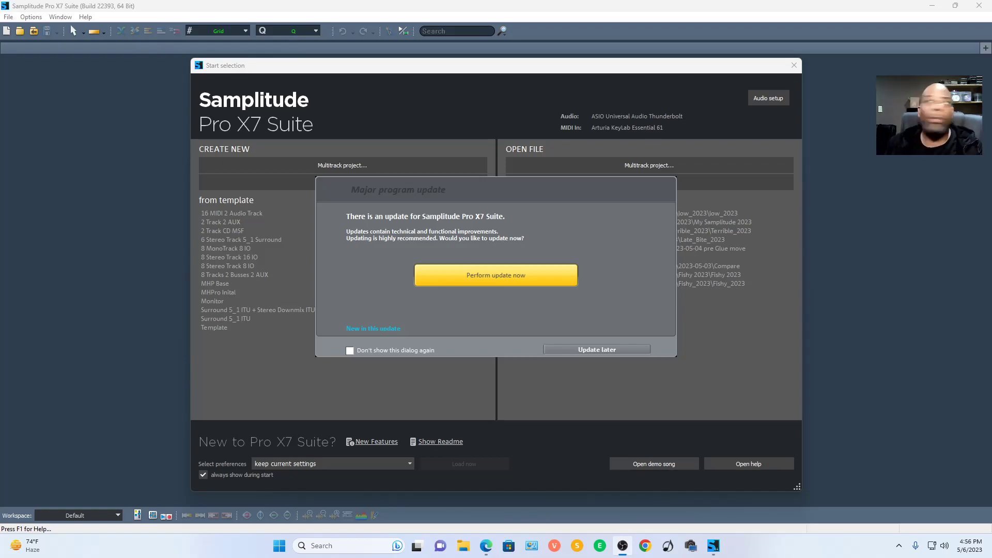
Step: Postpone the program update and create a new multitrack project named SamplitudeEvent_2023 with the default settings
{"action": "left_click", "coordinate": [618, 349]}
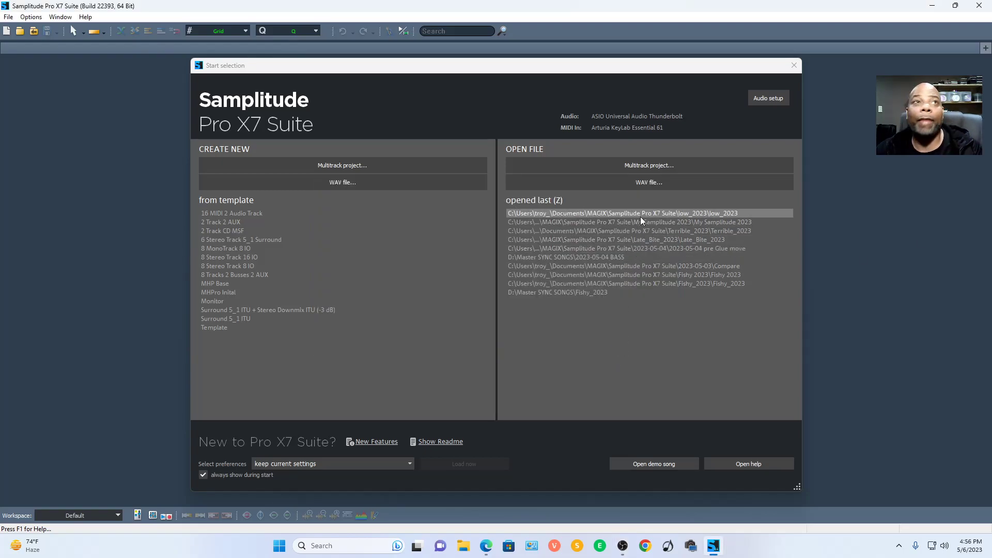
{"action": "left_click", "coordinate": [447, 165]}
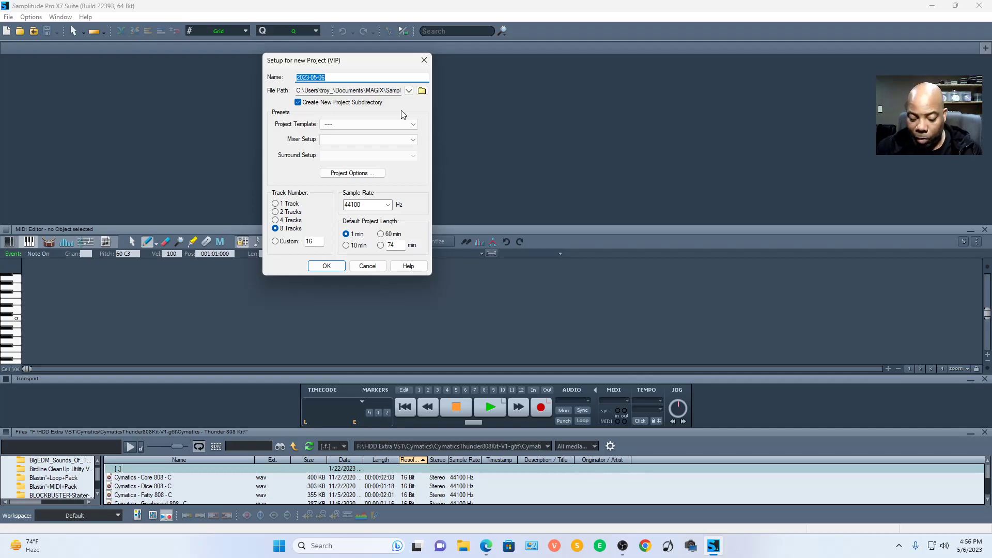
{"action": "type", "text": "Sam"}
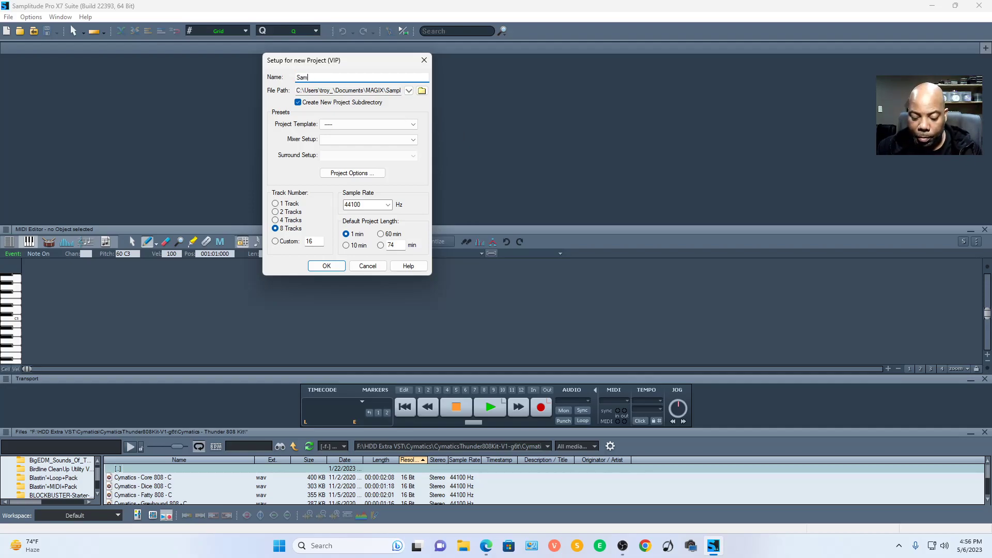
{"action": "type", "text": "plitud"}
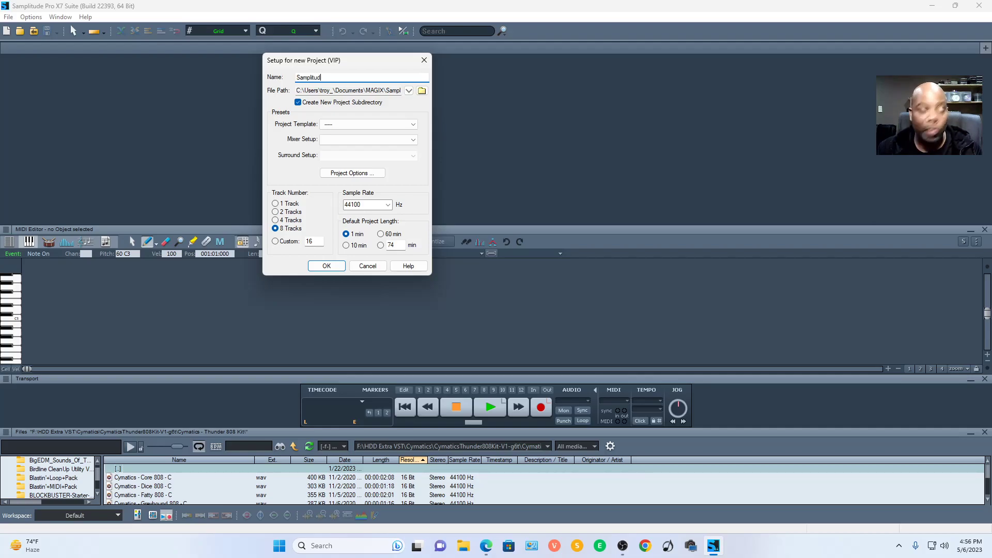
{"action": "type", "text": "eEv"}
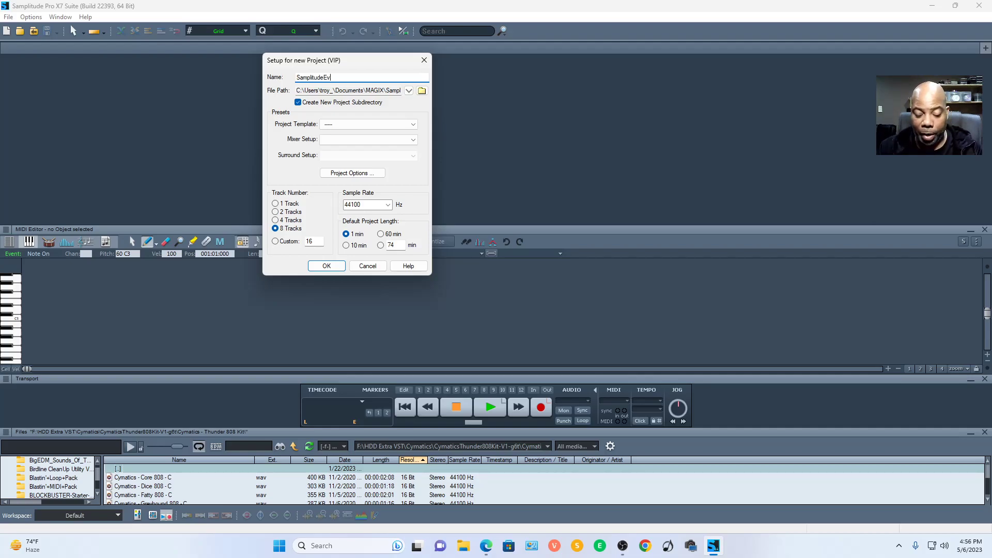
{"action": "type", "text": "ent_"}
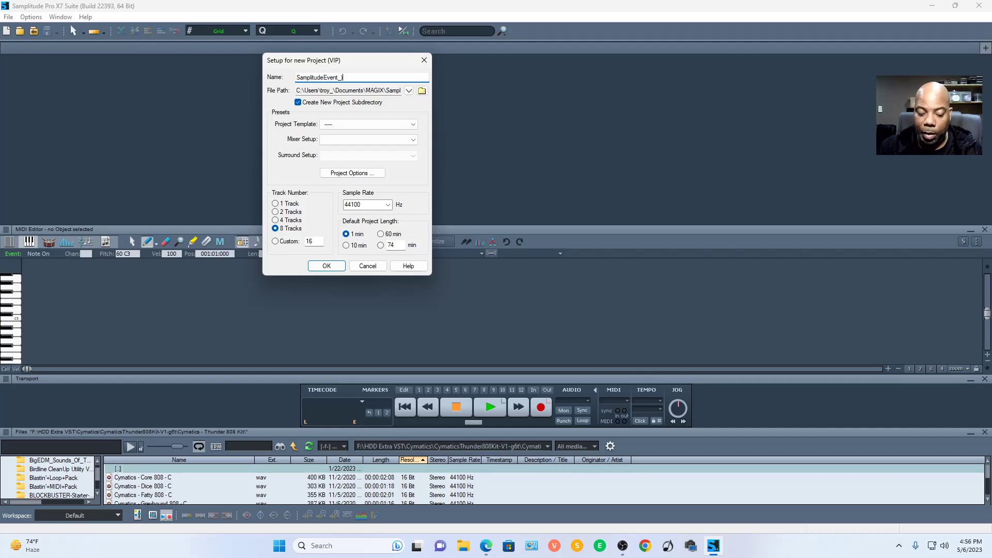
{"action": "type", "text": "2023"}
{"action": "key", "text": "Return"}
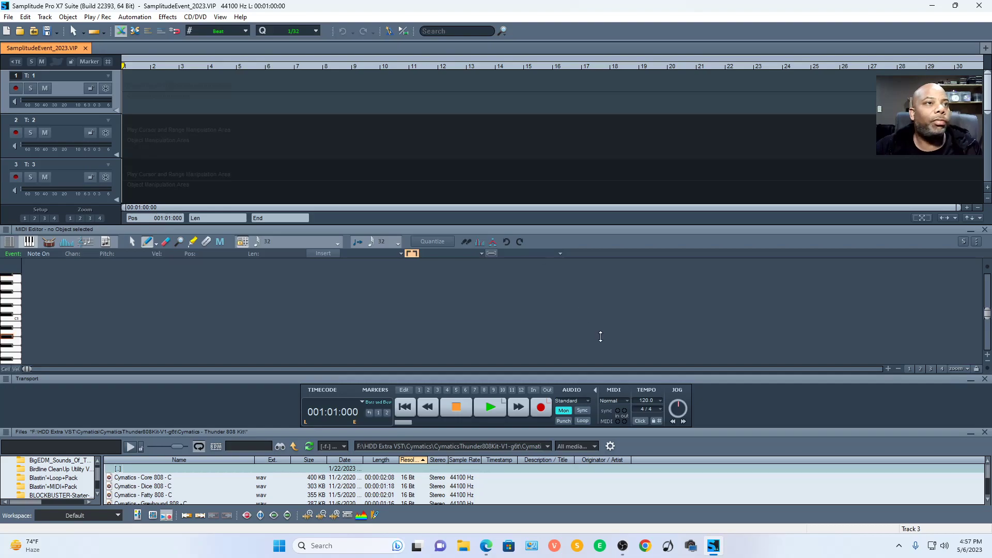
Step: Enable loop playback and snapping, and enlarge track 1 until its volume, pan and plug-in slot are shown
{"action": "left_click", "coordinate": [582, 421]}
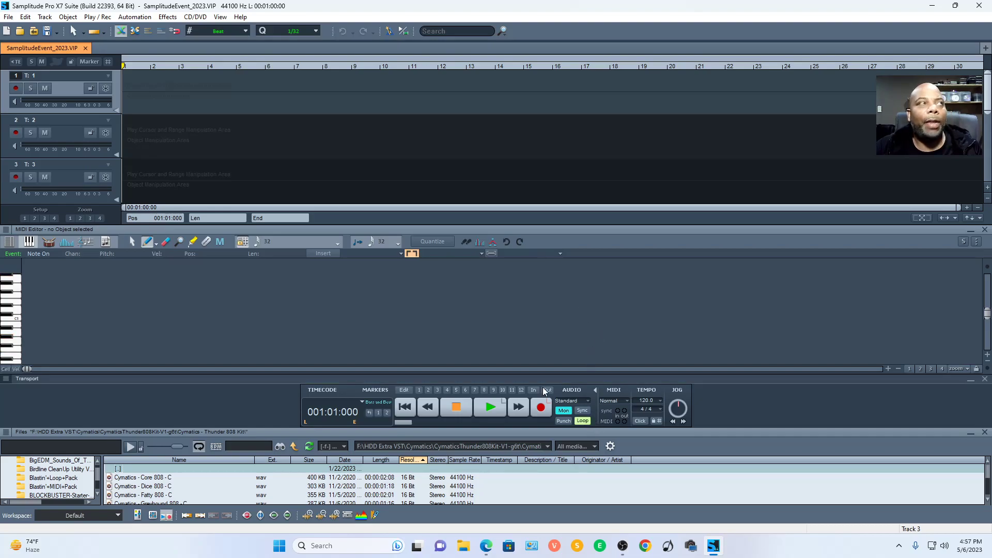
{"action": "left_click", "coordinate": [176, 31]}
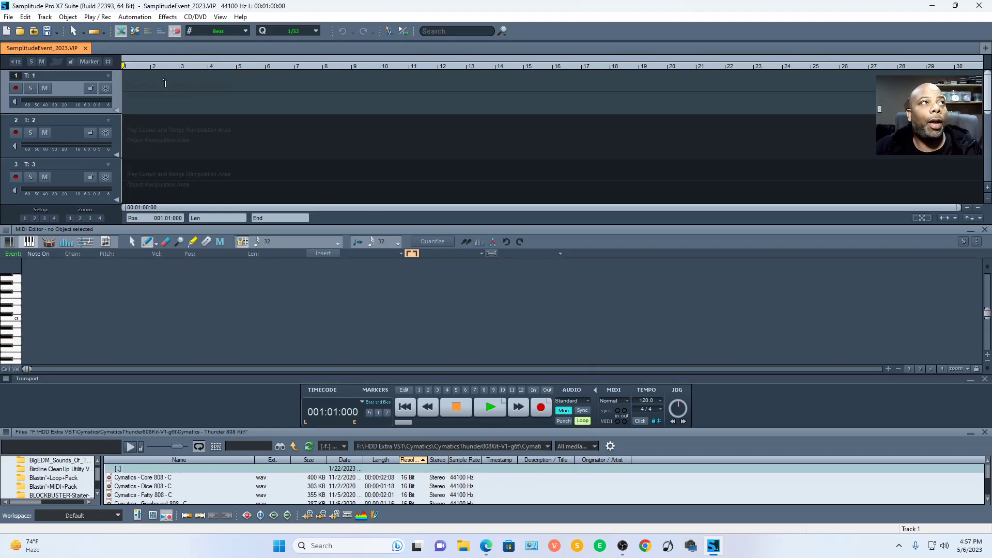
{"action": "left_click_drag", "start_coordinate": [105, 114], "coordinate": [103, 154]}
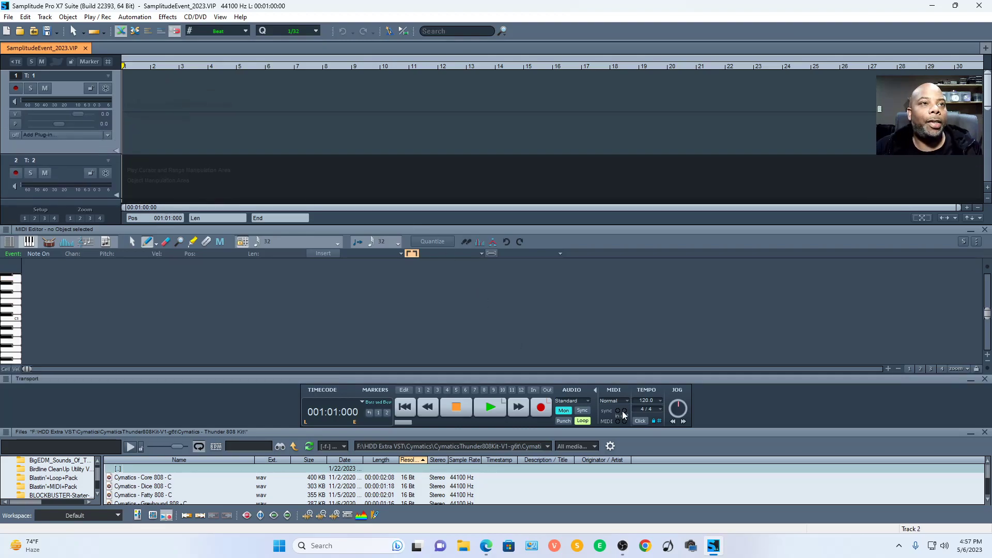
Step: Set the project tempo to 110 BPM
{"action": "double_click", "coordinate": [645, 401]}
{"action": "type", "text": "110"}
{"action": "key", "text": "Return"}
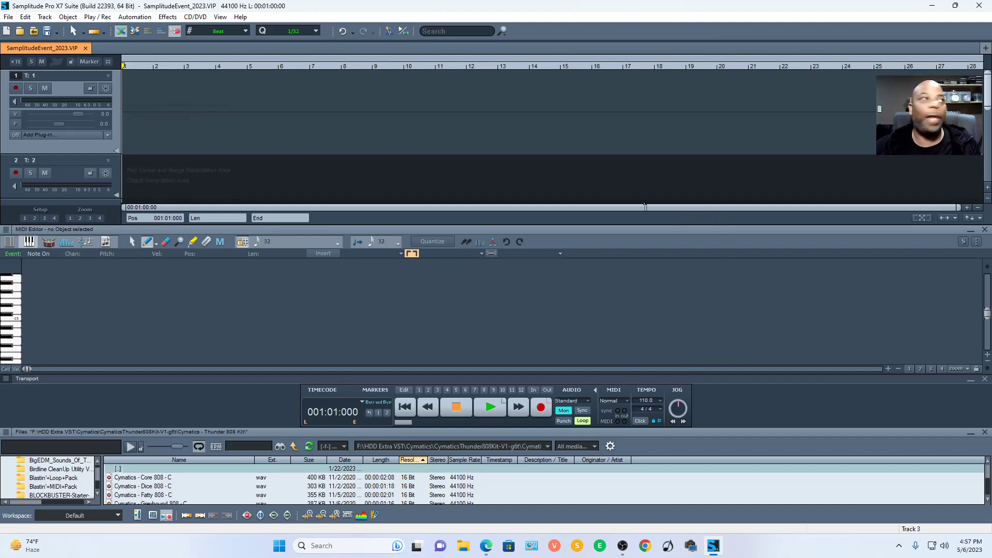
Step: Open the Plug-in Browser for track 1 and filter it to show only instruments
{"action": "left_click", "coordinate": [108, 135]}
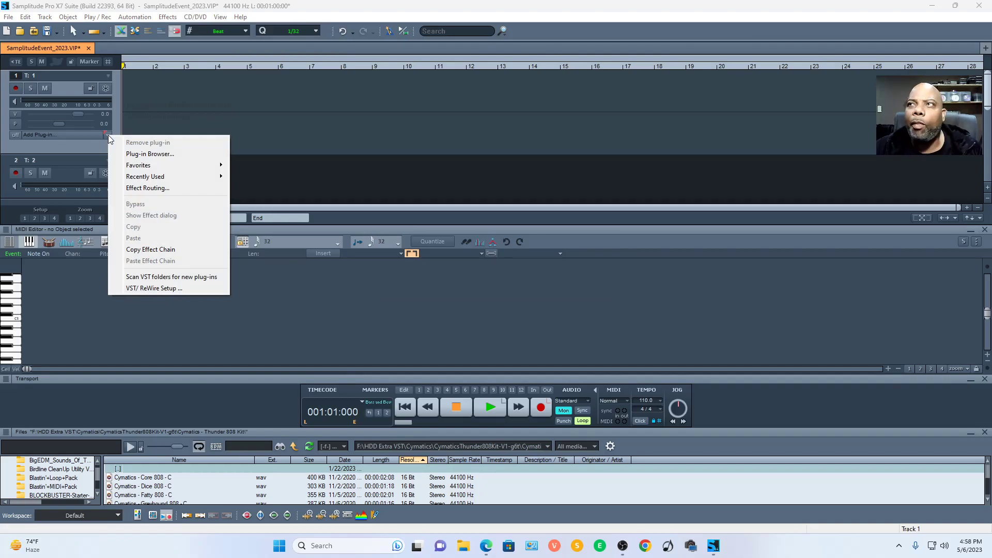
{"action": "left_click", "coordinate": [191, 153]}
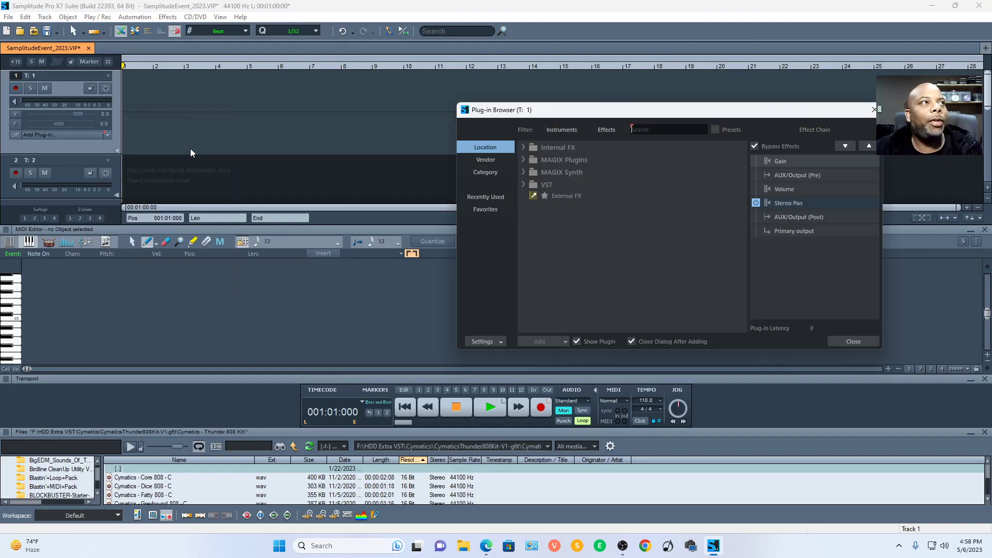
{"action": "left_click", "coordinate": [573, 131]}
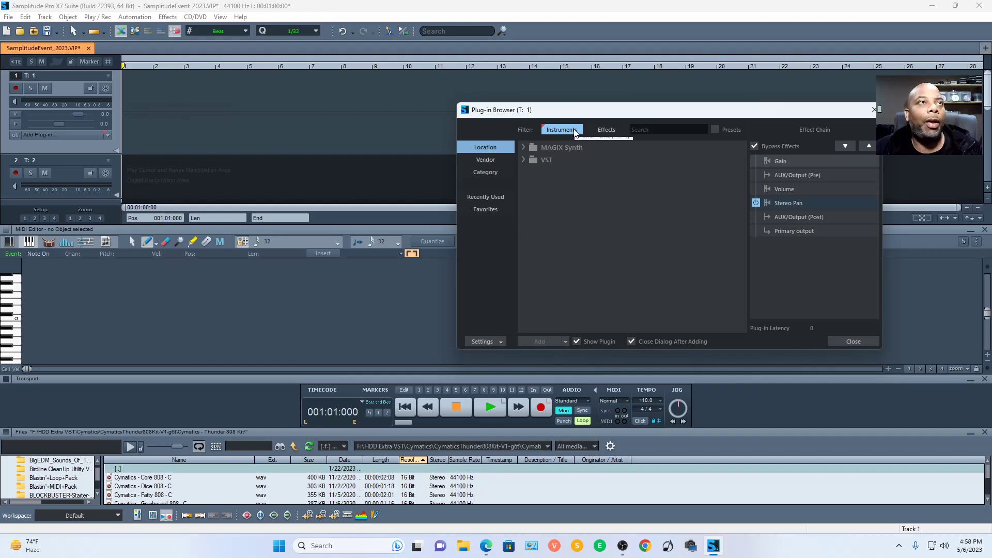
Step: Examine the instruments in the VST folders from MAGIX, FM8 and Reaktor 6 through to DN-e1
{"action": "left_click", "coordinate": [528, 162]}
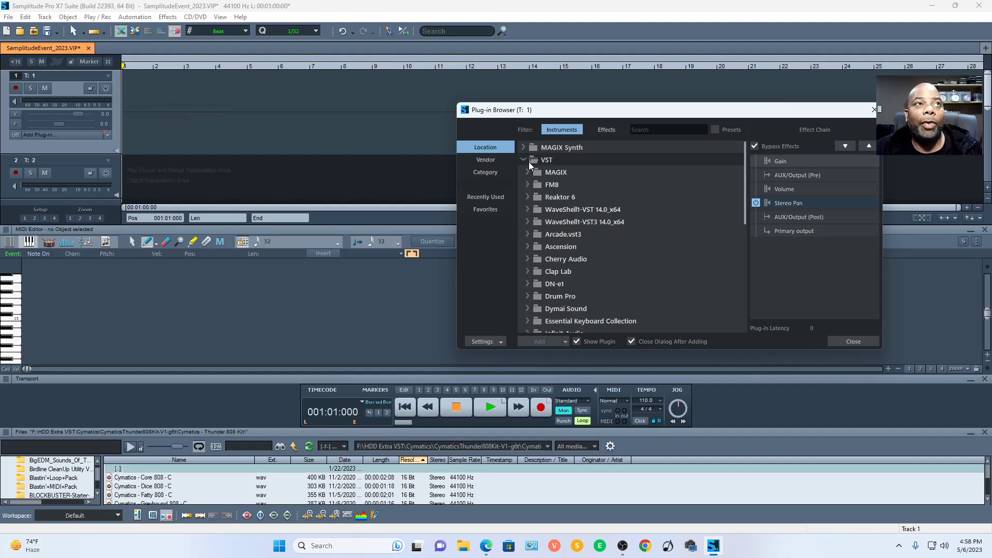
{"action": "left_click", "coordinate": [528, 169]}
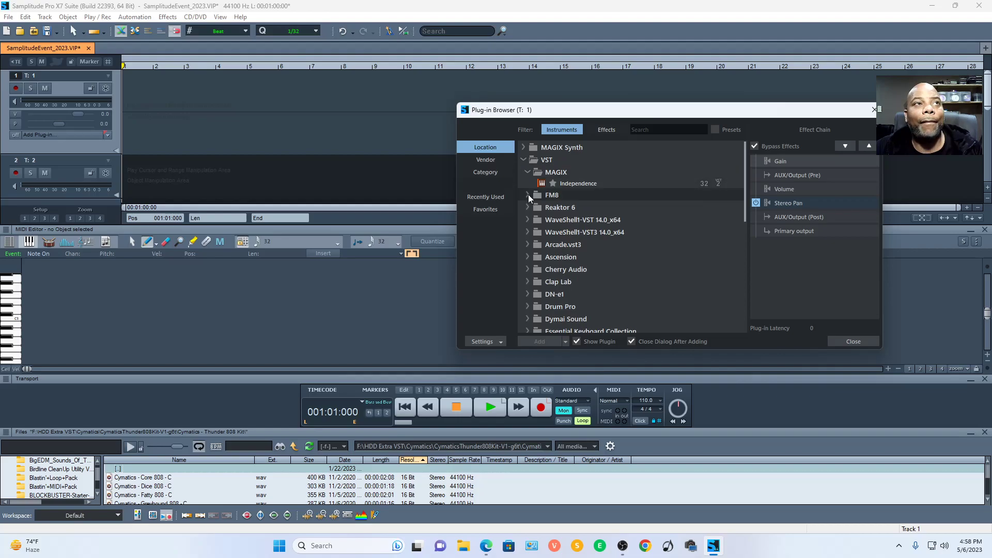
{"action": "left_click", "coordinate": [528, 194]}
{"action": "left_click", "coordinate": [527, 218]}
{"action": "left_click", "coordinate": [526, 240]}
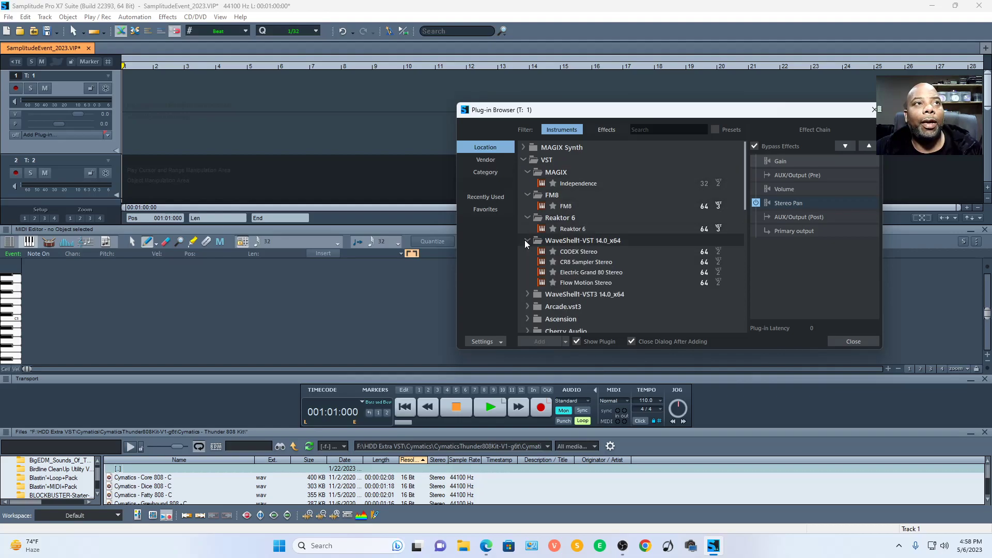
{"action": "scroll", "coordinate": [549, 241], "scroll_direction": "down", "scroll_amount": 3}
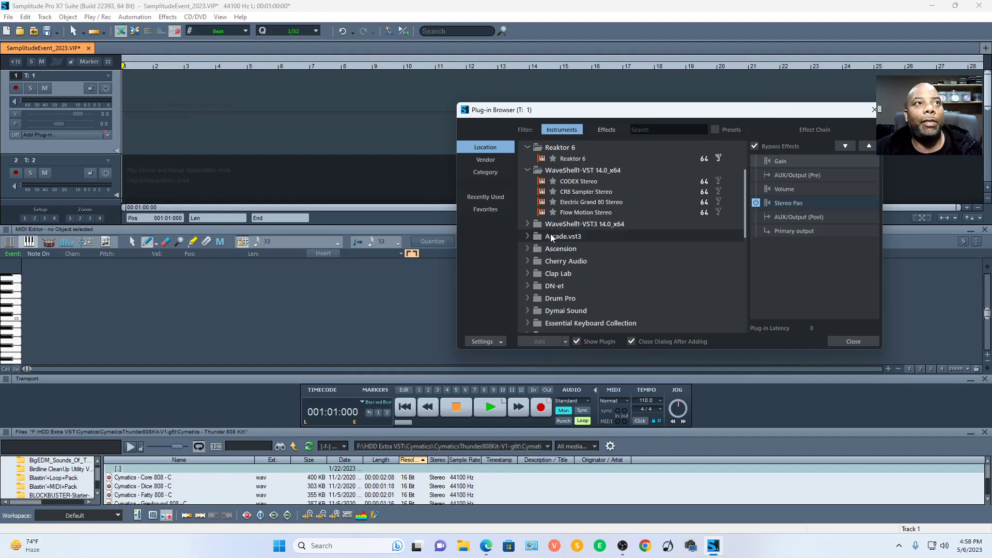
{"action": "left_click", "coordinate": [537, 225]}
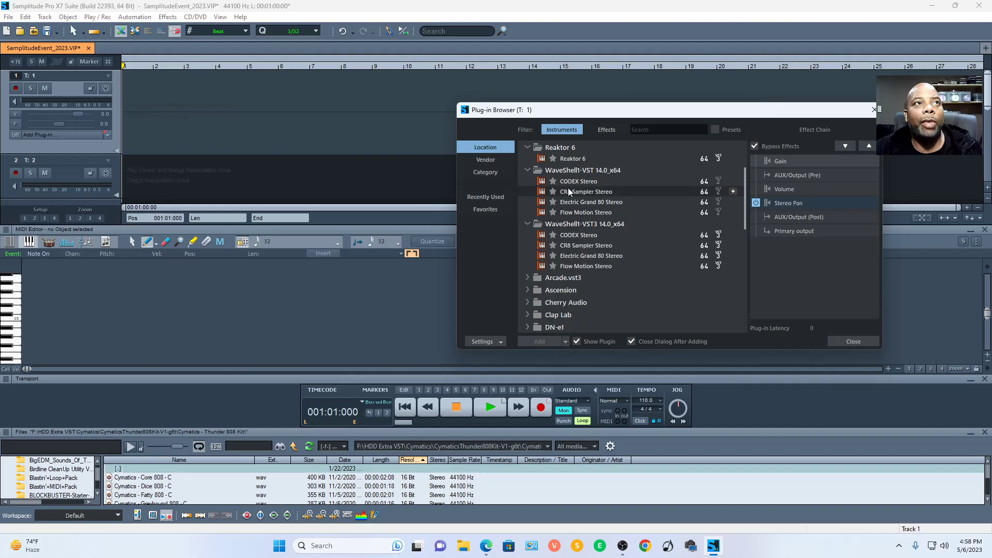
{"action": "left_click", "coordinate": [537, 281]}
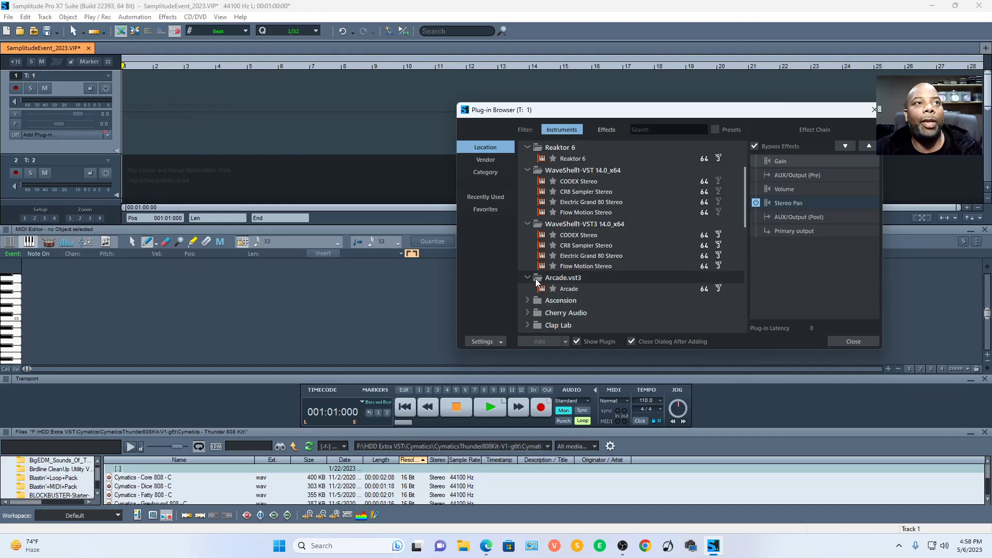
{"action": "scroll", "coordinate": [539, 279], "scroll_direction": "down", "scroll_amount": 4}
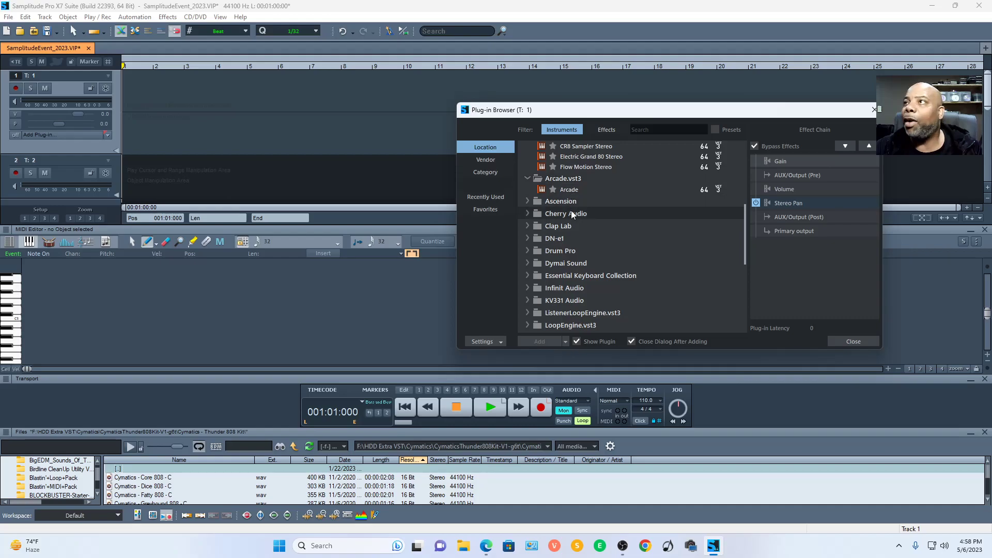
{"action": "left_click", "coordinate": [530, 203]}
{"action": "left_click", "coordinate": [529, 222]}
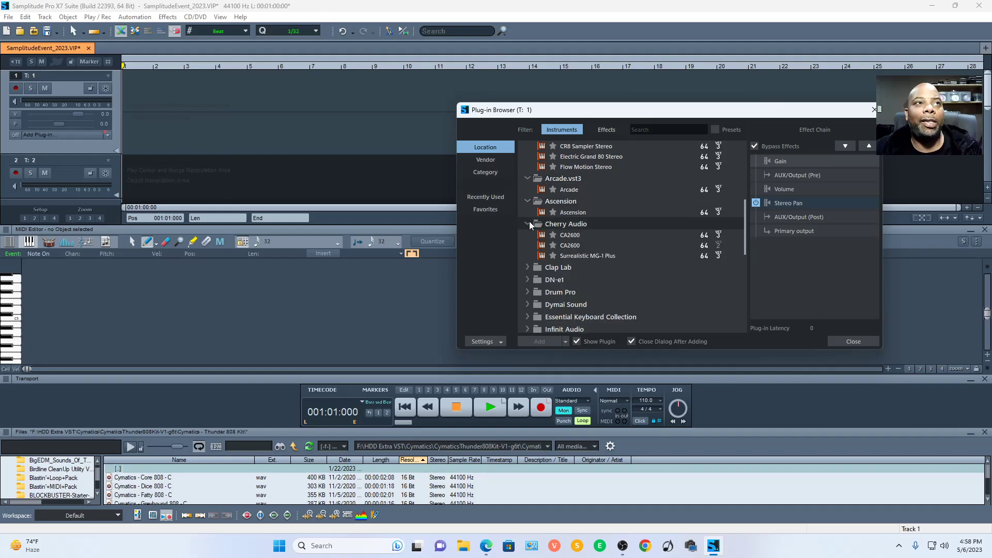
{"action": "left_click", "coordinate": [526, 267]}
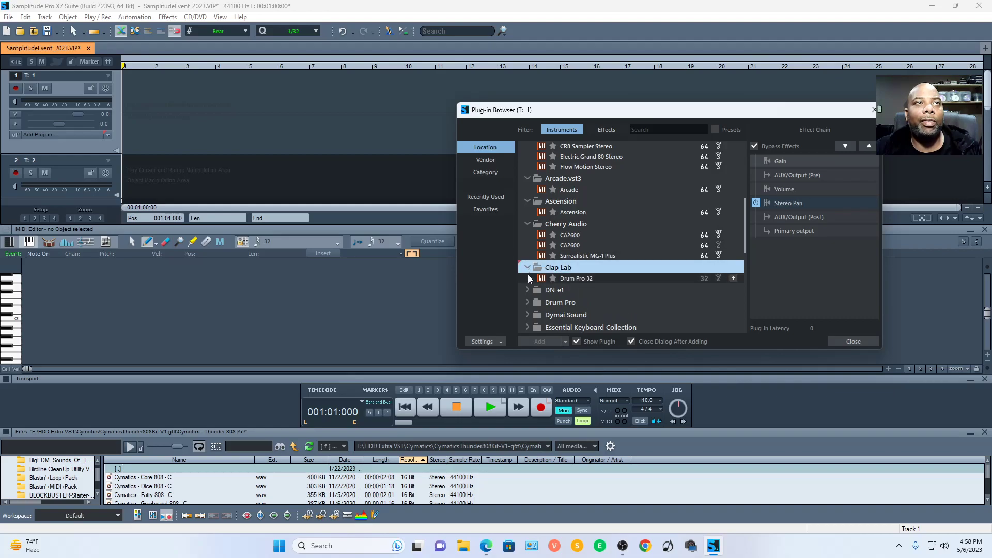
{"action": "left_click", "coordinate": [527, 290]}
{"action": "scroll", "coordinate": [531, 291], "scroll_direction": "down", "scroll_amount": 3}
{"action": "scroll", "coordinate": [532, 284], "scroll_direction": "up", "scroll_amount": 8}
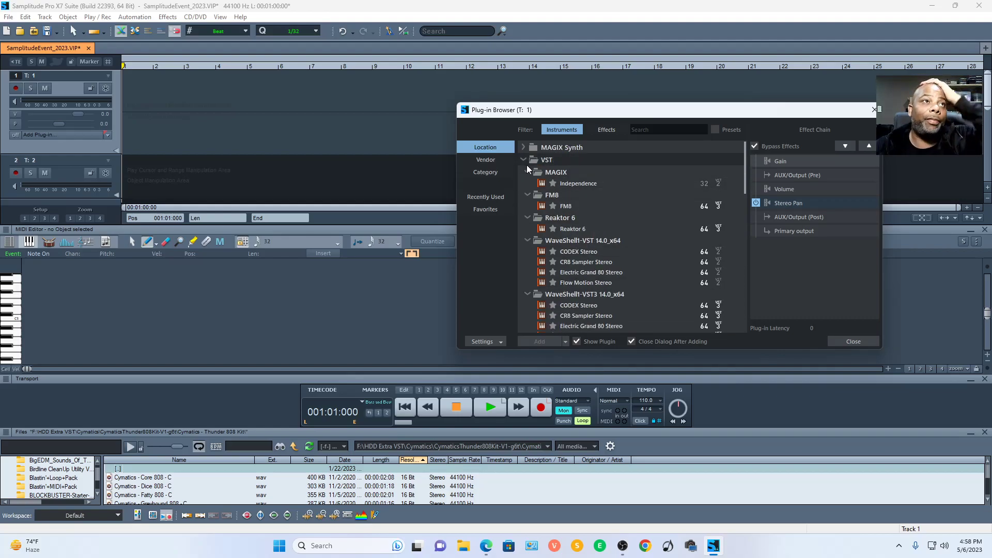
Step: Collapse the expanded VST subfolders from MAGIX through DN-e1
{"action": "left_click", "coordinate": [526, 175]}
{"action": "left_click", "coordinate": [528, 185]}
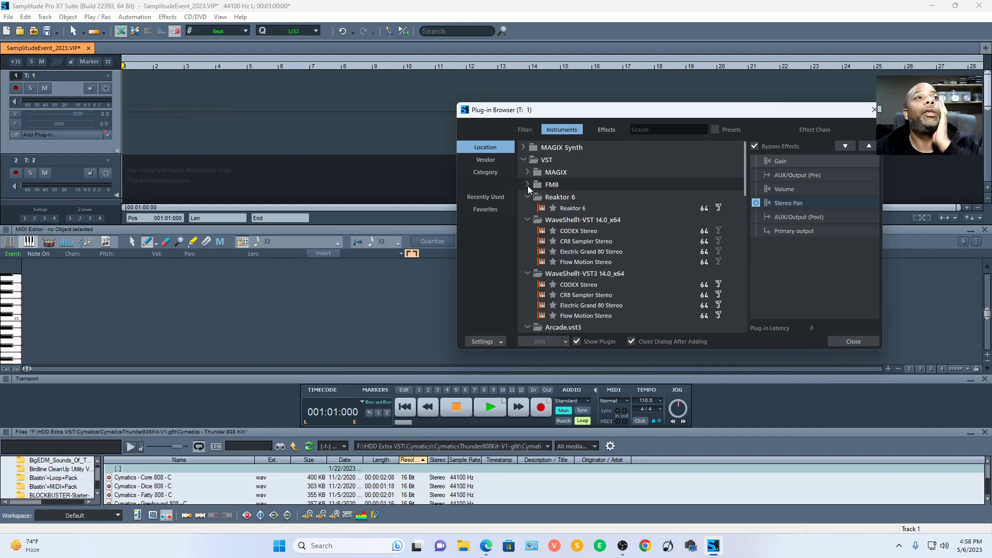
{"action": "left_click", "coordinate": [528, 198]}
{"action": "left_click", "coordinate": [528, 208]}
{"action": "left_click", "coordinate": [528, 222]}
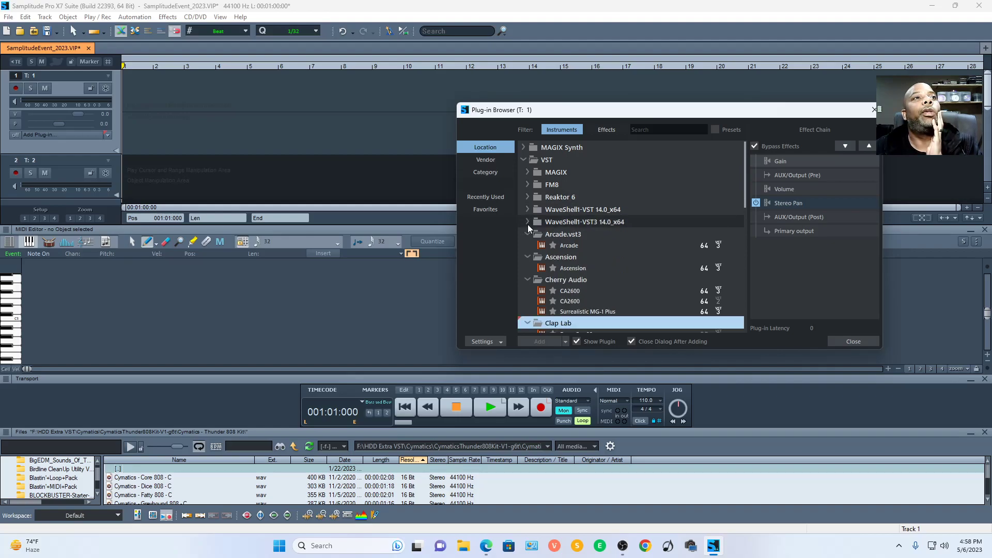
{"action": "left_click", "coordinate": [528, 234]}
{"action": "left_click", "coordinate": [528, 247]}
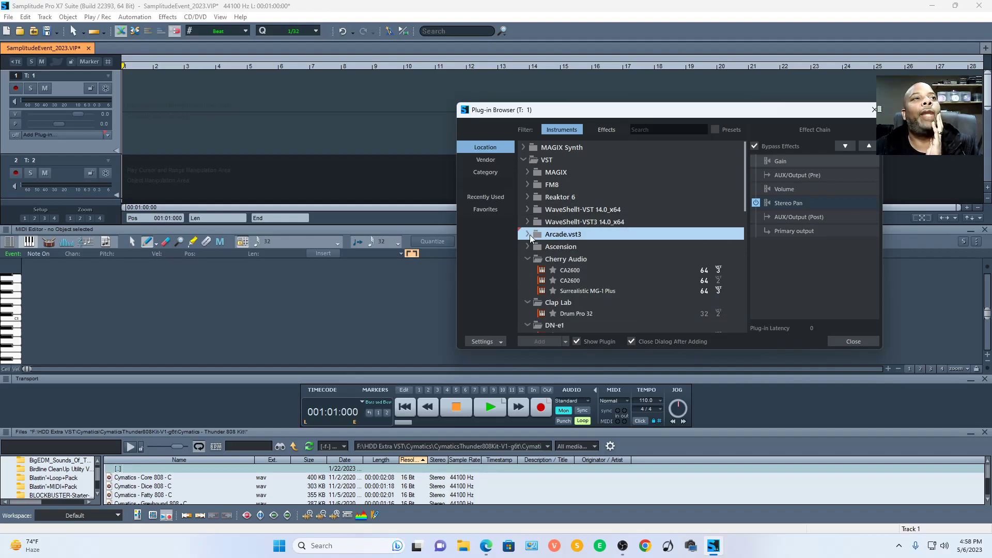
{"action": "left_click", "coordinate": [527, 259]}
{"action": "left_click", "coordinate": [528, 271]}
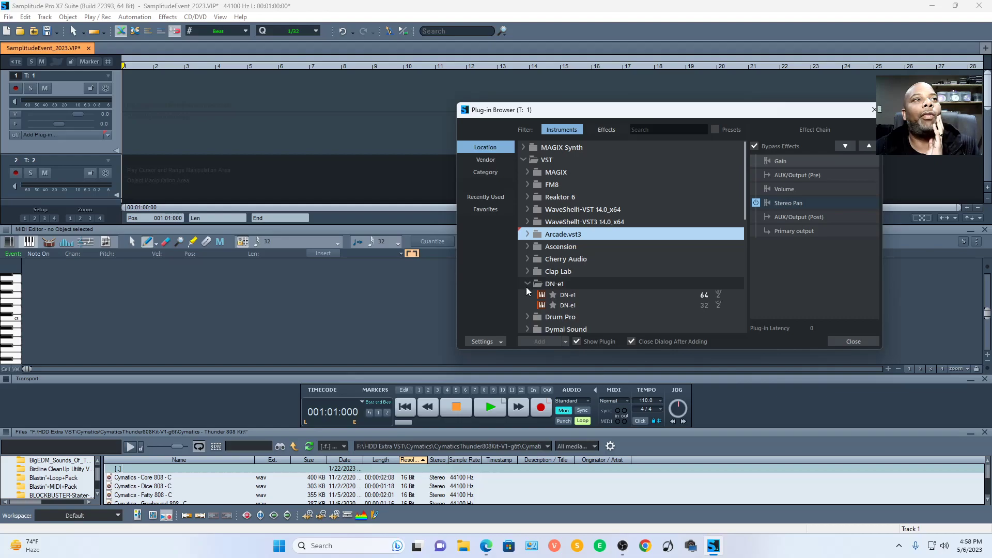
{"action": "left_click", "coordinate": [526, 283]}
Step: Find Massive in the Other folder of the VST instruments and load it on track 1
{"action": "scroll", "coordinate": [577, 296], "scroll_direction": "down", "scroll_amount": 3}
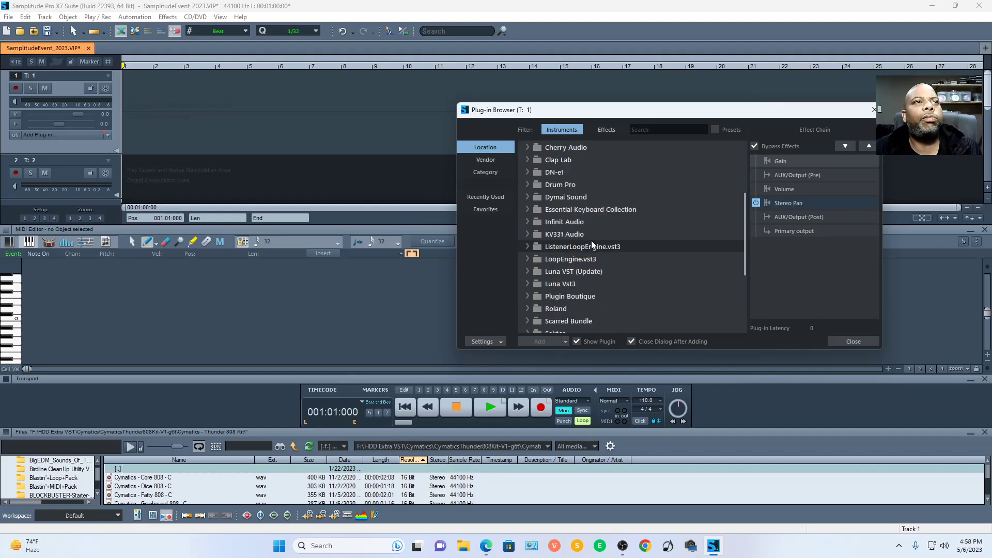
{"action": "scroll", "coordinate": [591, 241], "scroll_direction": "down", "scroll_amount": 4}
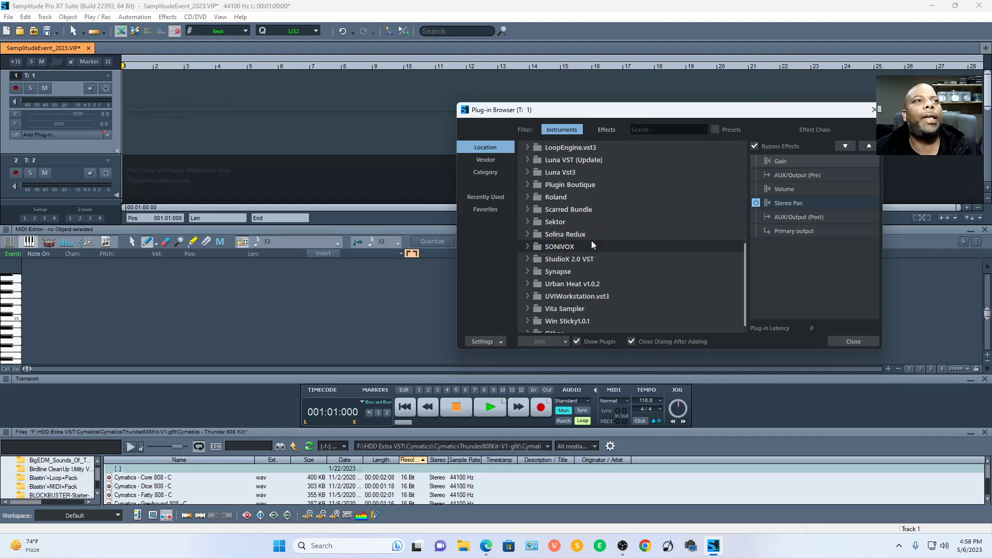
{"action": "left_click", "coordinate": [553, 318]}
{"action": "scroll", "coordinate": [555, 316], "scroll_direction": "down", "scroll_amount": 5}
{"action": "scroll", "coordinate": [558, 319], "scroll_direction": "down", "scroll_amount": 4}
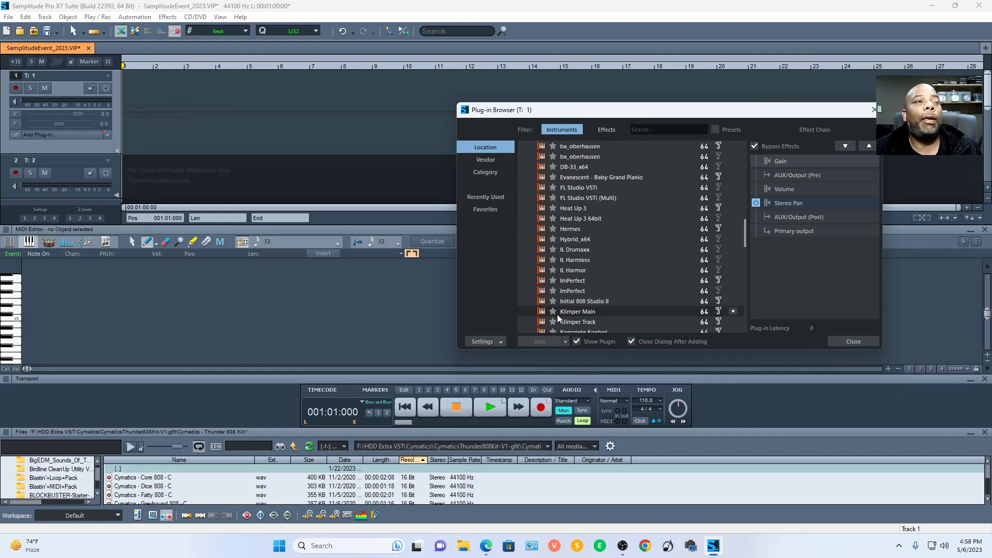
{"action": "scroll", "coordinate": [567, 293], "scroll_direction": "up", "scroll_amount": 2}
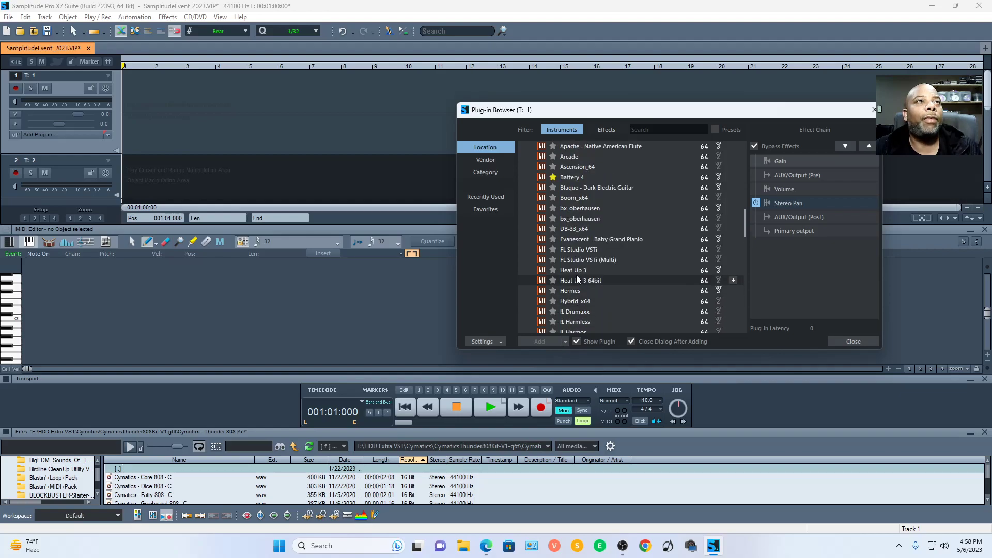
{"action": "scroll", "coordinate": [577, 272], "scroll_direction": "down", "scroll_amount": 3}
{"action": "scroll", "coordinate": [578, 271], "scroll_direction": "down", "scroll_amount": 4}
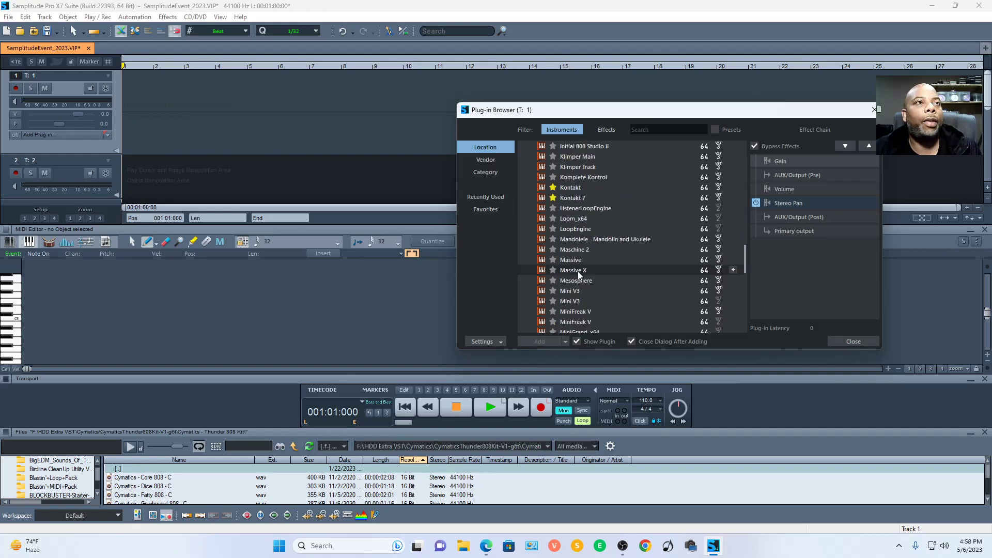
{"action": "double_click", "coordinate": [578, 262]}
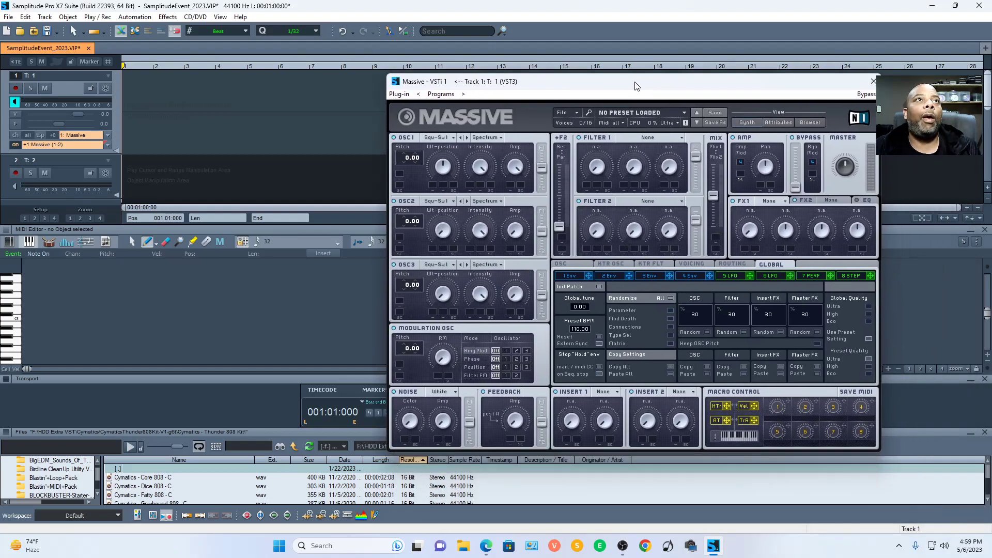
Step: Load the 1970 Synthy Organ preset in Massive and move the synth window clear of the track controls
{"action": "left_click", "coordinate": [674, 113]}
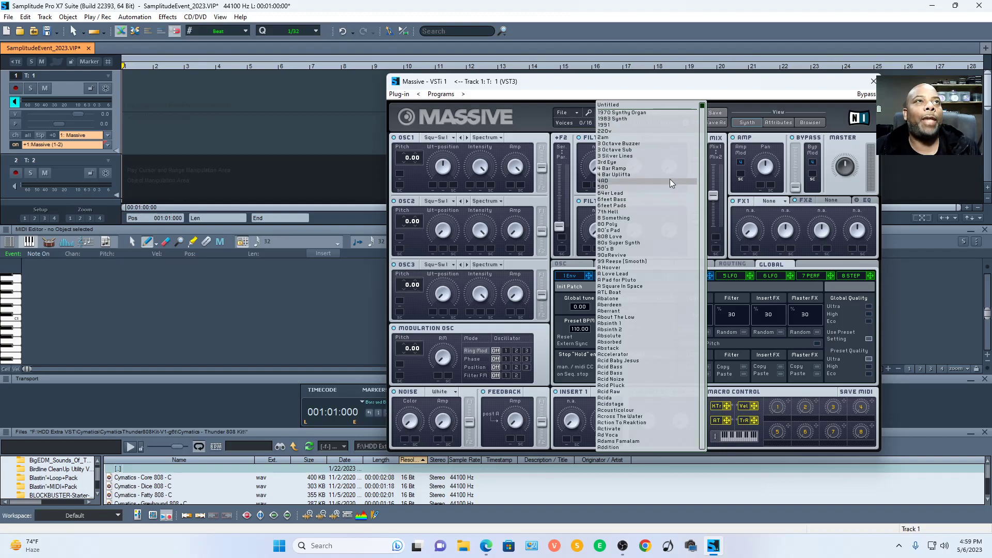
{"action": "left_click", "coordinate": [668, 113]}
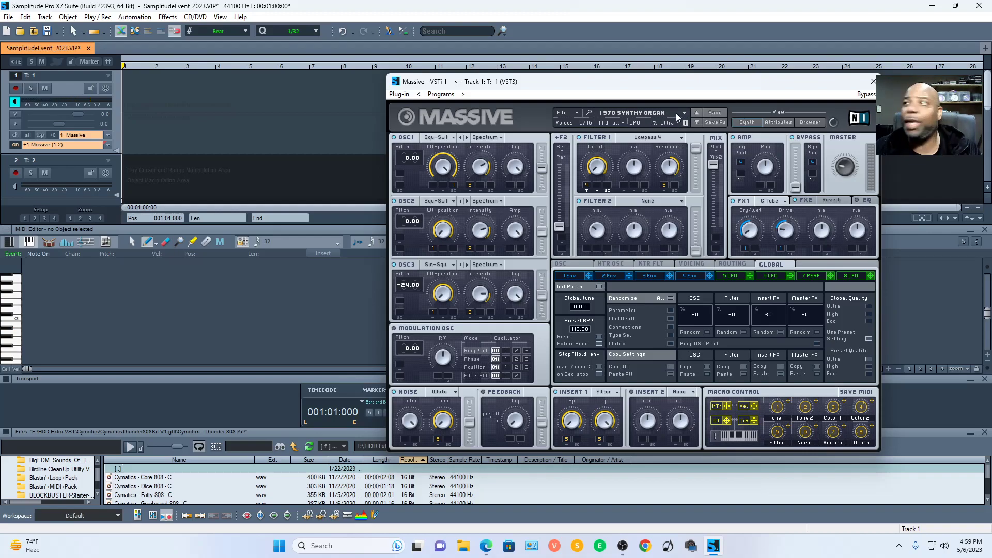
{"action": "left_click_drag", "start_coordinate": [695, 83], "coordinate": [620, 76]}
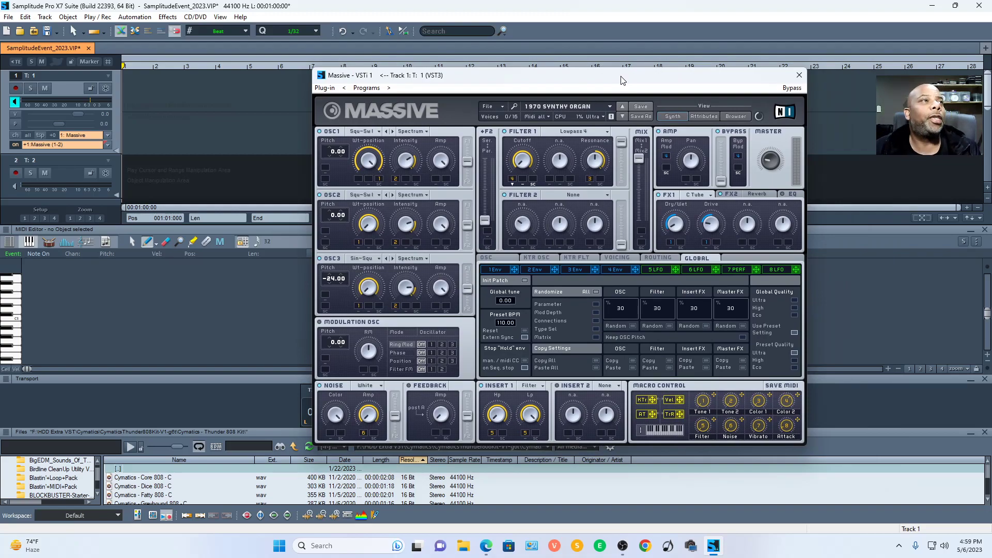
{"action": "left_click_drag", "start_coordinate": [513, 80], "coordinate": [588, 118]}
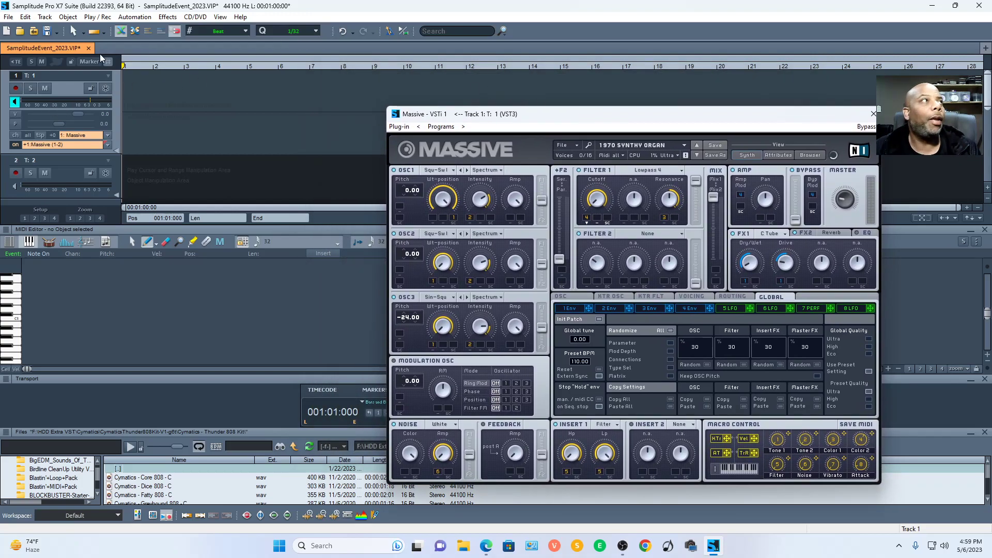
Step: Create an empty 4-bar MIDI object on track 1, show it in the MIDI Editor, and move the Massive window out of its way
{"action": "left_click", "coordinate": [68, 17]}
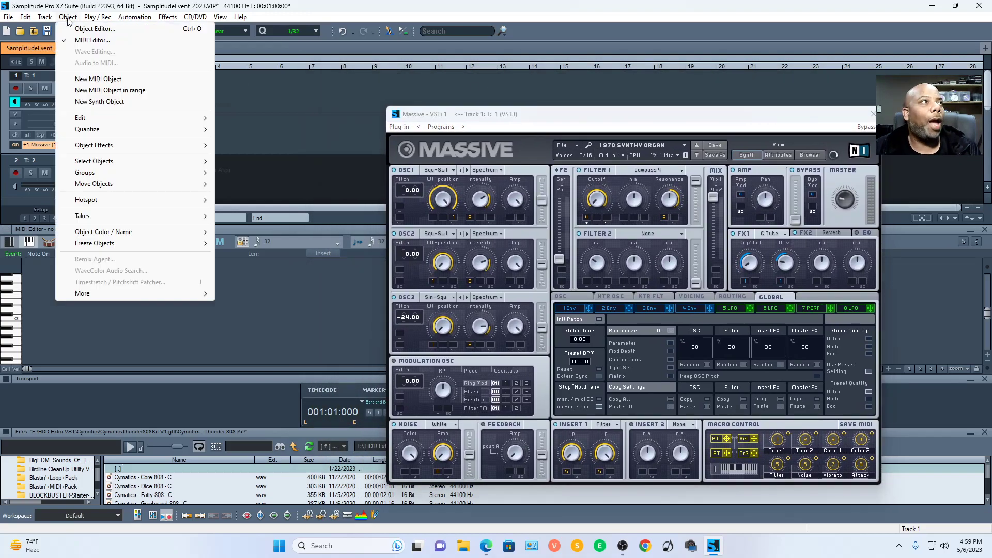
{"action": "left_click", "coordinate": [97, 79]}
{"action": "left_click", "coordinate": [83, 132]}
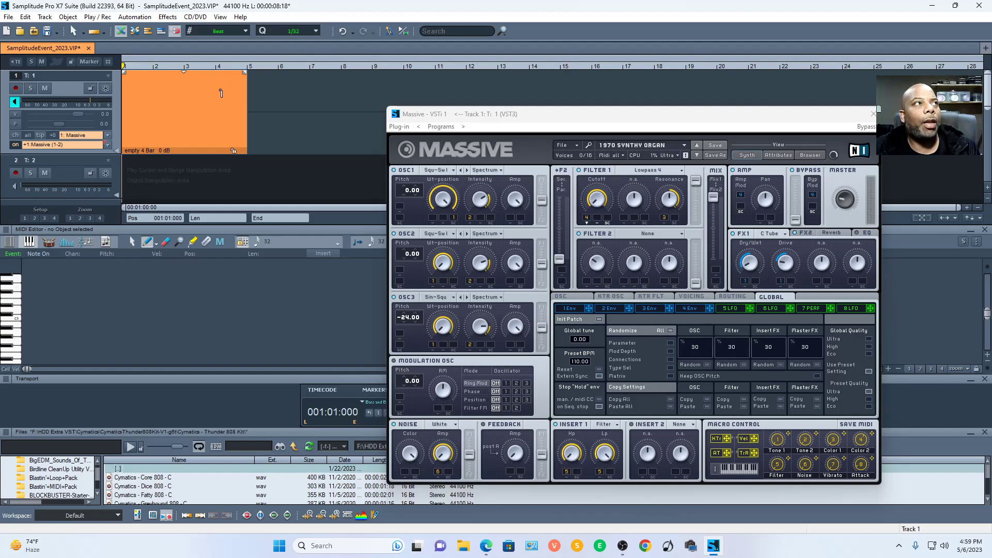
{"action": "left_click", "coordinate": [217, 133]}
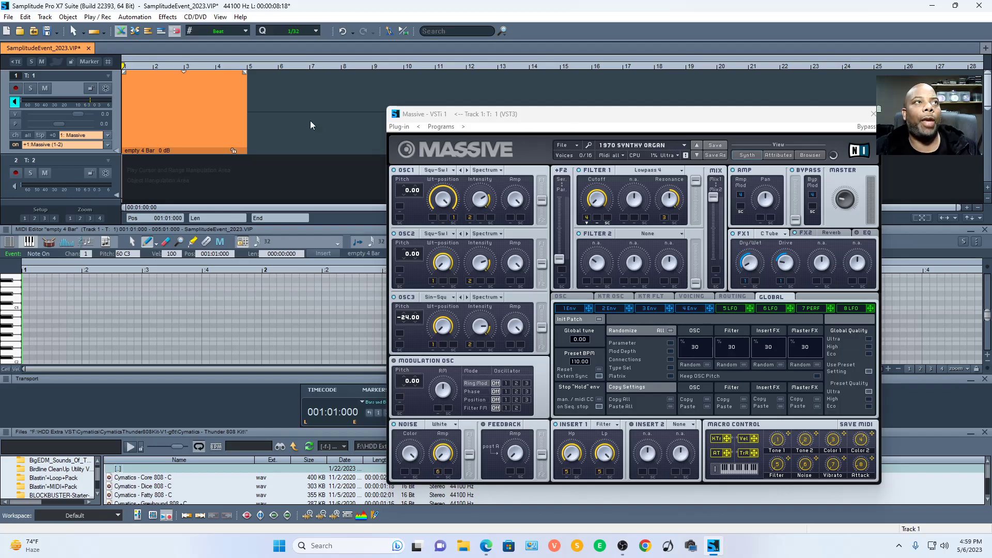
{"action": "left_click_drag", "start_coordinate": [641, 119], "coordinate": [738, 442]}
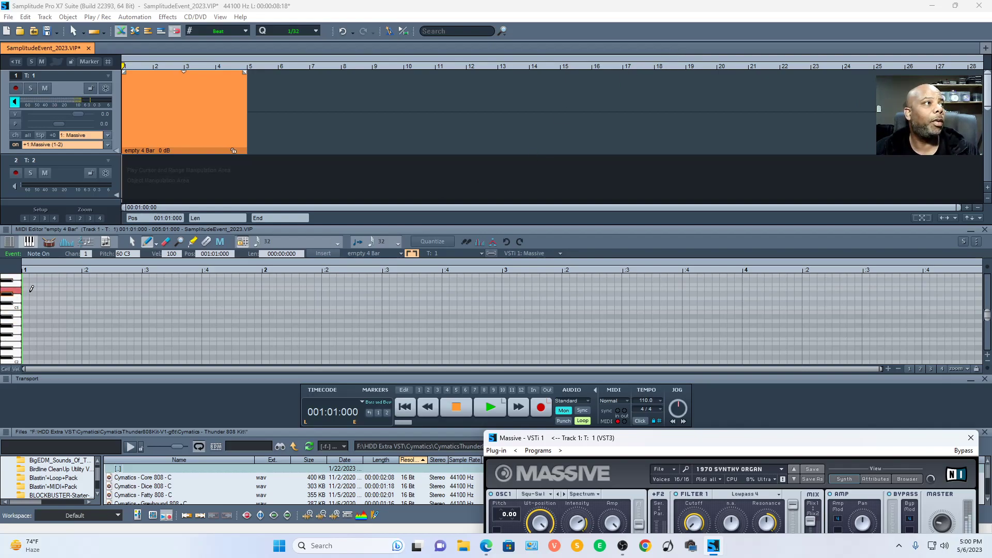
Step: Draw consecutive two-beat notes E3, C3 and A2 and one-beat notes B2 and C3 from bar 1, and duplicate all five into bars 3 and 4
{"action": "left_click_drag", "start_coordinate": [28, 288], "coordinate": [143, 296]}
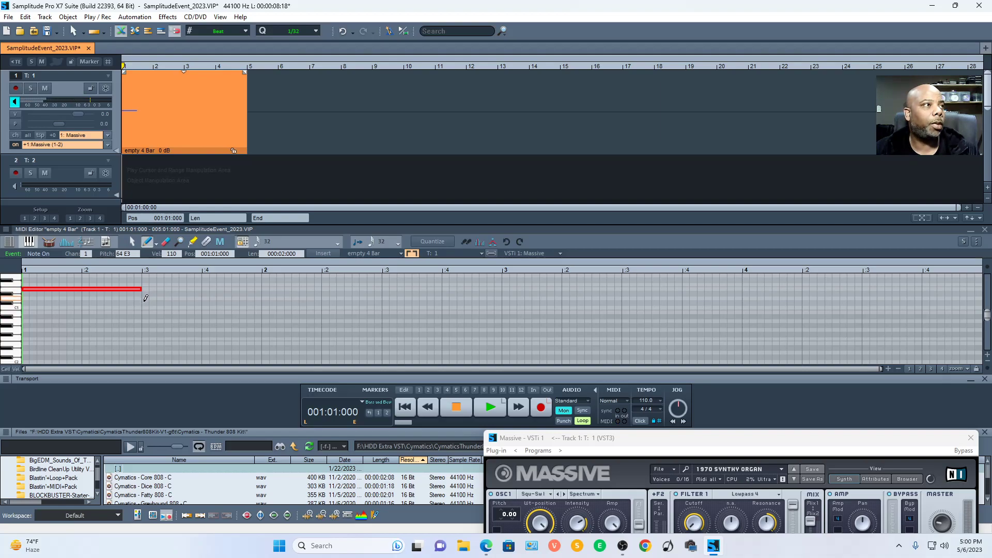
{"action": "mouse_move", "coordinate": [144, 305]}
{"action": "left_mouse_down"}
{"action": "mouse_move", "coordinate": [264, 301]}
{"action": "mouse_move", "coordinate": [269, 319]}
{"action": "mouse_move", "coordinate": [442, 312]}
{"action": "left_mouse_up"}
{"action": "left_click_drag", "start_coordinate": [443, 307], "coordinate": [500, 306]}
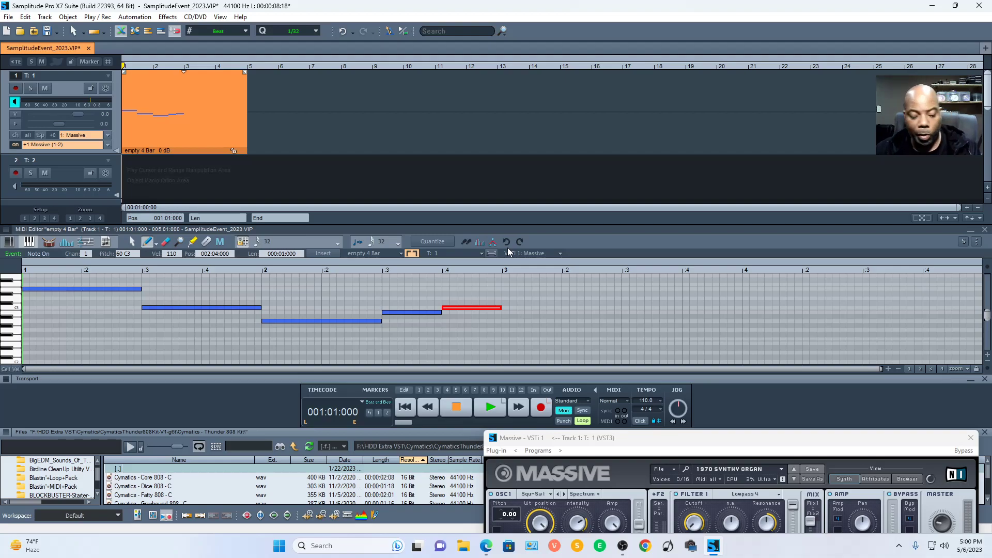
{"action": "key", "text": "ctrl+a"}
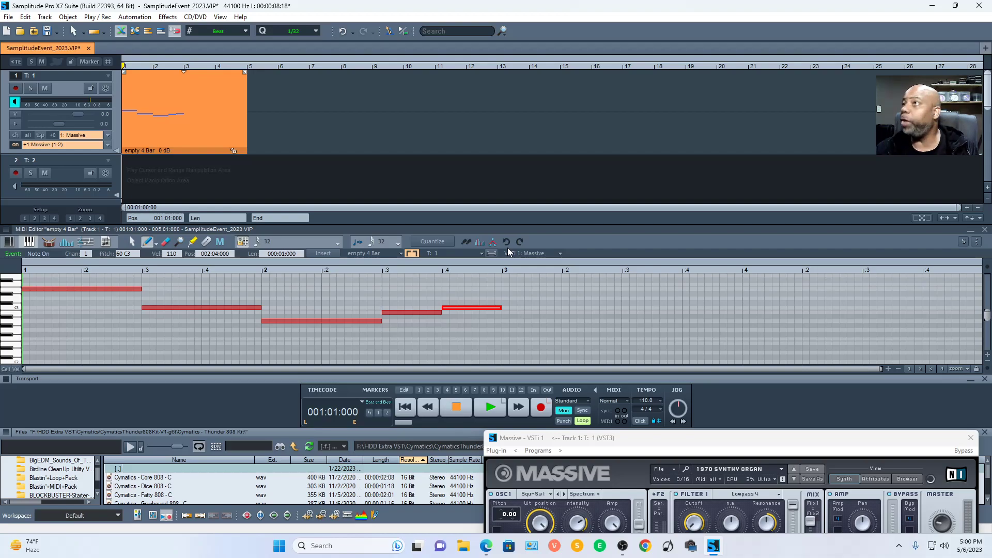
{"action": "key", "text": "ctrl+d"}
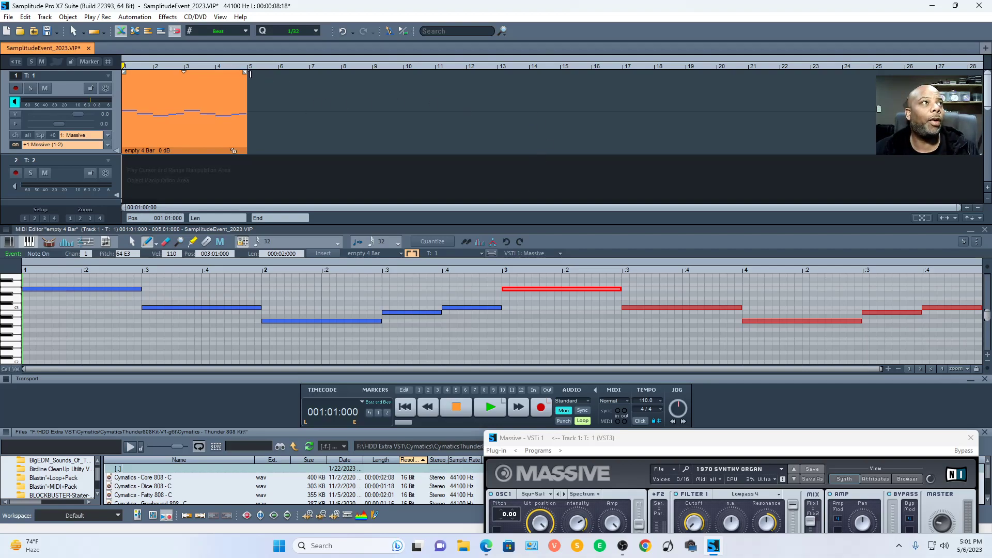
Step: Set the loop range over bars 1 to 4 and play back the melody with the Massive window moved aside
{"action": "left_click_drag", "start_coordinate": [248, 64], "coordinate": [124, 72]}
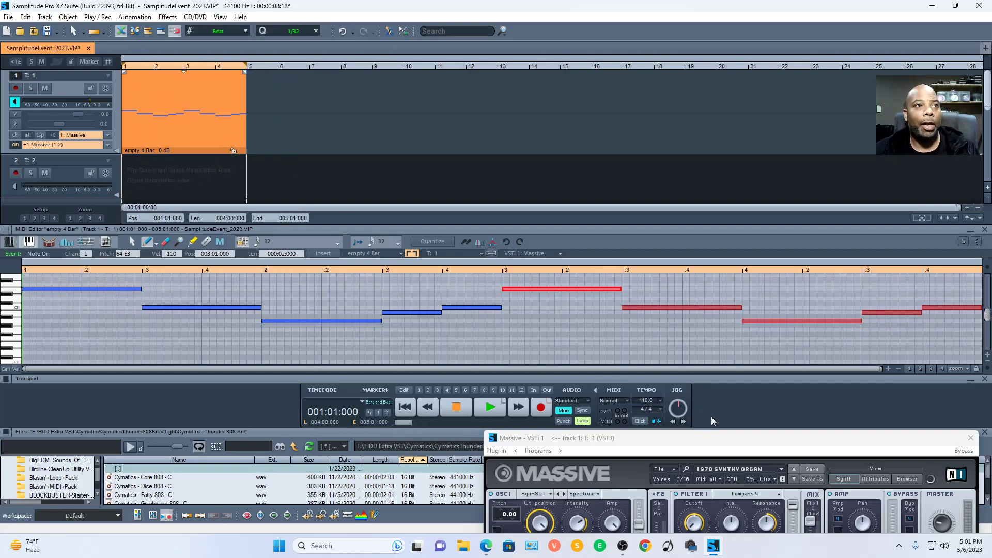
{"action": "left_click_drag", "start_coordinate": [714, 437], "coordinate": [592, 506]}
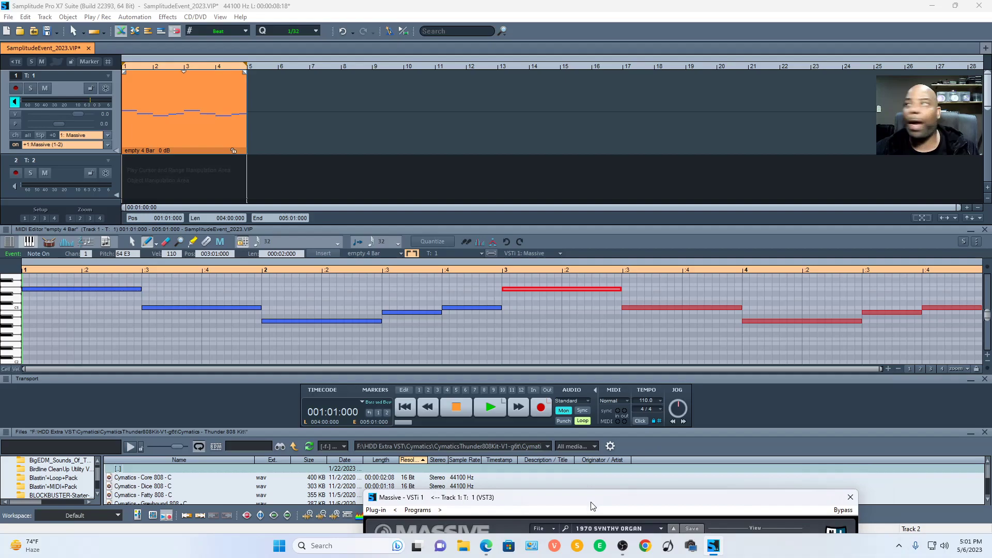
{"action": "left_click", "coordinate": [489, 412]}
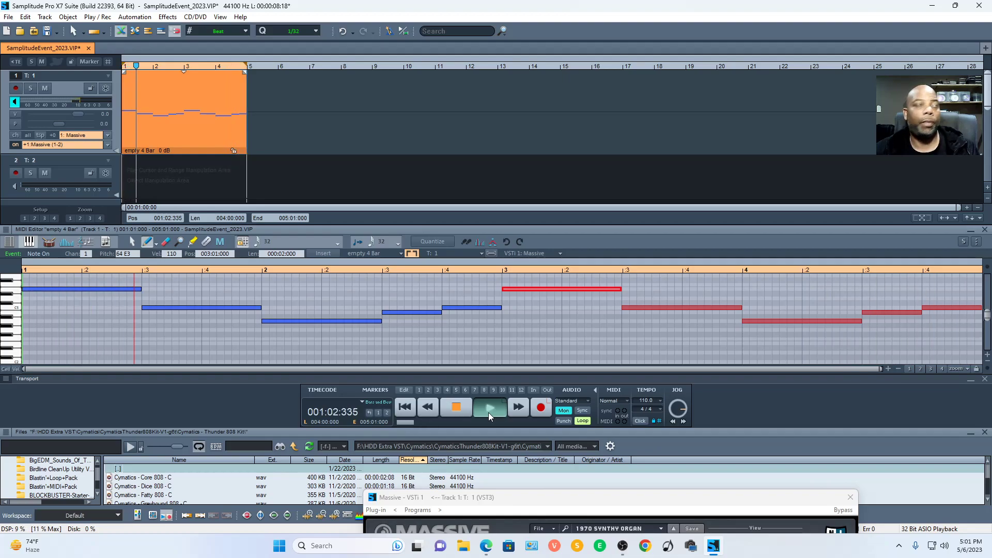
{"action": "left_click", "coordinate": [488, 412]}
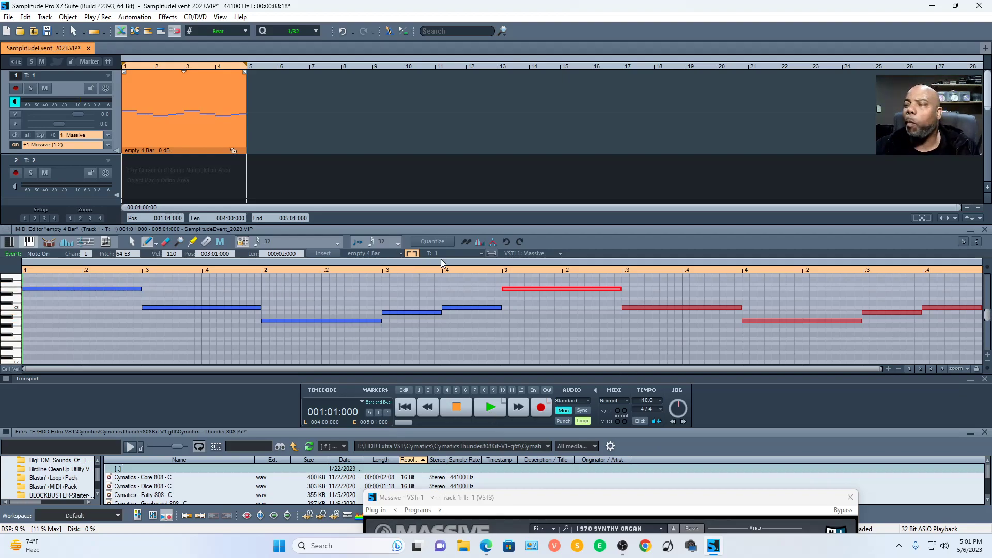
Step: Duplicate the 4-bar MIDI object on track 1 and move the copy to the start of track 2
{"action": "left_click", "coordinate": [213, 144]}
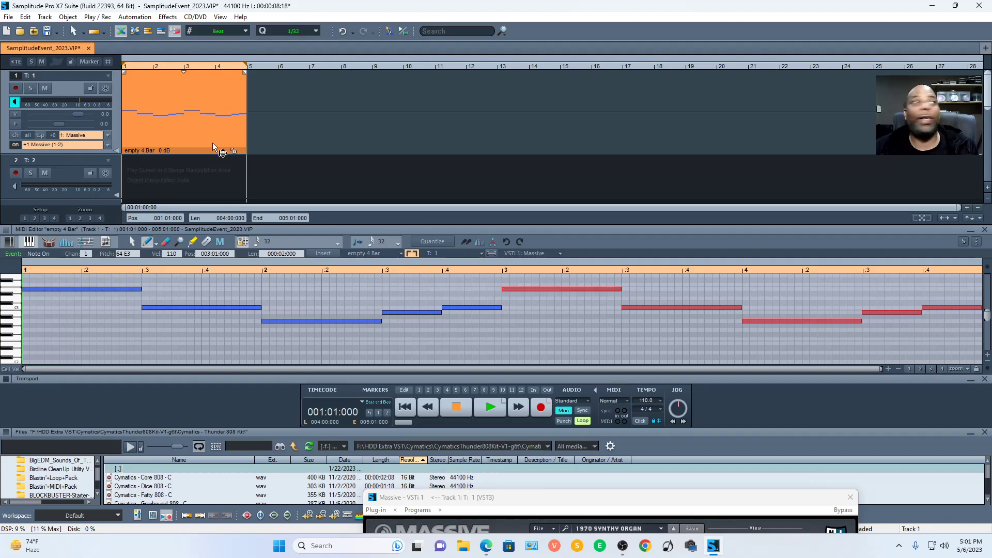
{"action": "key", "text": "ctrl+d"}
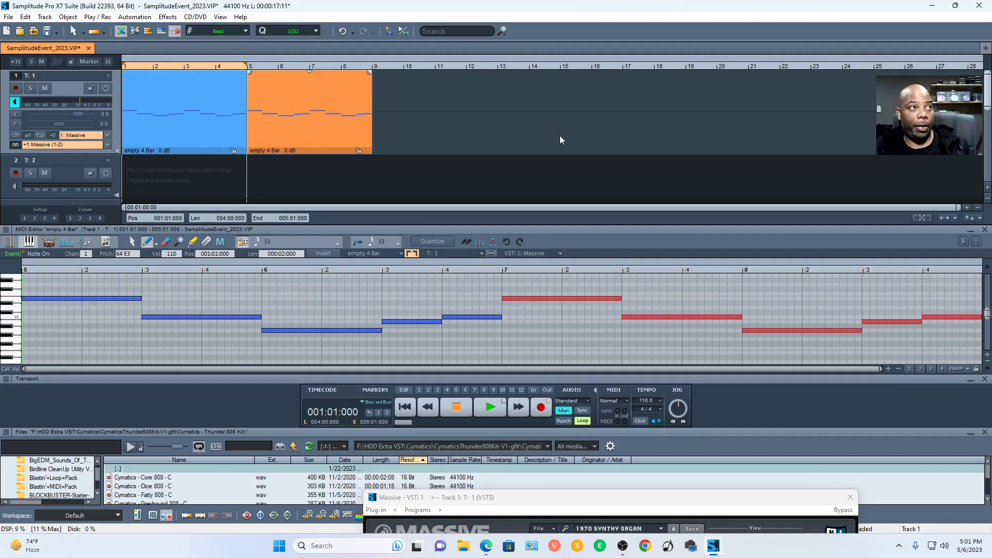
{"action": "left_click_drag", "start_coordinate": [309, 128], "coordinate": [165, 174]}
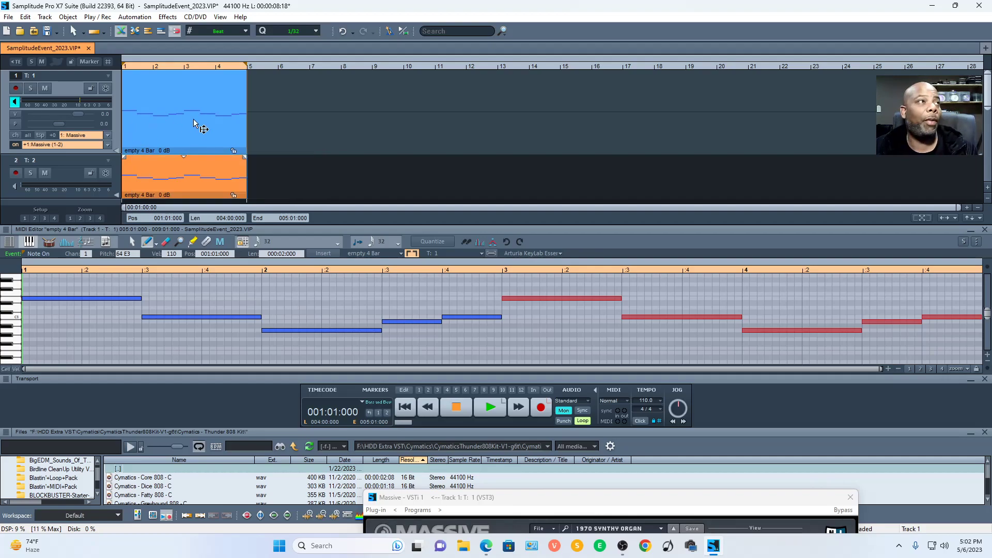
Step: Play the loop repeatedly with the Massive window in view to check how both tracks' MIDI objects play
{"action": "key", "text": "space"}
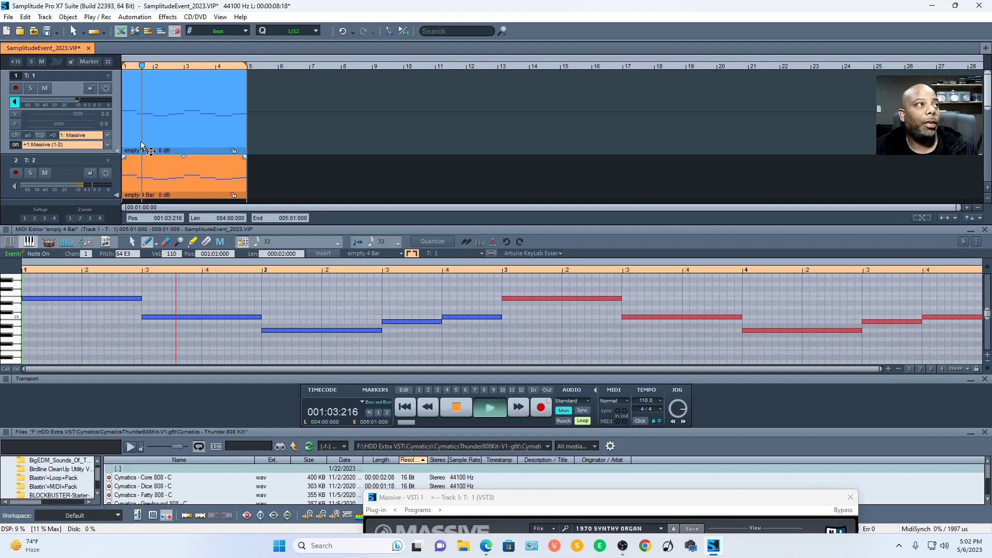
{"action": "left_click", "coordinate": [82, 145]}
{"action": "left_click_drag", "start_coordinate": [605, 495], "coordinate": [586, 158]}
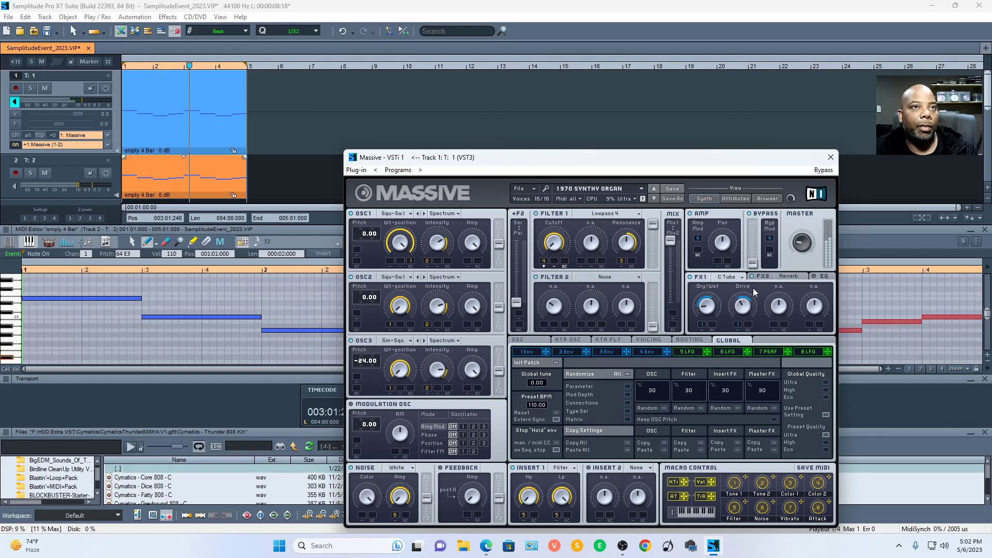
{"action": "key", "text": "space"}
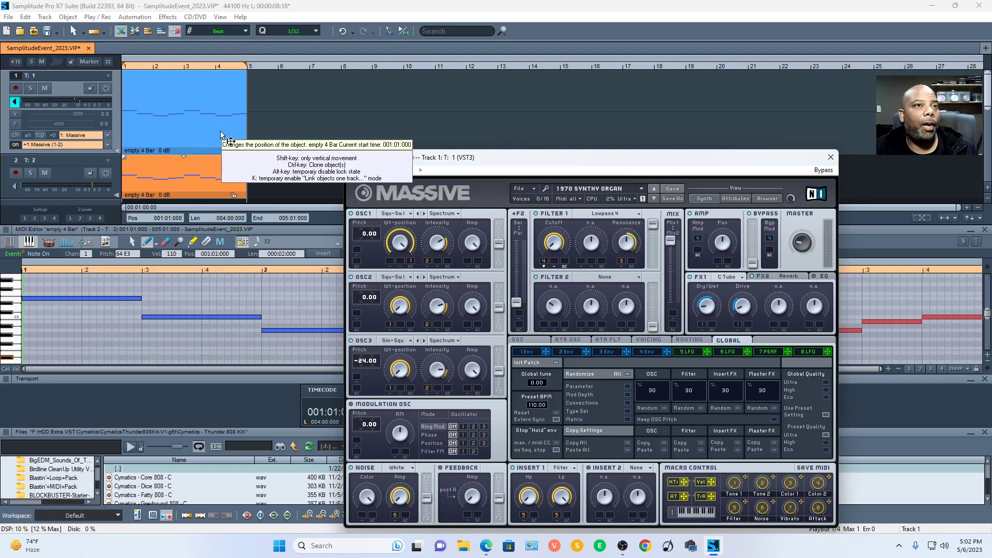
{"action": "key", "text": "space"}
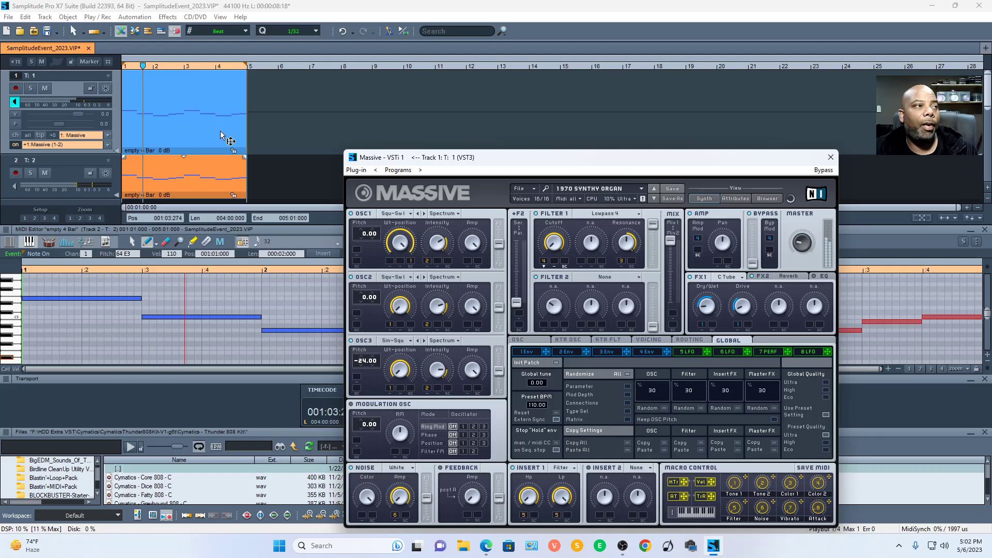
{"action": "key", "text": "space"}
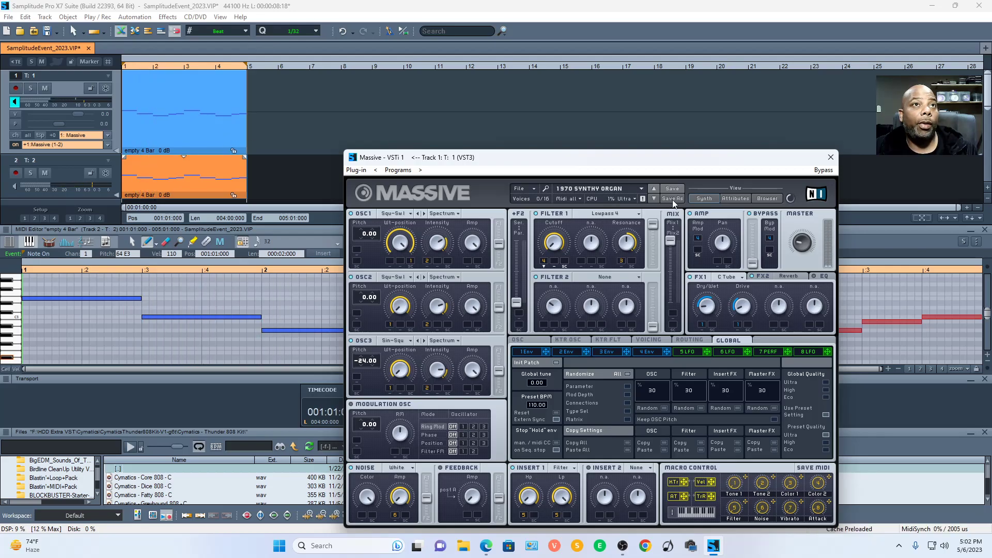
{"action": "key", "text": "space"}
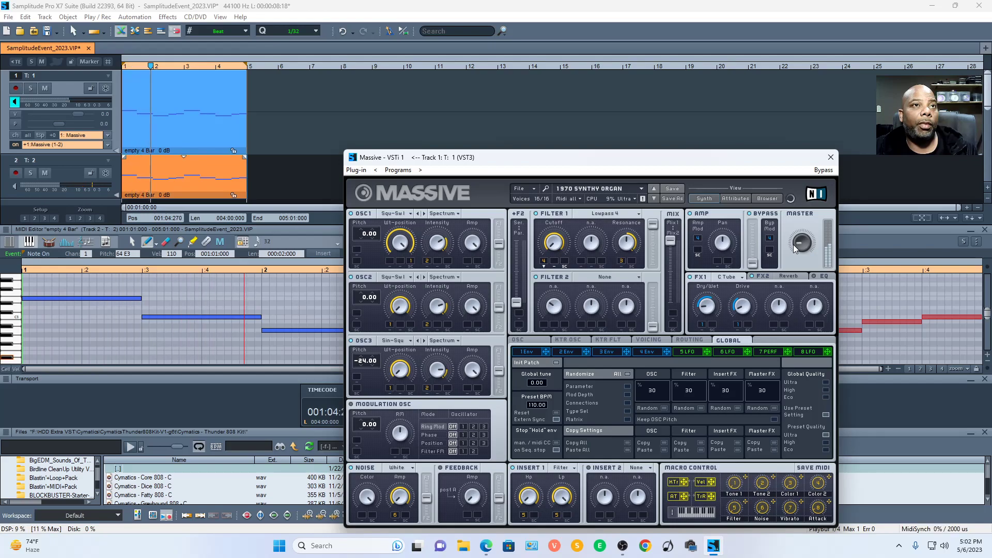
{"action": "key", "text": "space"}
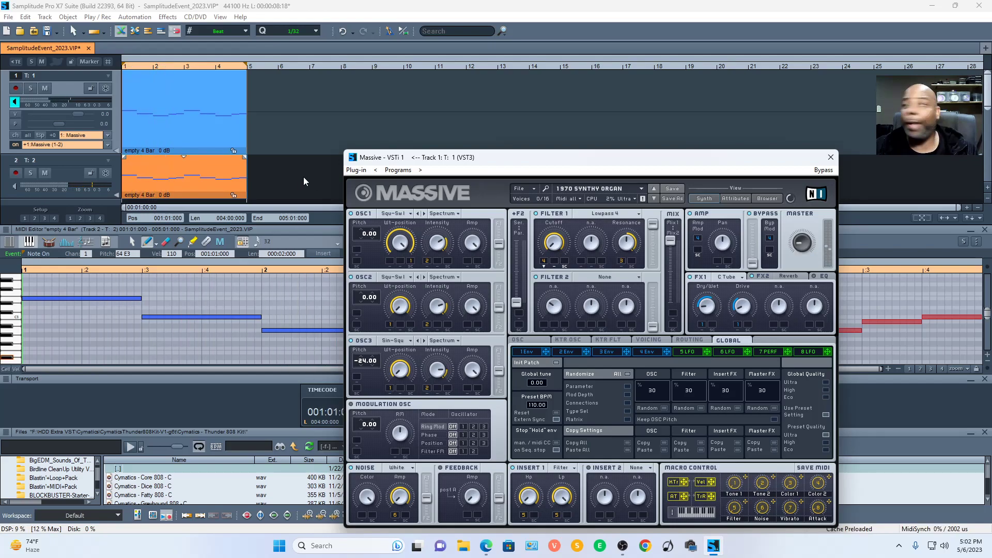
Step: Enlarge track 2 to reveal its plug-in slot, open its Plug-in Browser and filter it to show only instruments
{"action": "left_click", "coordinate": [216, 190]}
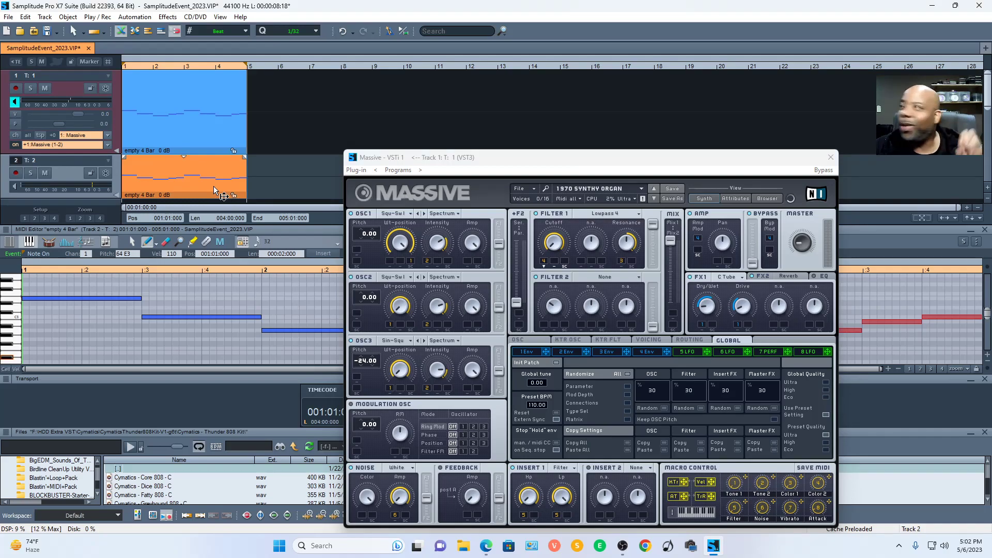
{"action": "scroll", "coordinate": [201, 124], "scroll_direction": "down", "scroll_amount": 1}
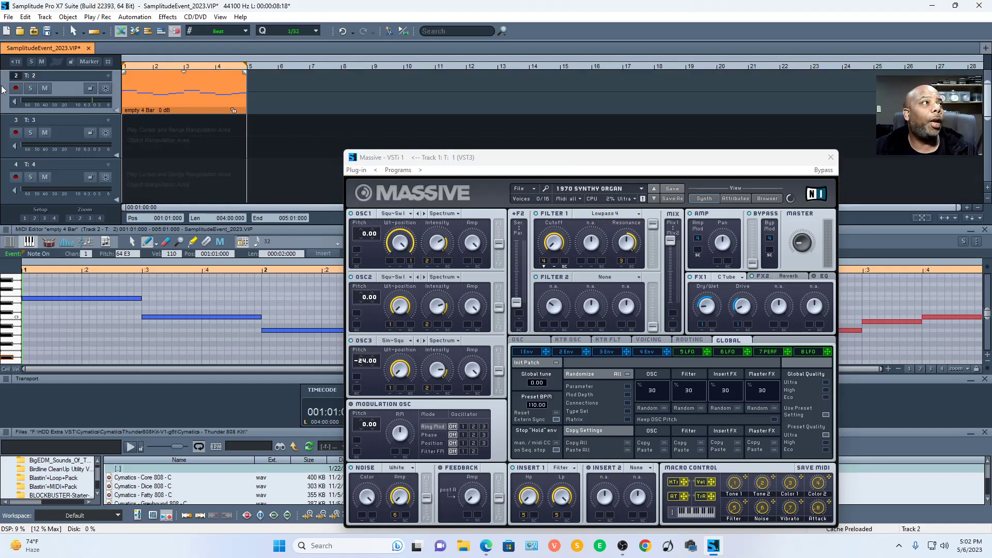
{"action": "left_click_drag", "start_coordinate": [91, 113], "coordinate": [102, 161]}
{"action": "left_click", "coordinate": [107, 135]}
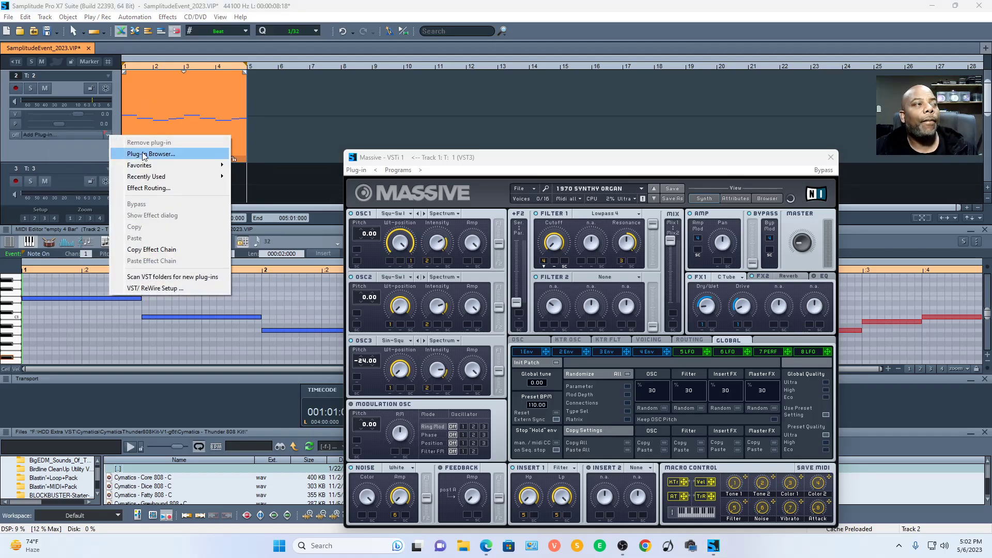
{"action": "left_click", "coordinate": [142, 151]}
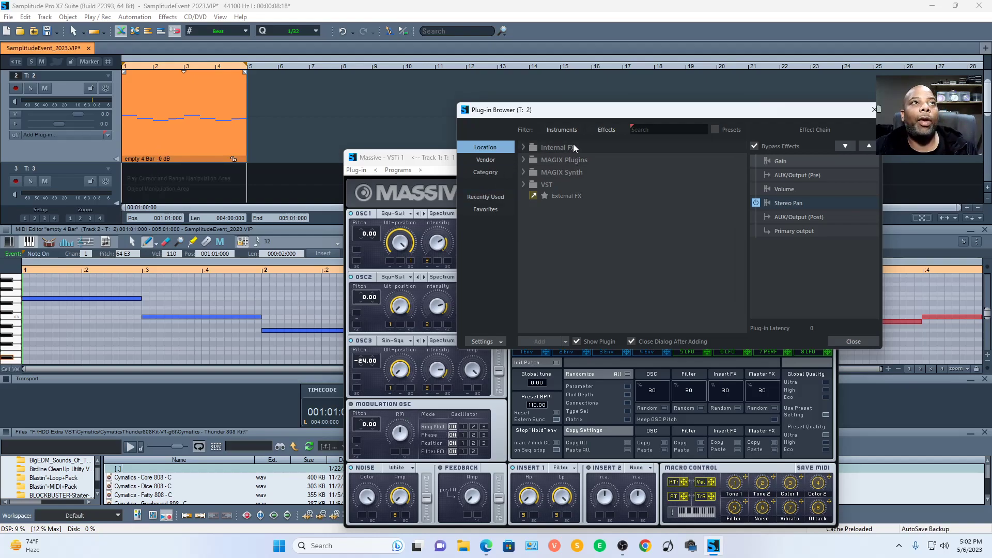
{"action": "left_click", "coordinate": [573, 130]}
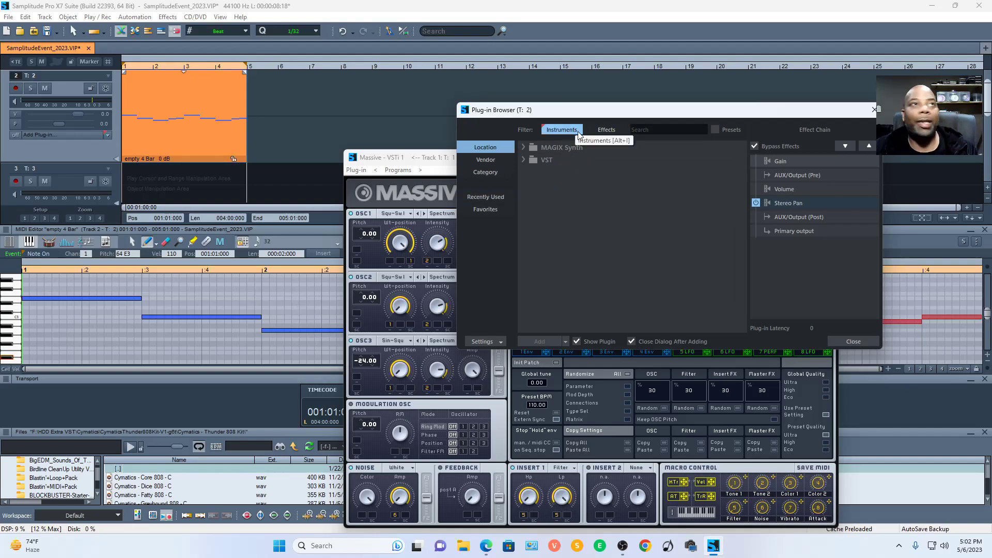
Step: Browse the MAGIX Synth and VST instrument folders and load the Ascension synth onto track 2
{"action": "left_click", "coordinate": [572, 148]}
{"action": "double_click", "coordinate": [571, 147]}
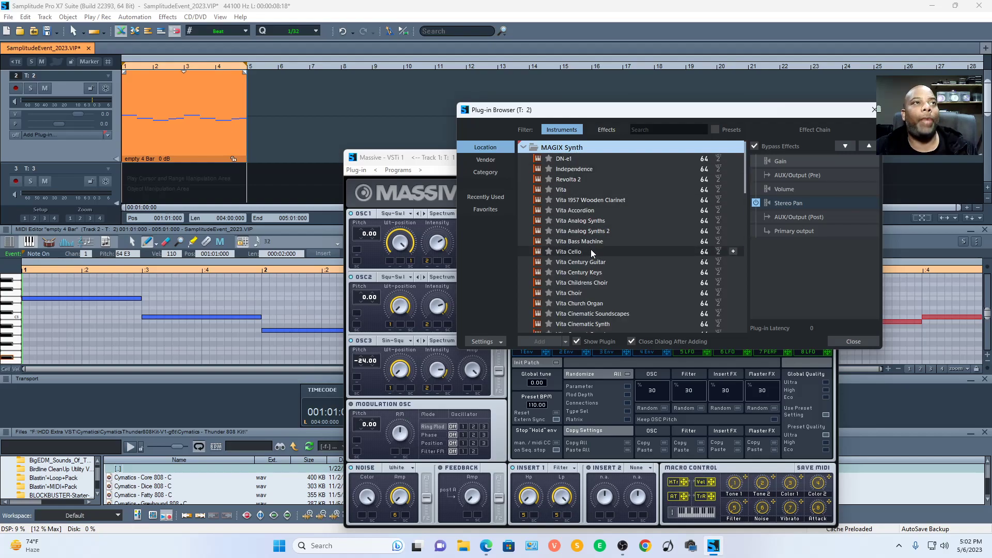
{"action": "scroll", "coordinate": [623, 265], "scroll_direction": "down", "scroll_amount": 9}
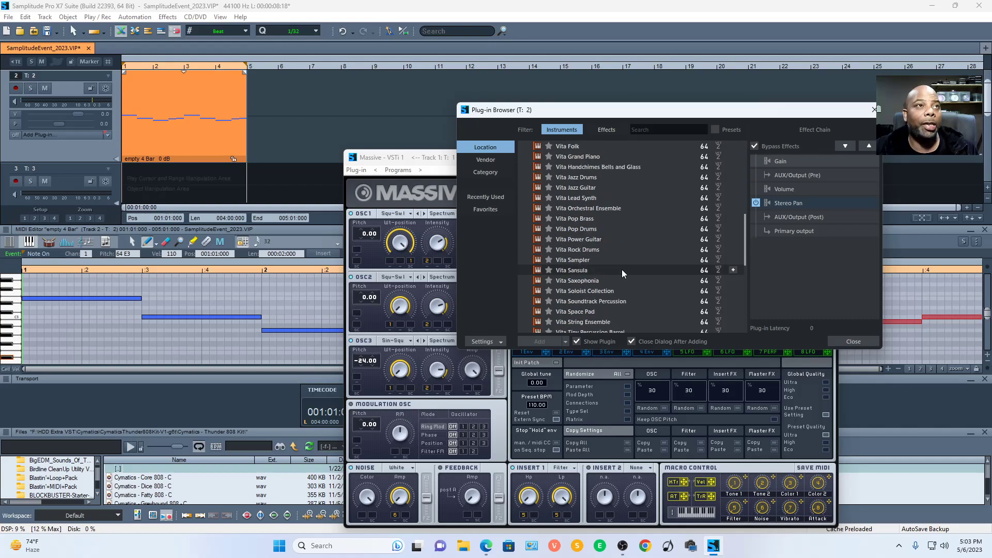
{"action": "scroll", "coordinate": [622, 258], "scroll_direction": "down", "scroll_amount": 8}
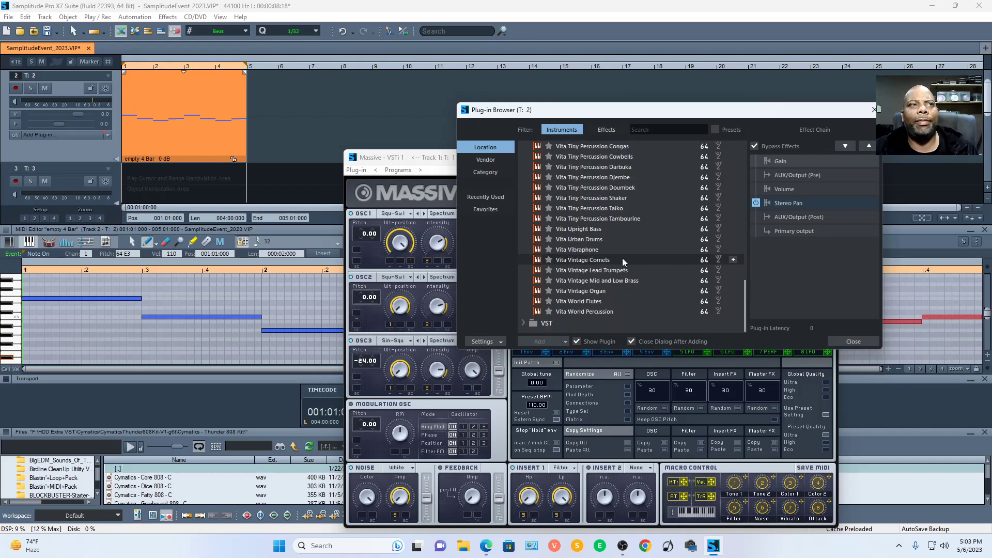
{"action": "left_click", "coordinate": [547, 323]}
{"action": "scroll", "coordinate": [552, 306], "scroll_direction": "down", "scroll_amount": 5}
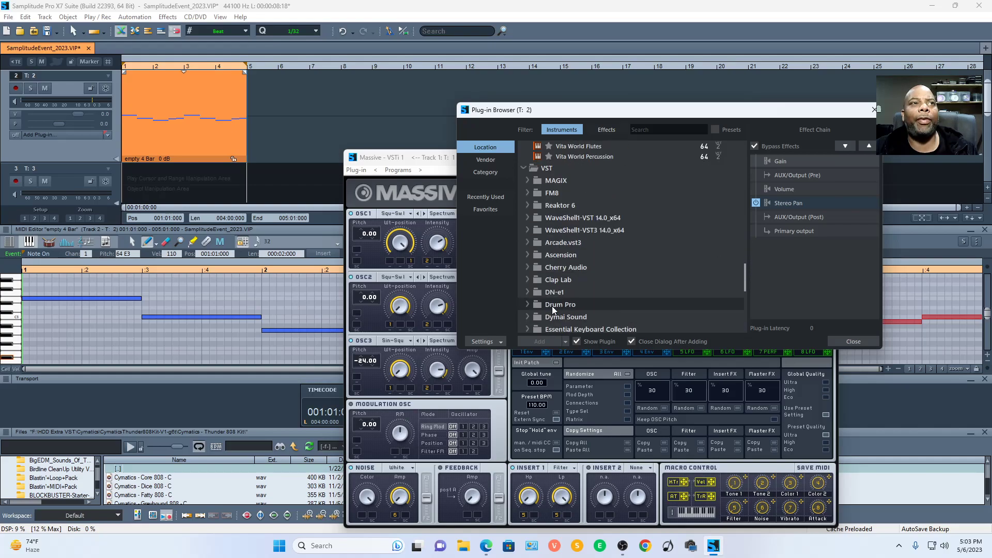
{"action": "left_click", "coordinate": [563, 253]}
{"action": "double_click", "coordinate": [565, 263]}
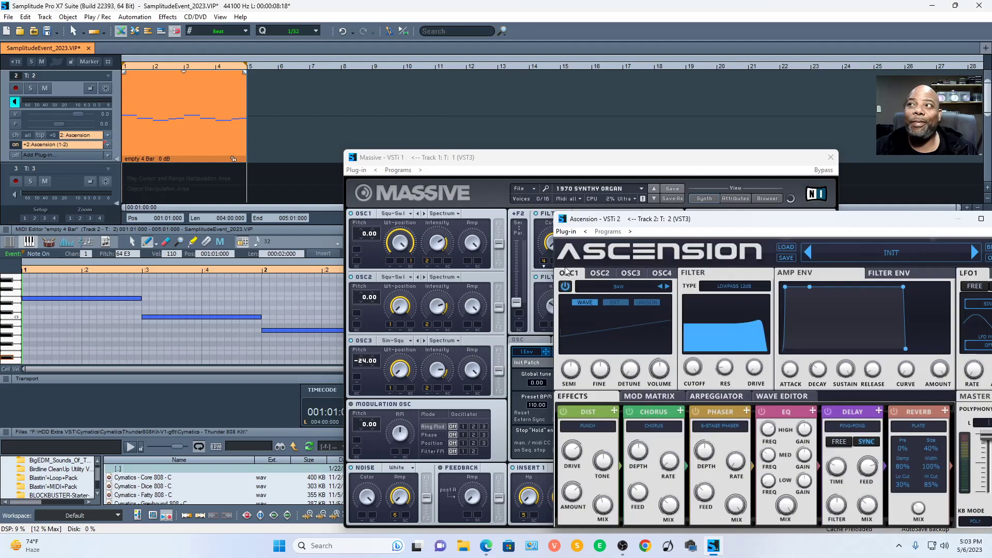
Step: Close the Massive window and turn off monitoring on track 1, keeping the Ascension window clear of the track headers
{"action": "left_click", "coordinate": [826, 160]}
{"action": "left_click_drag", "start_coordinate": [815, 227], "coordinate": [650, 116]}
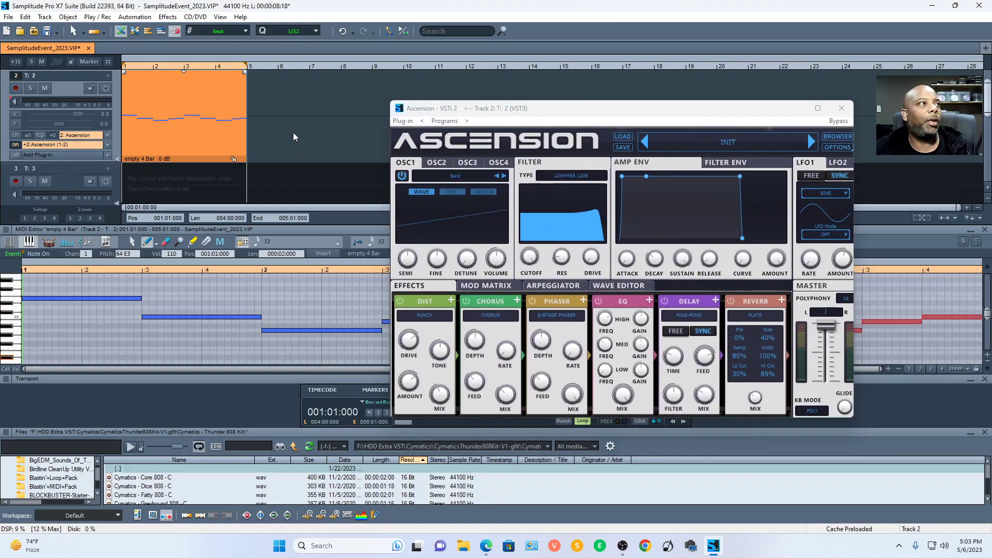
{"action": "scroll", "coordinate": [55, 92], "scroll_direction": "up", "scroll_amount": 1}
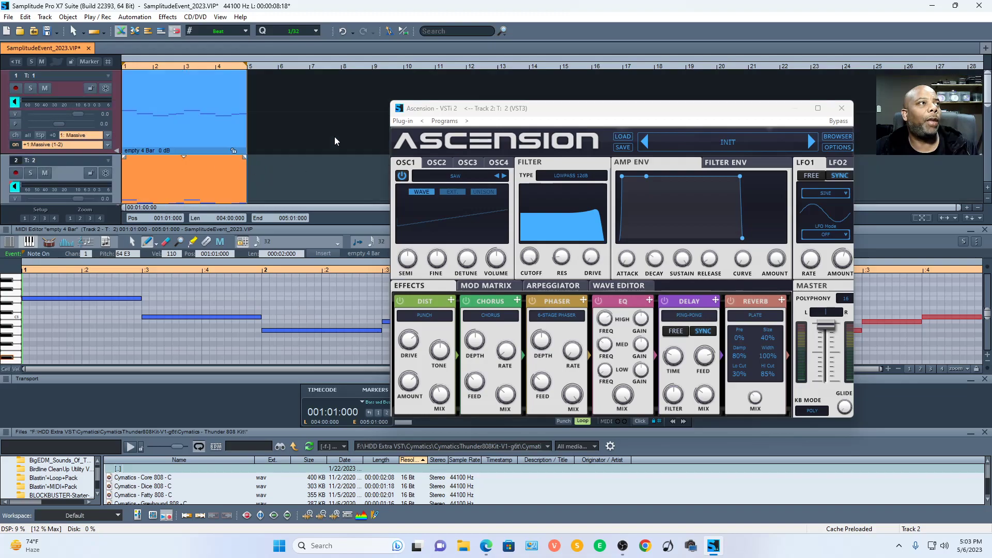
{"action": "left_click", "coordinate": [18, 103]}
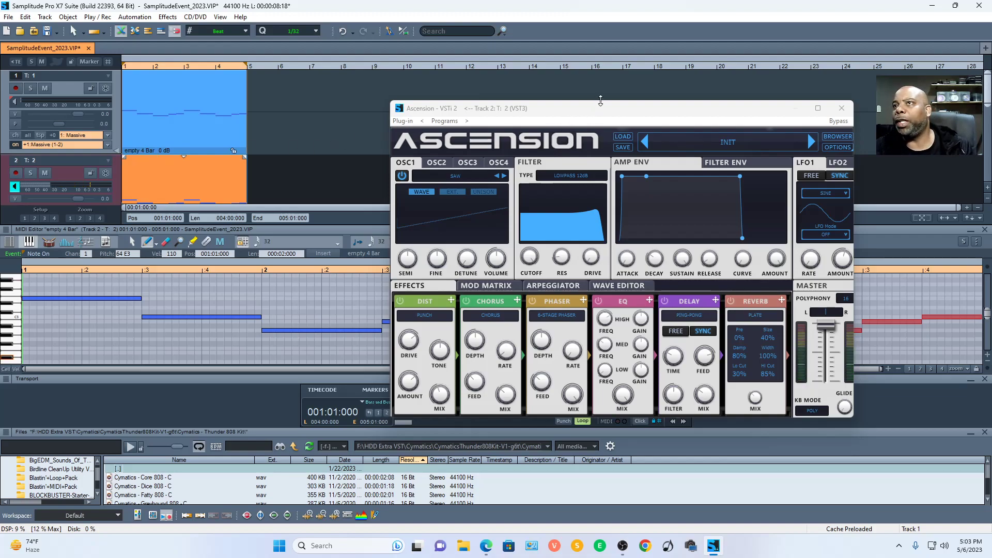
Step: Open Ascension's preset browser and look through the ARP MIDI, ARP STANDARD, BASSES, CHOIRS, EXP - Element Zero and EXP ANALOG CLASSICS categories
{"action": "left_click_drag", "start_coordinate": [643, 116], "coordinate": [563, 110]}
{"action": "left_click", "coordinate": [640, 135]}
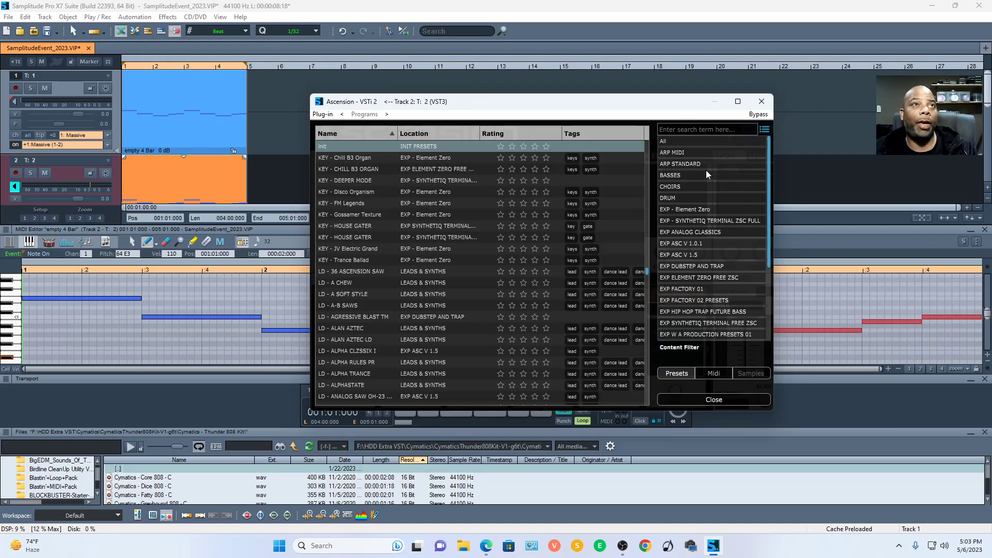
{"action": "left_click", "coordinate": [686, 153]}
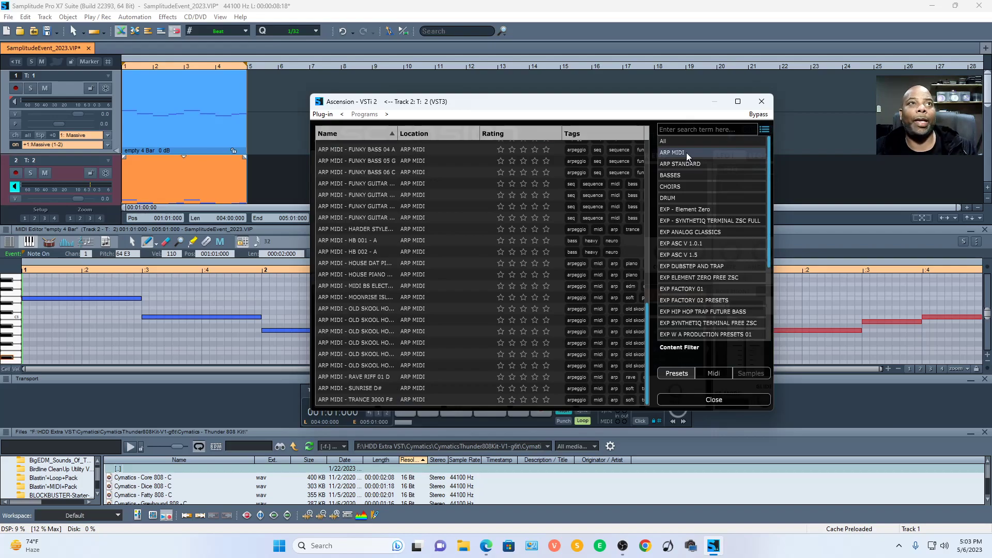
{"action": "left_click", "coordinate": [684, 163]}
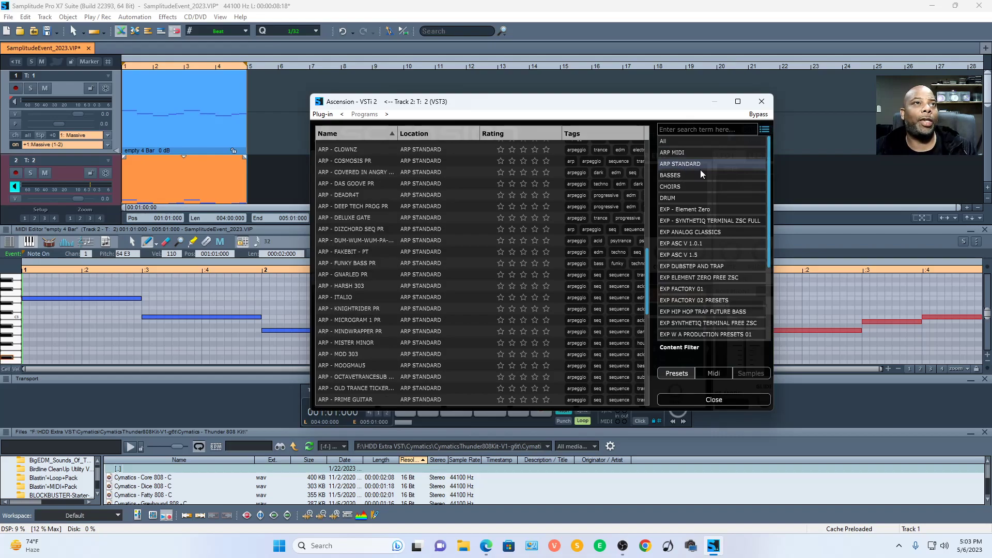
{"action": "left_click", "coordinate": [678, 177]}
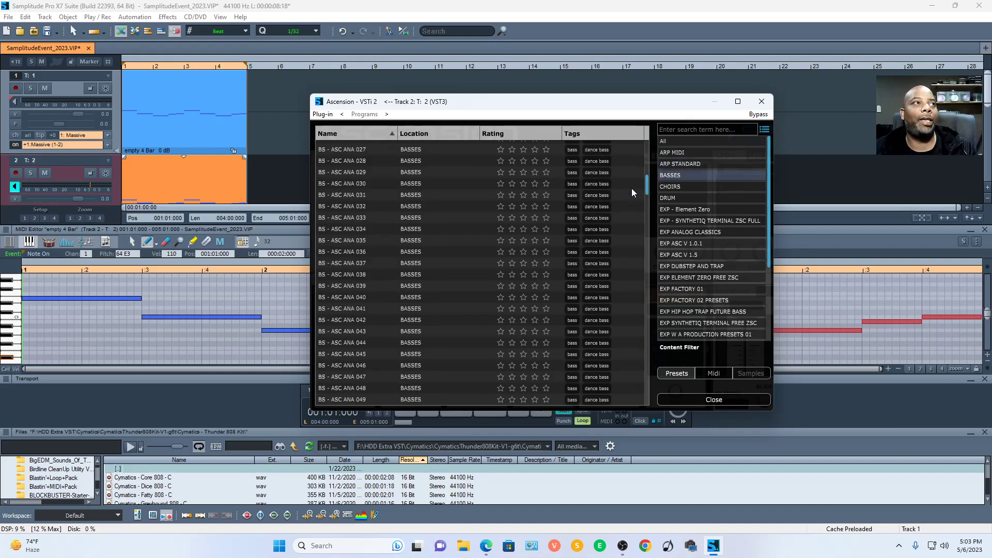
{"action": "left_click", "coordinate": [675, 187]}
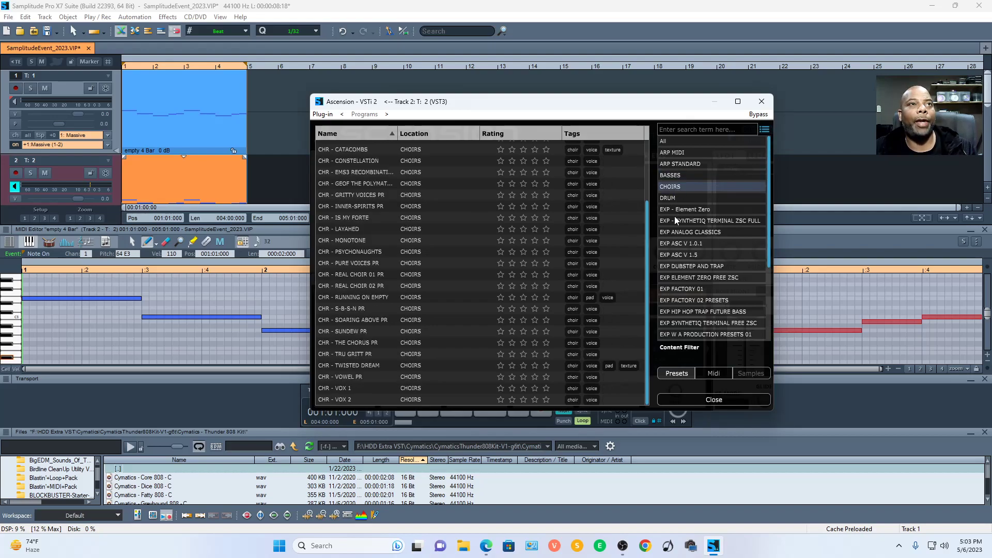
{"action": "left_click", "coordinate": [674, 209]}
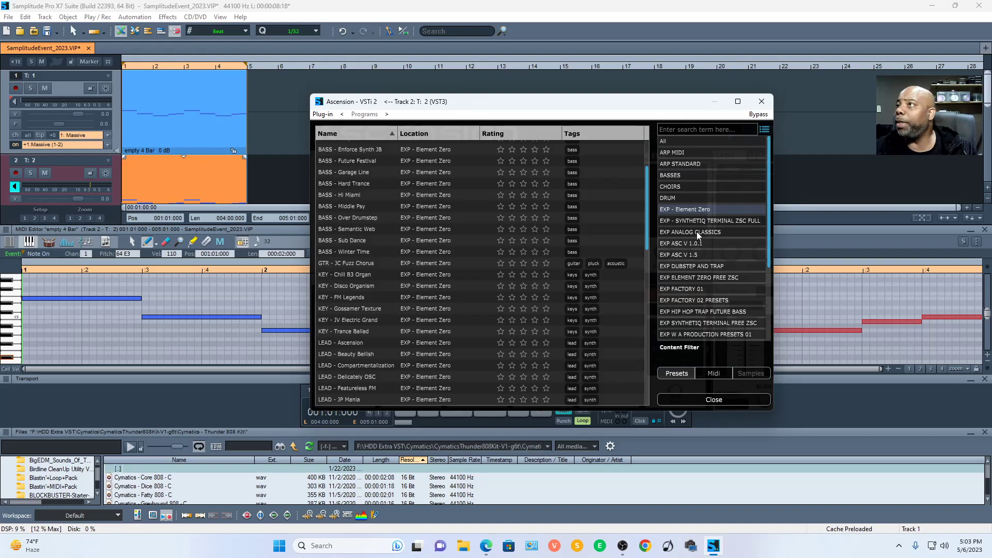
{"action": "left_click", "coordinate": [696, 232]}
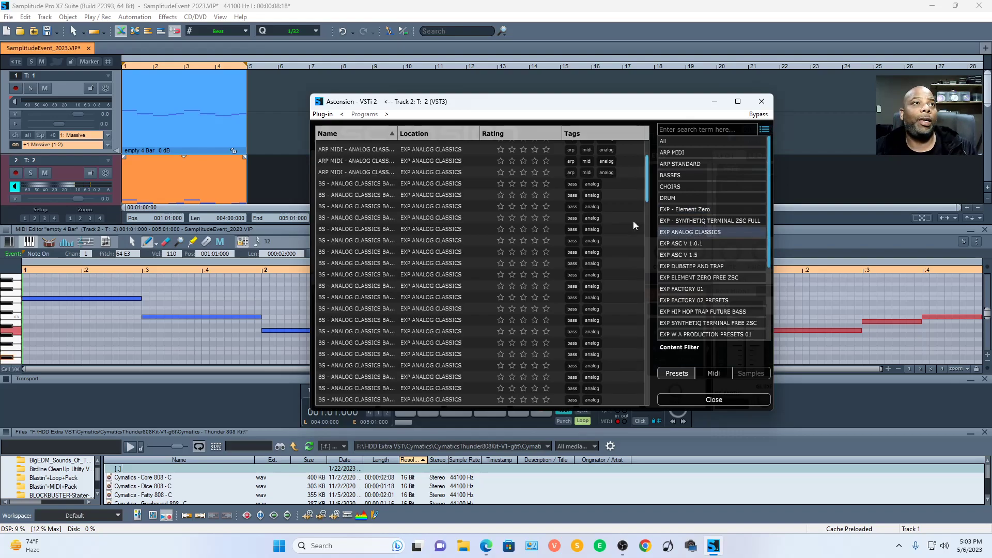
Step: Try an ARP MIDI preset from EXP ANALOG CLASSICS, RE-LECTROR BASSLINE from EXP ASC V 1.0.1 and HOUSE MOVE from EXP HIP HOP TRAP FUTURE BASS
{"action": "left_click", "coordinate": [351, 160]}
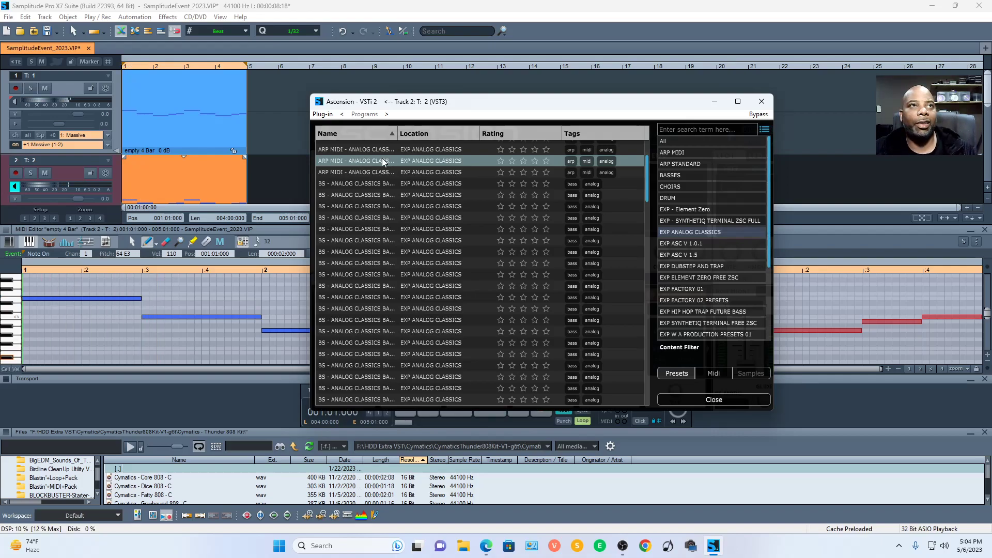
{"action": "left_click", "coordinate": [690, 244]}
{"action": "left_click", "coordinate": [427, 199]}
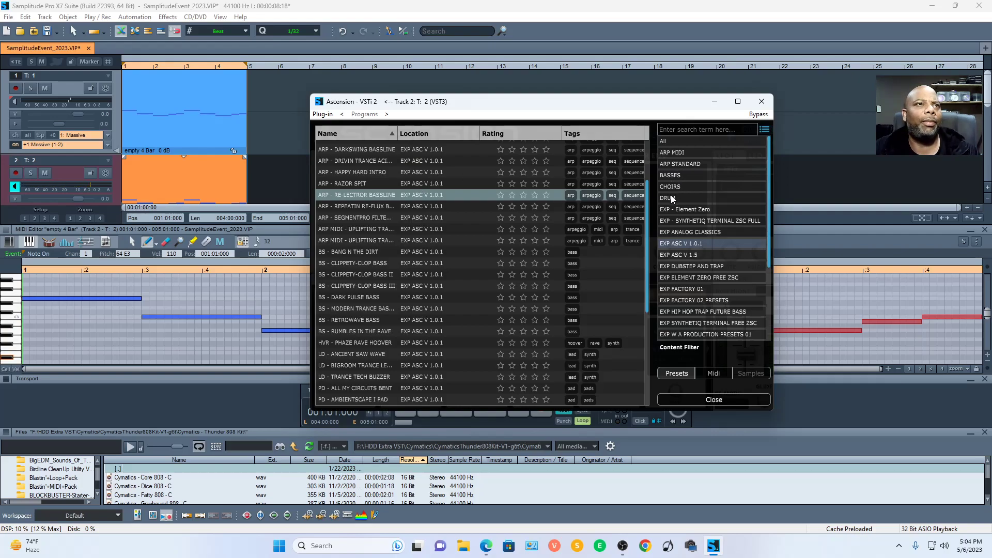
{"action": "left_click", "coordinate": [686, 310]}
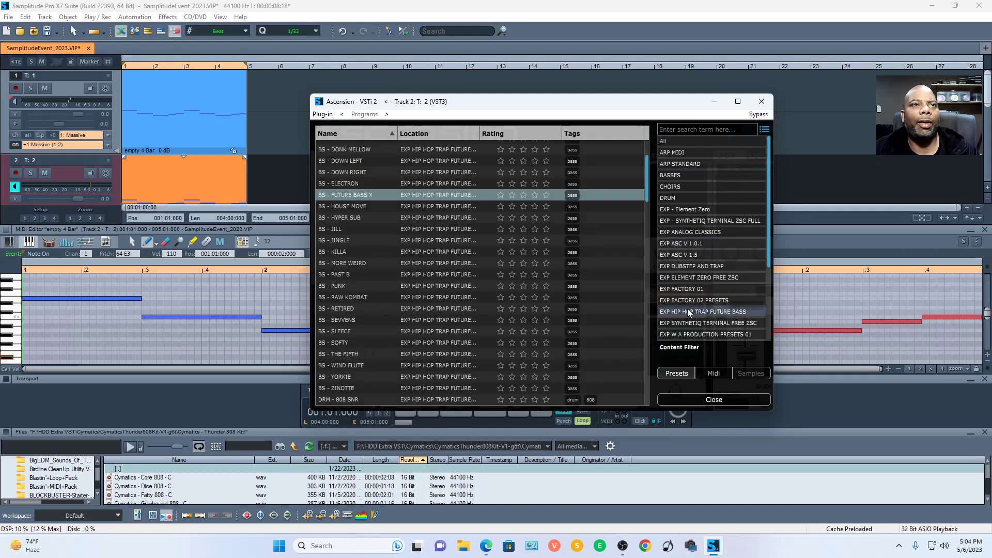
{"action": "left_click", "coordinate": [396, 209]}
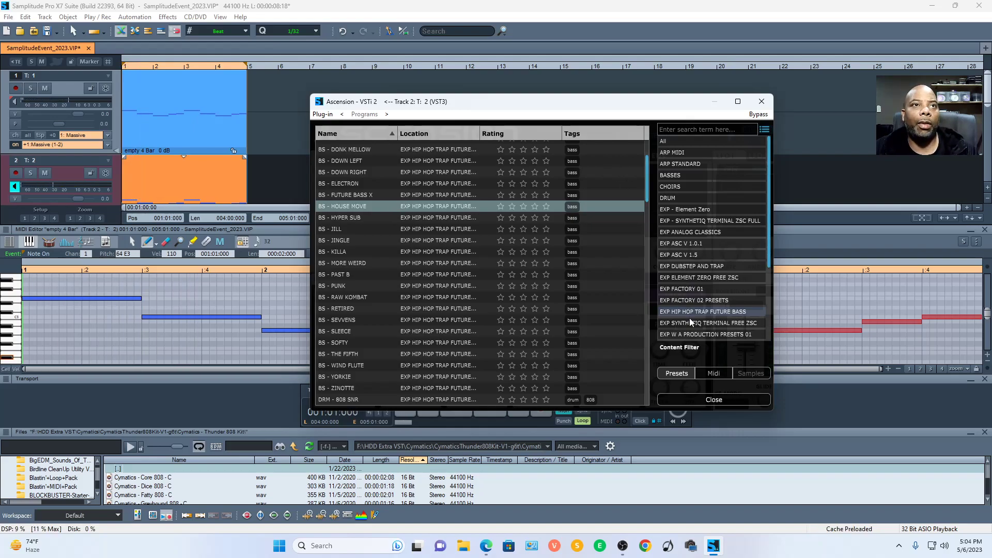
Step: Load the GT - ETHERIUM PR preset from the GUITAR category and play the loop to audition it
{"action": "scroll", "coordinate": [689, 318], "scroll_direction": "down", "scroll_amount": 3}
{"action": "left_click", "coordinate": [678, 256]}
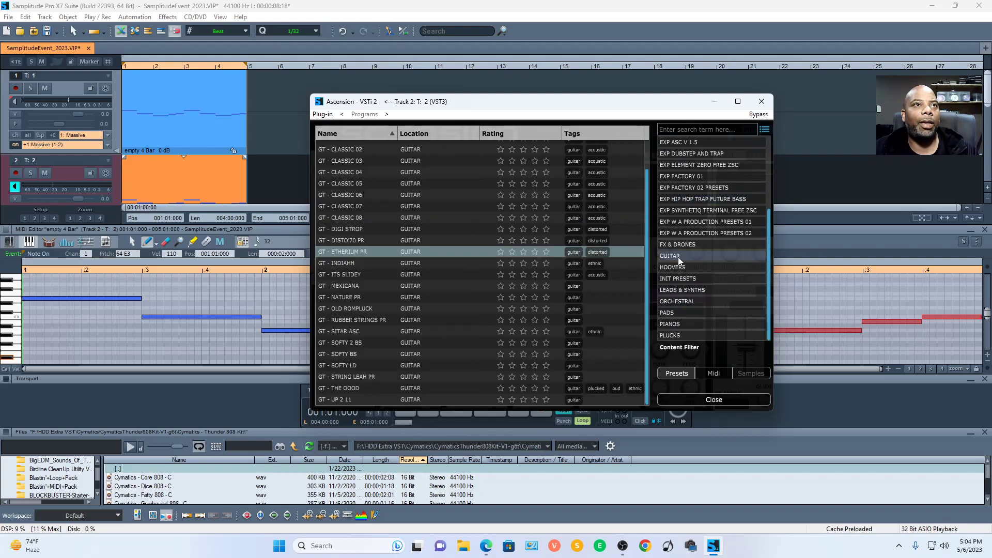
{"action": "double_click", "coordinate": [399, 249]}
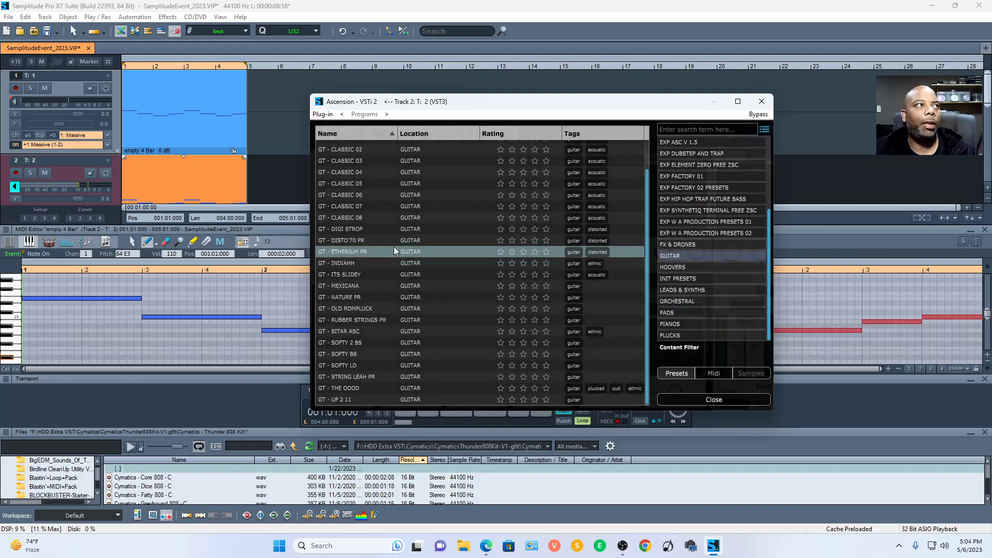
{"action": "key", "text": "space"}
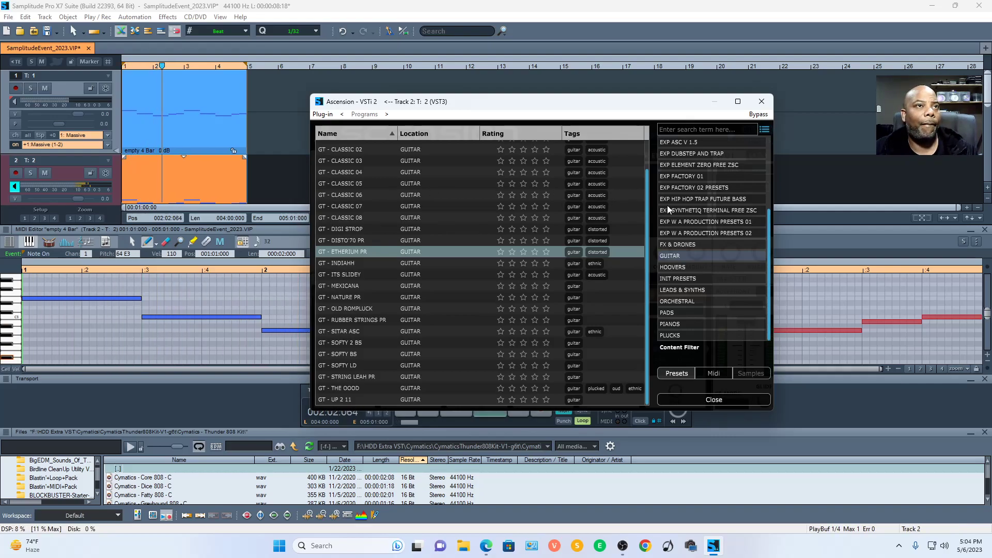
Step: Audition LEADS & SYNTHS presets during loop playback, from ALPHASTATE up to ALAN AZTEC, then ASC BASIC 05, and stop playback
{"action": "left_click", "coordinate": [694, 288]}
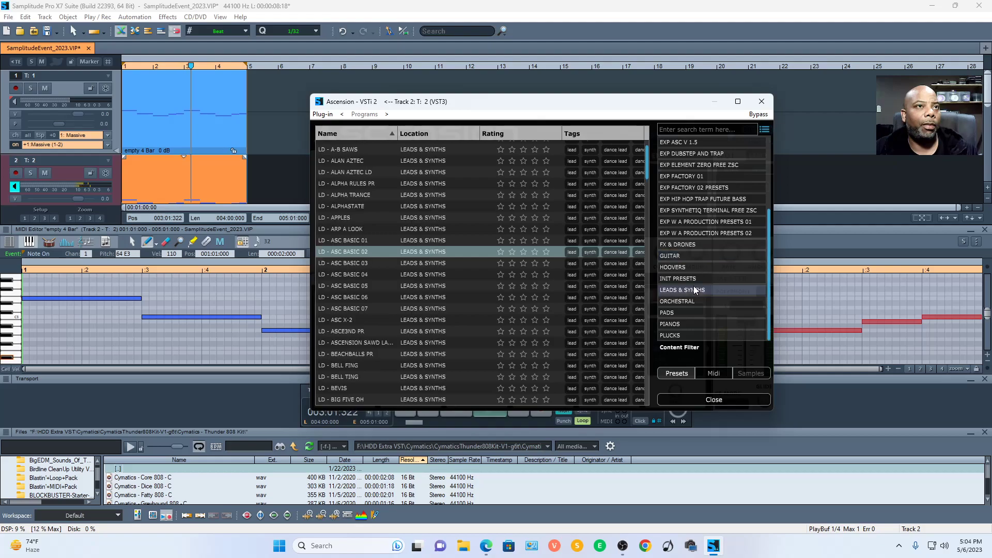
{"action": "left_click", "coordinate": [406, 207]}
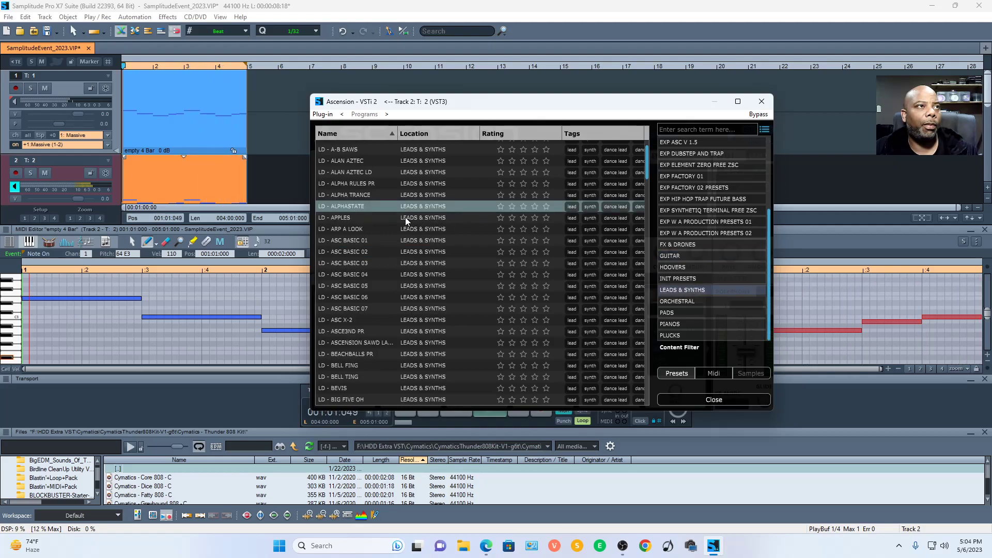
{"action": "left_click", "coordinate": [411, 195]}
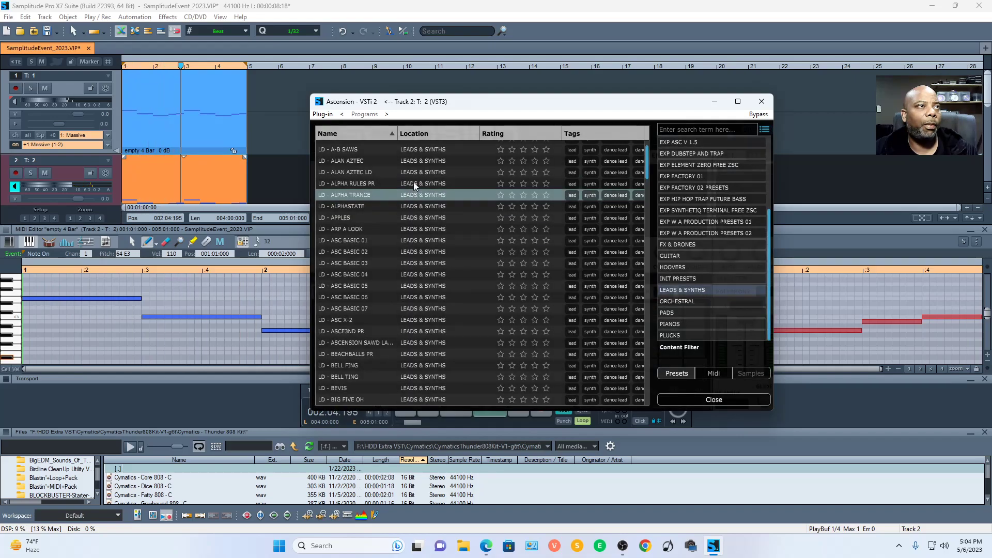
{"action": "left_click", "coordinate": [414, 183]}
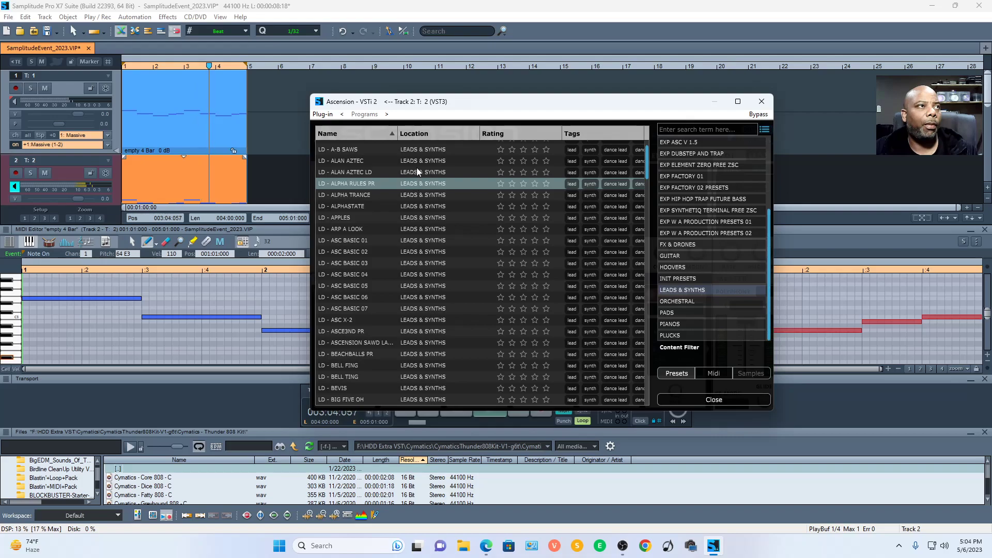
{"action": "left_click", "coordinate": [417, 174]}
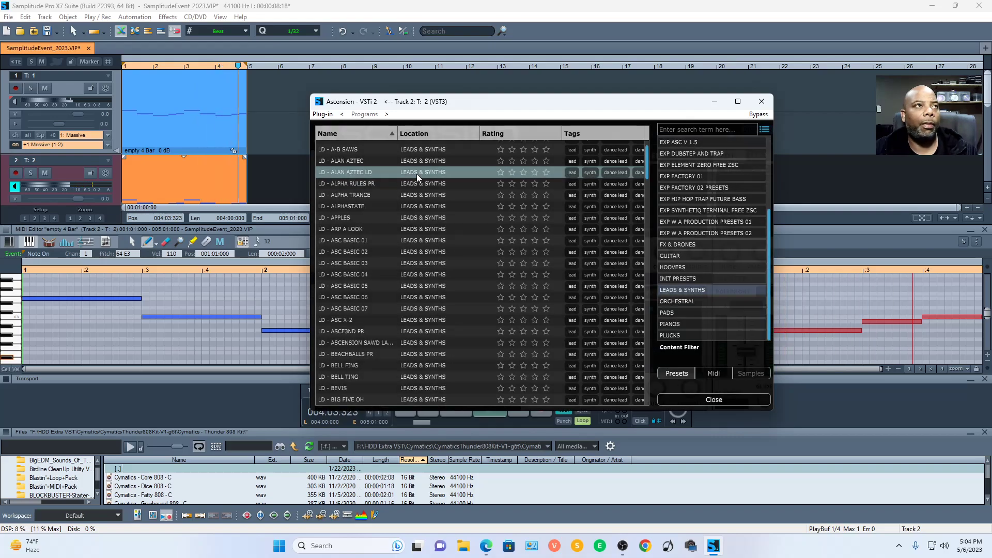
{"action": "left_click", "coordinate": [420, 160]}
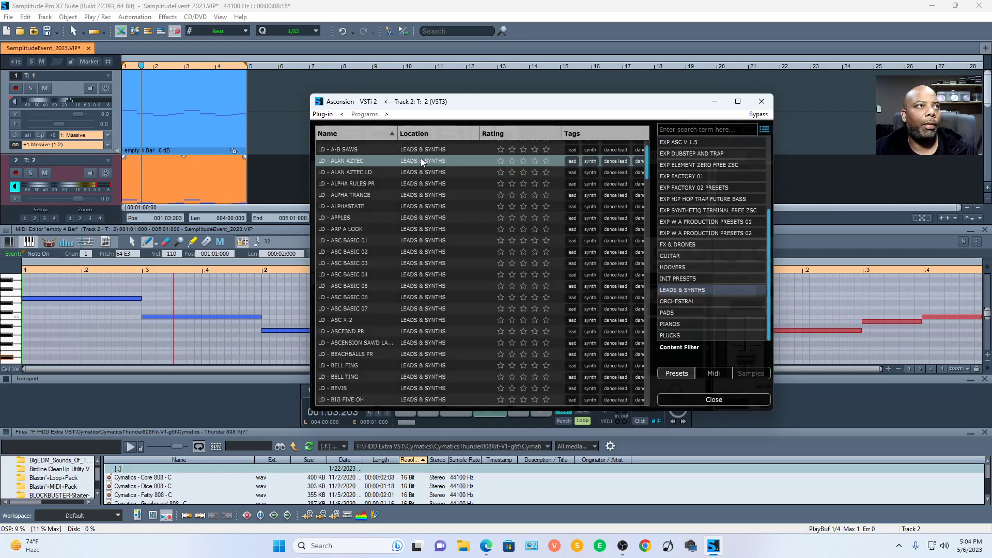
{"action": "left_click", "coordinate": [416, 284]}
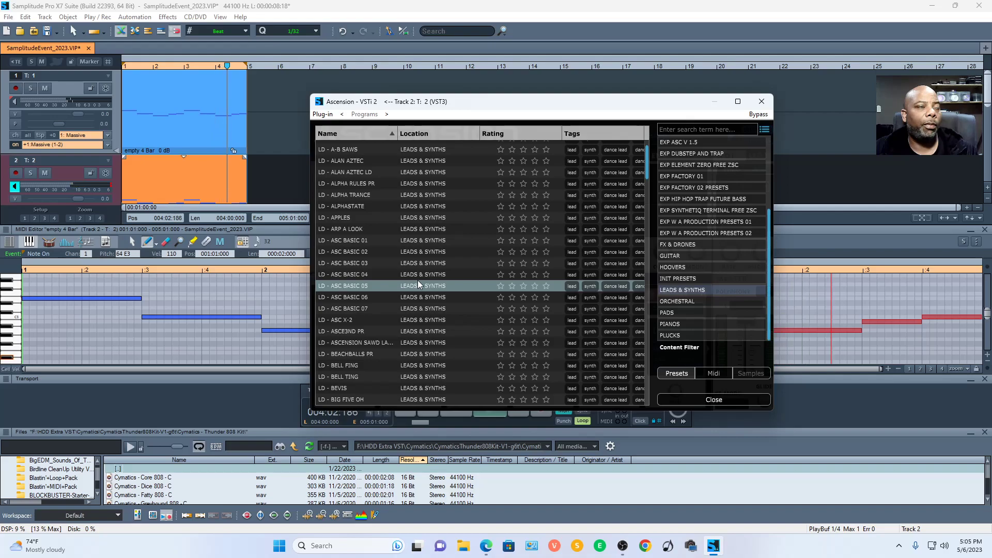
{"action": "key", "text": "space"}
Step: Audition ORCH - CELTIC RUNES PR from the ORCHESTRAL category, then load ORCH - CLASSY PIZZ on track 2 and play it with the loop
{"action": "left_click", "coordinate": [678, 301]}
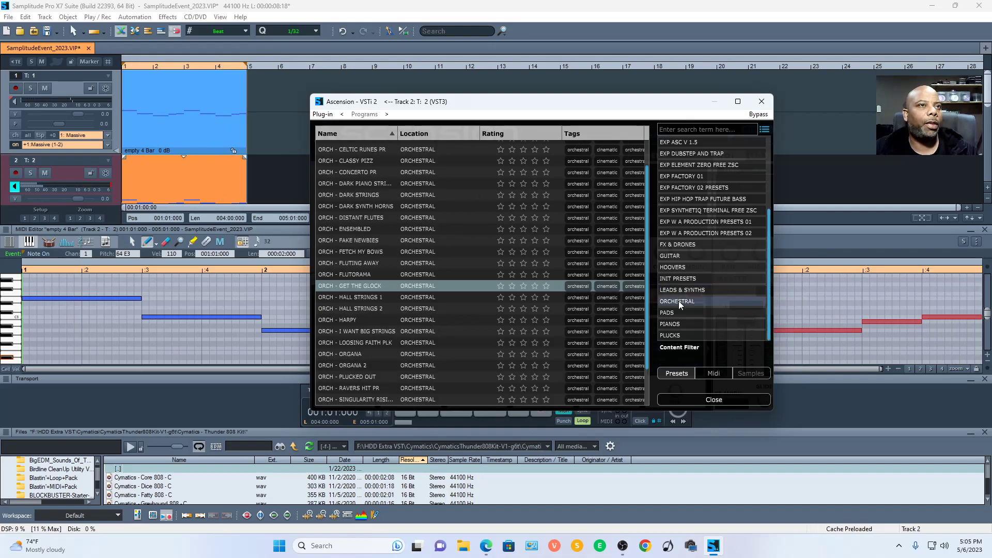
{"action": "left_click", "coordinate": [373, 150]}
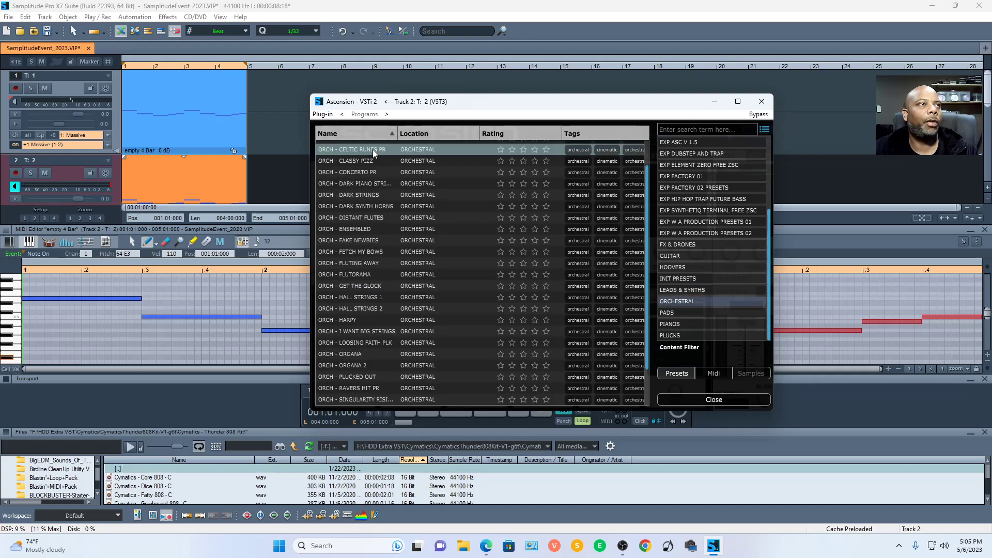
{"action": "key", "text": "space"}
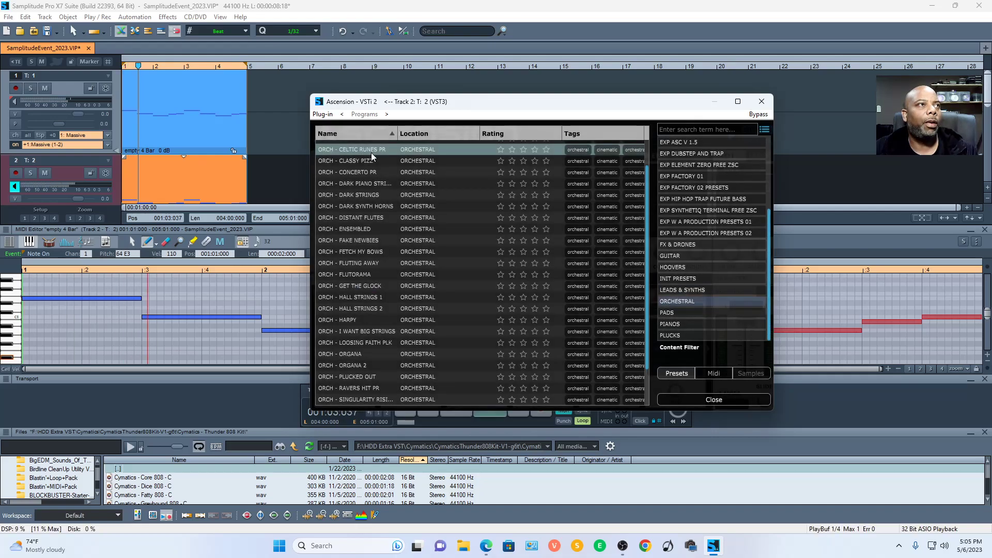
{"action": "key", "text": "space"}
{"action": "left_click", "coordinate": [371, 159]}
{"action": "key", "text": "space"}
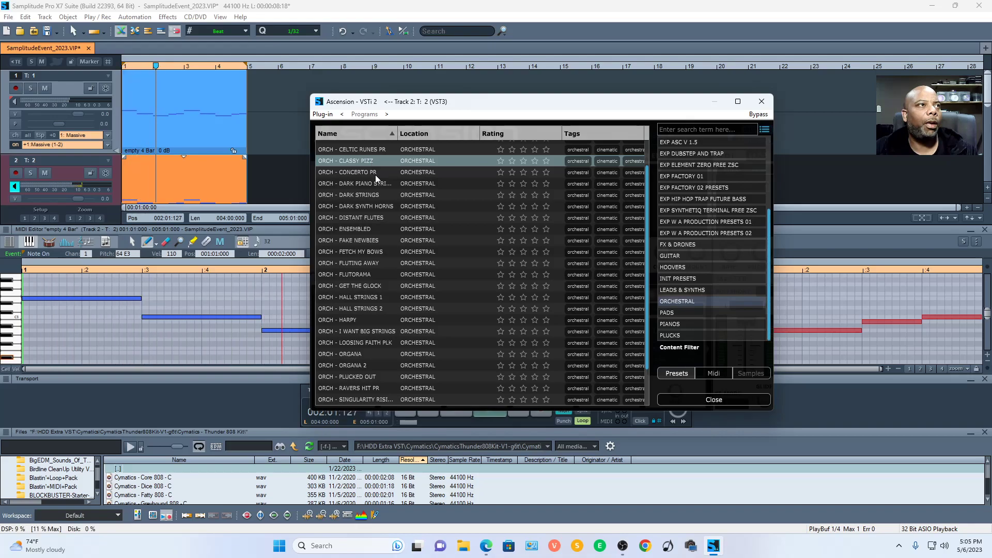
{"action": "key", "text": "space"}
{"action": "left_click", "coordinate": [216, 199]}
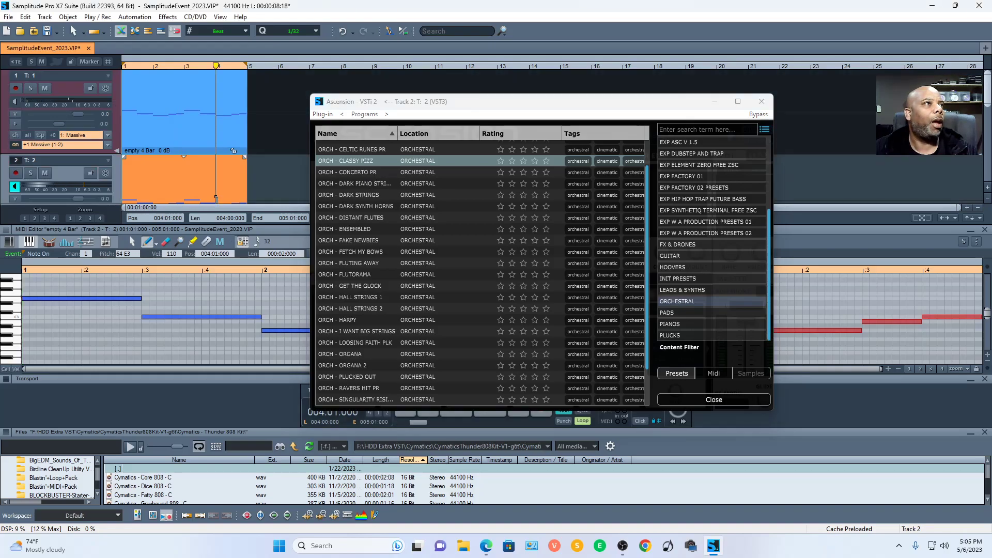
{"action": "scroll", "coordinate": [216, 199], "scroll_direction": "down", "scroll_amount": 1}
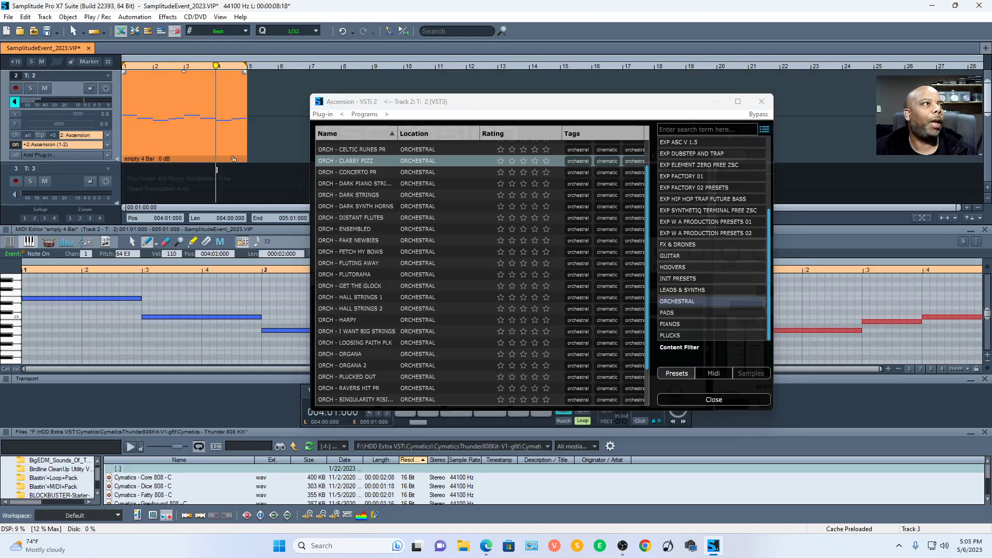
Step: Transpose all notes of track 2's clip up so the first note sits at F4, and play the loop to check
{"action": "left_click", "coordinate": [101, 322]}
{"action": "key", "text": "ctrl+a"}
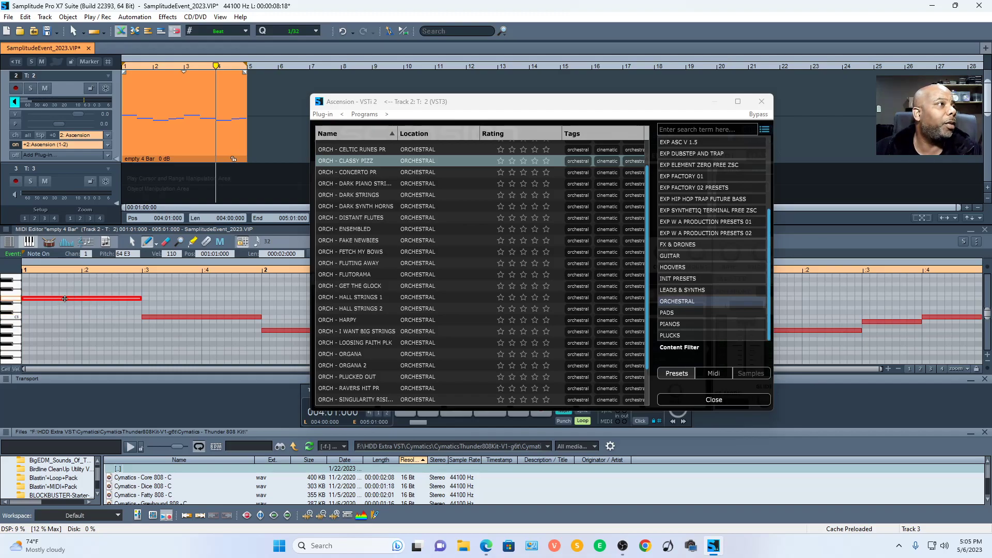
{"action": "mouse_move", "coordinate": [64, 299]}
{"action": "left_mouse_down"}
{"action": "mouse_move", "coordinate": [64, 275]}
{"action": "mouse_move", "coordinate": [60, 296]}
{"action": "left_mouse_up"}
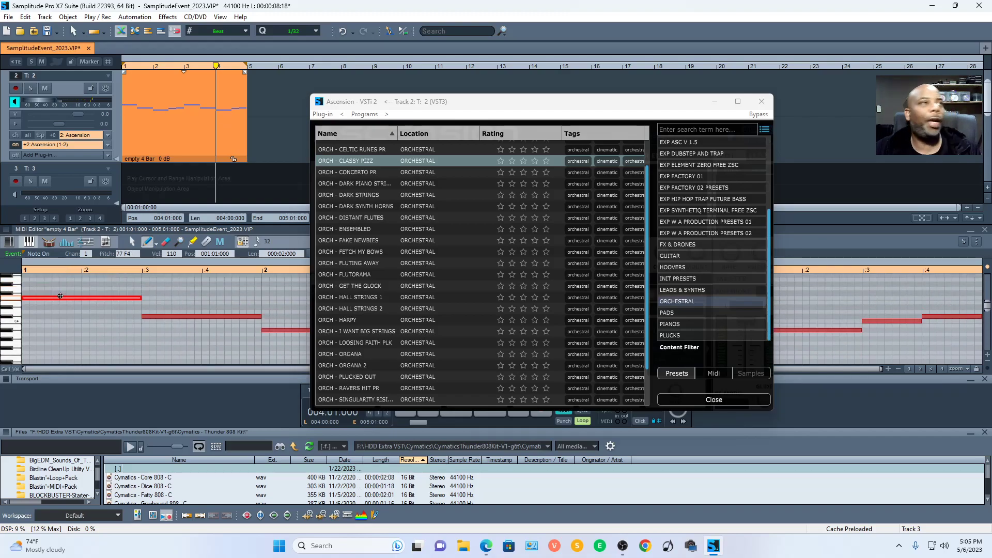
{"action": "key", "text": "space"}
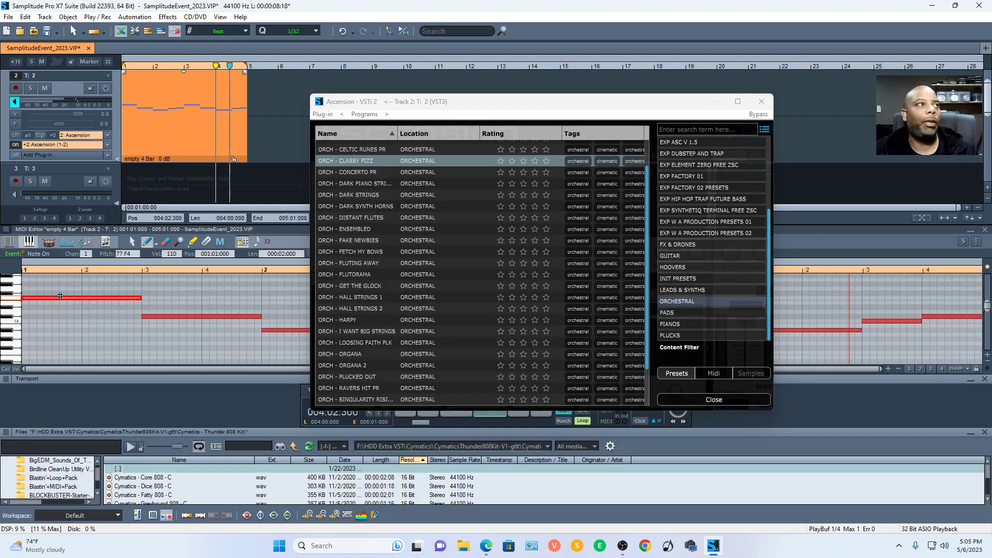
{"action": "key", "text": "space"}
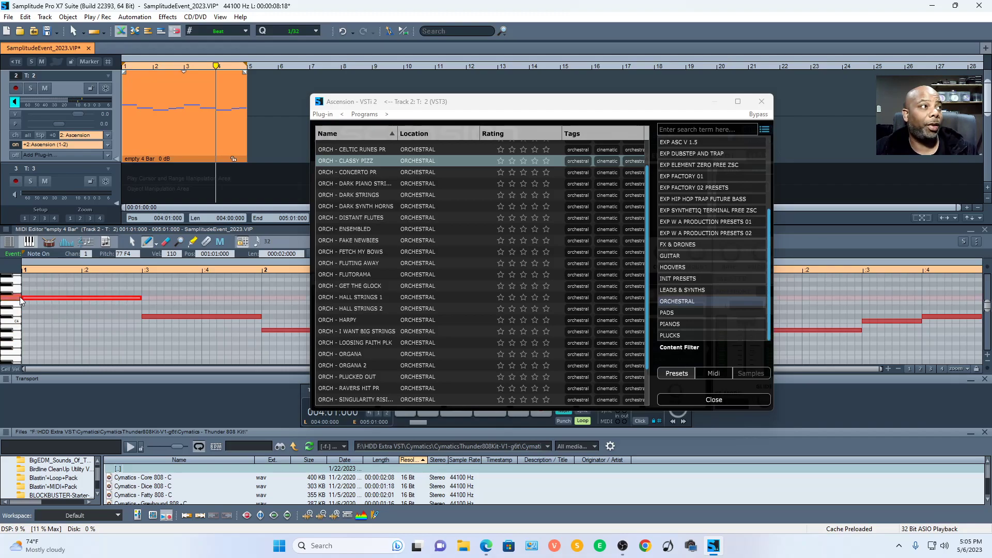
{"action": "key", "text": "space"}
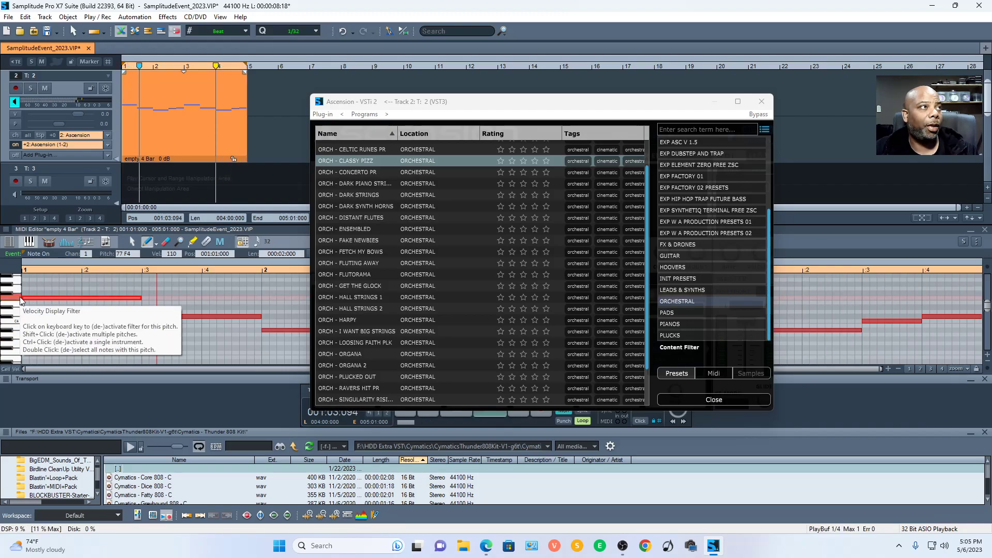
{"action": "key", "text": "space"}
Step: Transpose all notes of track 1's Massive clip up so the first note sits at E4, and play the loop from bar 2
{"action": "scroll", "coordinate": [320, 133], "scroll_direction": "up", "scroll_amount": 1}
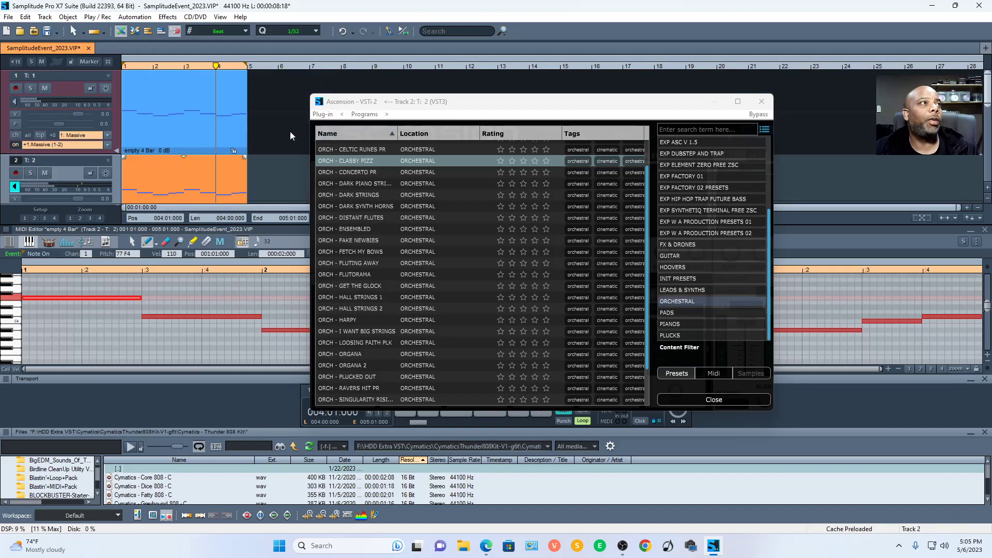
{"action": "left_click", "coordinate": [211, 122]}
{"action": "left_click", "coordinate": [115, 348]}
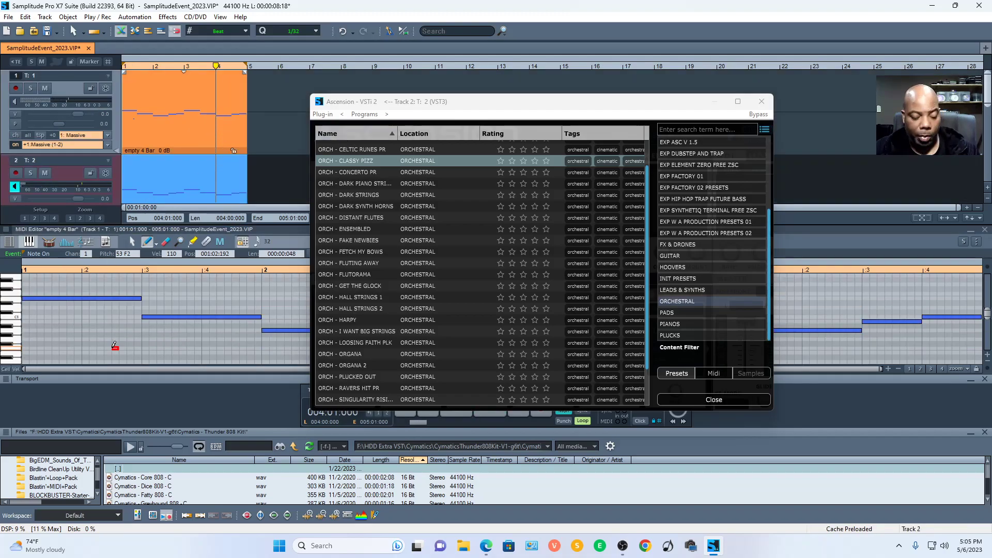
{"action": "left_click", "coordinate": [117, 348]}
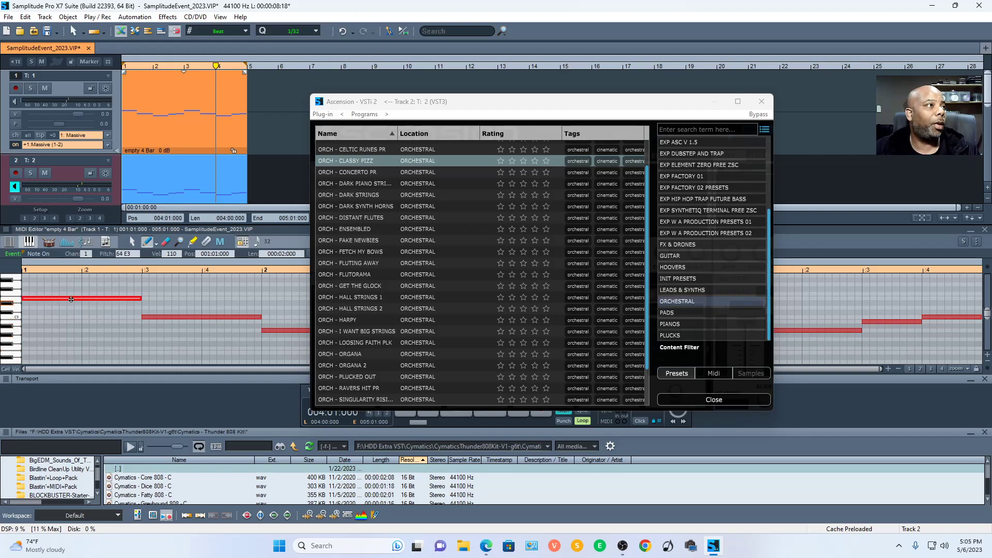
{"action": "mouse_move", "coordinate": [50, 296]}
{"action": "left_mouse_down"}
{"action": "mouse_move", "coordinate": [45, 279]}
{"action": "mouse_move", "coordinate": [43, 307]}
{"action": "left_mouse_up"}
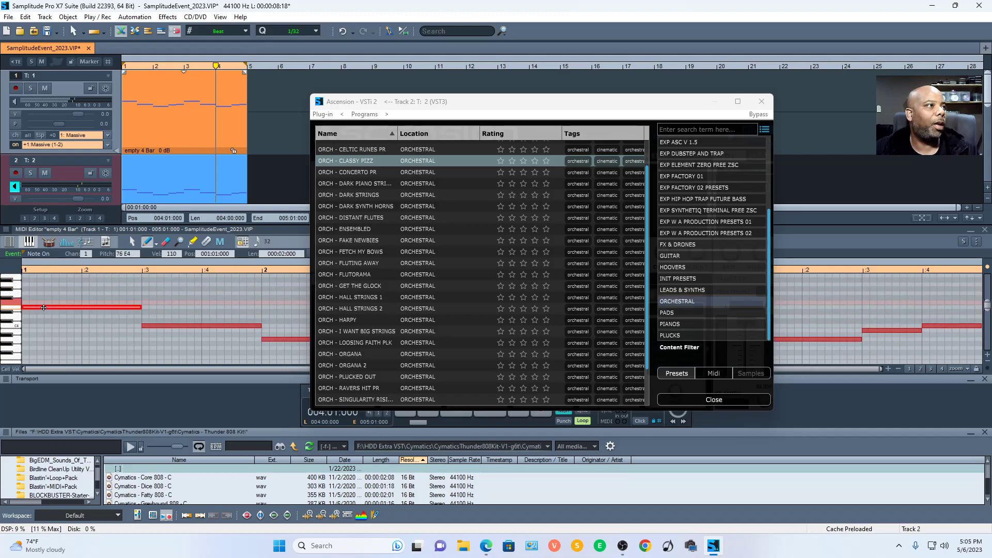
{"action": "left_click", "coordinate": [164, 193]}
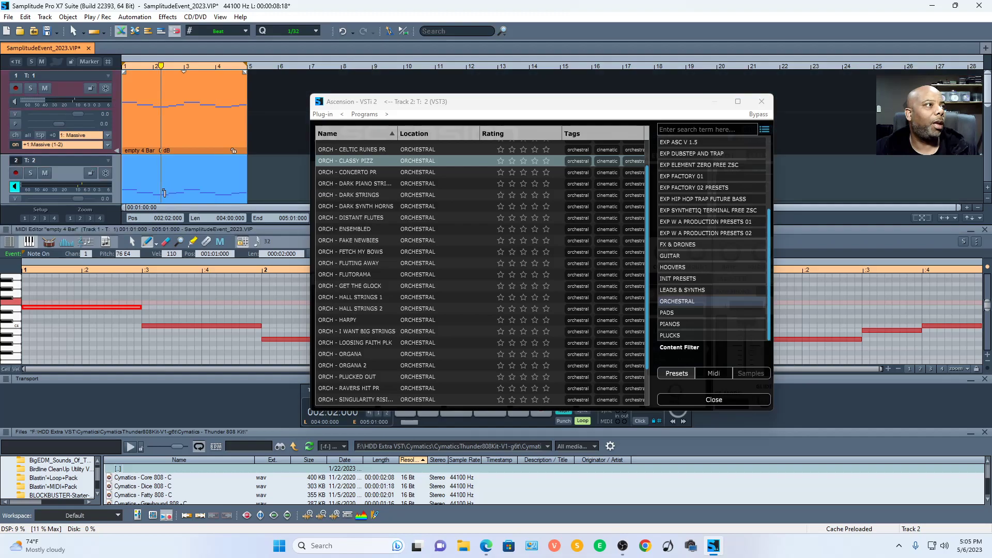
{"action": "key", "text": "space"}
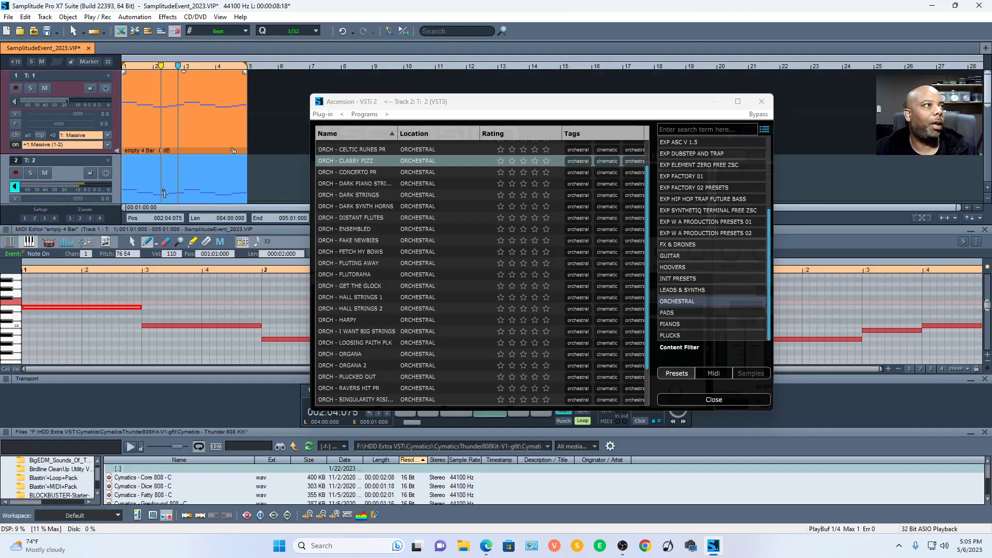
{"action": "key", "text": "space"}
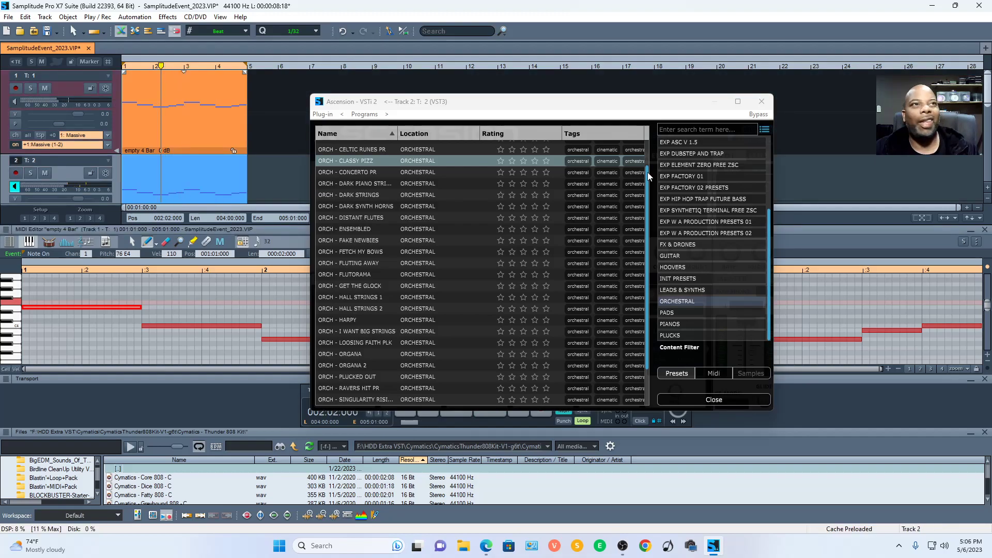
Step: Audition GT - INDIAHH from Ascension's GUITAR presets on track 2 during loop playback, and stop playback
{"action": "left_click", "coordinate": [696, 248]}
{"action": "key", "text": "space"}
{"action": "left_click", "coordinate": [678, 256]}
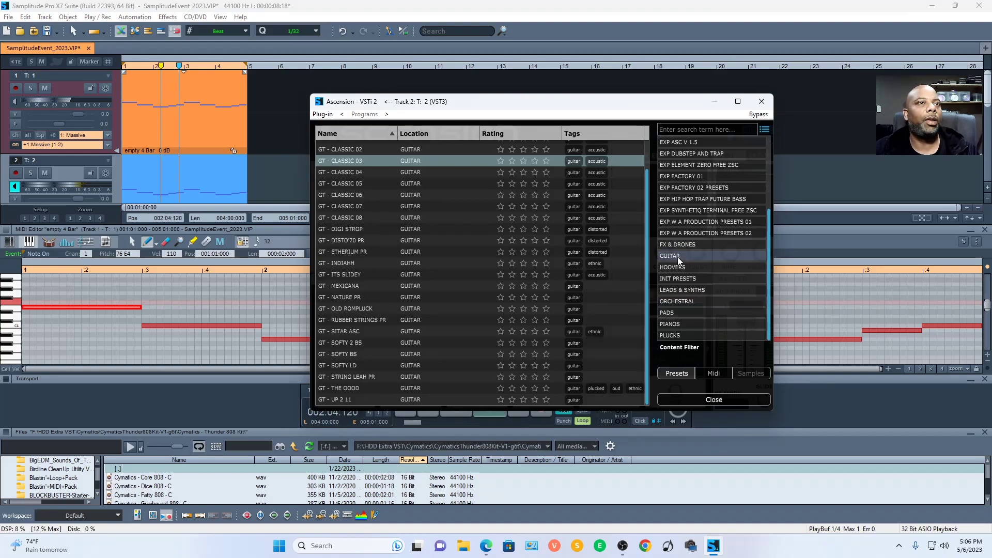
{"action": "left_click", "coordinate": [509, 259]}
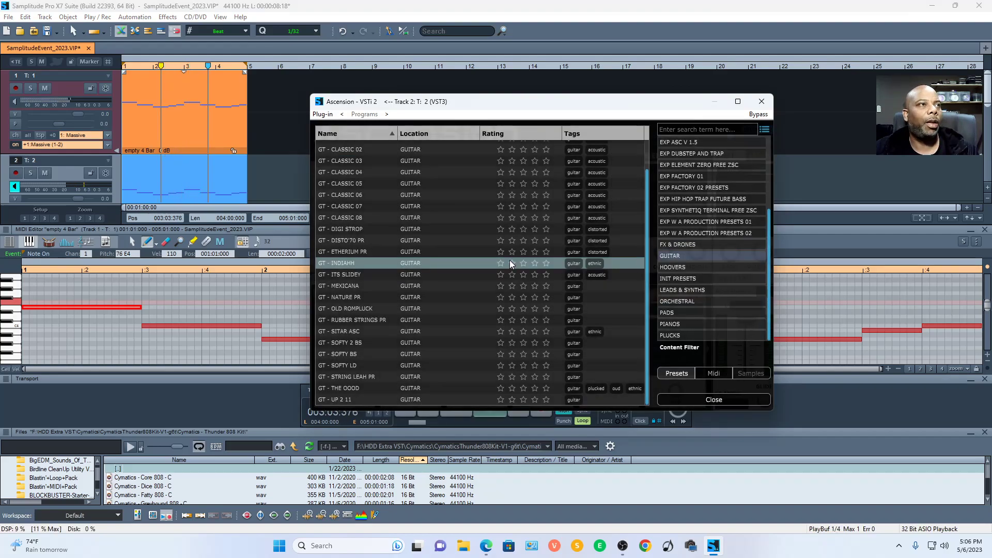
{"action": "key", "text": "space"}
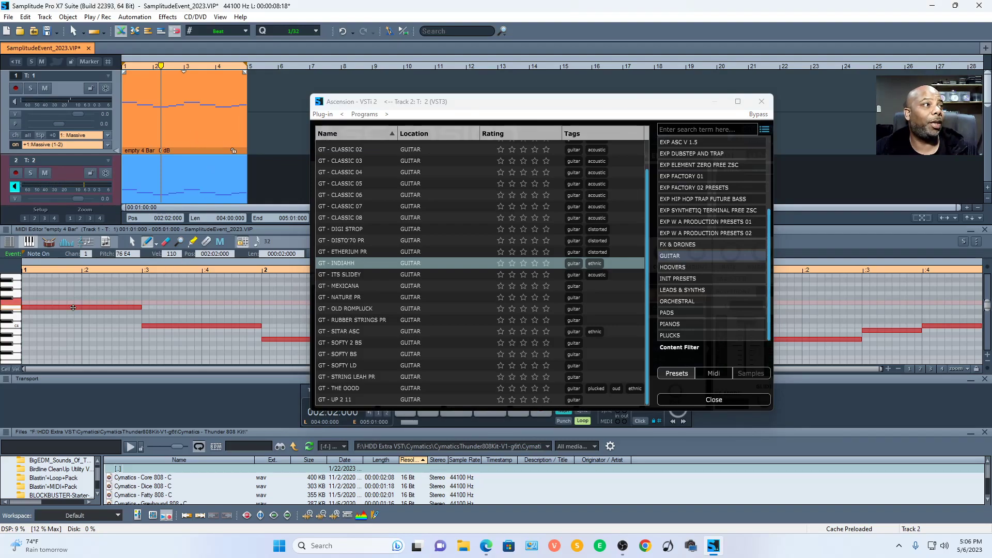
Step: Transpose all notes of track 1's clip down so the first note sits at F3
{"action": "left_click_drag", "start_coordinate": [72, 307], "coordinate": [62, 324]}
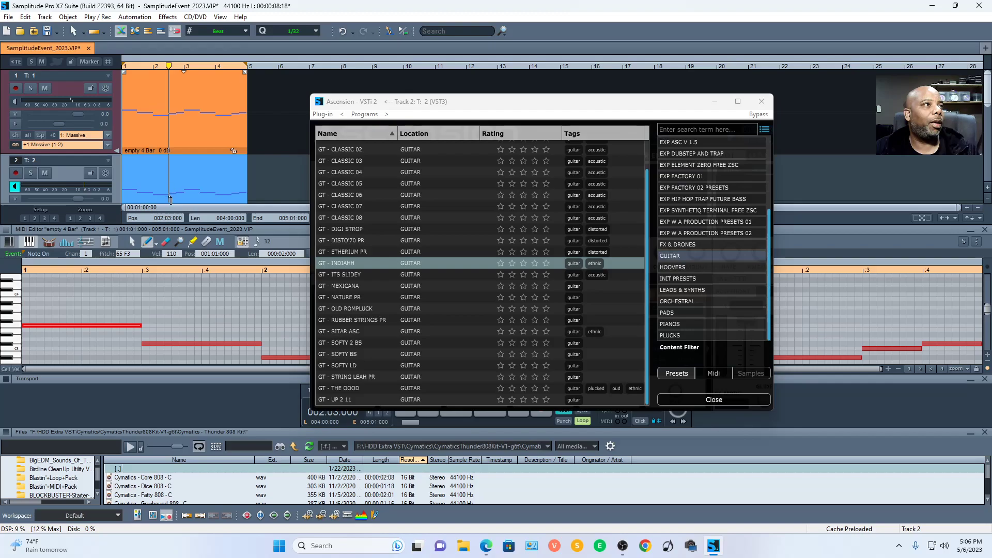
{"action": "left_click", "coordinate": [170, 180]}
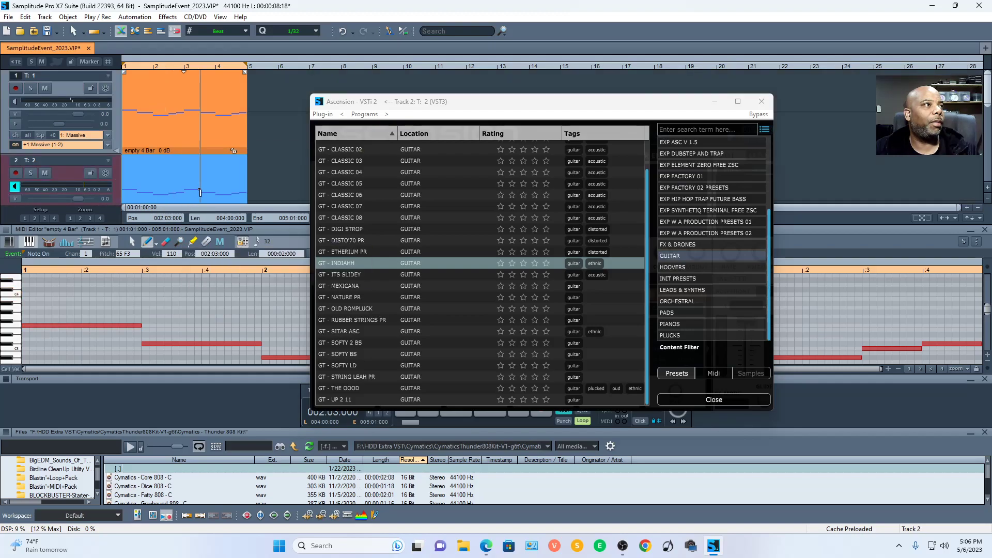
{"action": "left_click", "coordinate": [10, 324]}
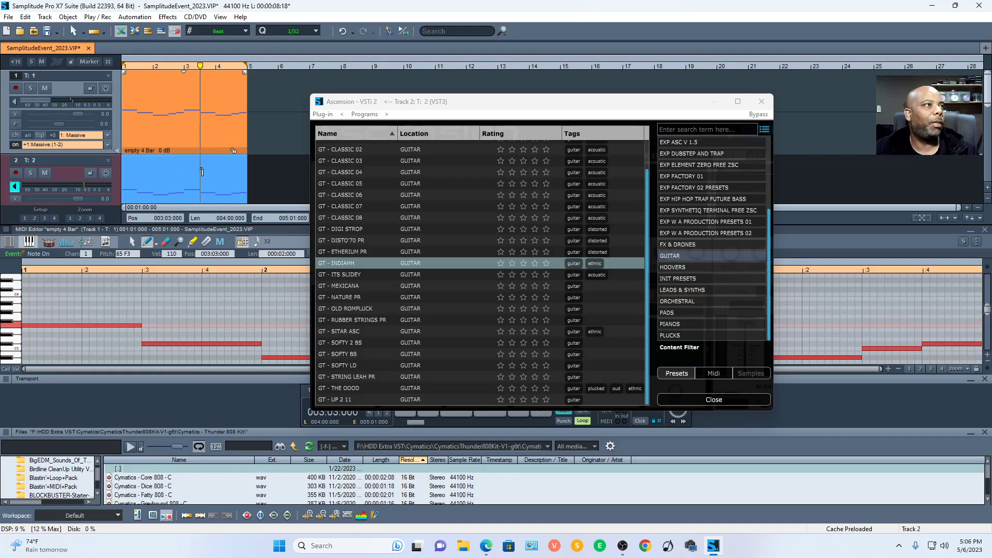
Step: Transpose all notes of track 2's clip down so the first note sits at F3, and start loop playback
{"action": "left_click", "coordinate": [196, 196]}
{"action": "scroll", "coordinate": [183, 198], "scroll_direction": "down", "scroll_amount": 1}
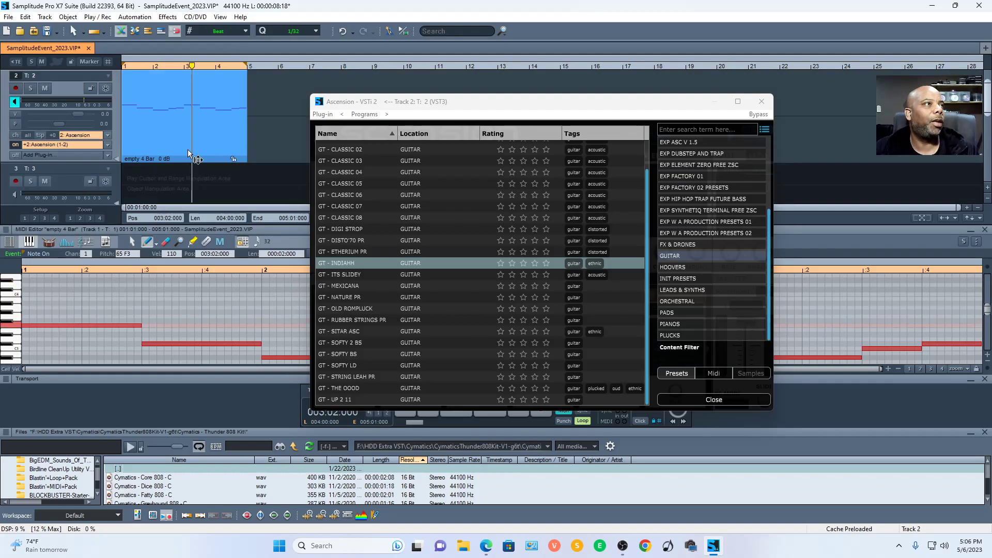
{"action": "left_click_drag", "start_coordinate": [65, 300], "coordinate": [50, 325]}
{"action": "key", "text": "space"}
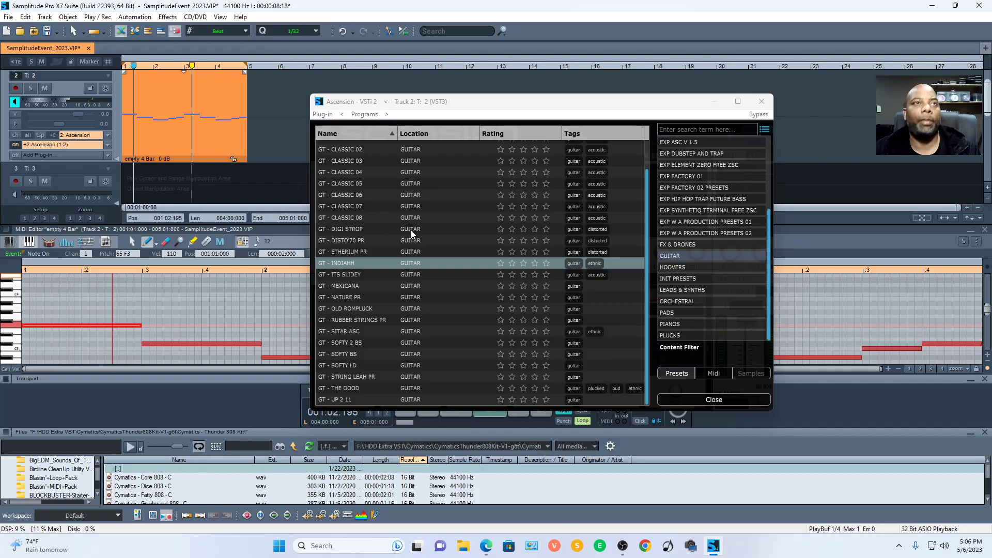
Step: Audition bass presets from EXP W A PRODUCTION PRESETS 02 on track 2, keep BS - COWBASS, close Ascension and stop playback
{"action": "left_click", "coordinate": [677, 231]}
{"action": "left_click", "coordinate": [453, 255]}
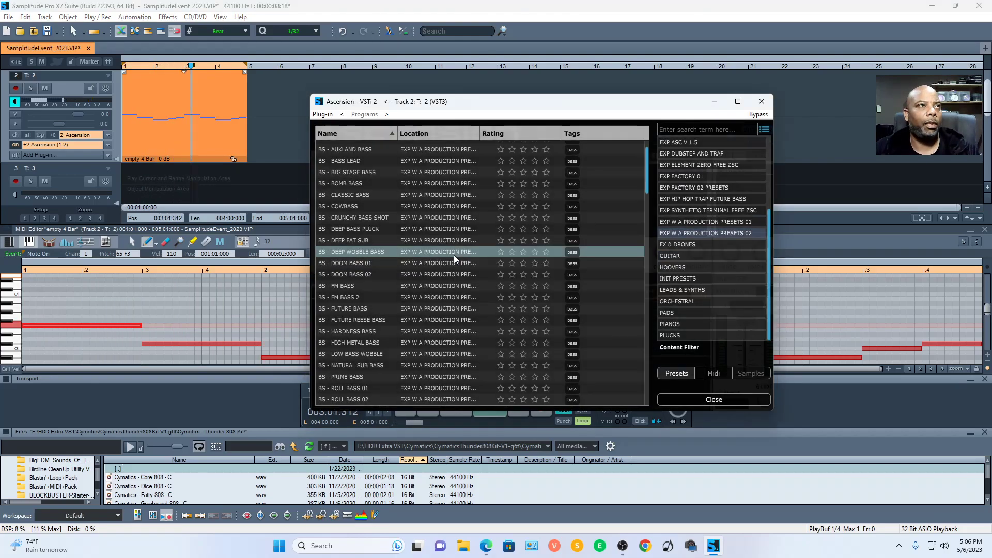
{"action": "left_click", "coordinate": [439, 276]}
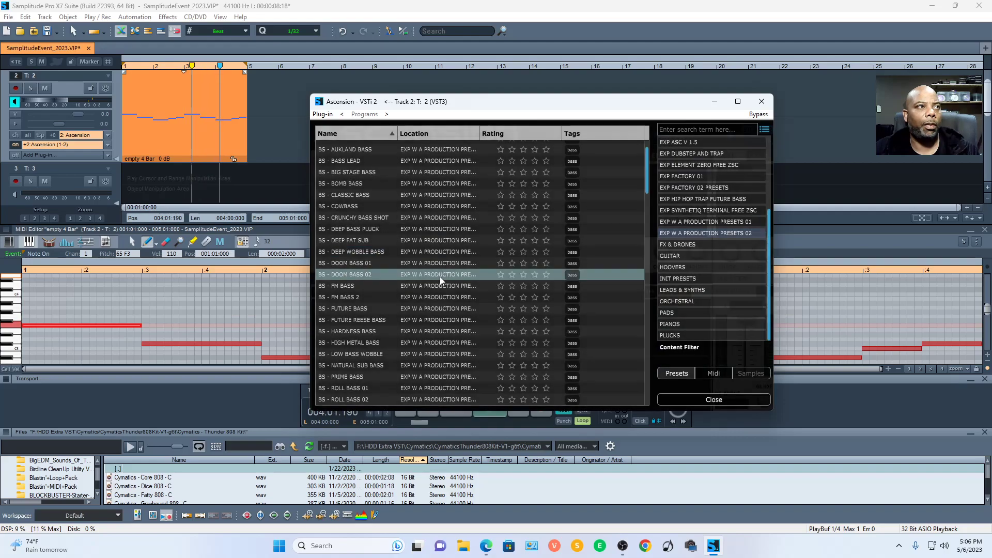
{"action": "left_click", "coordinate": [426, 322]}
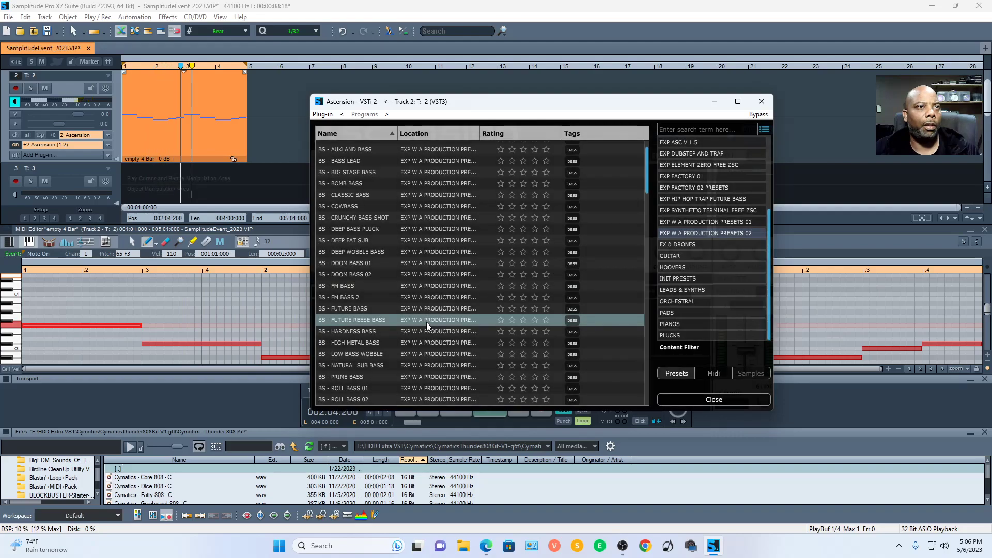
{"action": "left_click", "coordinate": [426, 330]}
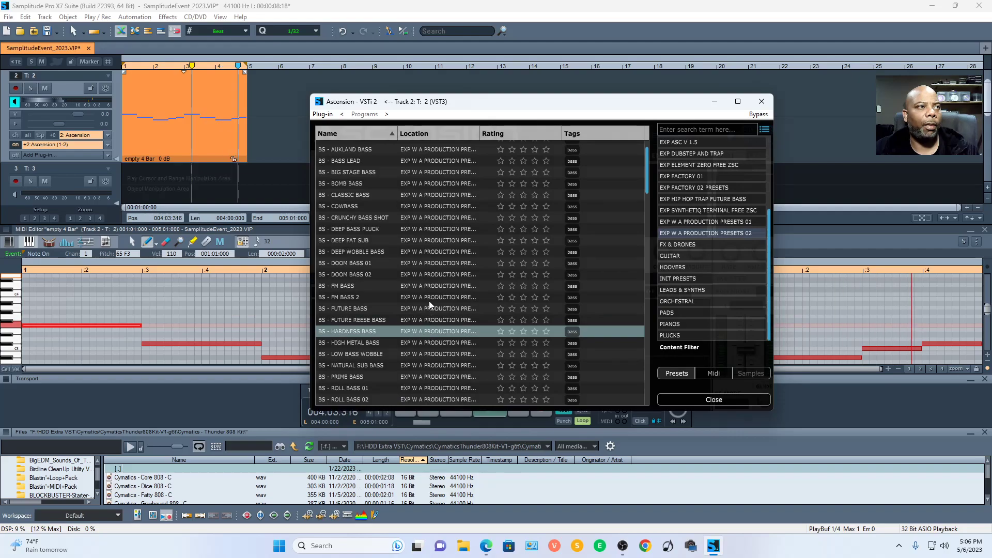
{"action": "left_click", "coordinate": [428, 264]}
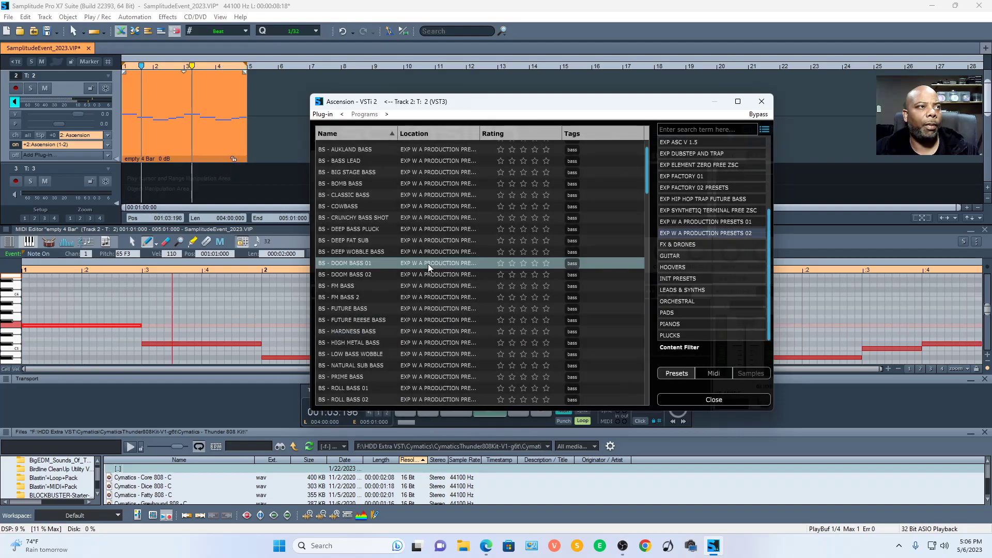
{"action": "left_click", "coordinate": [427, 216]}
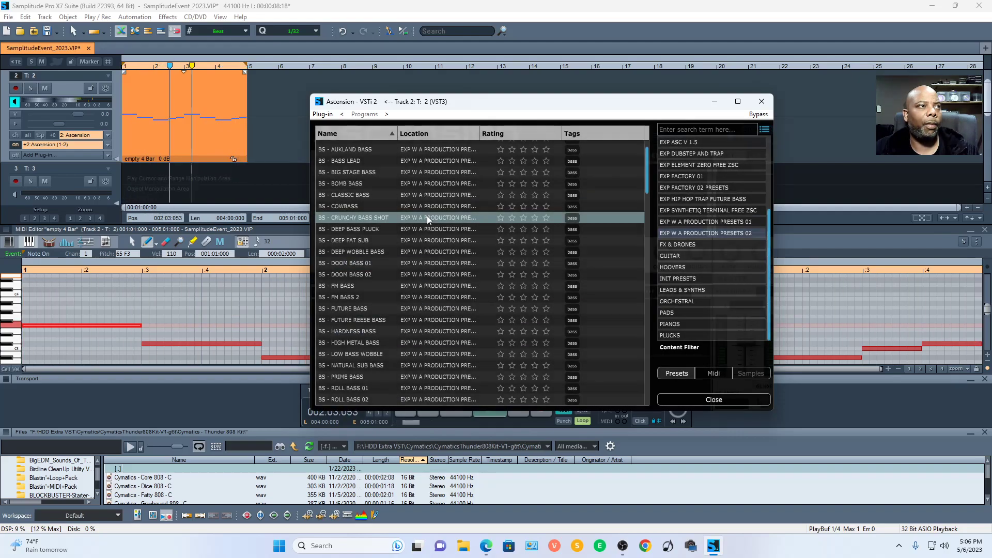
{"action": "left_click", "coordinate": [432, 205]}
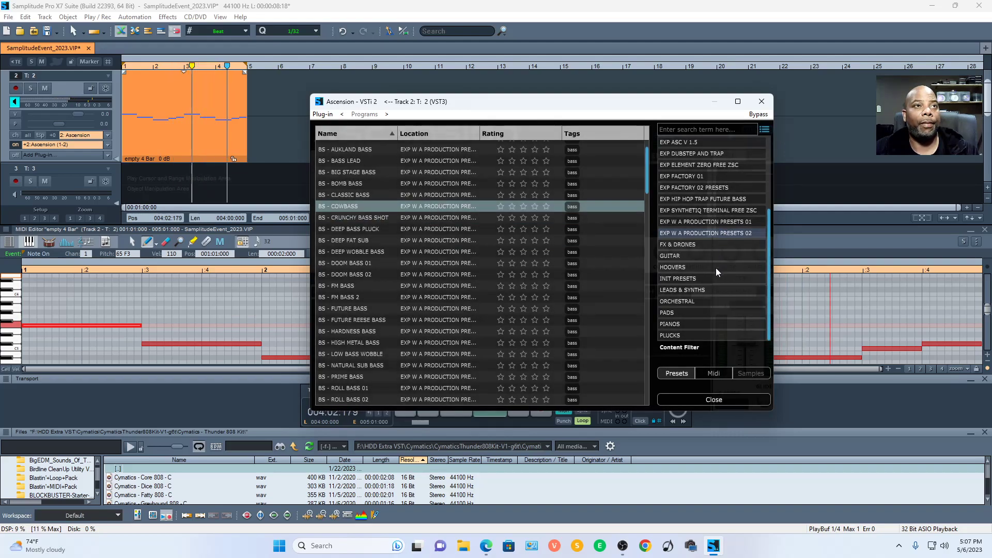
{"action": "left_click", "coordinate": [761, 101]}
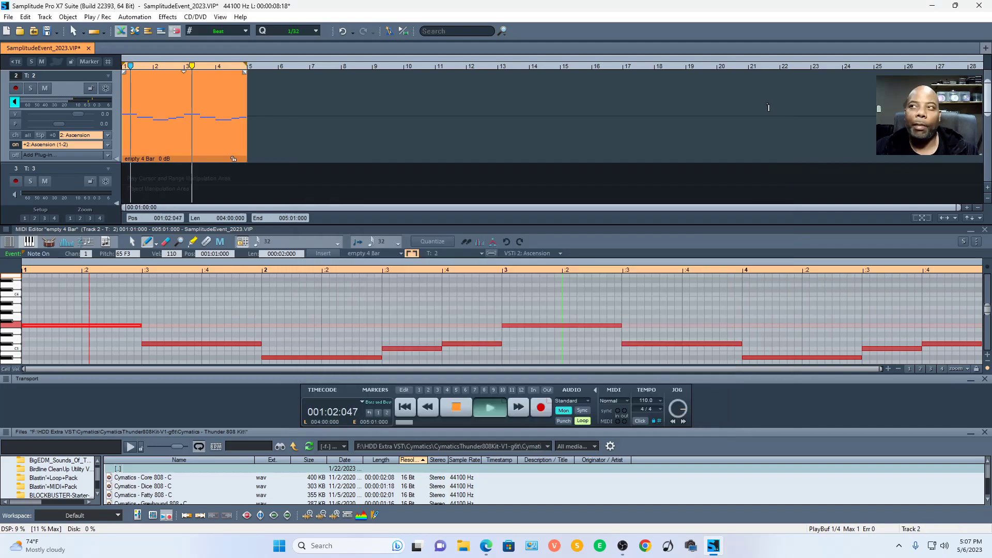
{"action": "key", "text": "space"}
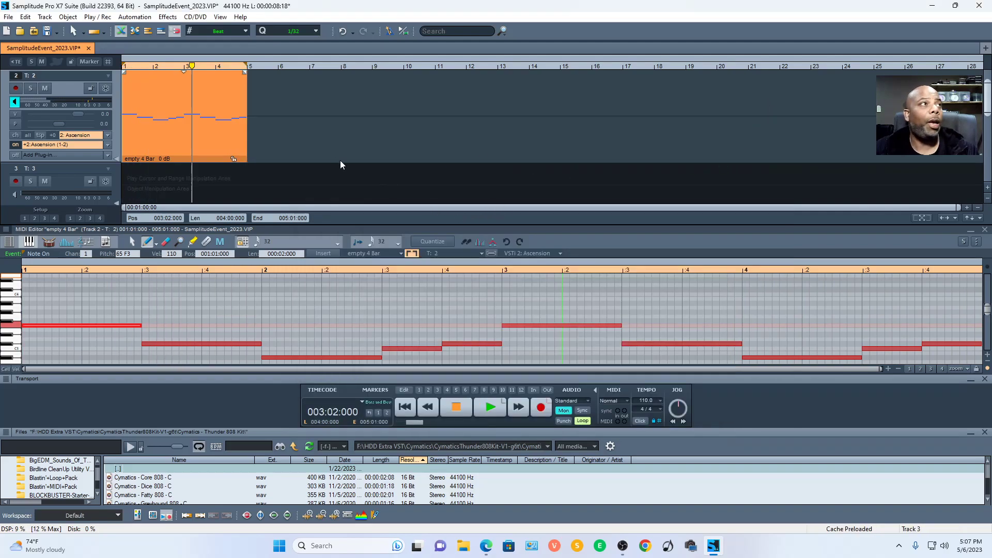
Step: Lower Ascension's master volume on track 2, start loop playback, and close the Ascension and Massive windows
{"action": "scroll", "coordinate": [351, 169], "scroll_direction": "up", "scroll_amount": 2}
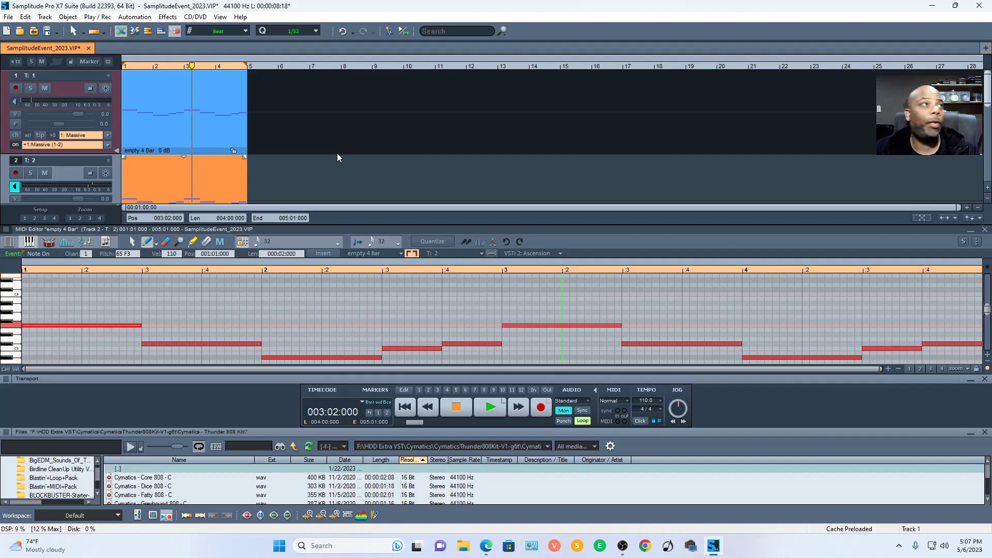
{"action": "left_click", "coordinate": [86, 135]}
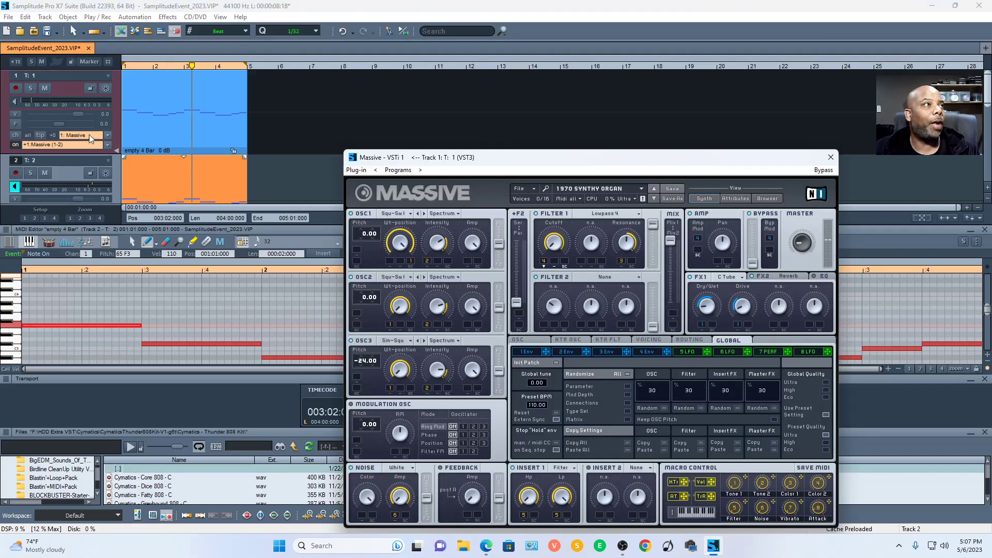
{"action": "scroll", "coordinate": [282, 140], "scroll_direction": "down", "scroll_amount": 1}
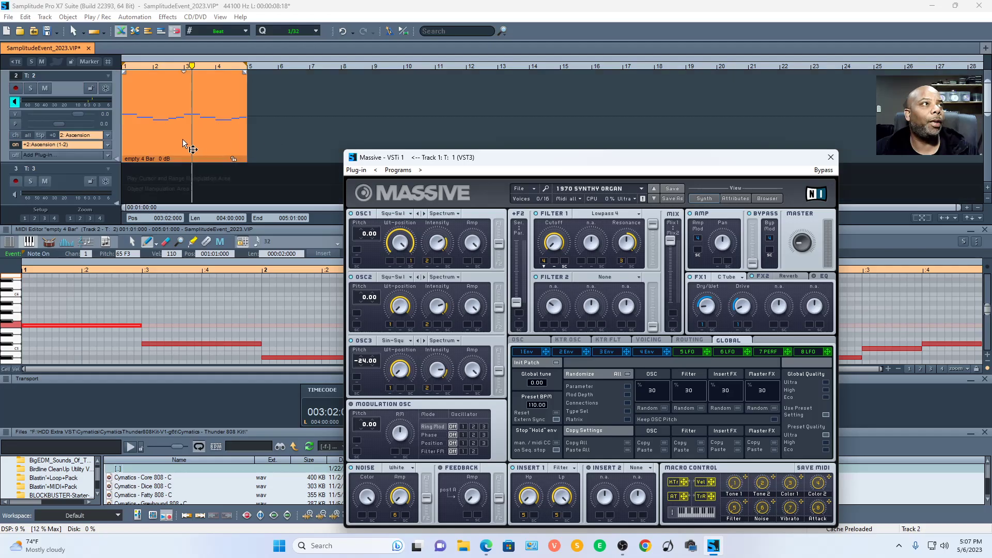
{"action": "left_click", "coordinate": [88, 137]}
{"action": "left_click_drag", "start_coordinate": [749, 339], "coordinate": [749, 372]}
{"action": "key", "text": "space"}
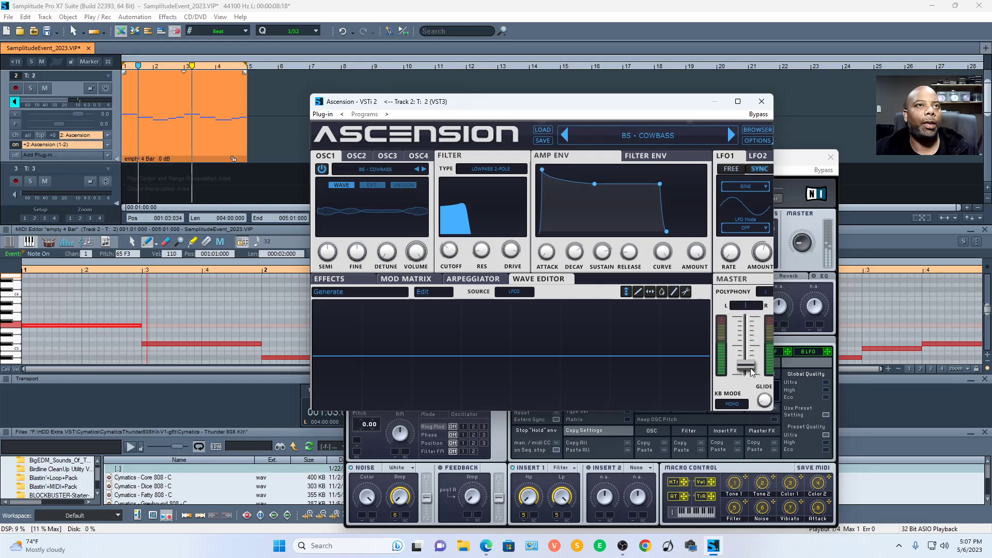
{"action": "left_click", "coordinate": [761, 102]}
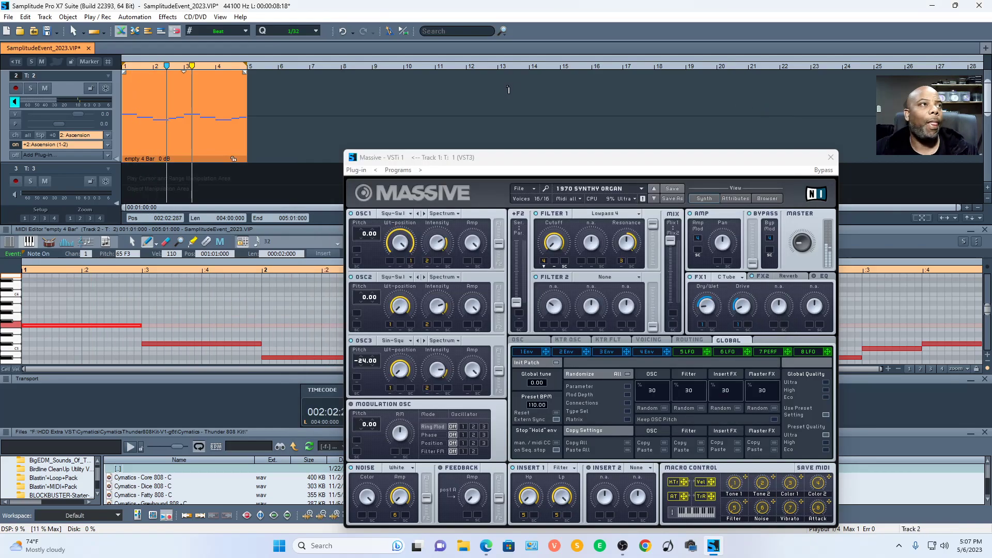
{"action": "left_click", "coordinate": [830, 157]}
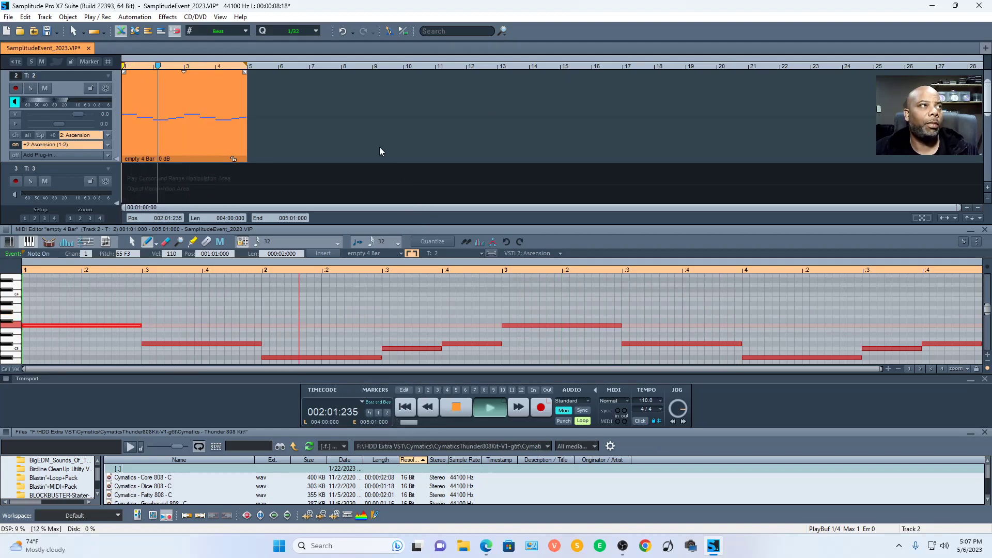
Step: Stop playback, then enlarge track 3 to show its plug-in slot and replay the loop briefly
{"action": "key", "text": "space"}
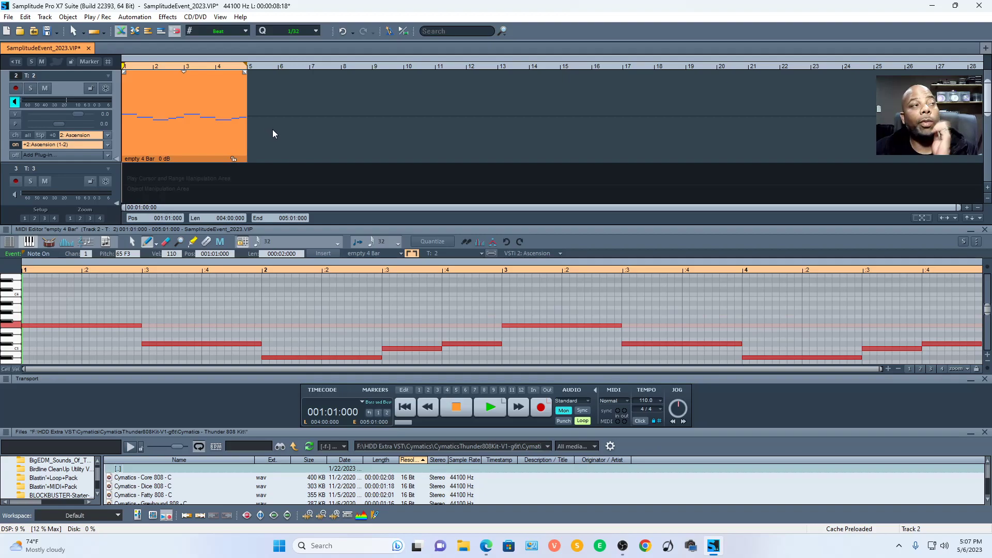
{"action": "scroll", "coordinate": [297, 122], "scroll_direction": "down", "scroll_amount": 2}
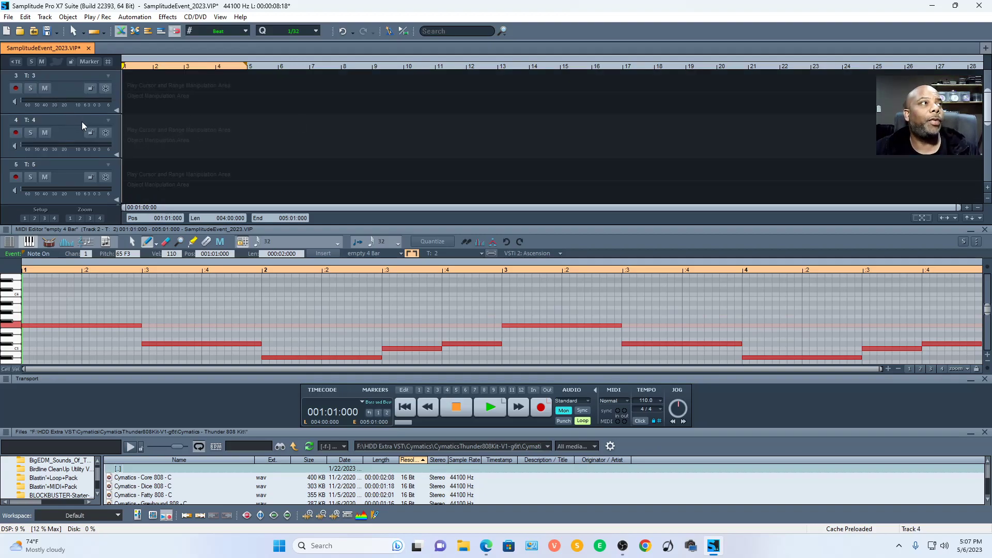
{"action": "left_click_drag", "start_coordinate": [82, 122], "coordinate": [91, 179]}
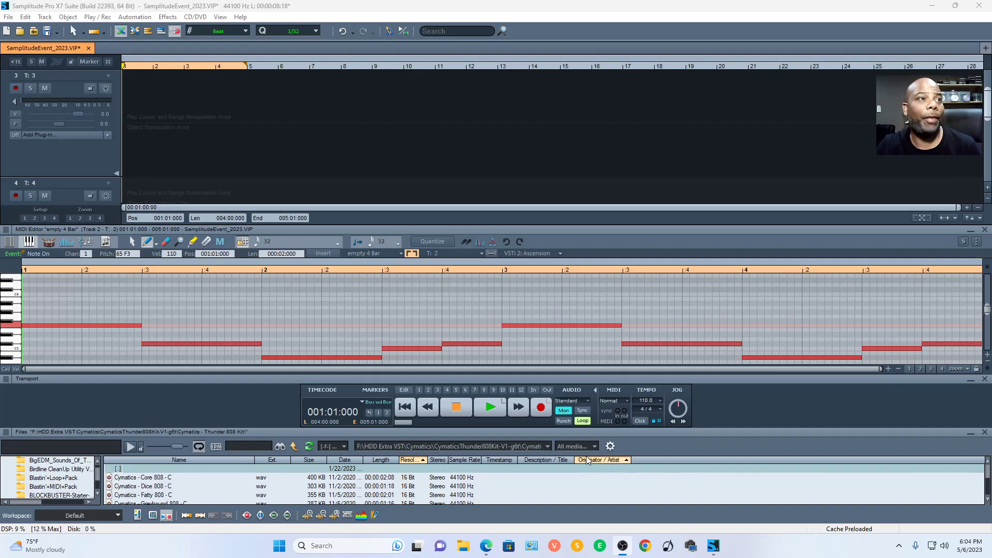
{"action": "left_click", "coordinate": [485, 402]}
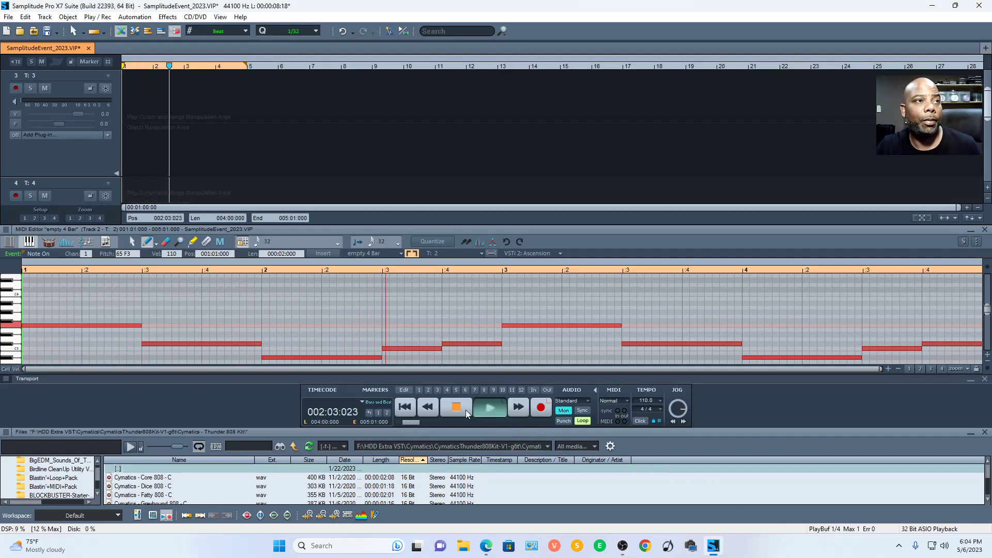
{"action": "left_click", "coordinate": [464, 411]}
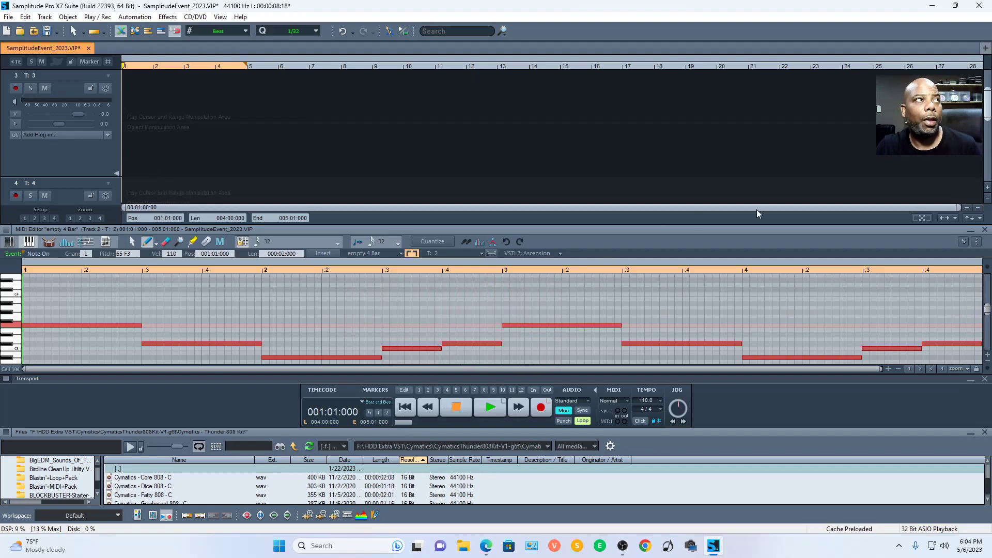
Step: Load the favorite instrument Battery 4 on track 3 with Simple routing, keeping audio and MIDI on the same track
{"action": "scroll", "coordinate": [310, 157], "scroll_direction": "up", "scroll_amount": 2}
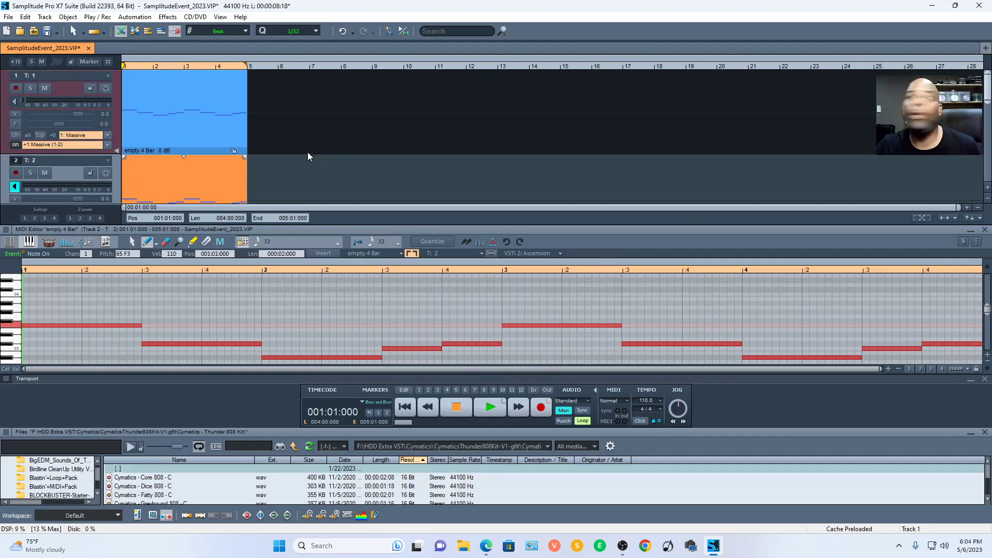
{"action": "scroll", "coordinate": [308, 152], "scroll_direction": "down", "scroll_amount": 2}
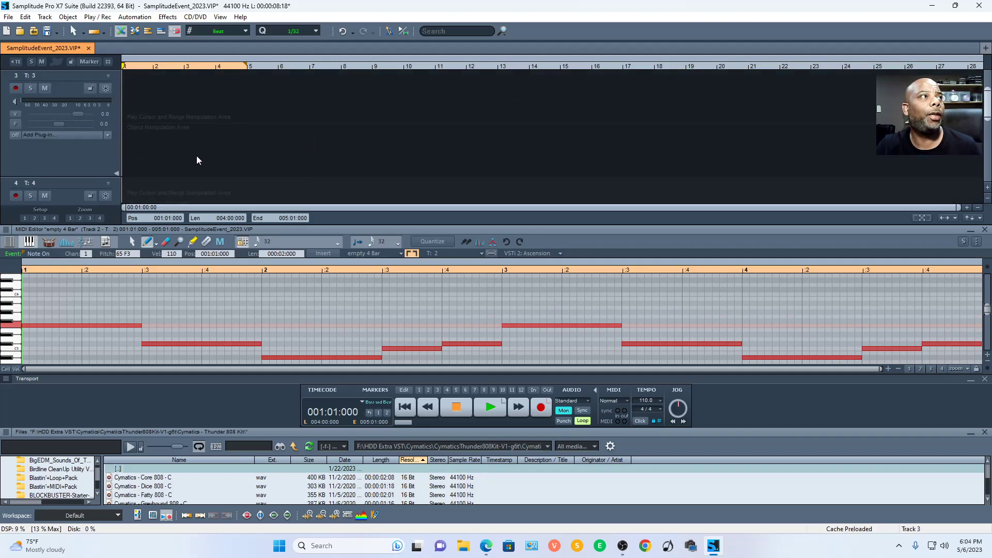
{"action": "left_click", "coordinate": [106, 135]}
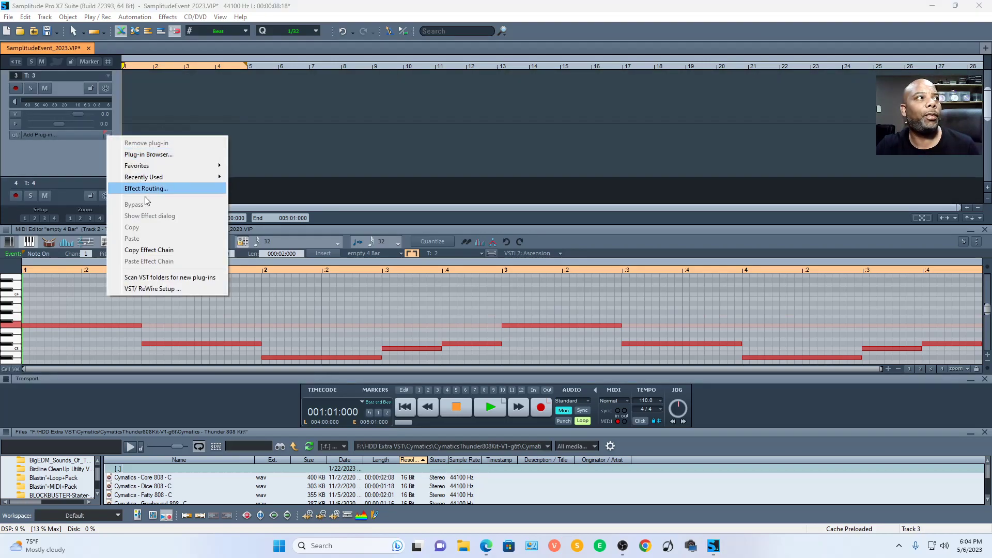
{"action": "mouse_move", "coordinate": [175, 167]}
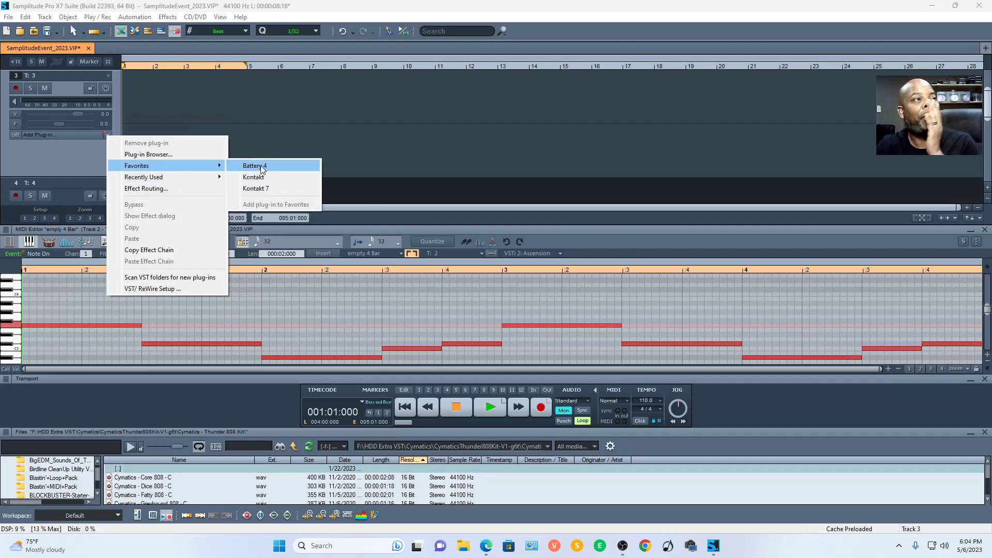
{"action": "left_click", "coordinate": [261, 166]}
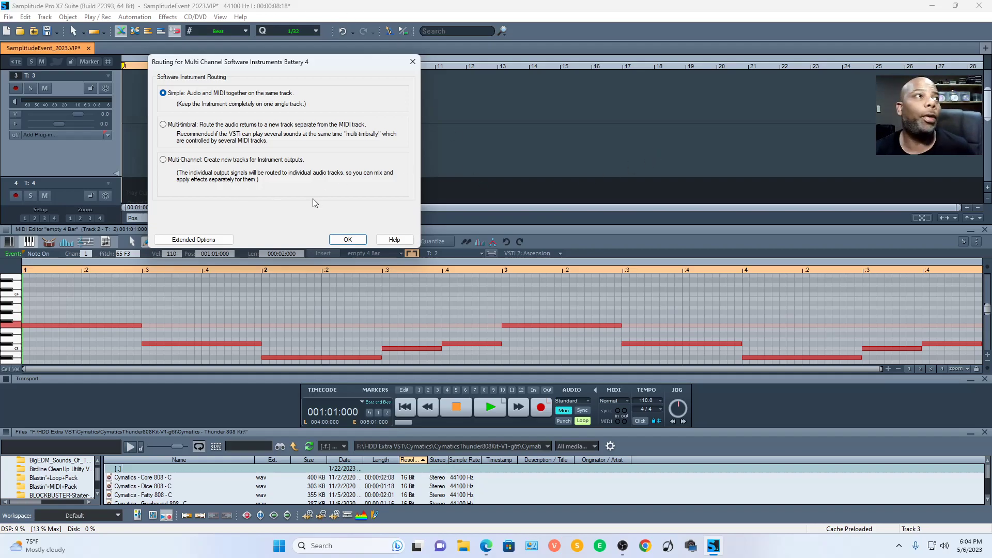
{"action": "left_click", "coordinate": [348, 239]}
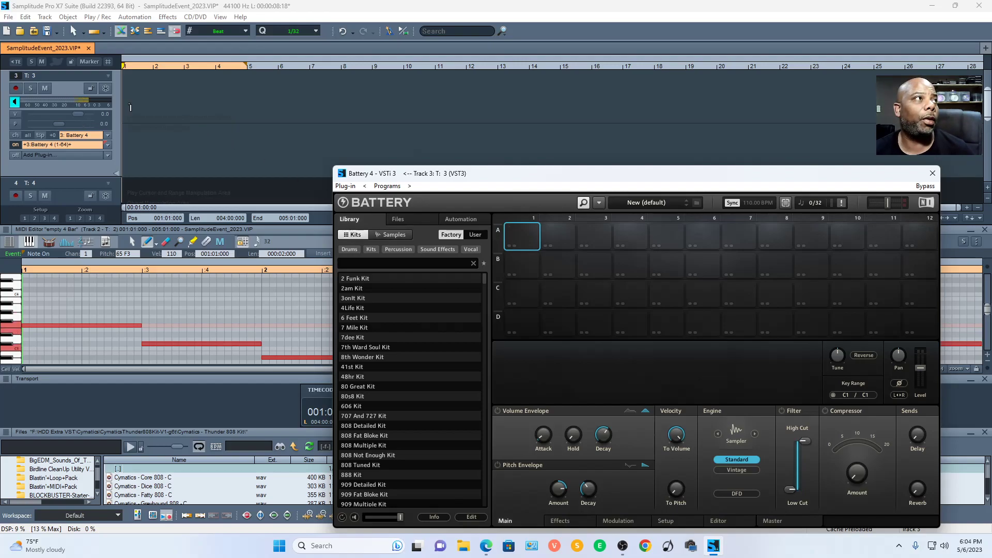
Step: Turn off monitoring on track 2 and load the factory Demeza Kit in Battery 4
{"action": "scroll", "coordinate": [161, 132], "scroll_direction": "up", "scroll_amount": 1}
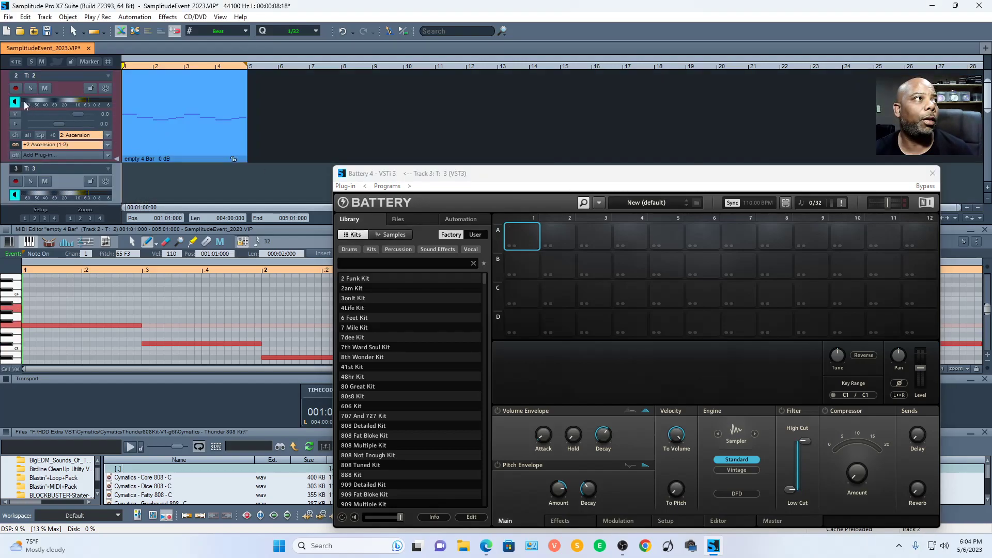
{"action": "left_click", "coordinate": [23, 118]}
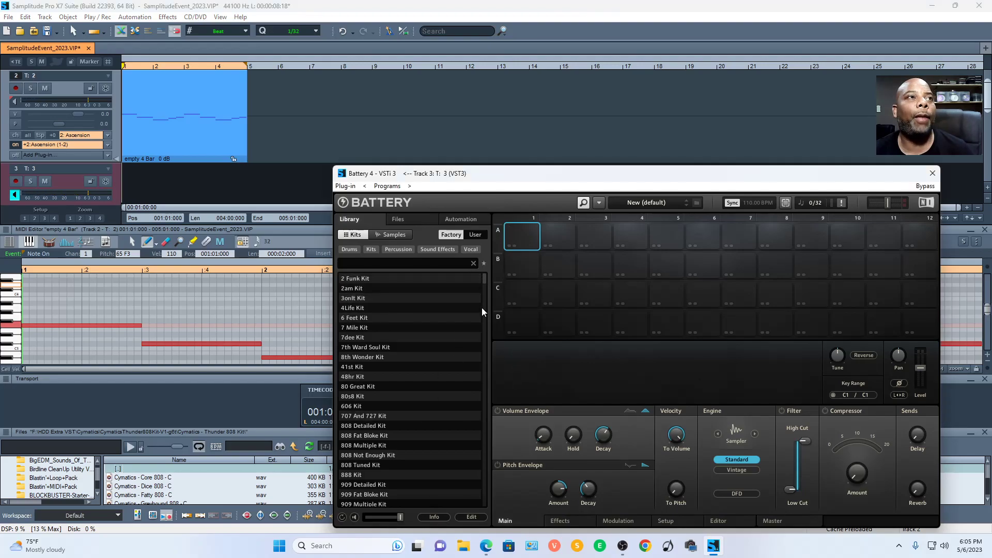
{"action": "left_click_drag", "start_coordinate": [485, 278], "coordinate": [481, 325]}
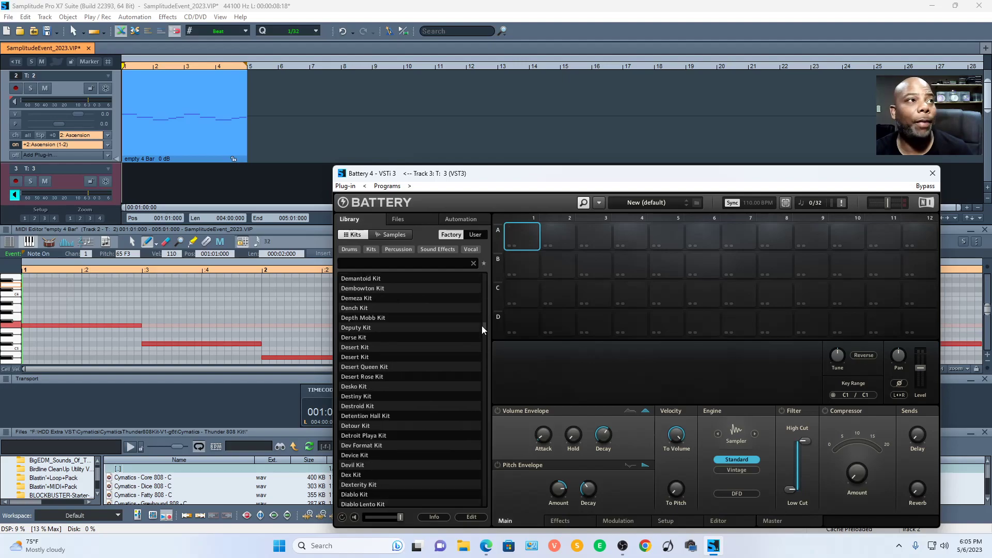
{"action": "double_click", "coordinate": [464, 298]}
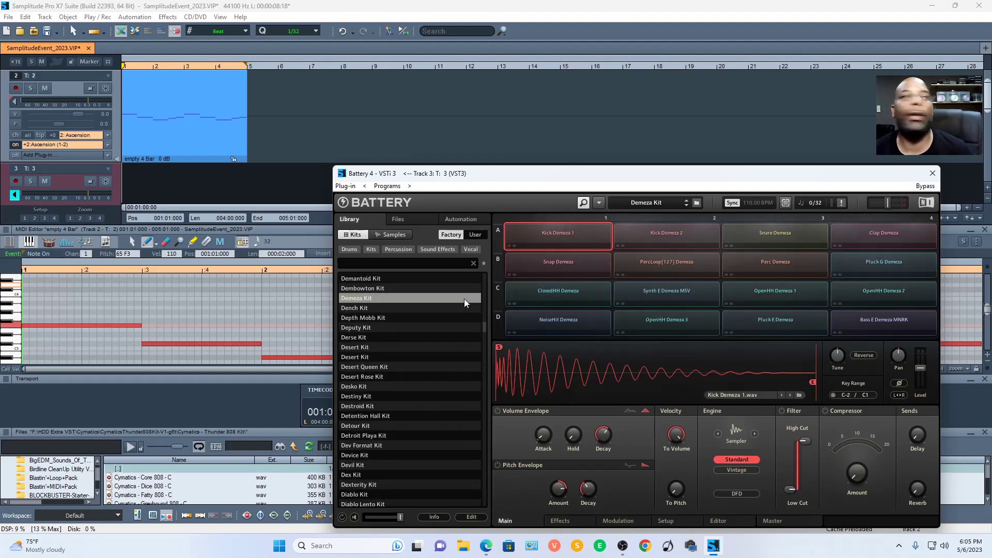
Step: Audition the pads in rows A and B of the Demeza Kit, including Snap Demeza and Kick Demeza 1
{"action": "left_click", "coordinate": [541, 239]}
{"action": "left_click", "coordinate": [666, 242]}
{"action": "left_click", "coordinate": [773, 244]}
{"action": "left_click", "coordinate": [875, 244]}
{"action": "left_click", "coordinate": [888, 261]}
{"action": "left_click", "coordinate": [772, 264]}
{"action": "left_click", "coordinate": [667, 263]}
{"action": "left_click", "coordinate": [537, 262]}
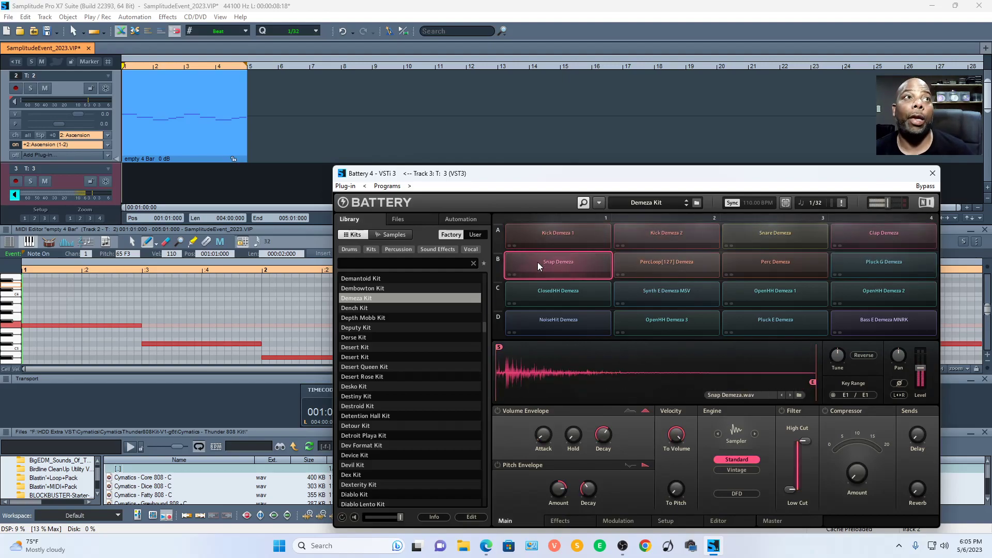
{"action": "left_click", "coordinate": [554, 240]}
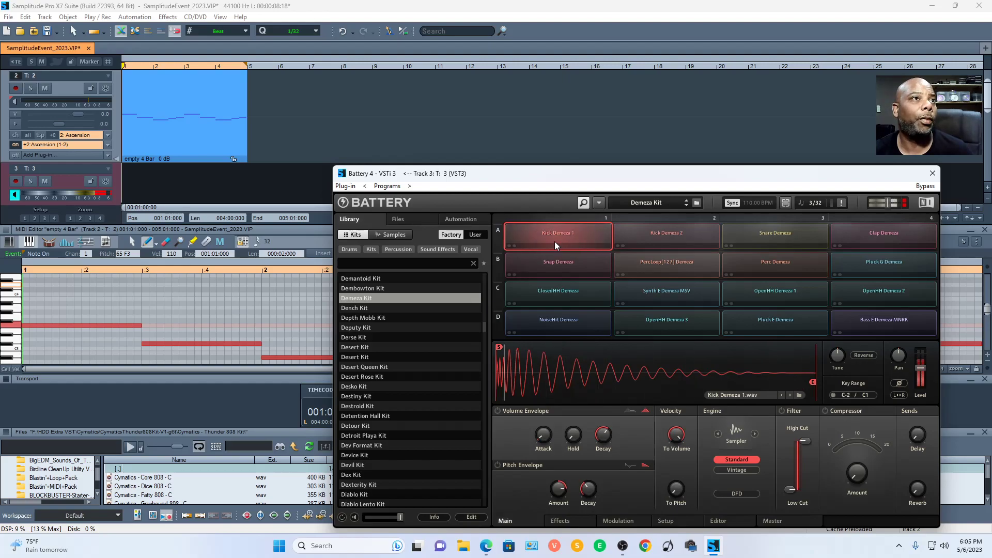
{"action": "left_click", "coordinate": [553, 244]}
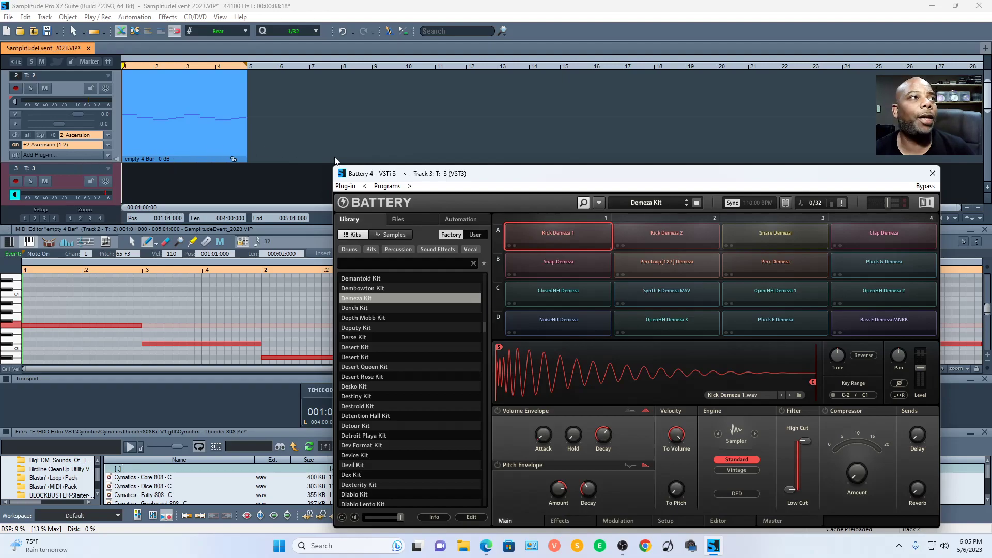
Step: Create a new 4-bar MIDI object named empty 4 Bar on track 3
{"action": "scroll", "coordinate": [351, 153], "scroll_direction": "down", "scroll_amount": 1}
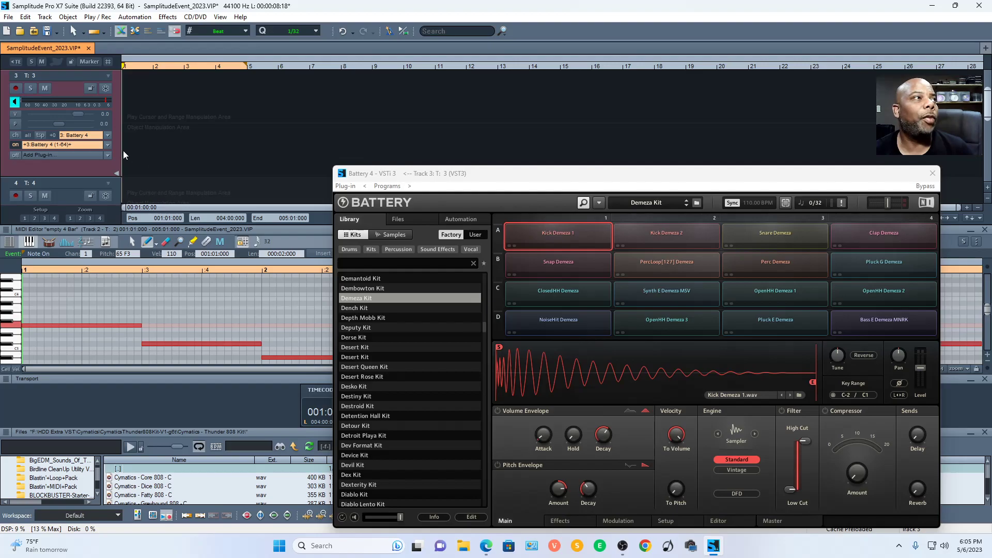
{"action": "left_click", "coordinate": [91, 166]}
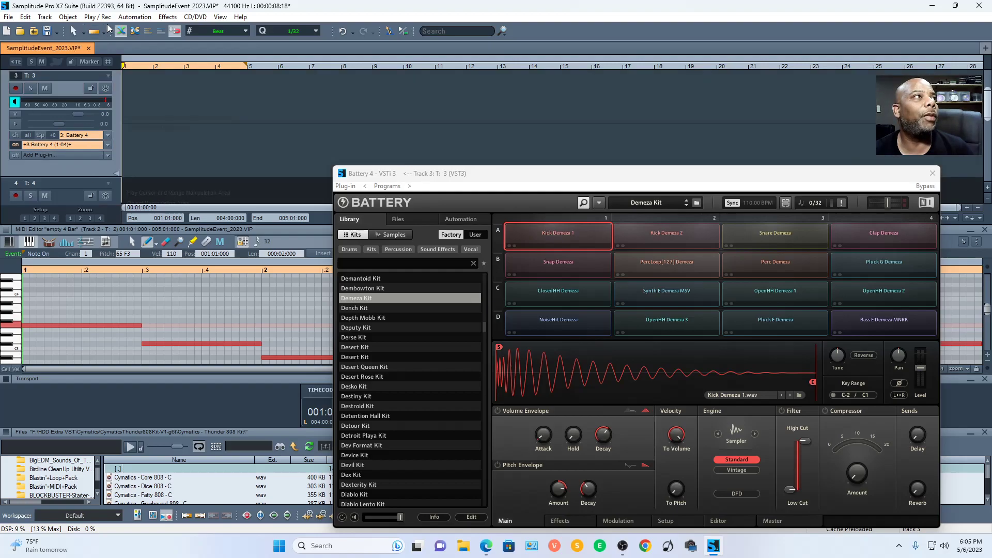
{"action": "left_click", "coordinate": [68, 17]}
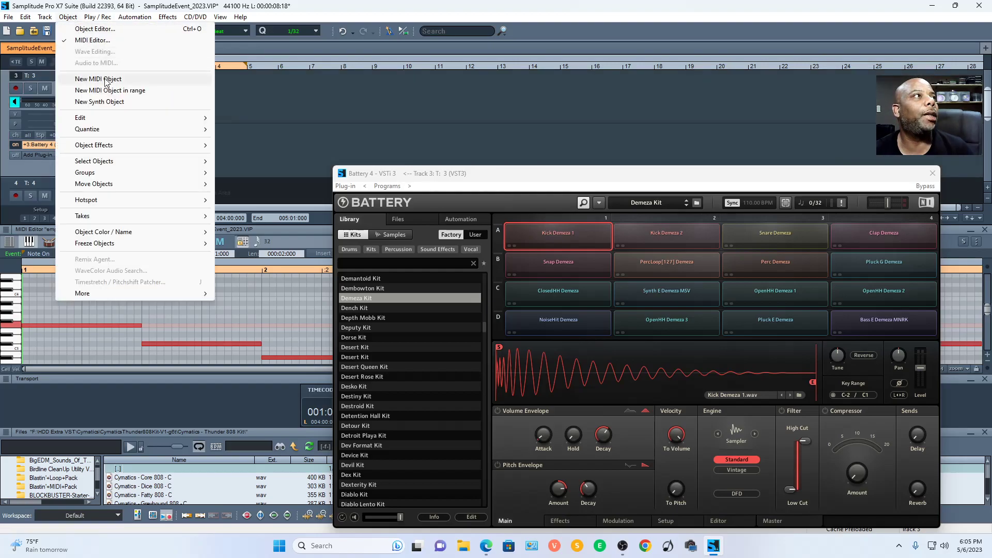
{"action": "left_click", "coordinate": [72, 78]}
{"action": "left_click", "coordinate": [129, 131]}
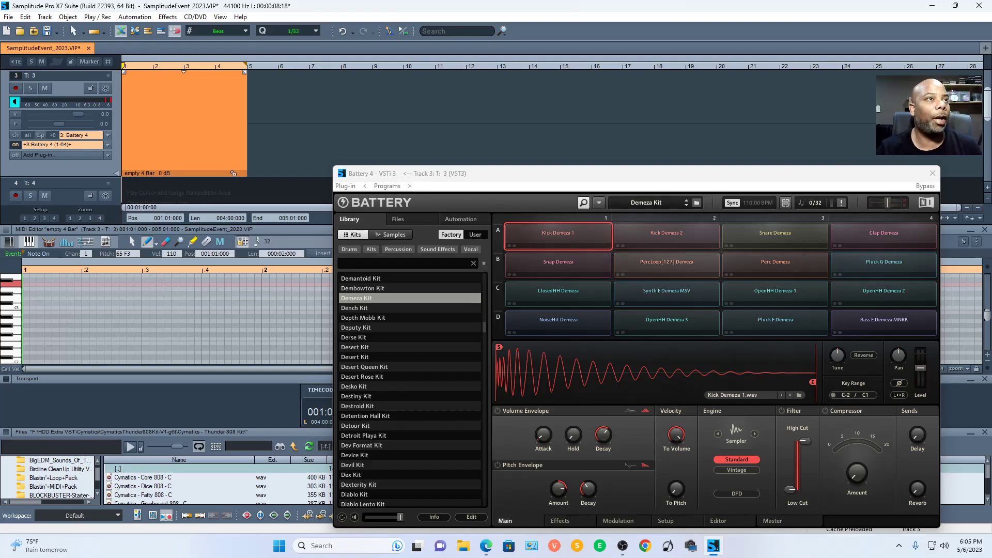
Step: Draw a C1 kick note of 192 ticks at the start of bar 1 on track 3, play it back, and close Battery 4
{"action": "scroll", "coordinate": [14, 341], "scroll_direction": "down", "scroll_amount": 3}
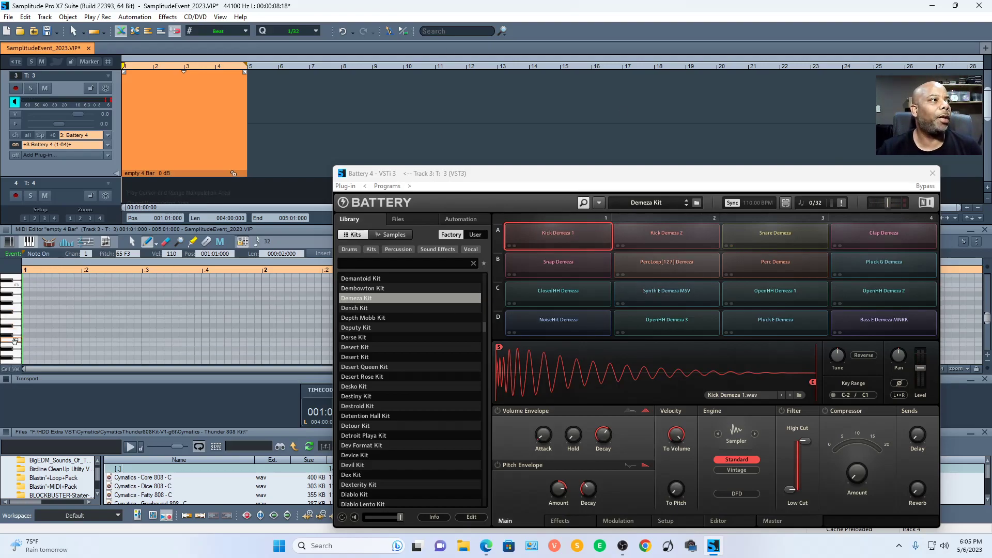
{"action": "left_click", "coordinate": [16, 349]}
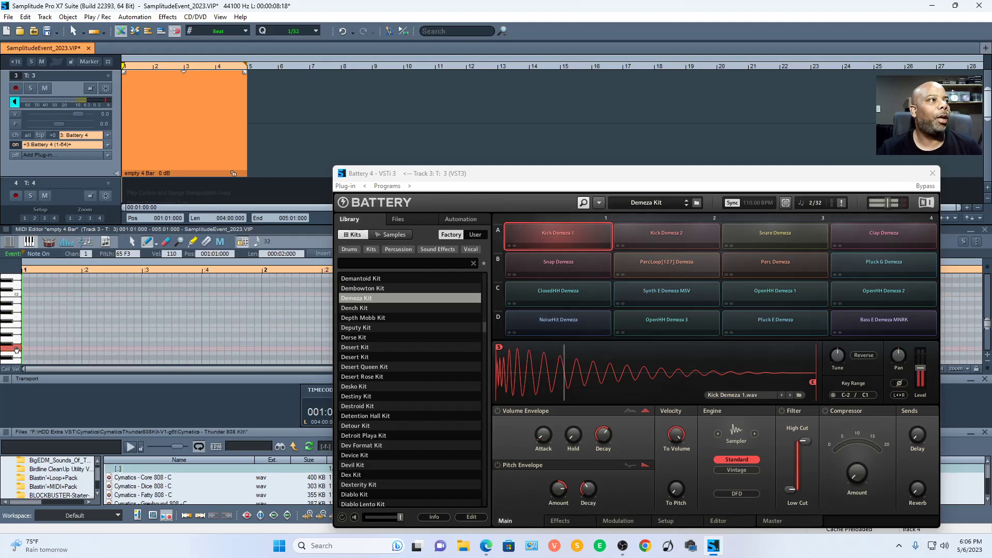
{"action": "left_click", "coordinate": [11, 345]}
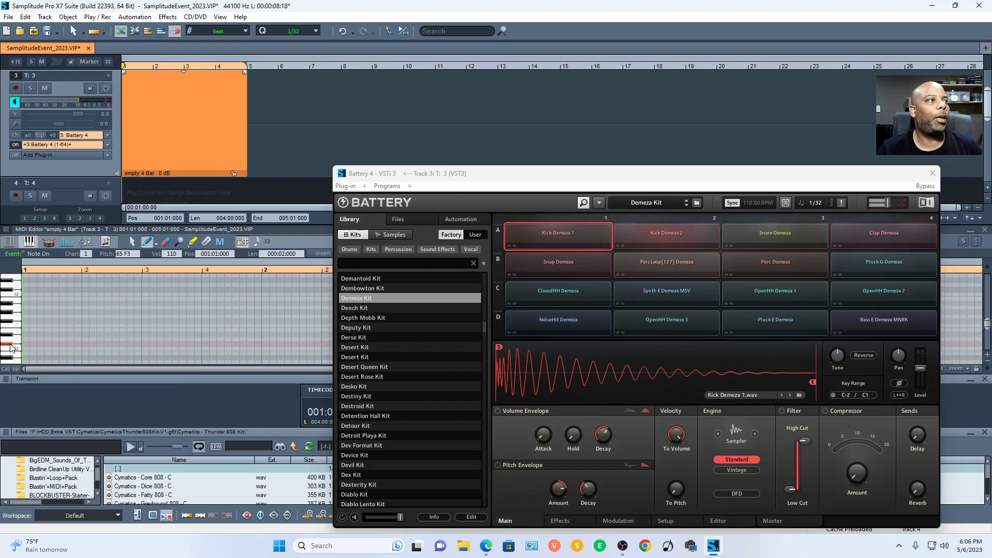
{"action": "left_click", "coordinate": [26, 349]}
{"action": "left_click_drag", "start_coordinate": [28, 348], "coordinate": [51, 348]}
{"action": "key", "text": "space"}
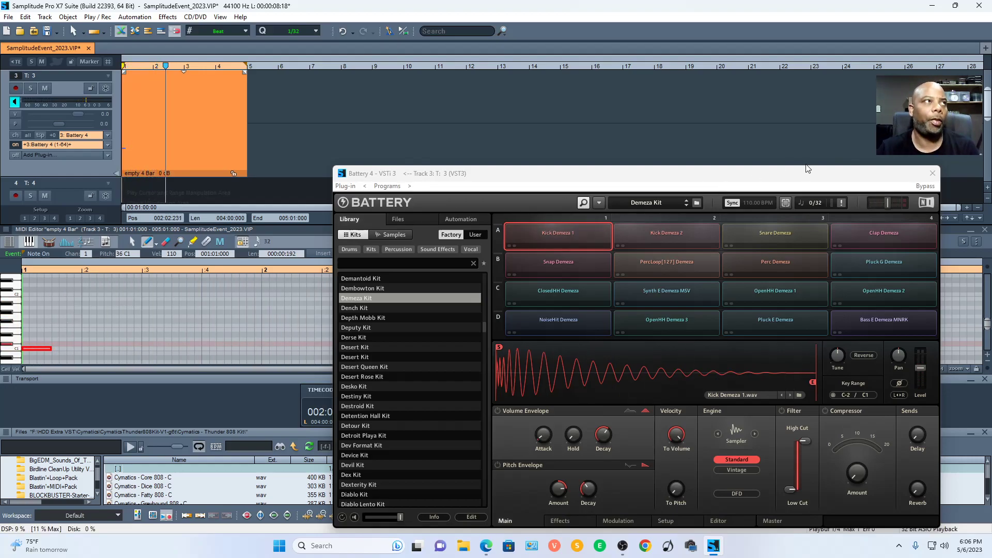
{"action": "left_click", "coordinate": [932, 173]}
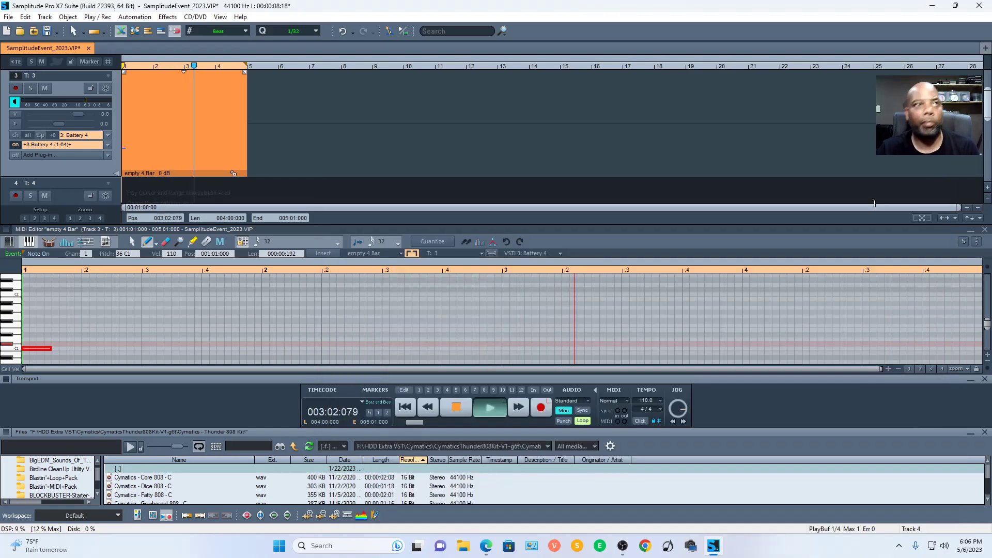
{"action": "key", "text": "space"}
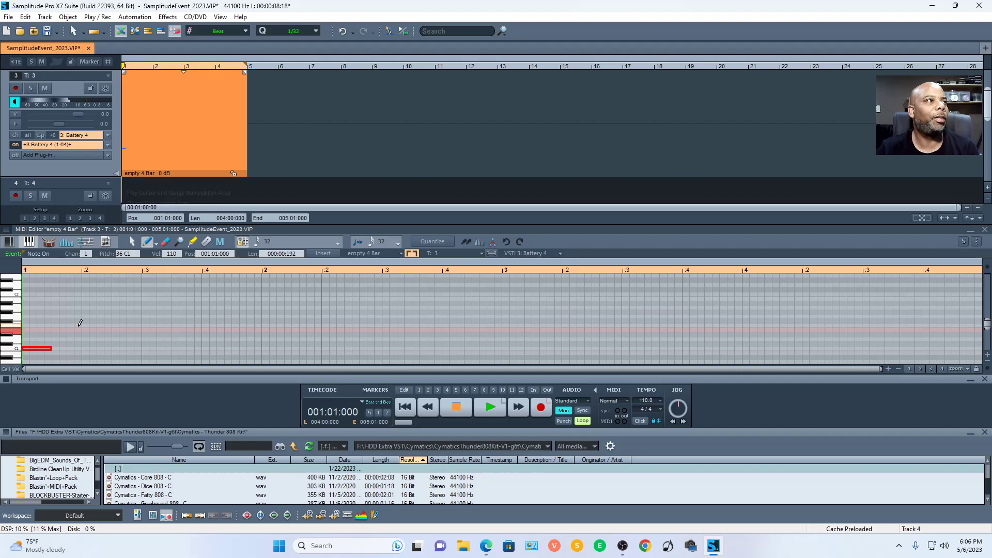
Step: Draw E1 snap notes of 192 ticks on beat 3 of all four bars in track 3's clip, and play the loop
{"action": "left_click_drag", "start_coordinate": [147, 324], "coordinate": [164, 324]}
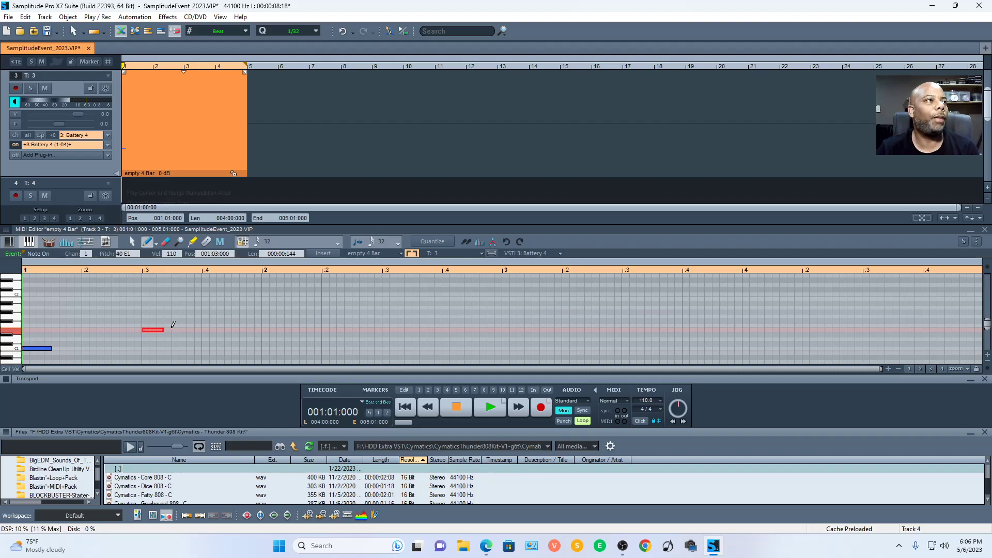
{"action": "left_click", "coordinate": [385, 329]}
{"action": "left_click_drag", "start_coordinate": [396, 327], "coordinate": [409, 327]}
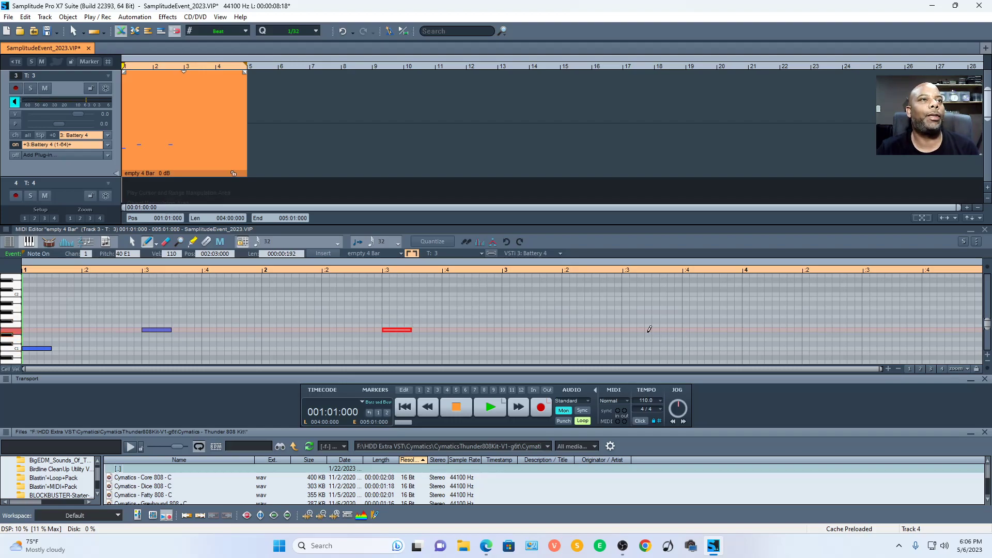
{"action": "left_click_drag", "start_coordinate": [630, 325], "coordinate": [654, 325]}
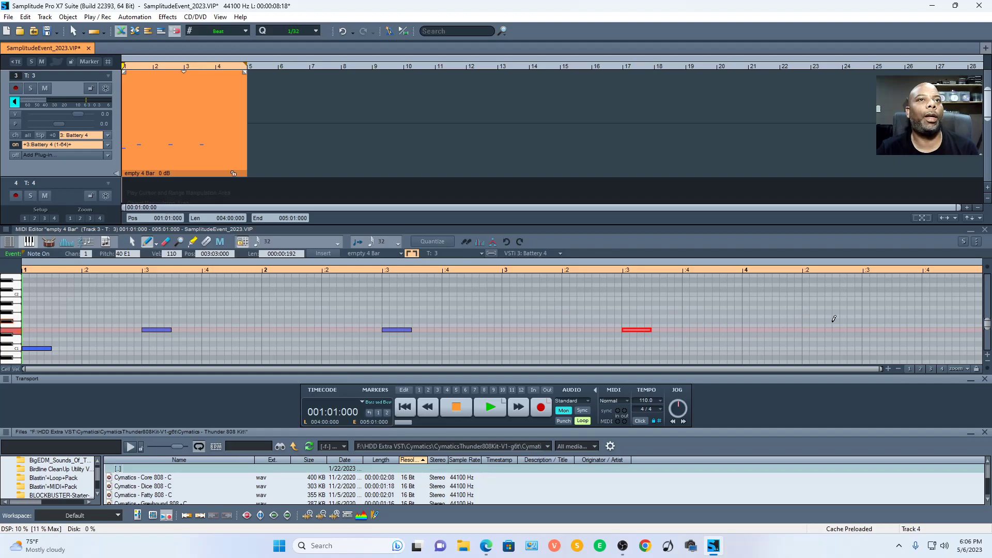
{"action": "left_click_drag", "start_coordinate": [868, 328], "coordinate": [895, 324]}
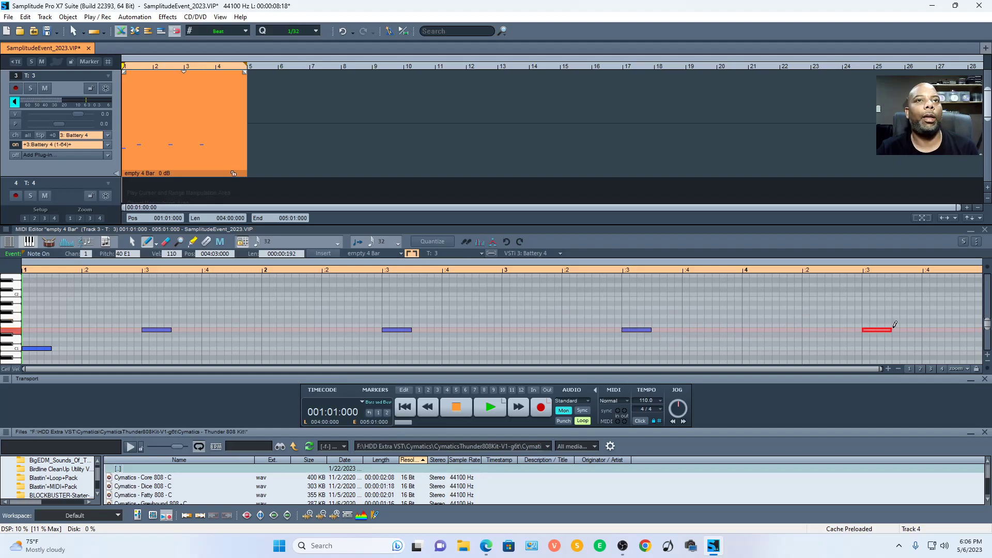
{"action": "key", "text": "space"}
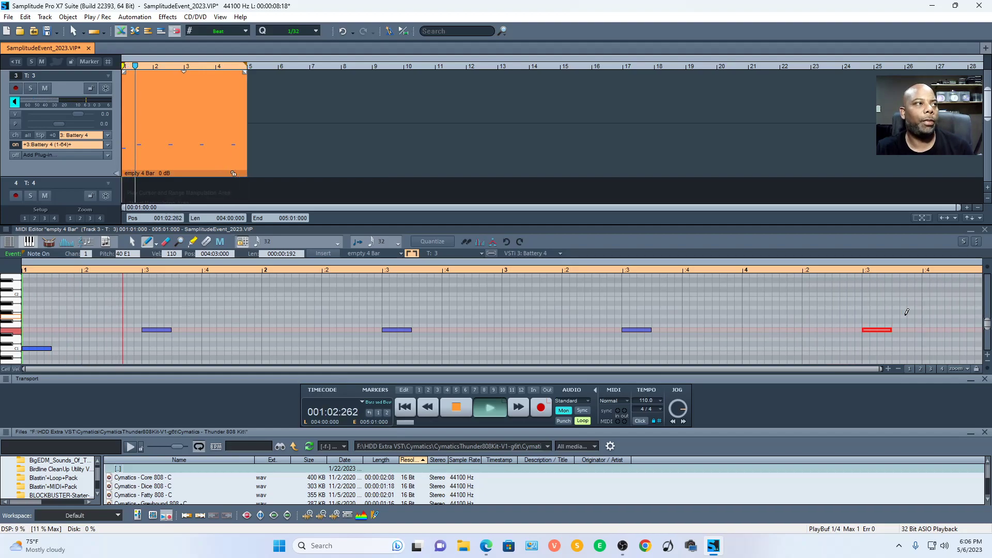
{"action": "key", "text": "space"}
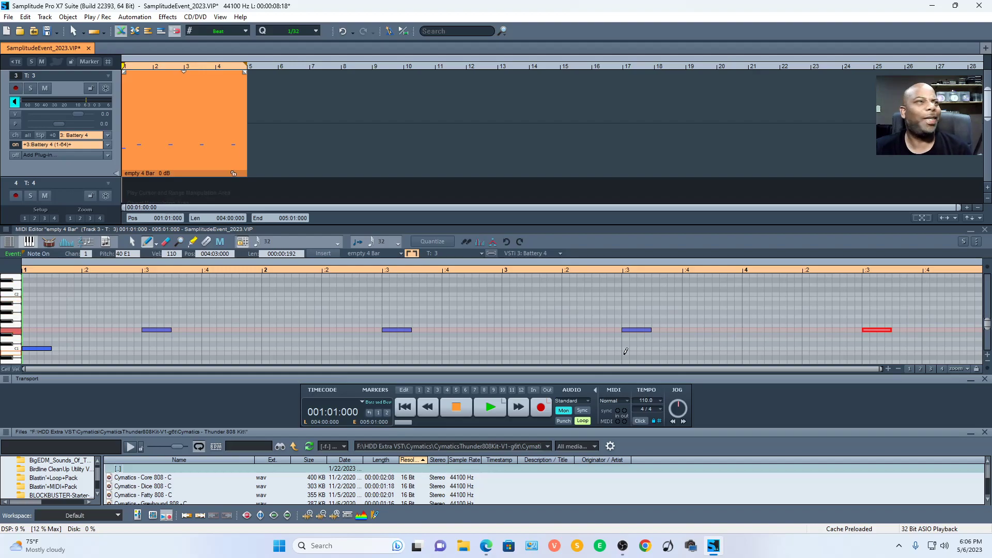
Step: Move the four E1 snap notes to beat 2 of each bar, add matching 192-tick snaps on beat 4, and play the loop
{"action": "key", "text": "ctrl+a"}
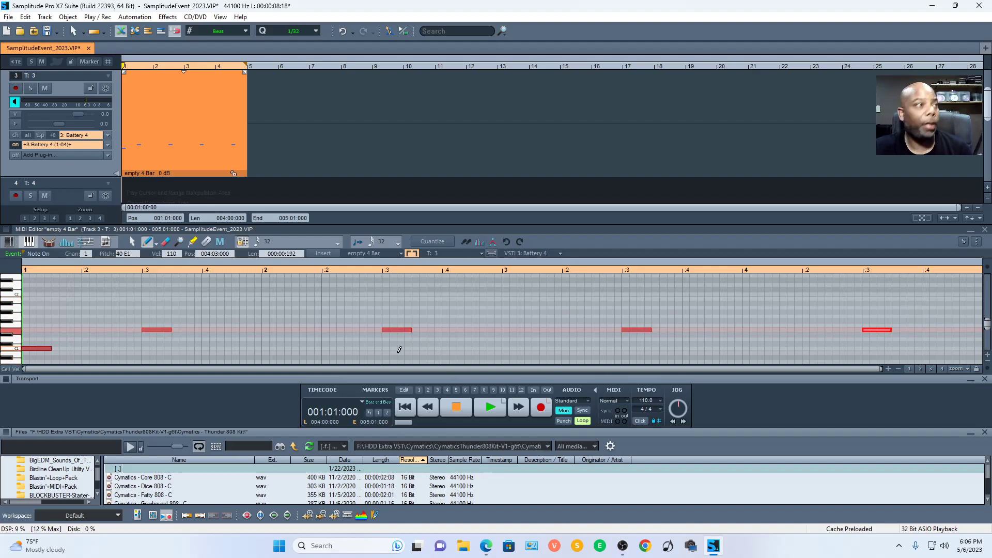
{"action": "left_click", "coordinate": [34, 348], "text": "ctrl"}
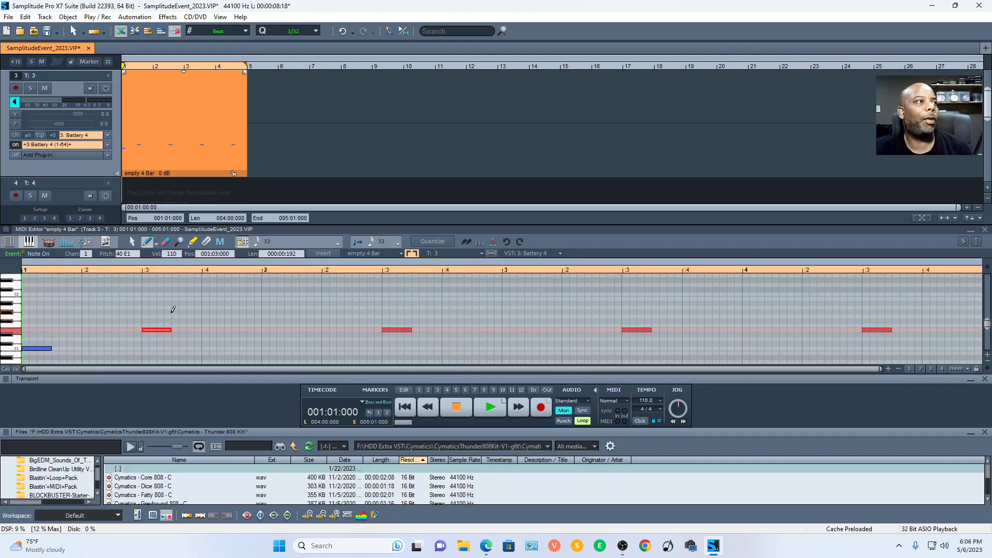
{"action": "left_click_drag", "start_coordinate": [161, 329], "coordinate": [102, 329]}
{"action": "left_click", "coordinate": [846, 330]}
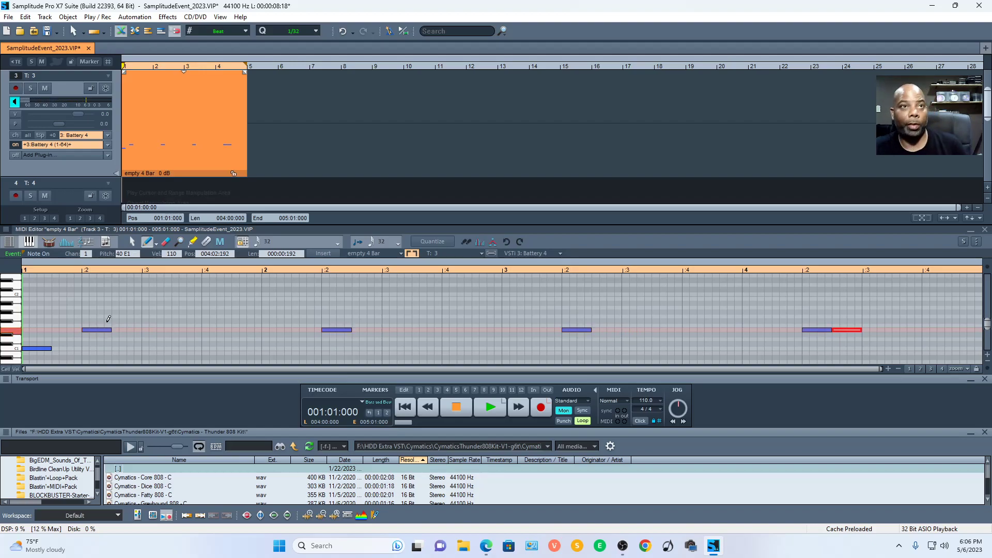
{"action": "left_click_drag", "start_coordinate": [847, 331], "coordinate": [217, 329]}
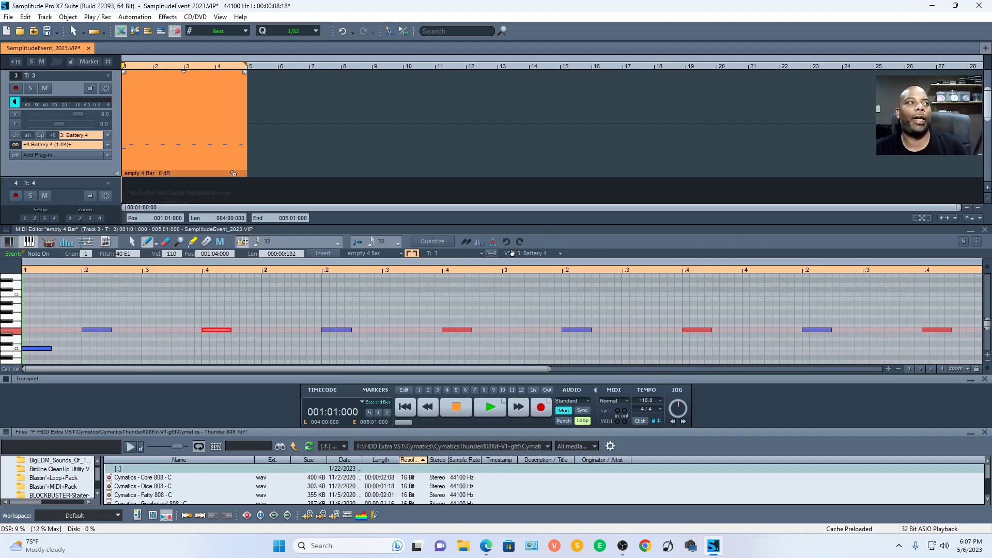
{"action": "key", "text": "space"}
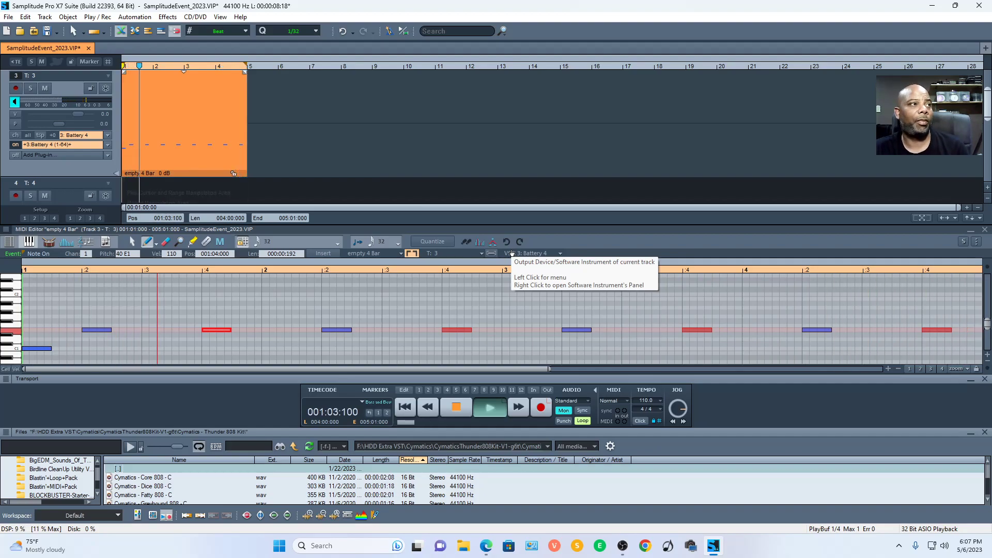
{"action": "key", "text": "space"}
Step: Shift all E1 snap notes one beat earlier, onto beats 1 and 3 of every bar, and play the loop
{"action": "key", "text": "ctrl+a"}
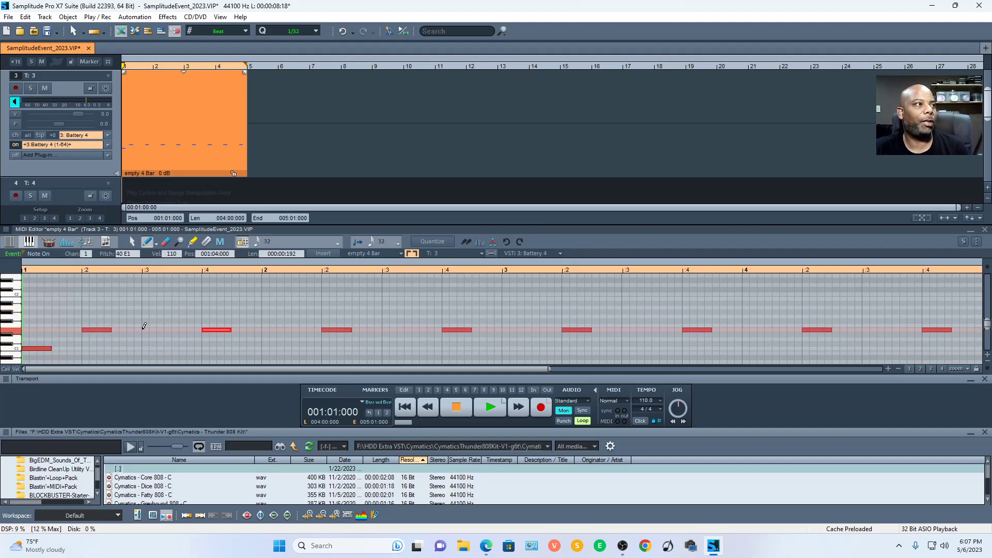
{"action": "left_click", "coordinate": [41, 347], "text": "ctrl"}
{"action": "left_click", "coordinate": [101, 329]}
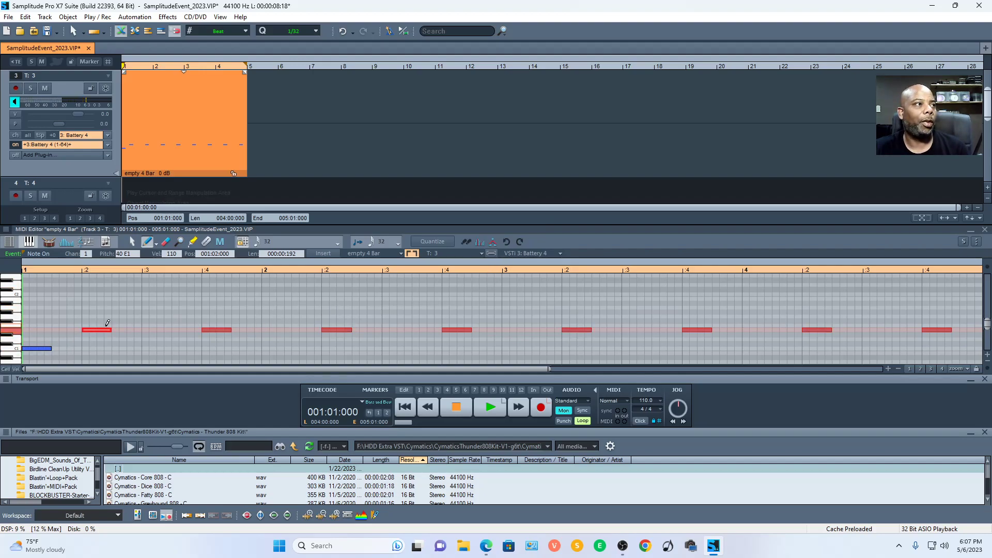
{"action": "left_click_drag", "start_coordinate": [100, 331], "coordinate": [42, 330]}
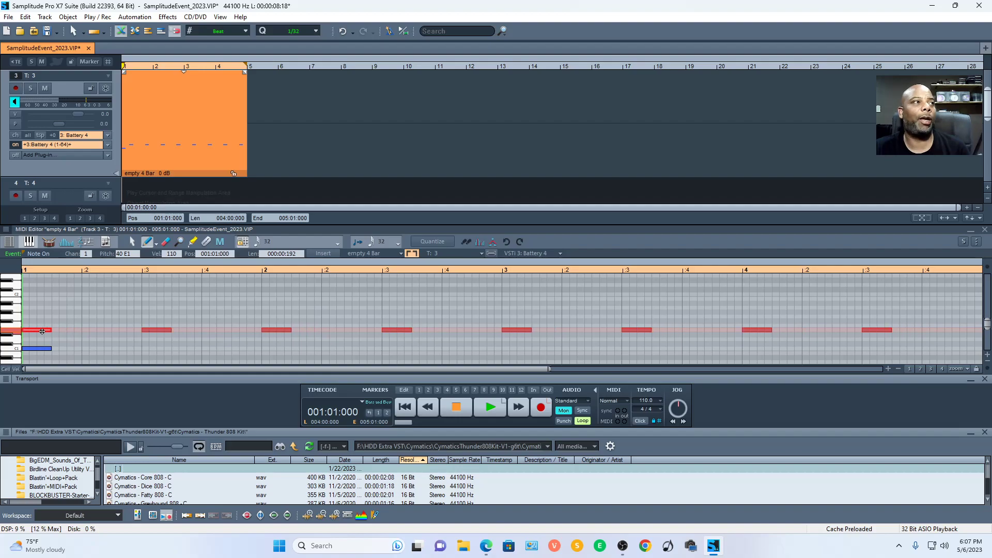
{"action": "key", "text": "space"}
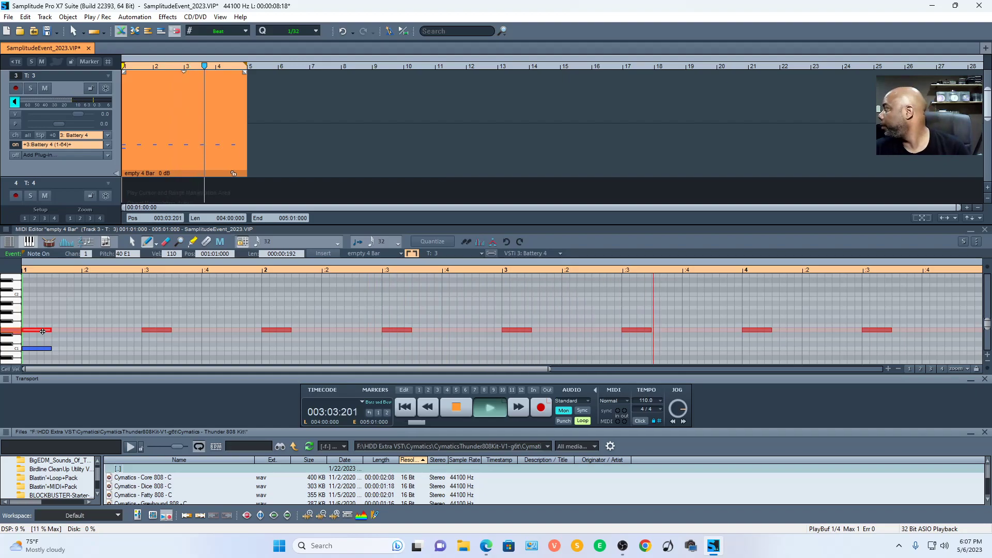
{"action": "key", "text": "space"}
Step: Shift the E1 snap notes one beat later, back onto beats 2 and 4 of every bar, and play the loop
{"action": "left_click_drag", "start_coordinate": [43, 331], "coordinate": [106, 331]}
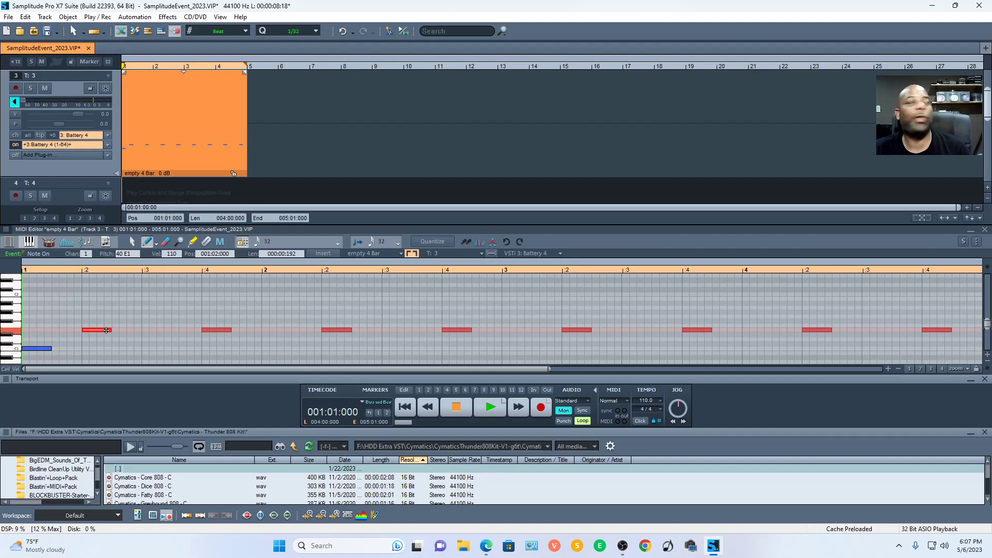
{"action": "key", "text": "space"}
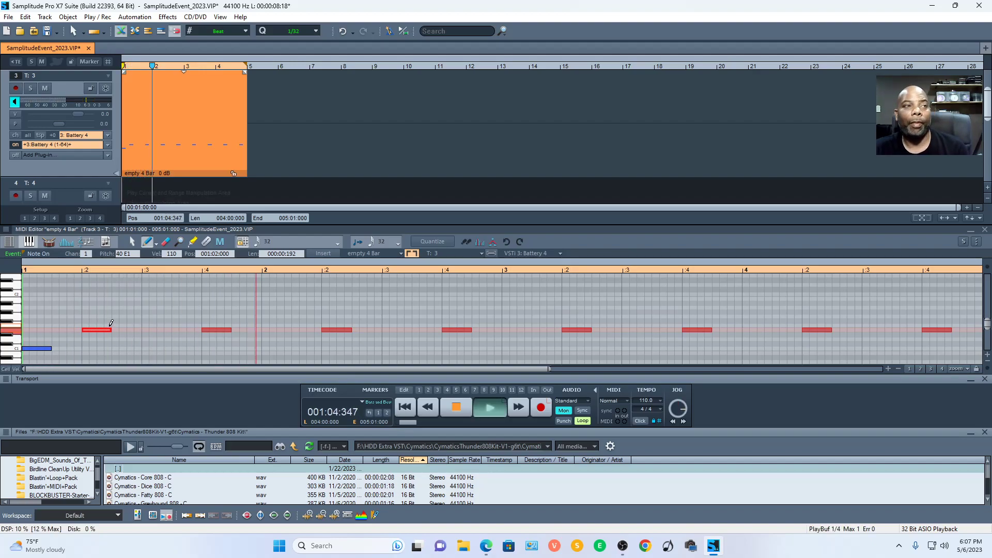
{"action": "key", "text": "space"}
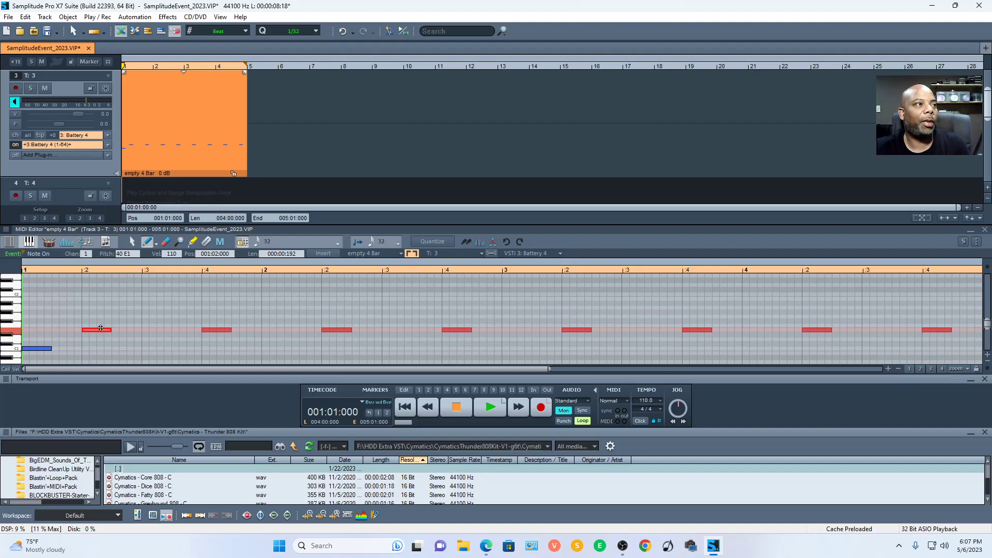
Step: Delete the E1 snaps, redraw them on beat 3 of all four bars, 240 ticks in bar 1 and 192 ticks in the others, and play the loop
{"action": "left_click_drag", "start_coordinate": [100, 328], "coordinate": [32, 335]}
{"action": "scroll", "coordinate": [235, 295], "scroll_direction": "up", "scroll_amount": 3}
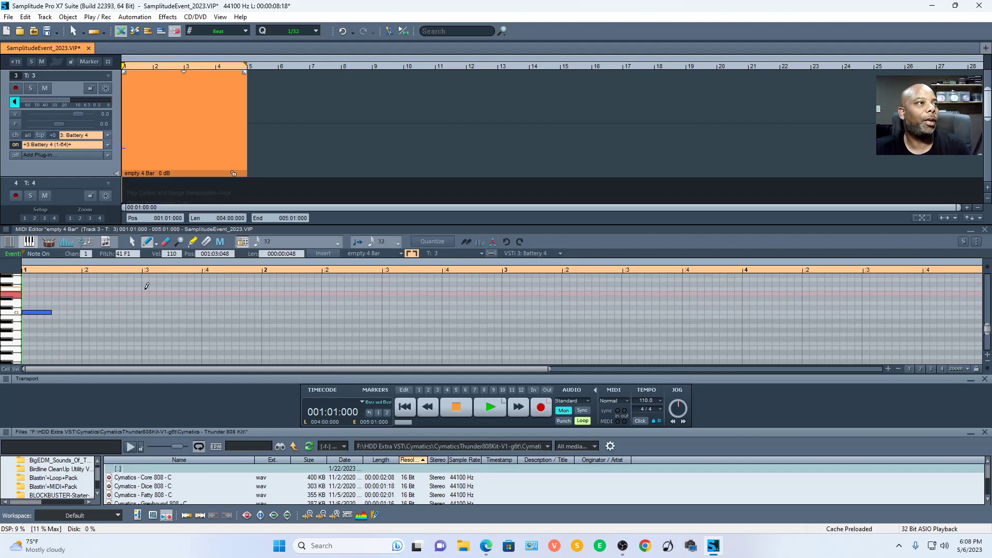
{"action": "left_click_drag", "start_coordinate": [144, 293], "coordinate": [180, 294]}
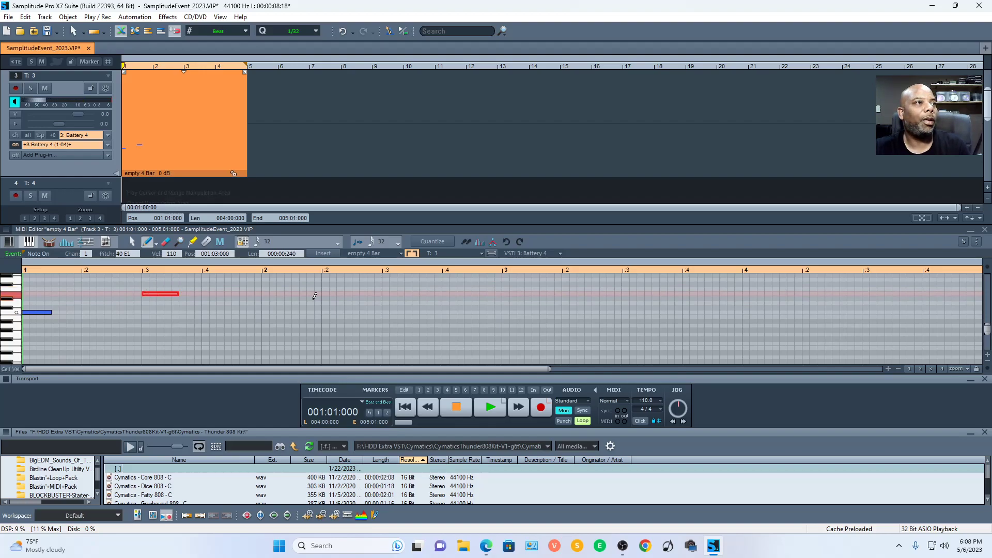
{"action": "left_click_drag", "start_coordinate": [381, 293], "coordinate": [423, 289]}
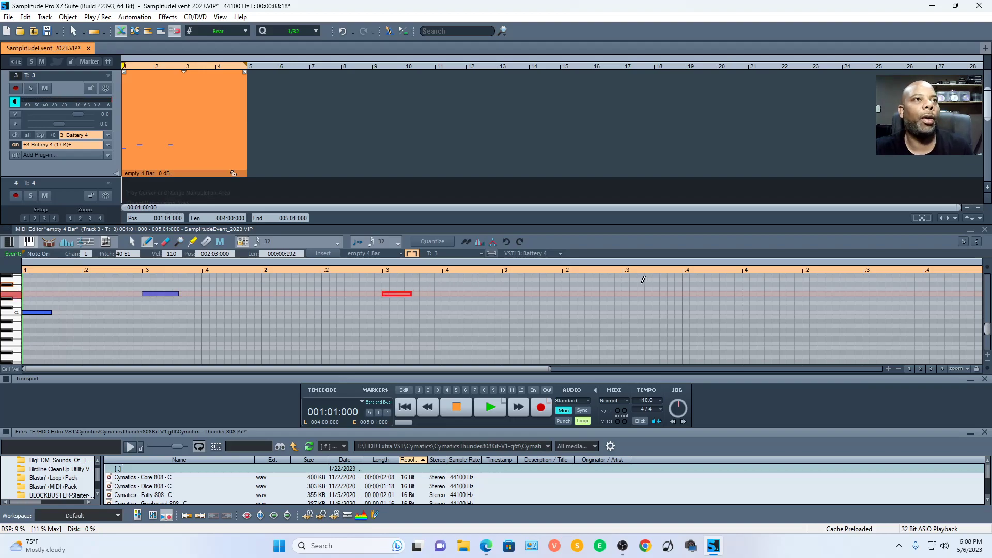
{"action": "left_click_drag", "start_coordinate": [629, 290], "coordinate": [644, 292]}
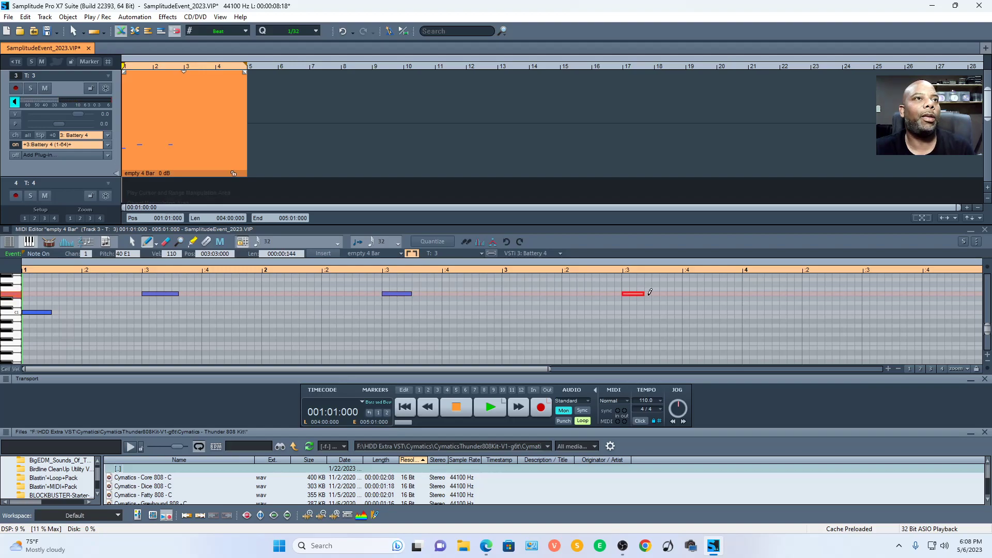
{"action": "left_click_drag", "start_coordinate": [865, 290], "coordinate": [892, 293]}
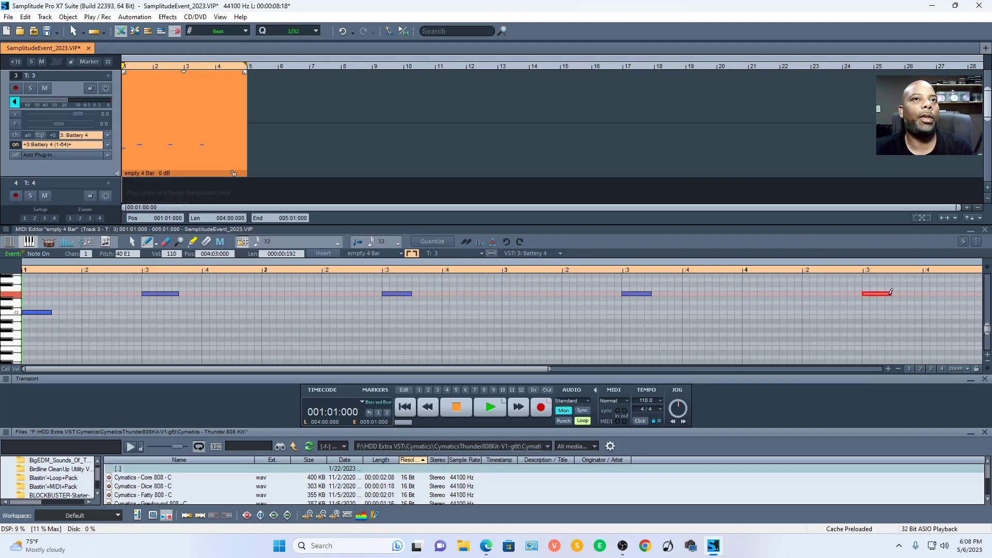
{"action": "key", "text": "space"}
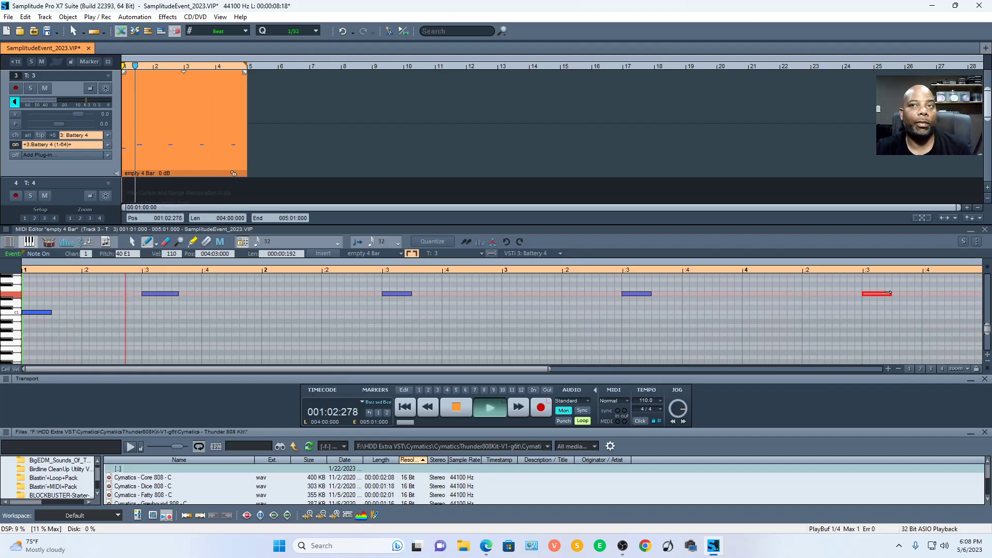
{"action": "key", "text": "space"}
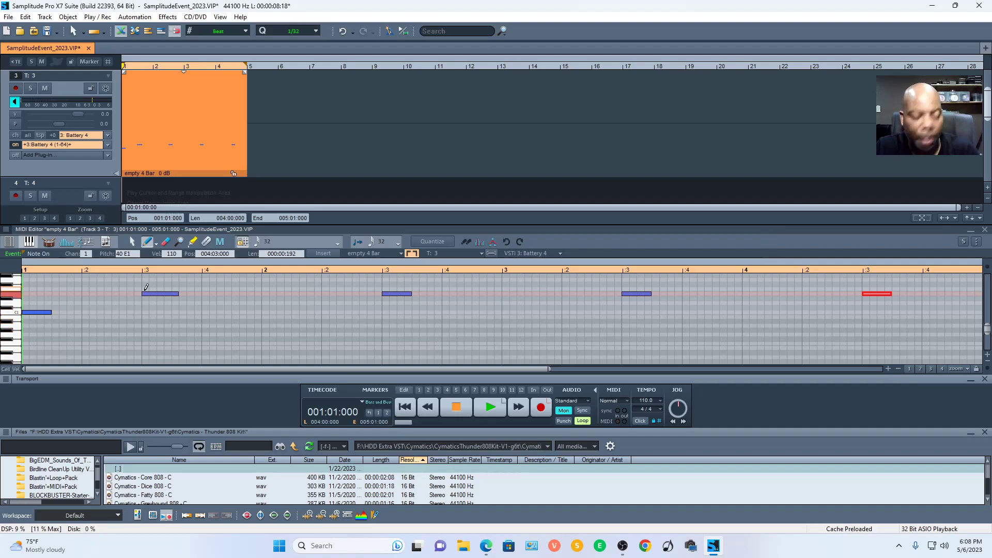
{"action": "key", "text": "space"}
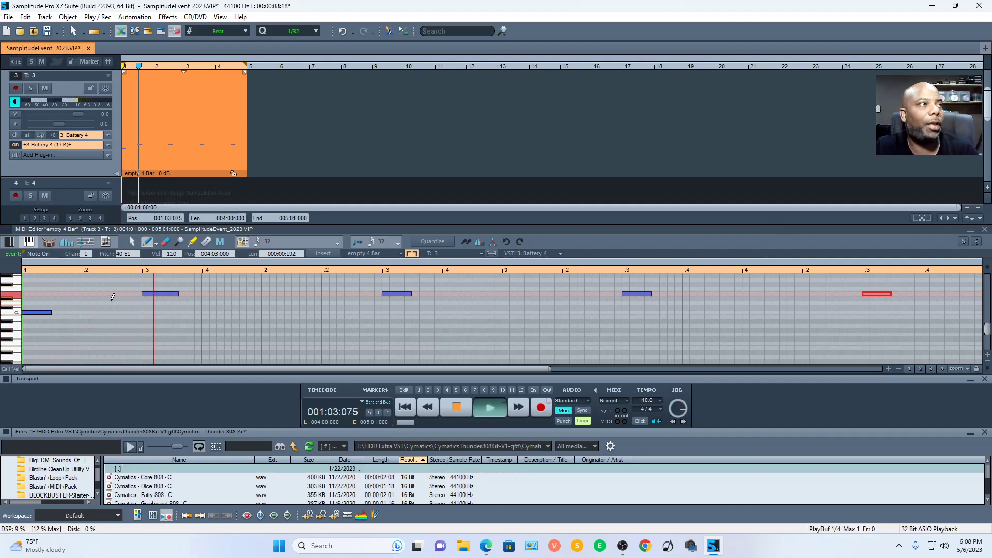
{"action": "key", "text": "space"}
Step: Audition the Battery 4 sounds on the keys between E1 and just above C2 in track 3's MIDI editor
{"action": "scroll", "coordinate": [115, 296], "scroll_direction": "up", "scroll_amount": 2}
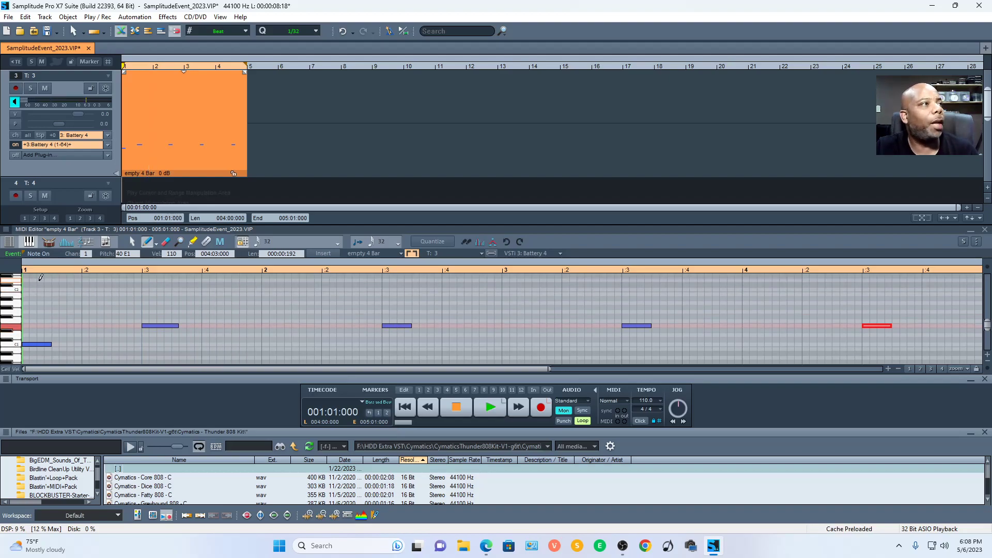
{"action": "left_click", "coordinate": [16, 295]}
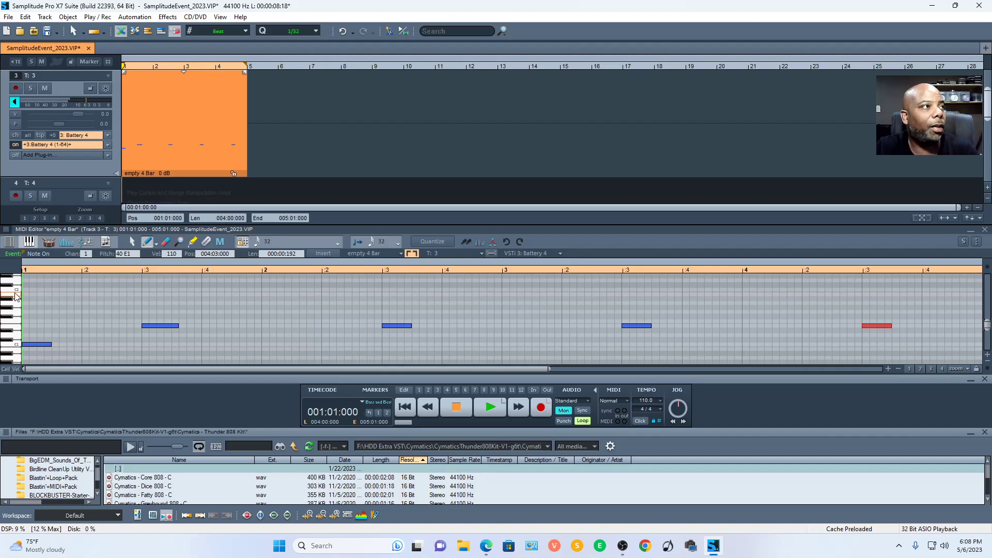
{"action": "left_click", "coordinate": [15, 283]}
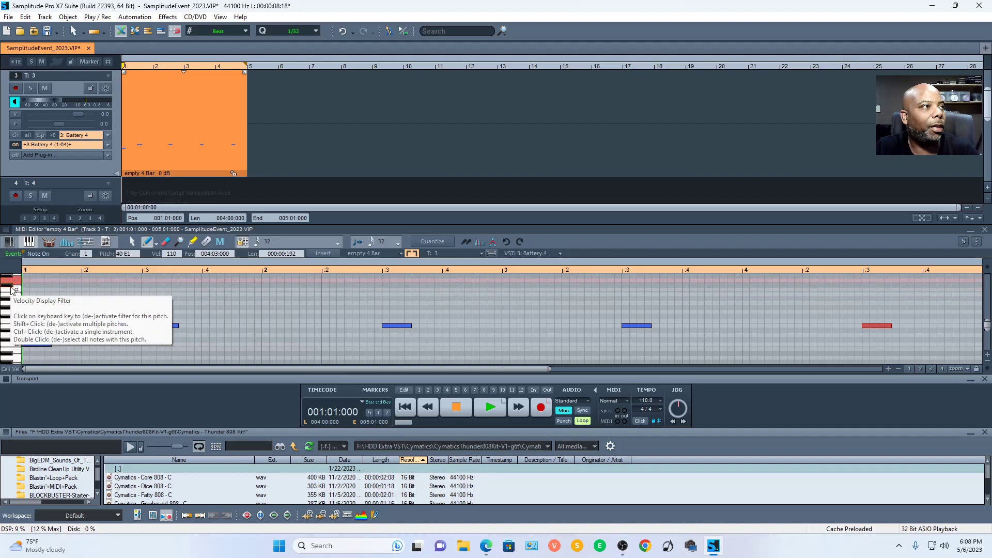
{"action": "left_click", "coordinate": [10, 298]}
{"action": "left_click", "coordinate": [11, 315]}
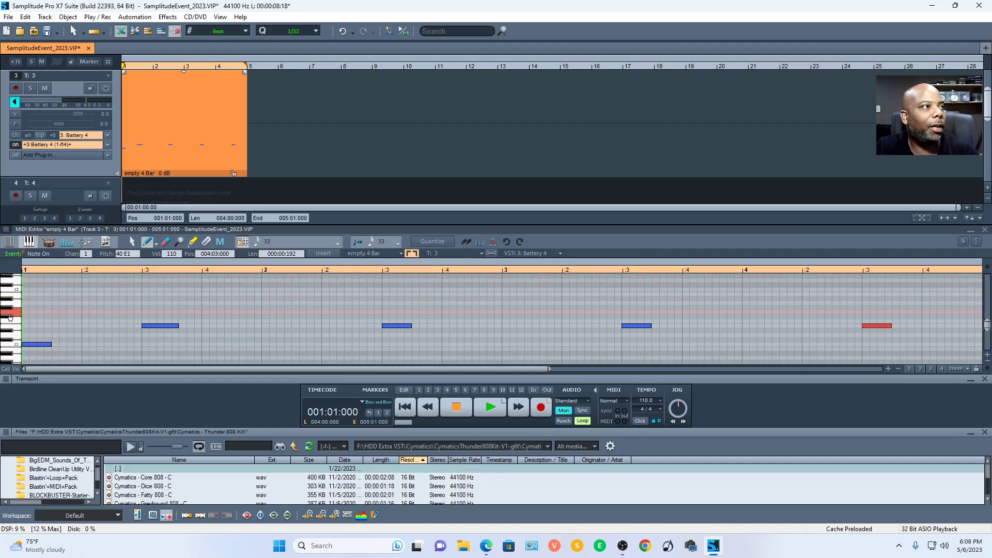
{"action": "scroll", "coordinate": [248, 149], "scroll_direction": "down", "scroll_amount": 2}
{"action": "scroll", "coordinate": [249, 148], "scroll_direction": "up", "scroll_amount": 2}
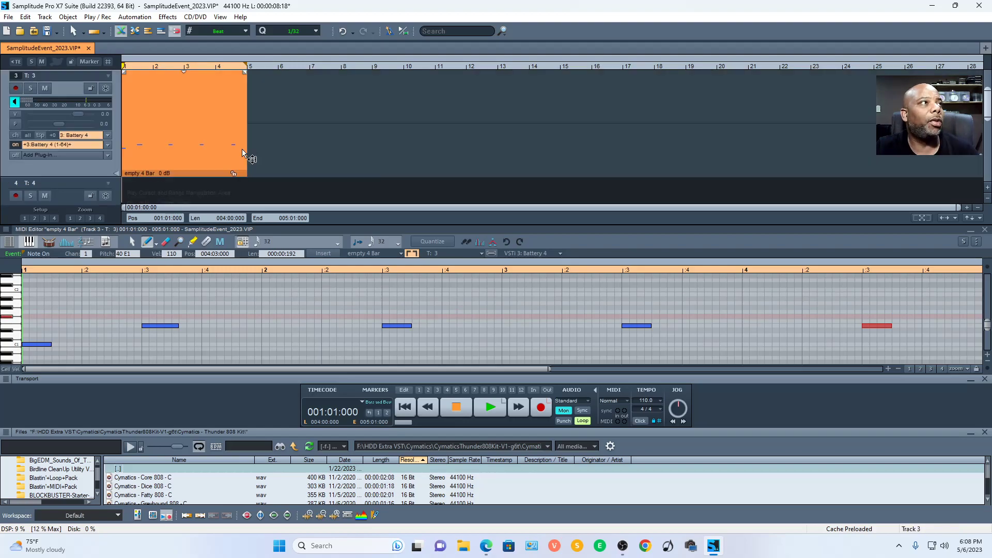
Step: Load the favorite instrument Battery 4 on track 4 with Simple routing, keeping audio and MIDI together on the same track
{"action": "left_click", "coordinate": [87, 183]}
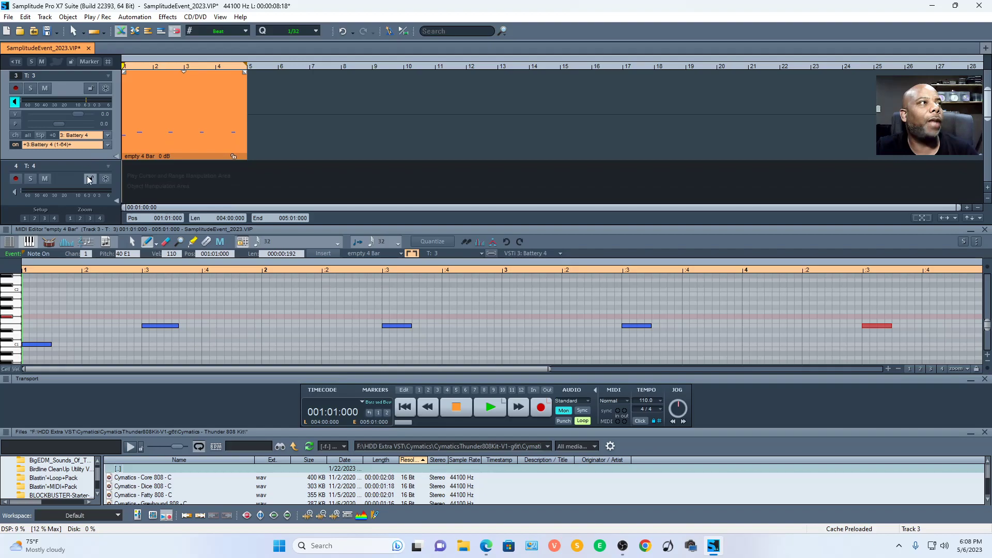
{"action": "scroll", "coordinate": [186, 170], "scroll_direction": "down", "scroll_amount": 2}
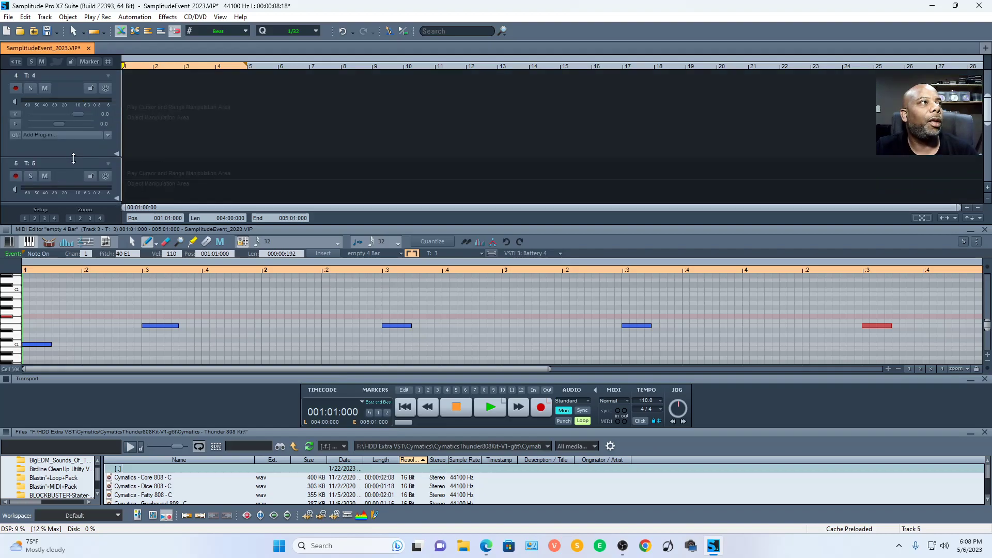
{"action": "left_click", "coordinate": [109, 135]}
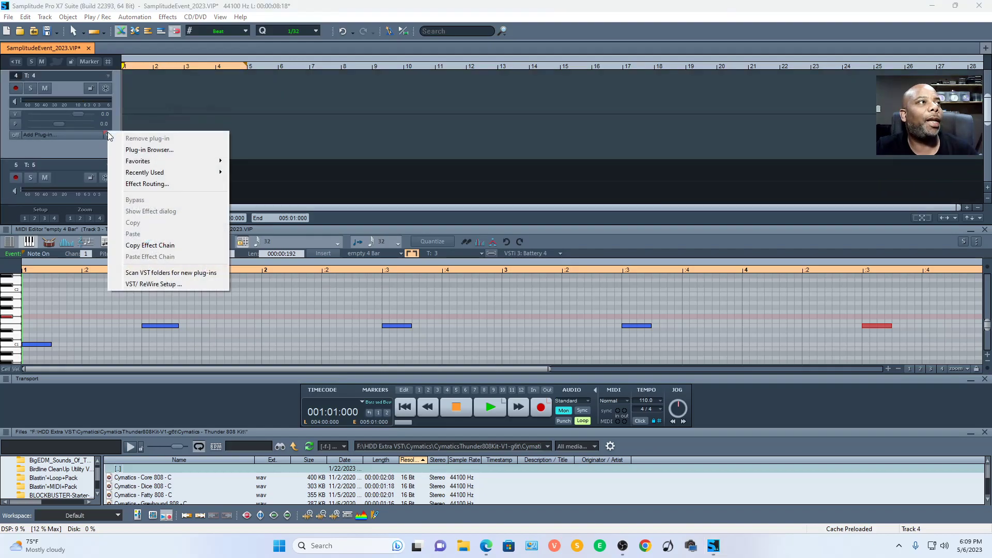
{"action": "left_click", "coordinate": [166, 150]}
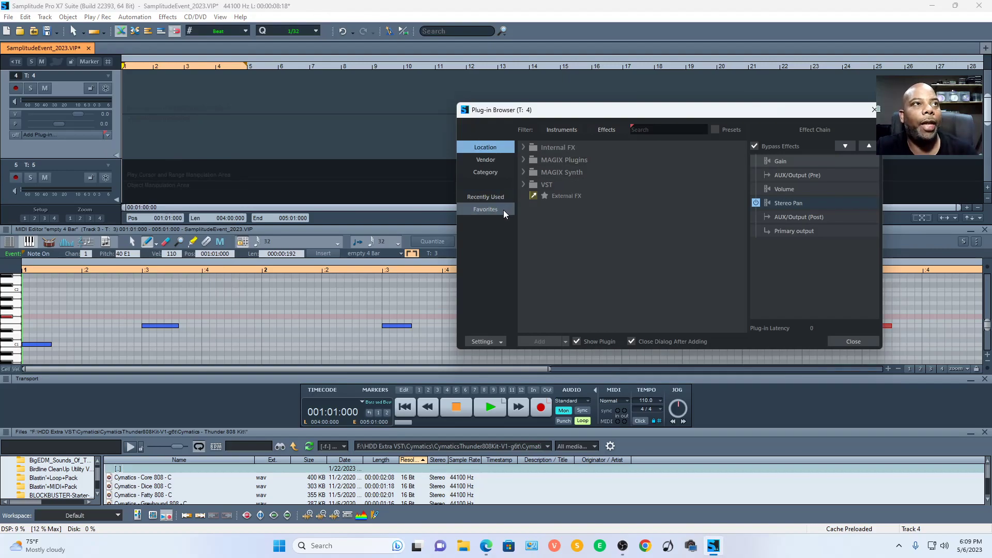
{"action": "left_click", "coordinate": [485, 210]}
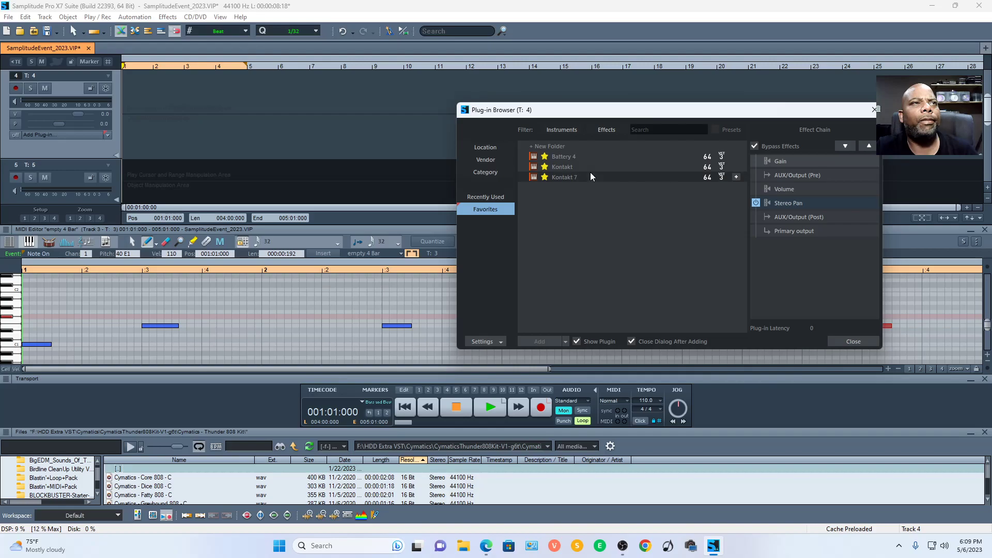
{"action": "left_click", "coordinate": [596, 157]}
{"action": "double_click", "coordinate": [599, 156]}
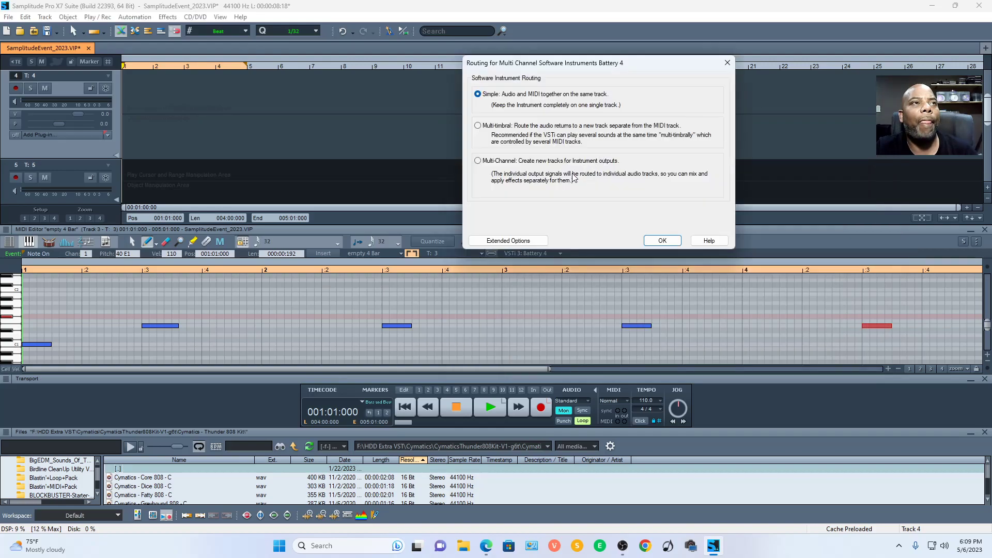
{"action": "left_click", "coordinate": [662, 241]}
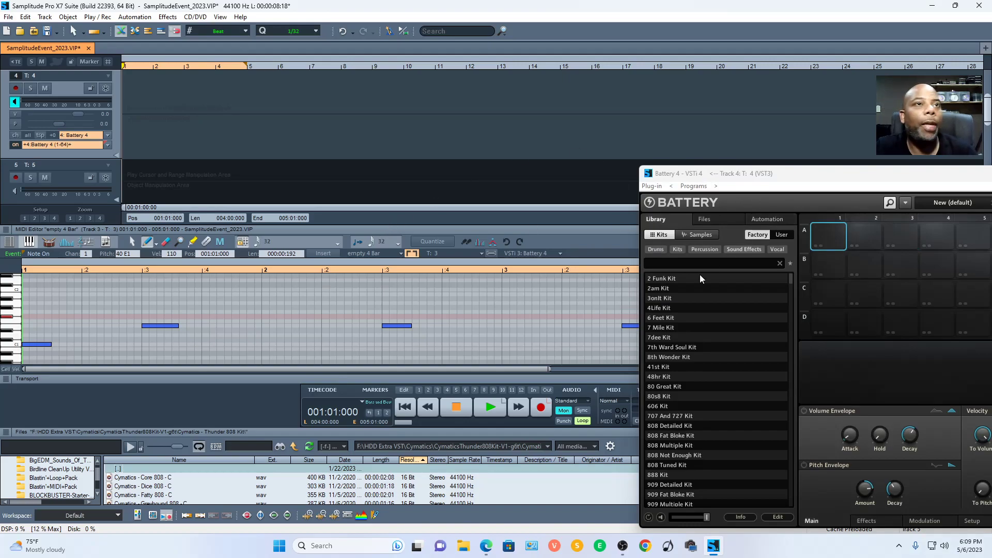
Step: Search Battery 4's factory kits for "cert" and load the Certified Gold All Claps Kit on track 4
{"action": "left_click_drag", "start_coordinate": [823, 168], "coordinate": [394, 69]}
{"action": "scroll", "coordinate": [305, 233], "scroll_direction": "down", "scroll_amount": 3}
{"action": "scroll", "coordinate": [301, 240], "scroll_direction": "down", "scroll_amount": 2}
{"action": "type", "text": "cert"}
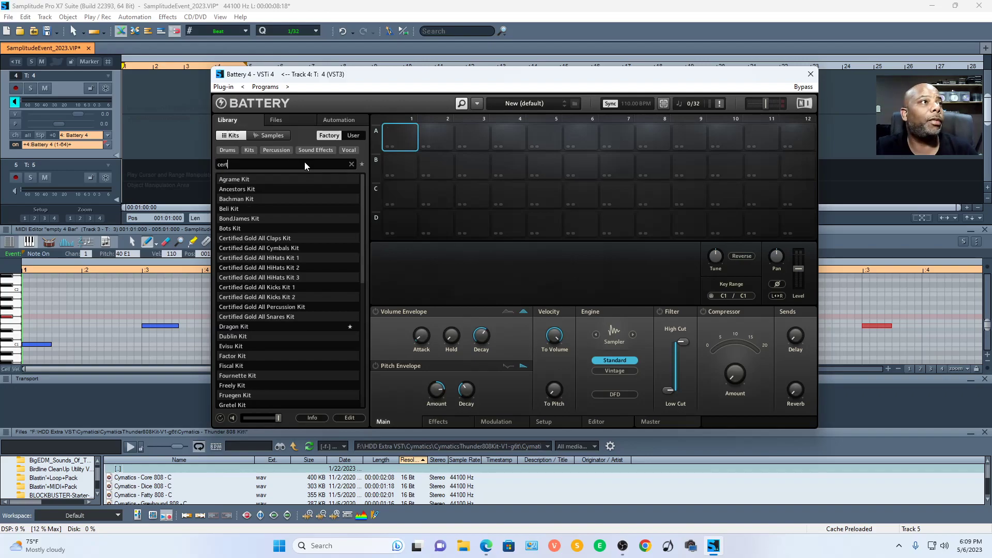
{"action": "left_click", "coordinate": [316, 238]}
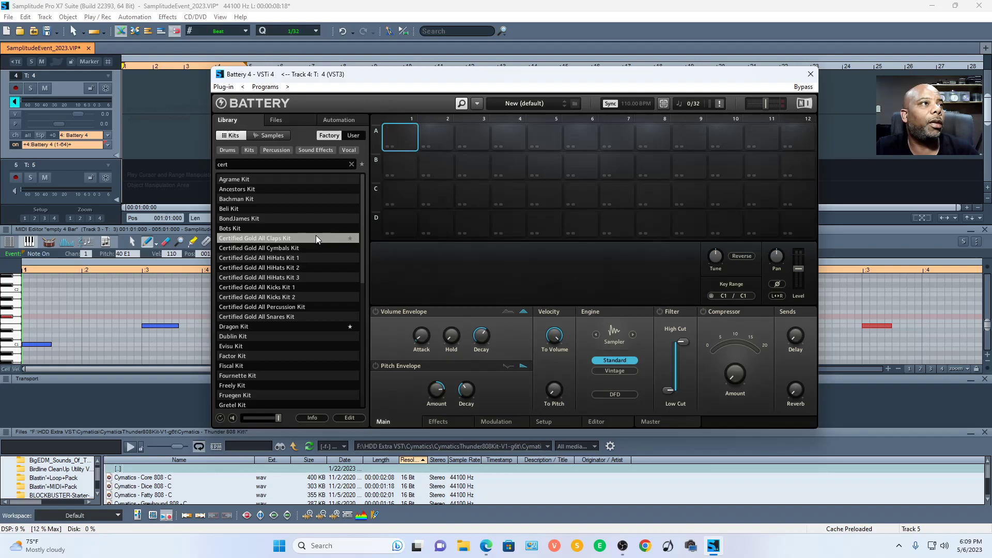
{"action": "double_click", "coordinate": [315, 234]}
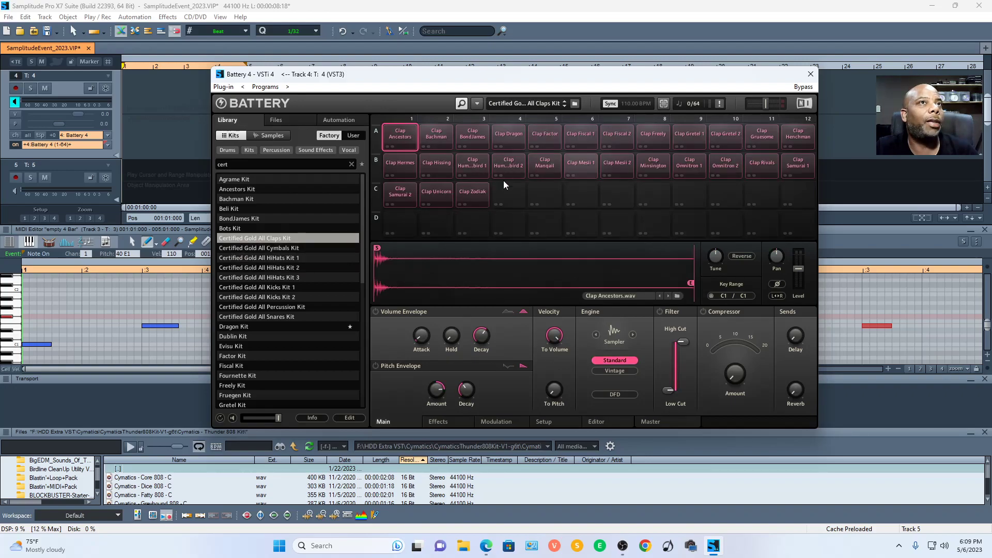
Step: Load the Certified Gold All HiHats Kit 2 in Battery 4 and audition its closed hi-hats, repeating ClosedHH Mesii 2
{"action": "double_click", "coordinate": [288, 267]}
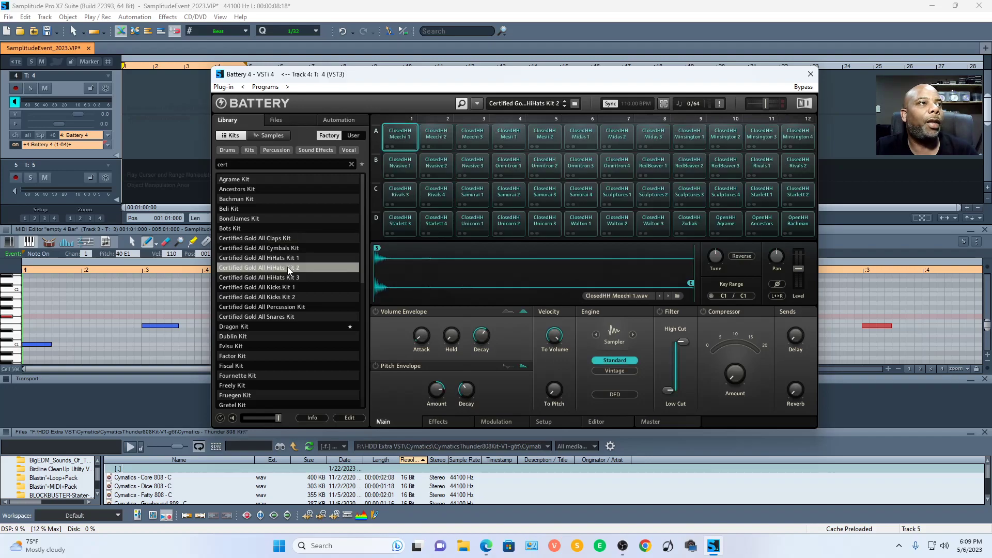
{"action": "left_click", "coordinate": [436, 135]}
{"action": "left_click", "coordinate": [467, 134]}
{"action": "left_click", "coordinate": [428, 162]}
{"action": "left_click", "coordinate": [411, 164]}
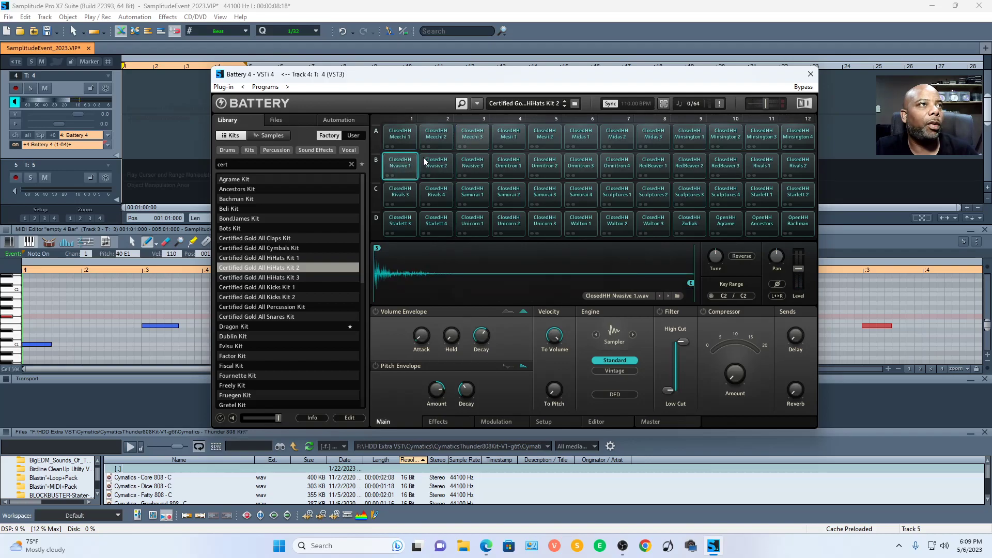
{"action": "left_click", "coordinate": [509, 136]}
{"action": "left_click", "coordinate": [548, 133]}
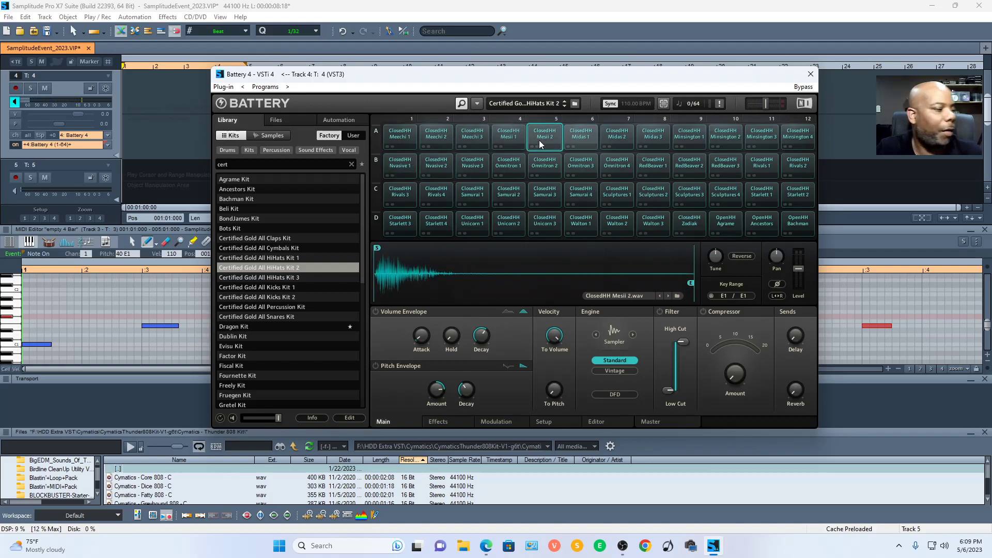
{"action": "left_click", "coordinate": [538, 140]}
{"action": "left_click", "coordinate": [538, 140]}
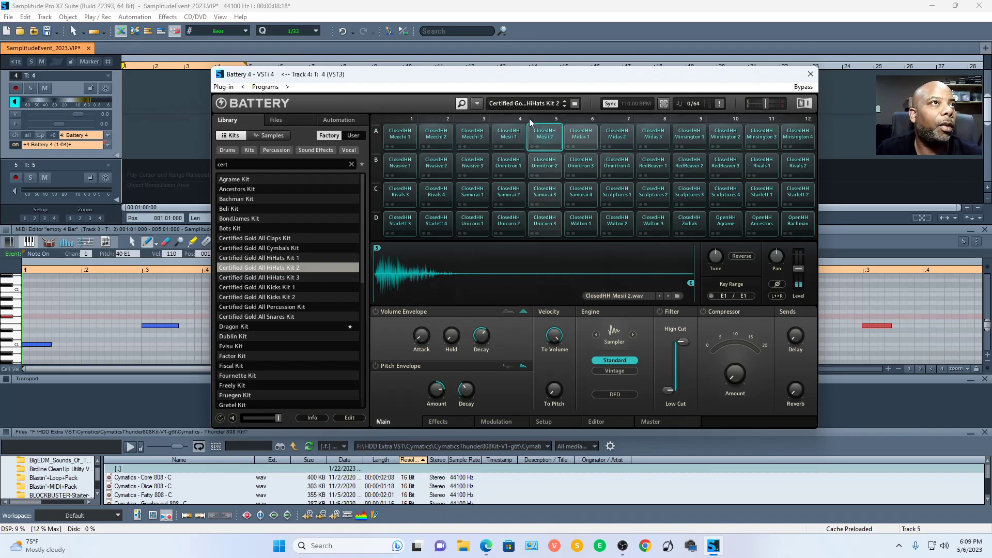
{"action": "left_click", "coordinate": [545, 137]}
{"action": "left_click", "coordinate": [551, 131]}
{"action": "left_click", "coordinate": [552, 137]}
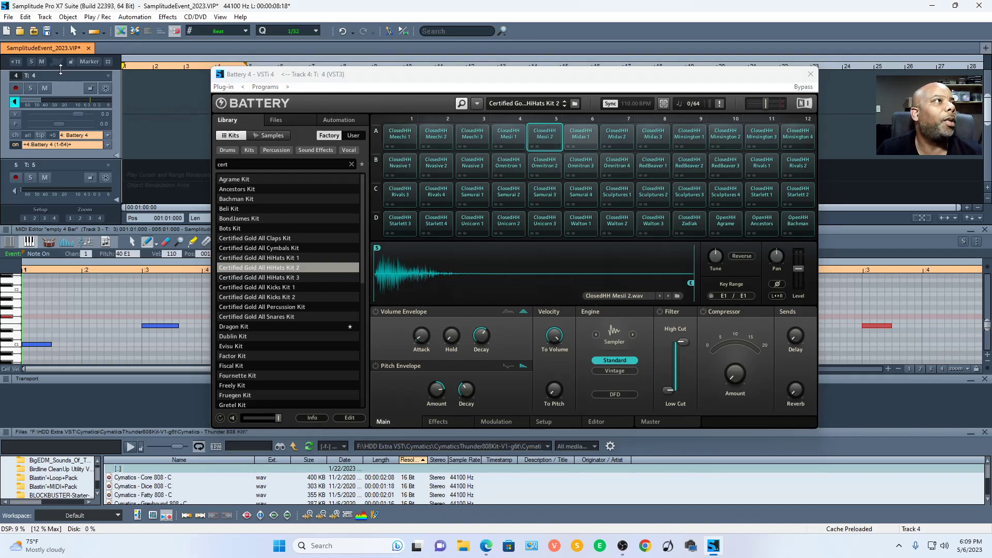
Step: Create a new four-bar MIDI object on track 4
{"action": "left_click", "coordinate": [67, 17]}
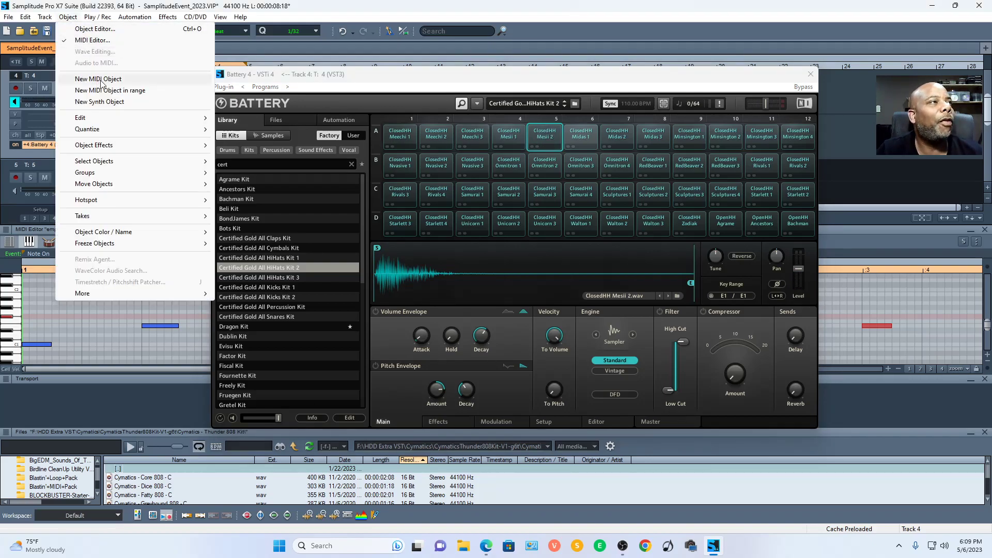
{"action": "left_click", "coordinate": [97, 79]}
{"action": "left_click", "coordinate": [124, 136]}
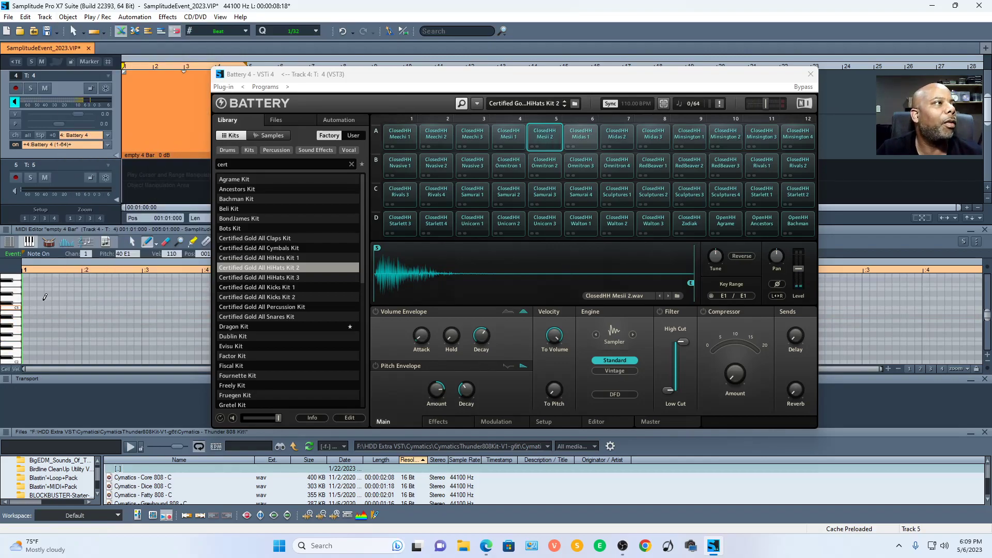
Step: Close Battery 4, draw 48-tick E1 hats at 001:01:000, 001:01:192, 001:02:000 and 001:02:144 in track 4's MIDI editor, and play them
{"action": "scroll", "coordinate": [38, 337], "scroll_direction": "down", "scroll_amount": 4}
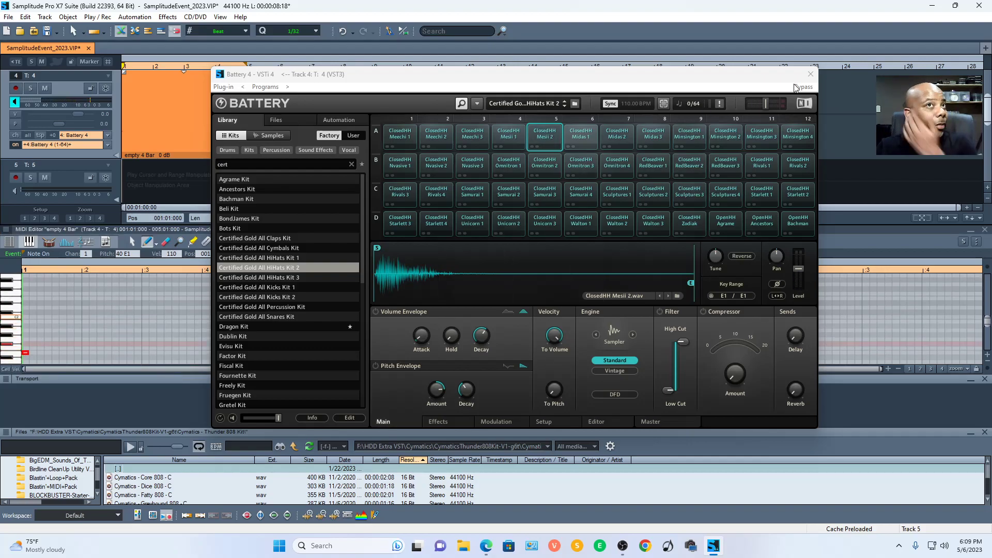
{"action": "left_click", "coordinate": [810, 74]}
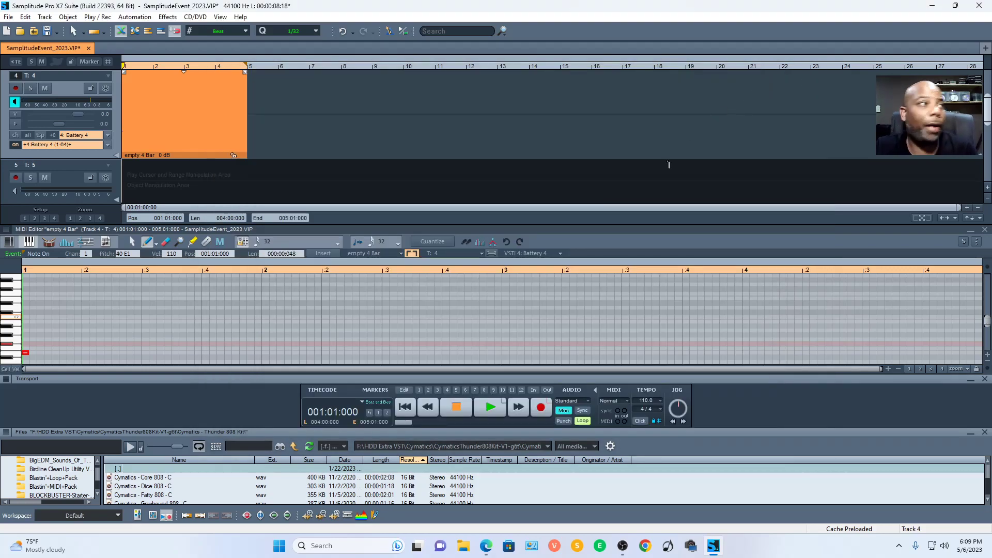
{"action": "left_click", "coordinate": [53, 353]}
{"action": "left_click", "coordinate": [85, 352]}
{"action": "left_click", "coordinate": [108, 352]}
{"action": "key", "text": "space"}
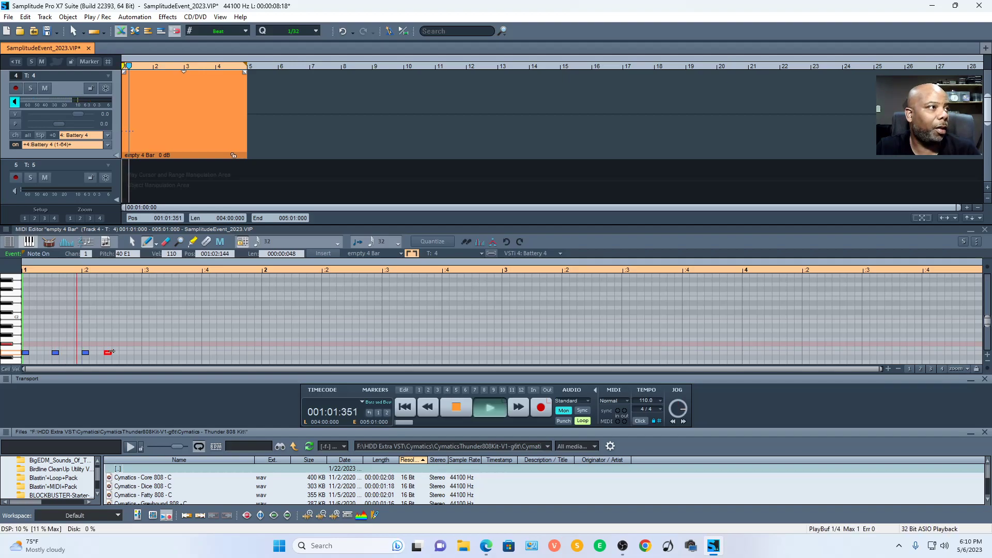
Step: Try extra E1 hats at 001:01:096 and 001:01:288 in bar 1, playing the pattern back
{"action": "key", "text": "space"}
{"action": "left_click", "coordinate": [40, 352]}
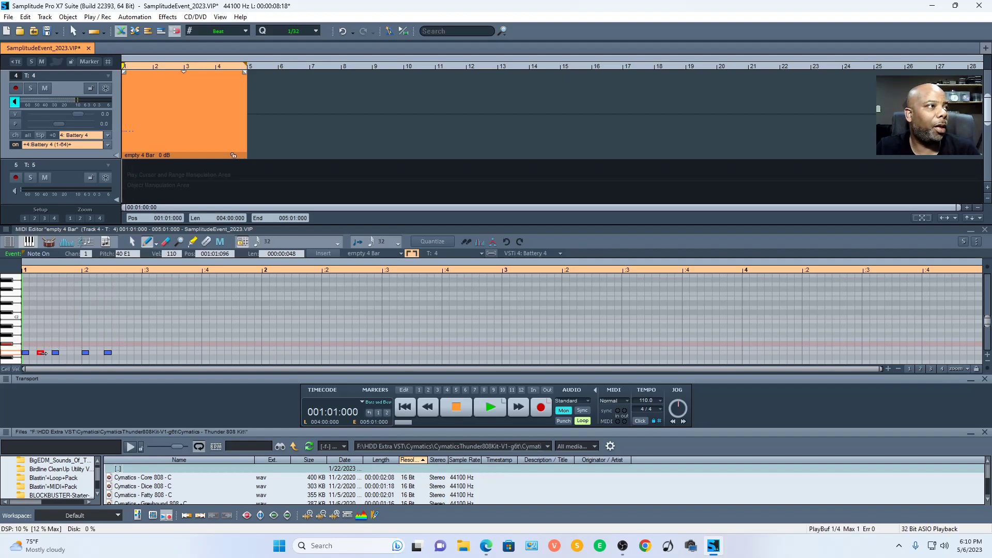
{"action": "key", "text": "space"}
{"action": "key", "text": "space"}
{"action": "key", "text": "space"}
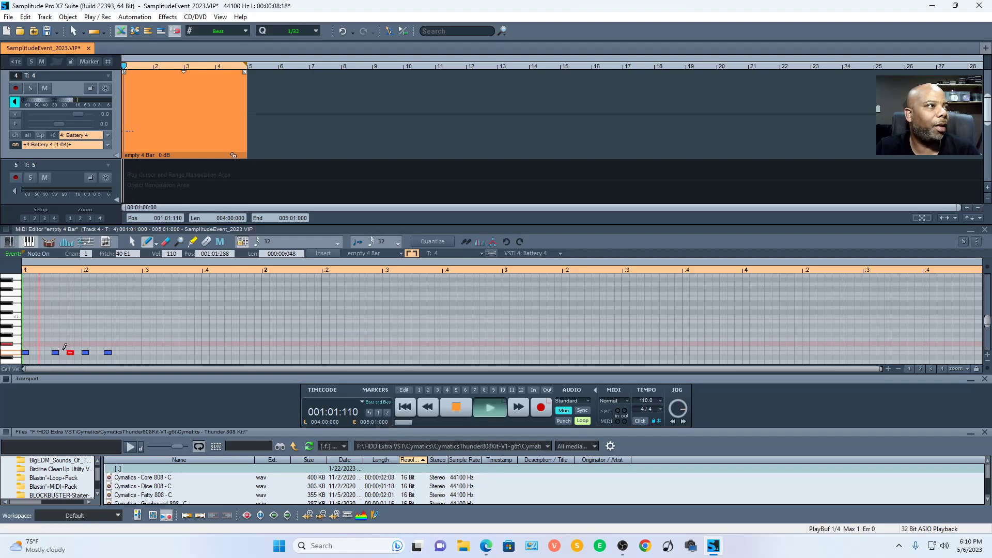
{"action": "key", "text": "space"}
{"action": "key", "text": "Delete"}
Step: Erase the E1 hat at 001:02:144 and draw hats every 192 ticks from 001:02:192 to 001:04:192, checking the pattern by playback
{"action": "left_click", "coordinate": [107, 352]}
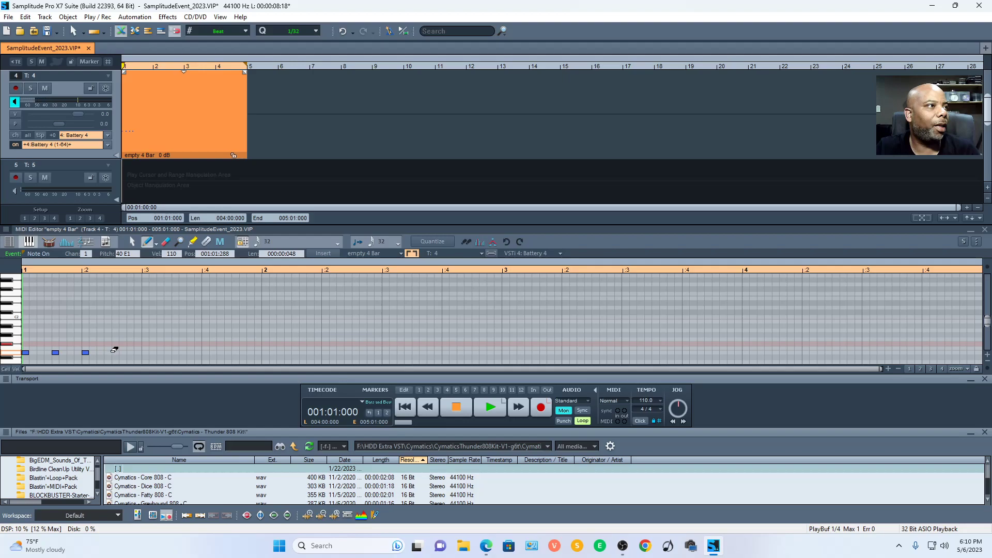
{"action": "left_click", "coordinate": [115, 351]}
{"action": "left_click", "coordinate": [176, 352]}
{"action": "key", "text": "space"}
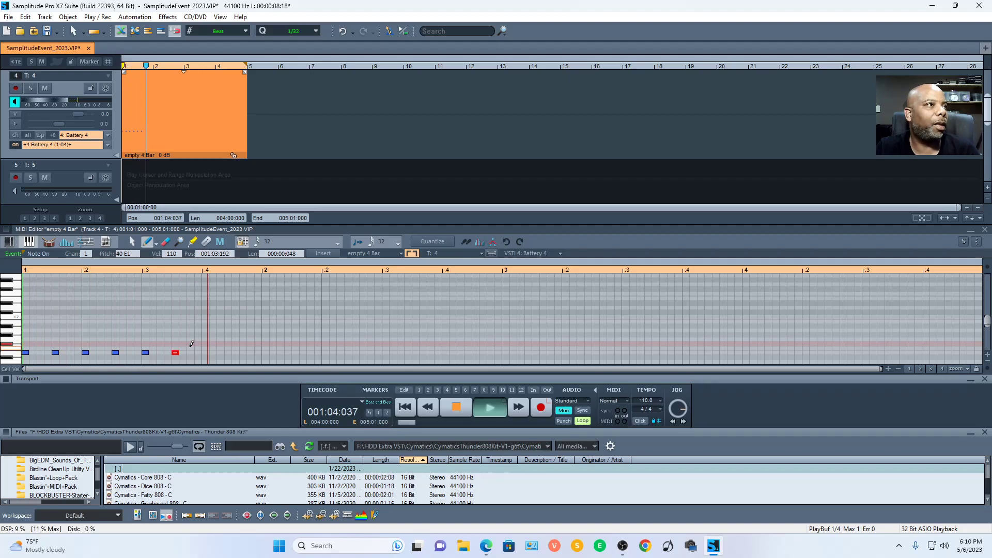
{"action": "key", "text": "space"}
{"action": "left_click", "coordinate": [234, 352]}
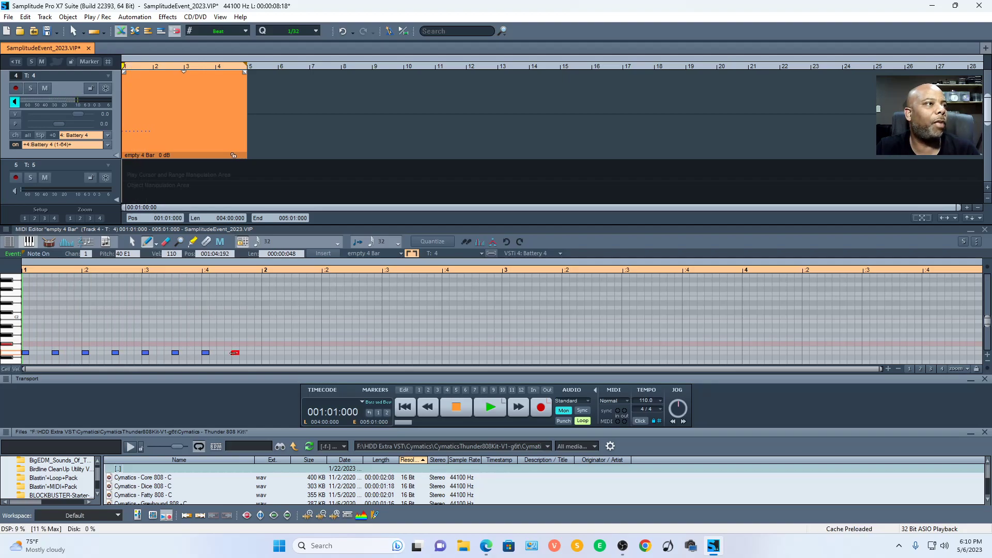
Step: Duplicate all of bar 1's E1 hats and move the copies so they start at 002:01:000
{"action": "key", "text": "ctrl+a"}
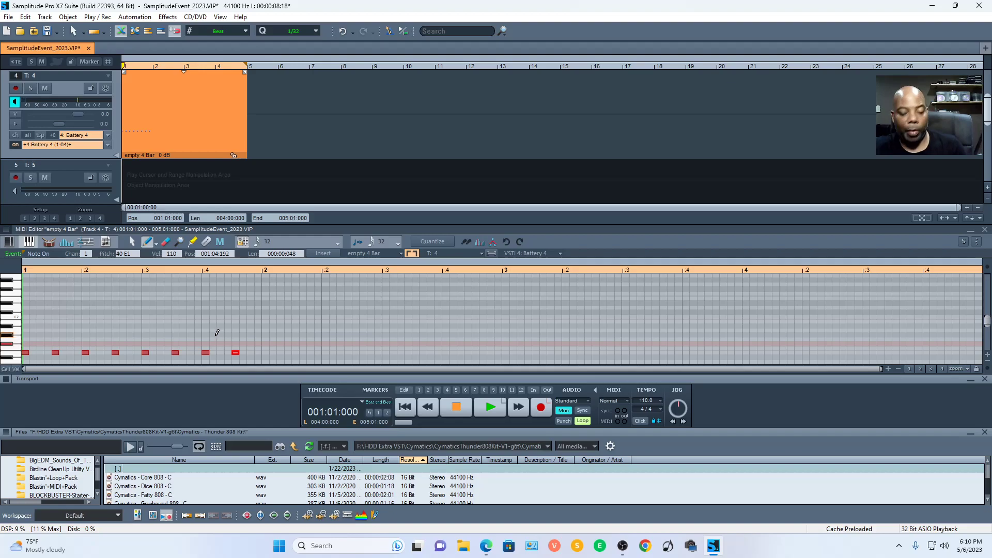
{"action": "key", "text": "ctrl+d"}
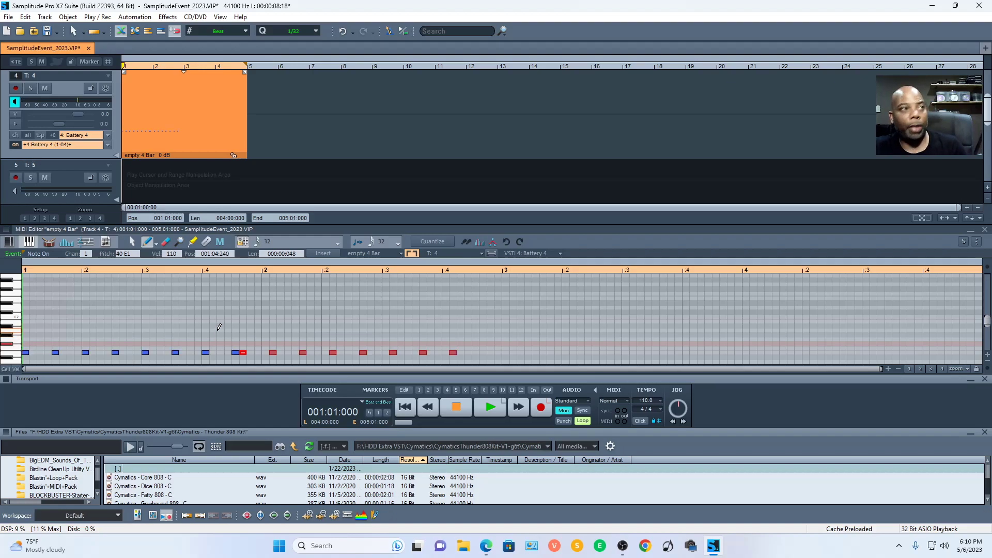
{"action": "left_click_drag", "start_coordinate": [243, 351], "coordinate": [264, 350]}
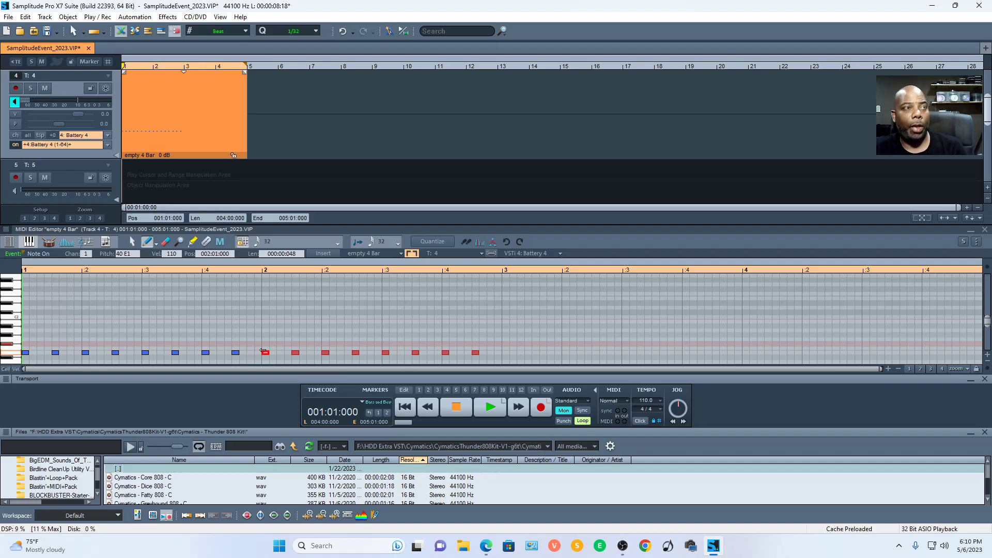
Step: Duplicate the two bars of E1 hats, move the copies to start at 003:01:000, and play the four-bar loop
{"action": "key", "text": "ctrl+a"}
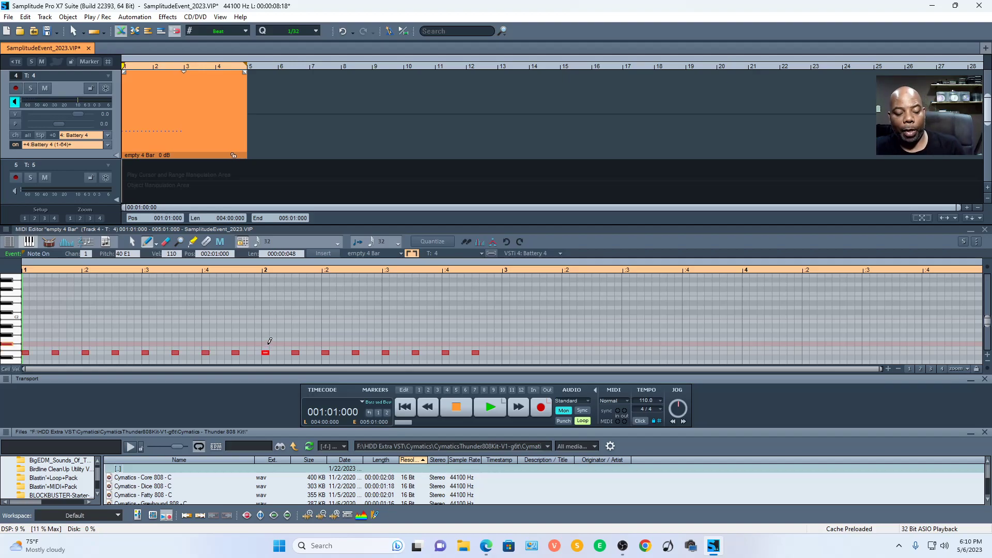
{"action": "key", "text": "ctrl+d"}
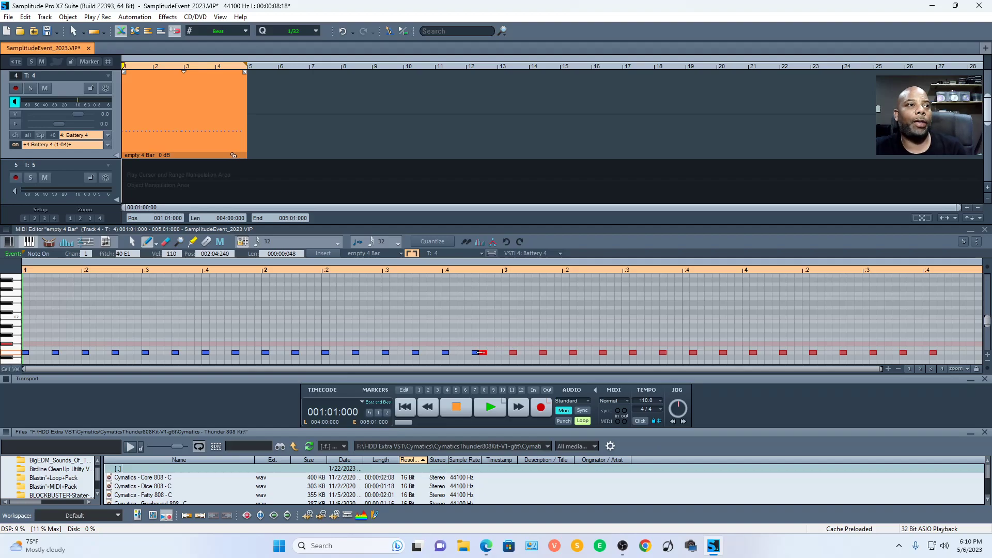
{"action": "left_click_drag", "start_coordinate": [482, 353], "coordinate": [506, 354]}
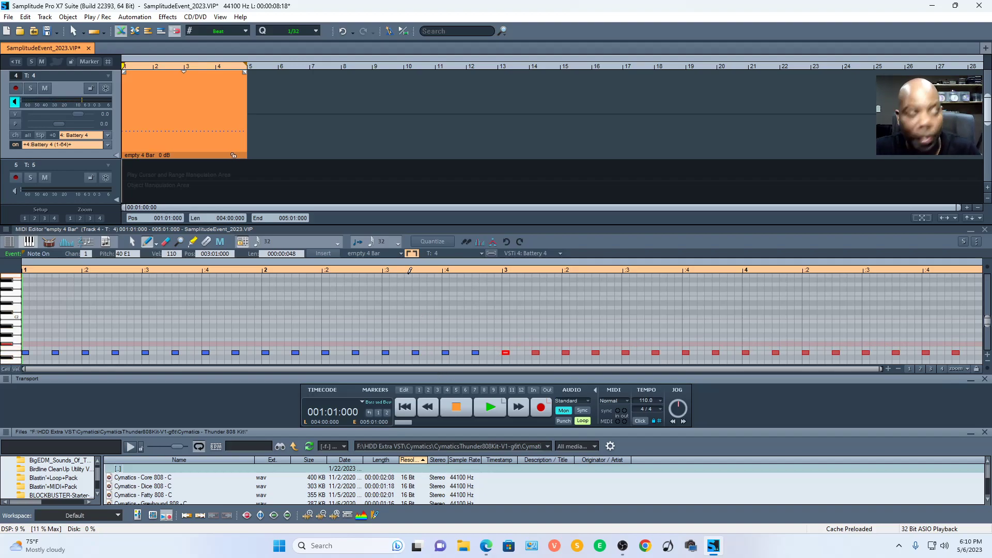
{"action": "key", "text": "space"}
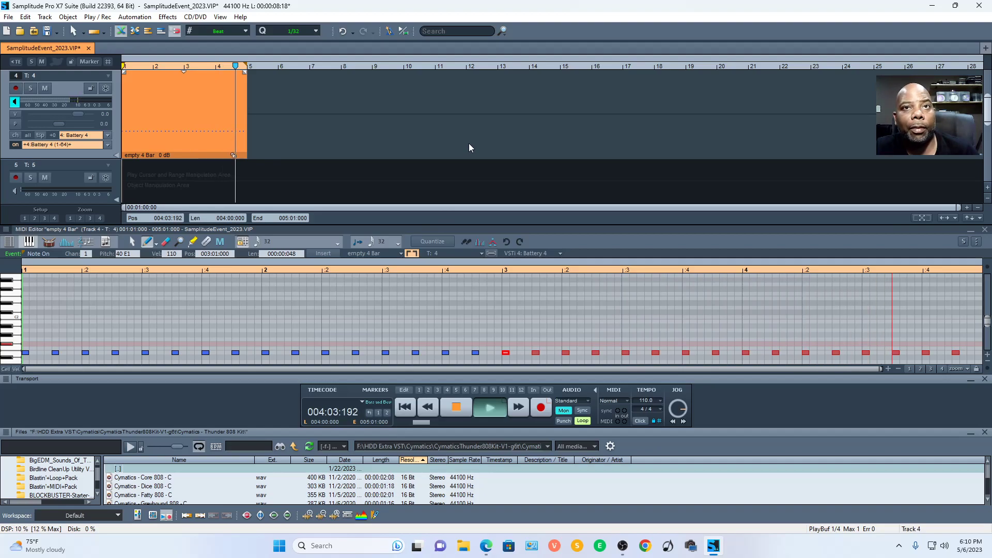
{"action": "key", "text": "space"}
Step: Reduce the track heights in the arrangement and rename track 1 as Massive
{"action": "scroll", "coordinate": [532, 134], "scroll_direction": "up", "scroll_amount": 2}
{"action": "scroll", "coordinate": [539, 149], "scroll_direction": "up", "scroll_amount": 1}
{"action": "left_click", "coordinate": [987, 199]}
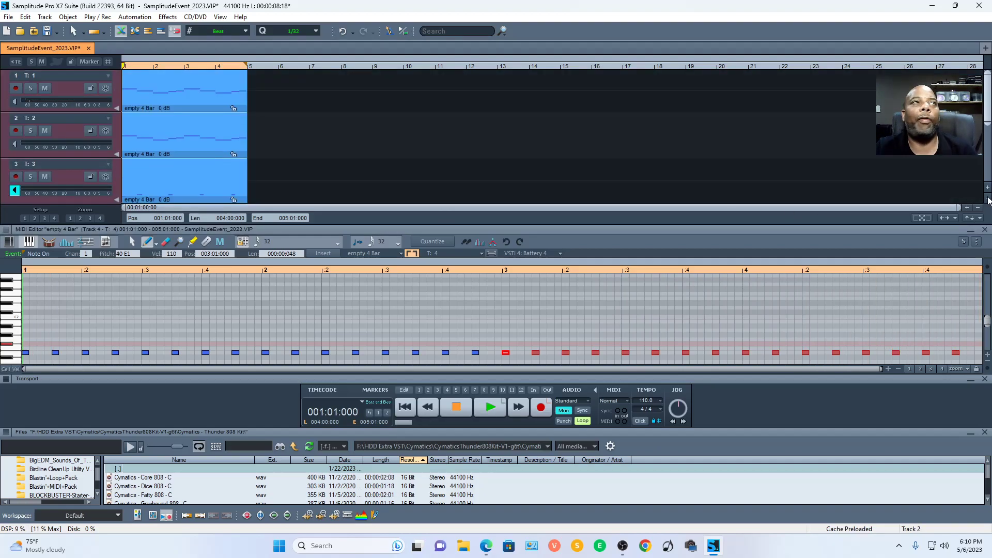
{"action": "left_click", "coordinate": [987, 198]}
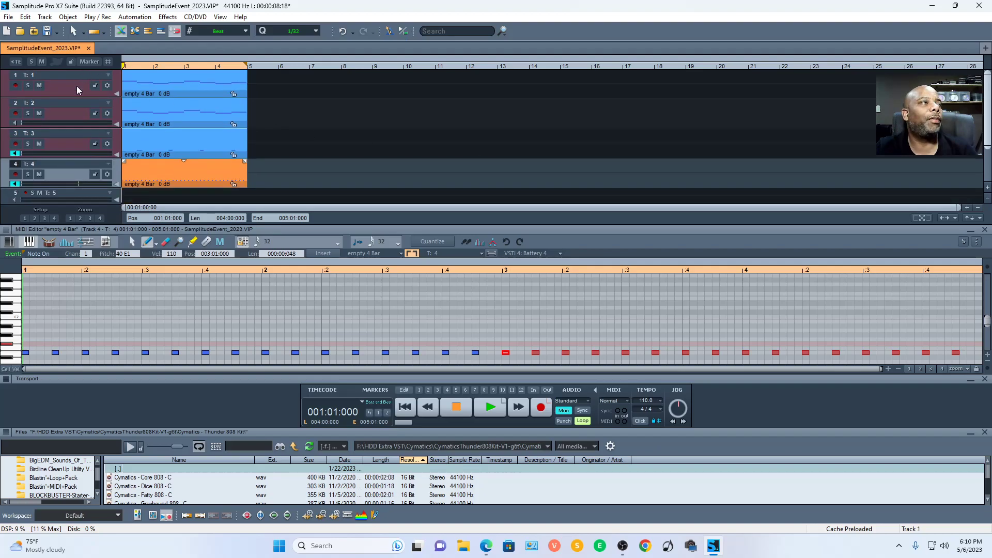
{"action": "left_click", "coordinate": [58, 79]}
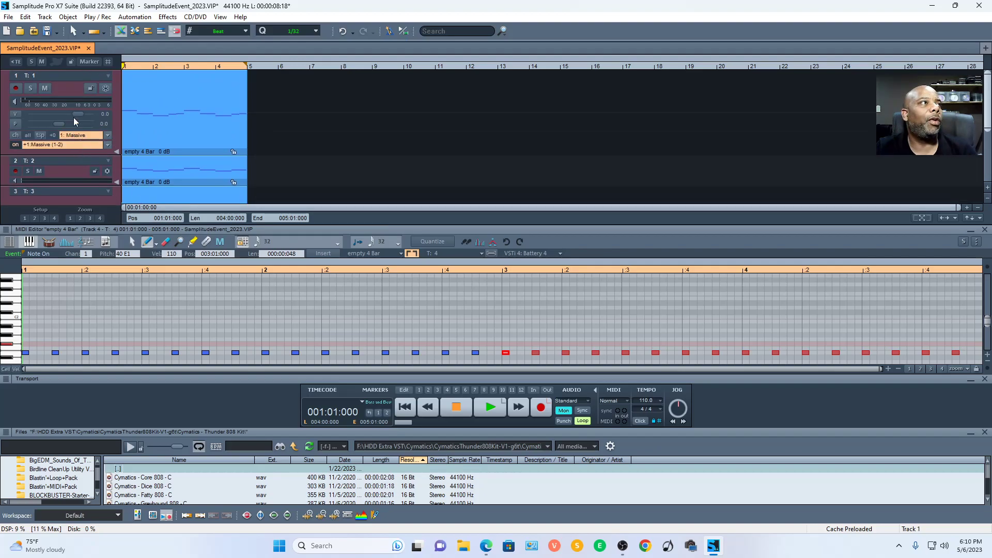
{"action": "double_click", "coordinate": [59, 74]}
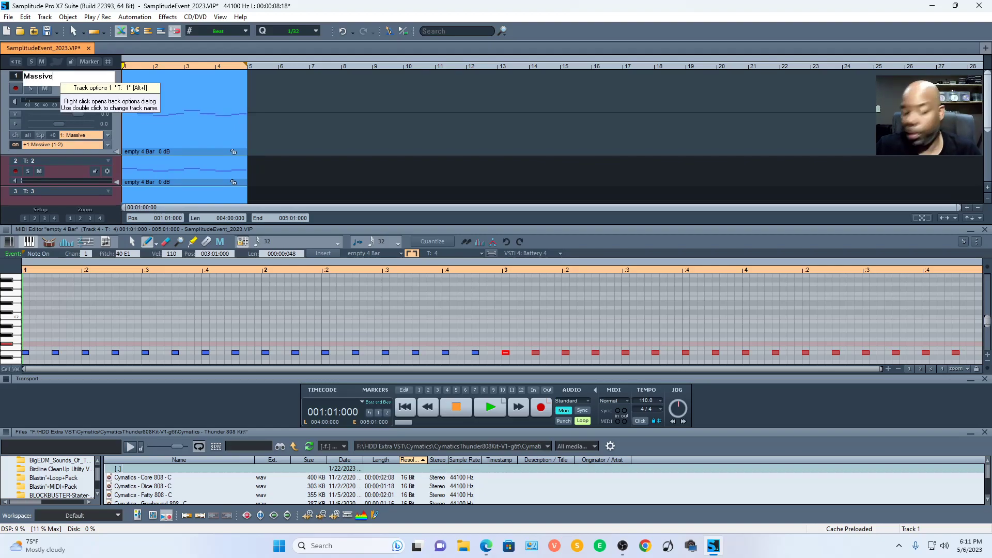
{"action": "key", "text": "Return"}
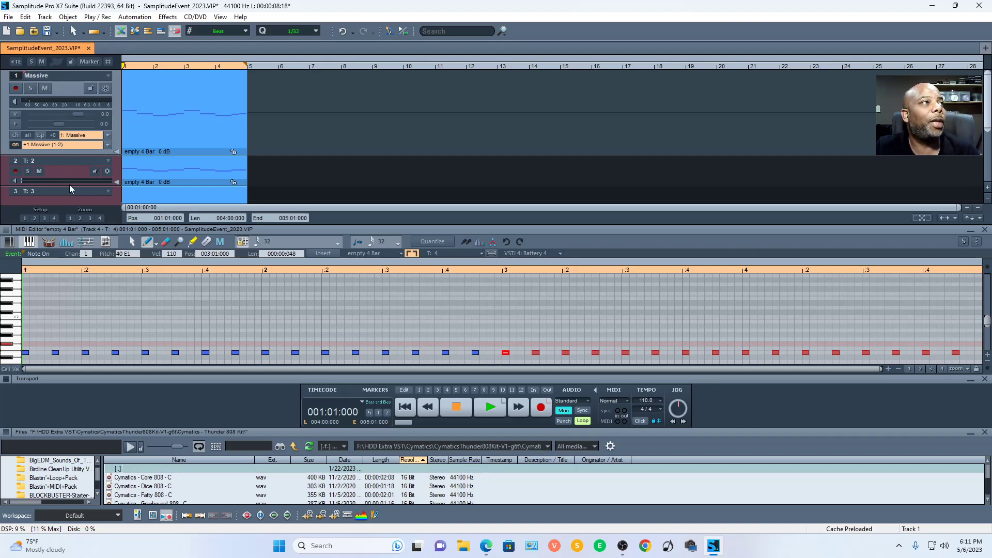
Step: Enlarge track 2 in the arrangement and rename it as Ascencion
{"action": "left_click_drag", "start_coordinate": [74, 185], "coordinate": [74, 230]}
{"action": "scroll", "coordinate": [340, 145], "scroll_direction": "down", "scroll_amount": 2}
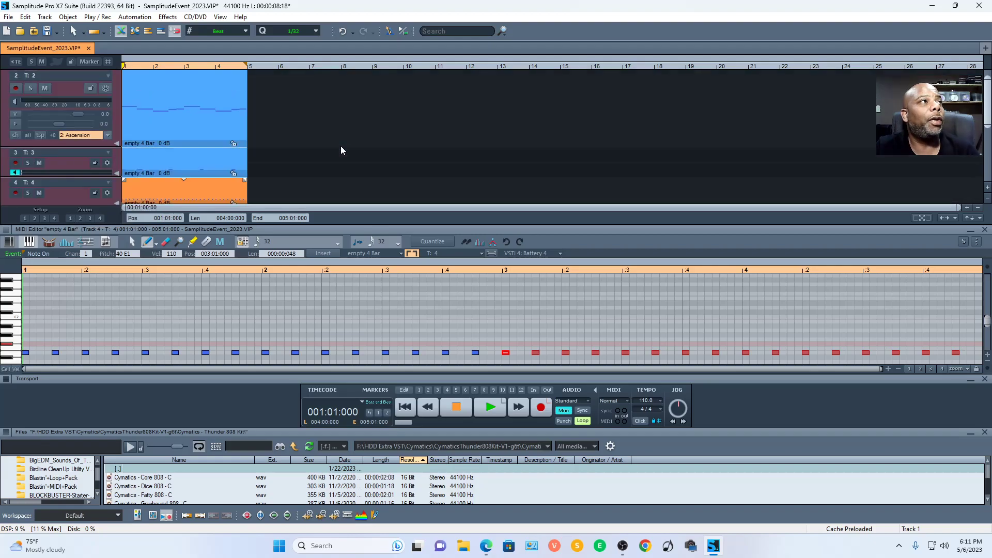
{"action": "scroll", "coordinate": [335, 147], "scroll_direction": "up", "scroll_amount": 2}
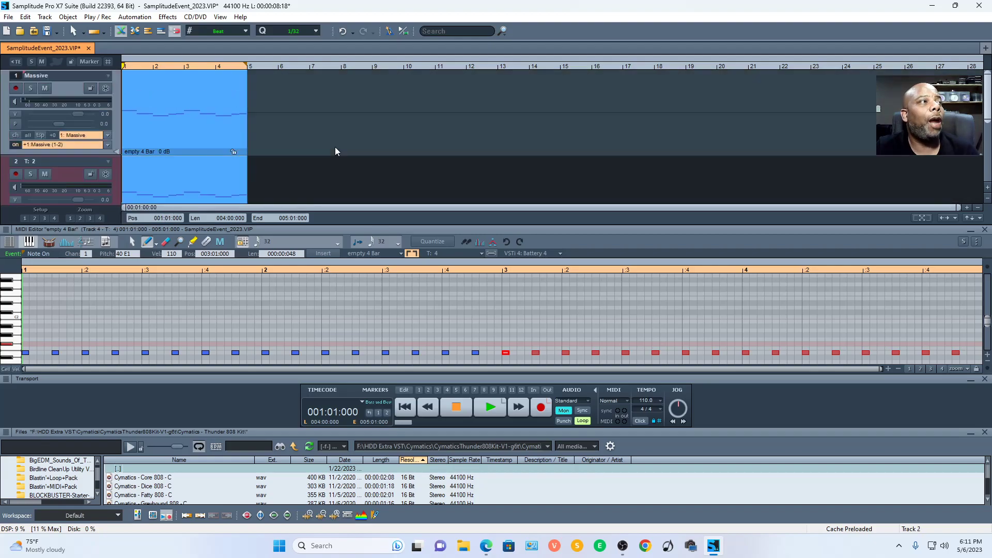
{"action": "left_click", "coordinate": [61, 162]}
{"action": "double_click", "coordinate": [61, 162]}
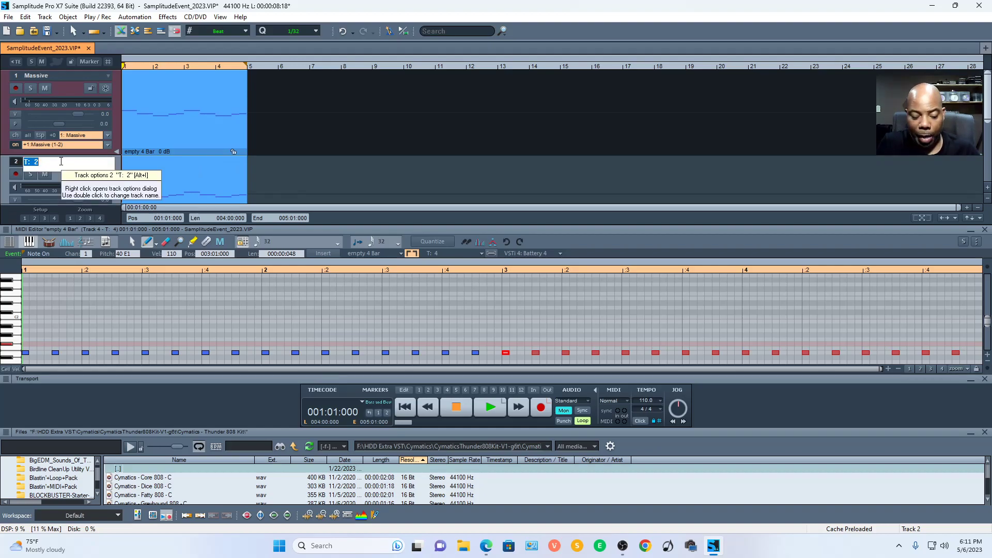
{"action": "type", "text": "a"}
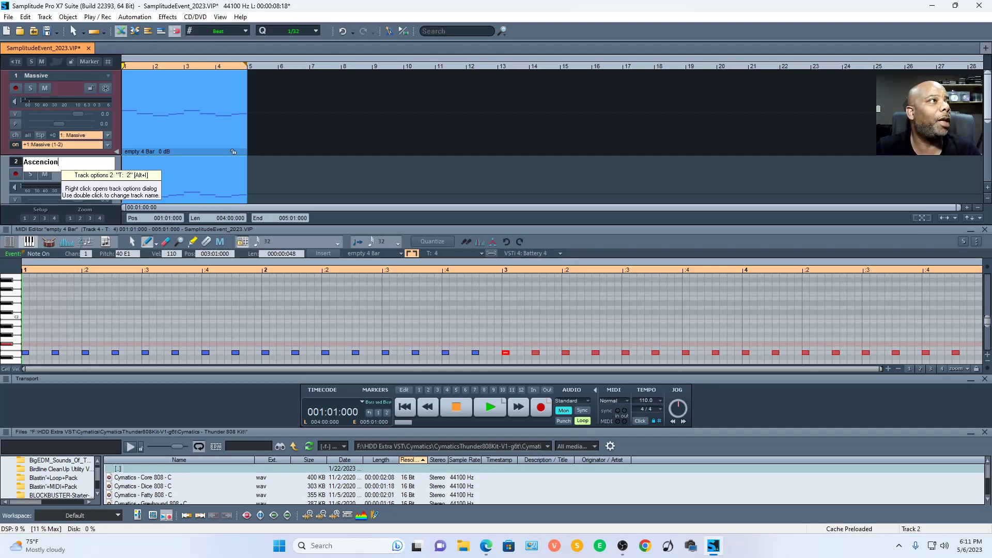
{"action": "scroll", "coordinate": [70, 159], "scroll_direction": "down", "scroll_amount": 3}
{"action": "scroll", "coordinate": [69, 159], "scroll_direction": "up", "scroll_amount": 3}
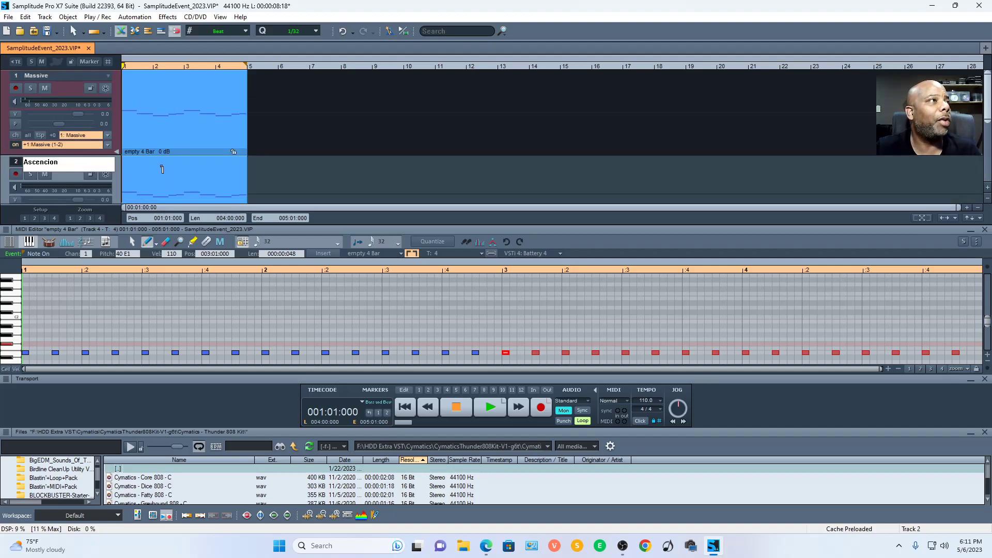
{"action": "left_click", "coordinate": [331, 169]}
{"action": "scroll", "coordinate": [331, 169], "scroll_direction": "down", "scroll_amount": 1}
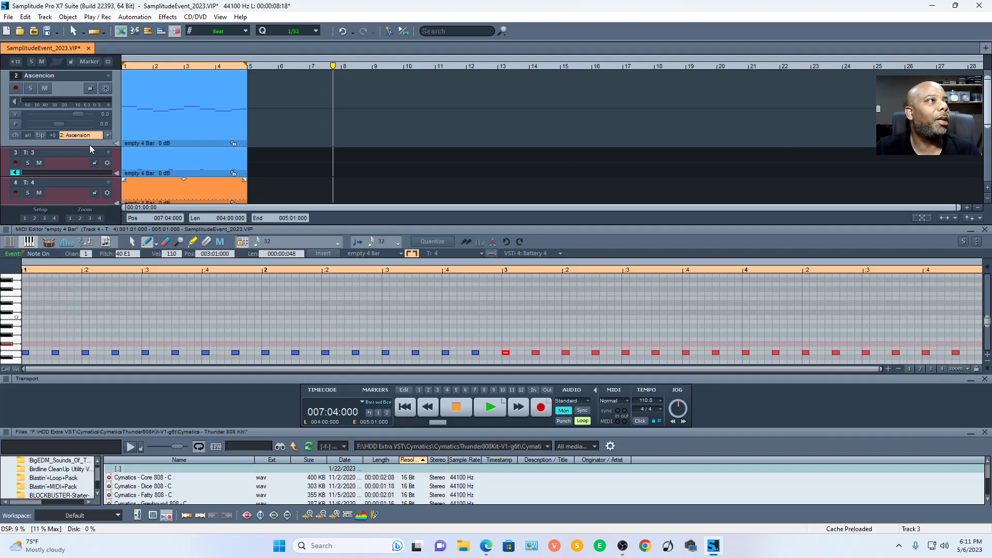
Step: Open track 2's name for editing and place the text cursor near the end of the word
{"action": "double_click", "coordinate": [45, 76]}
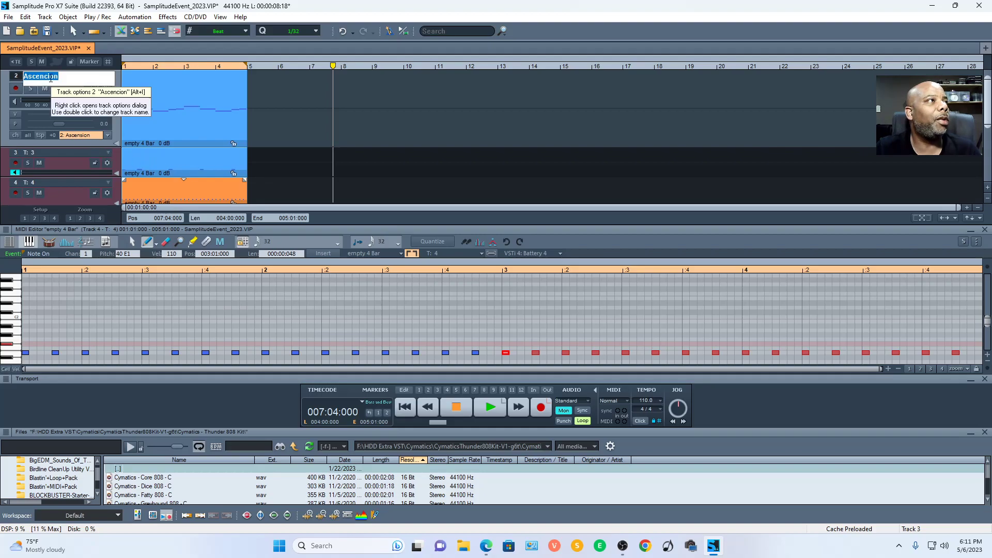
{"action": "left_click", "coordinate": [51, 77]}
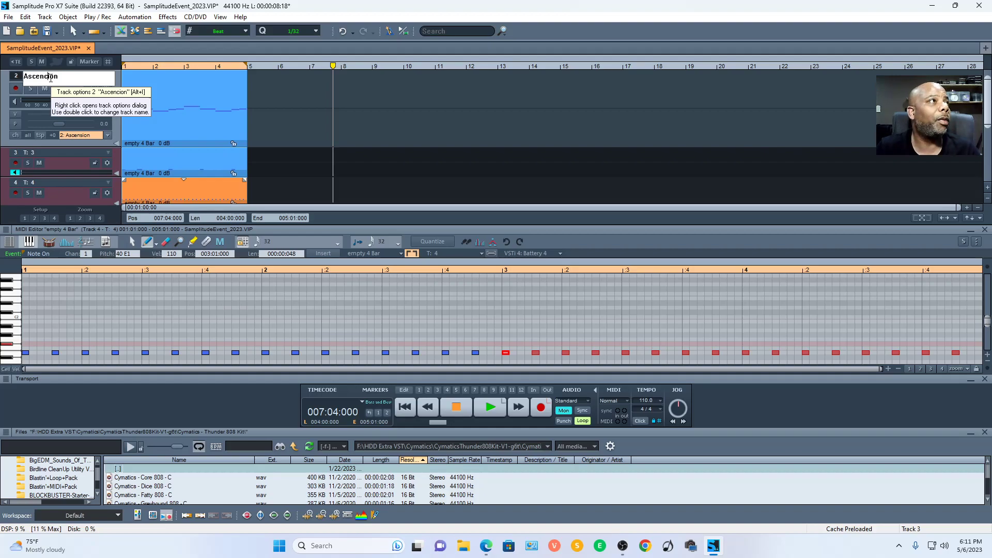
Step: Correct the spelling of track 2's name so that it reads Ascension
{"action": "key", "text": "BackSpace"}
{"action": "type", "text": "s"}
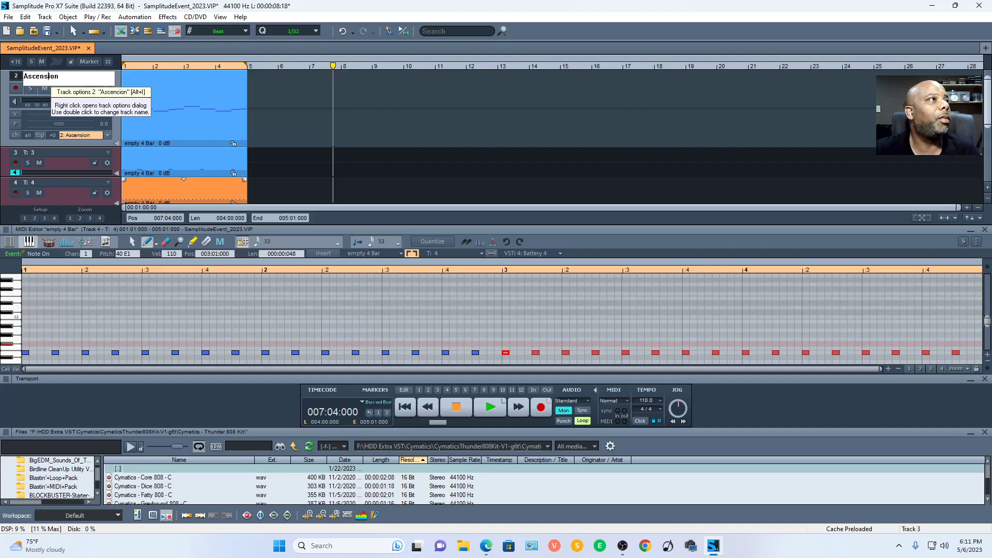
{"action": "left_click", "coordinate": [352, 141]}
Step: Enlarge track 3 to show its instrument slot and rename the track as Battery 4 Kit
{"action": "left_click", "coordinate": [85, 173]}
{"action": "left_click_drag", "start_coordinate": [76, 176], "coordinate": [79, 224]}
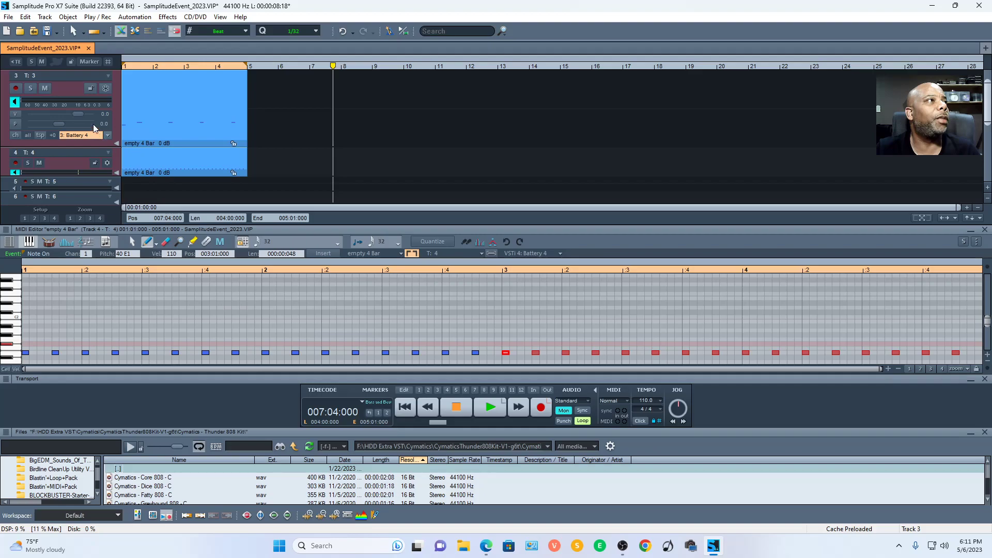
{"action": "double_click", "coordinate": [49, 77]}
{"action": "type", "text": "Battery 4 Kit"}
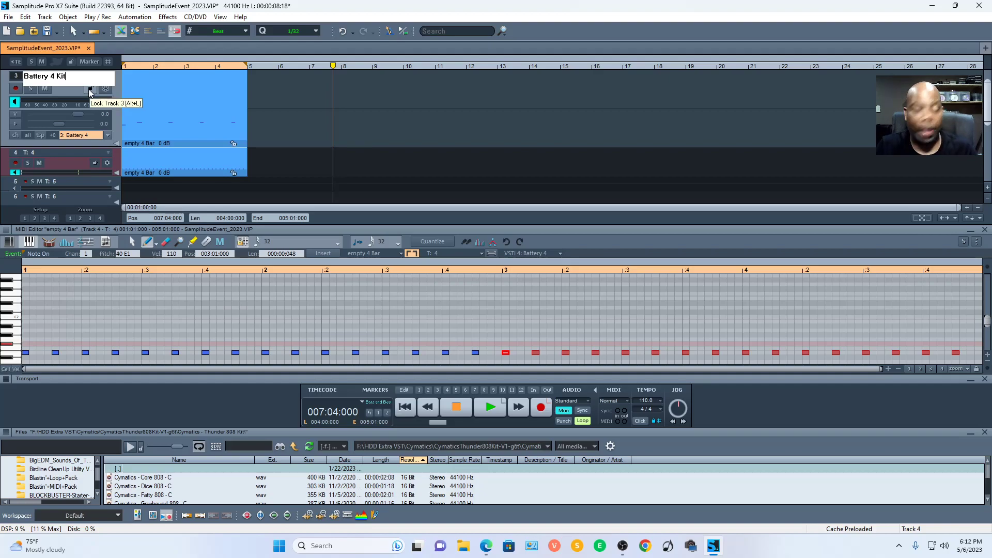
{"action": "key", "text": "Return"}
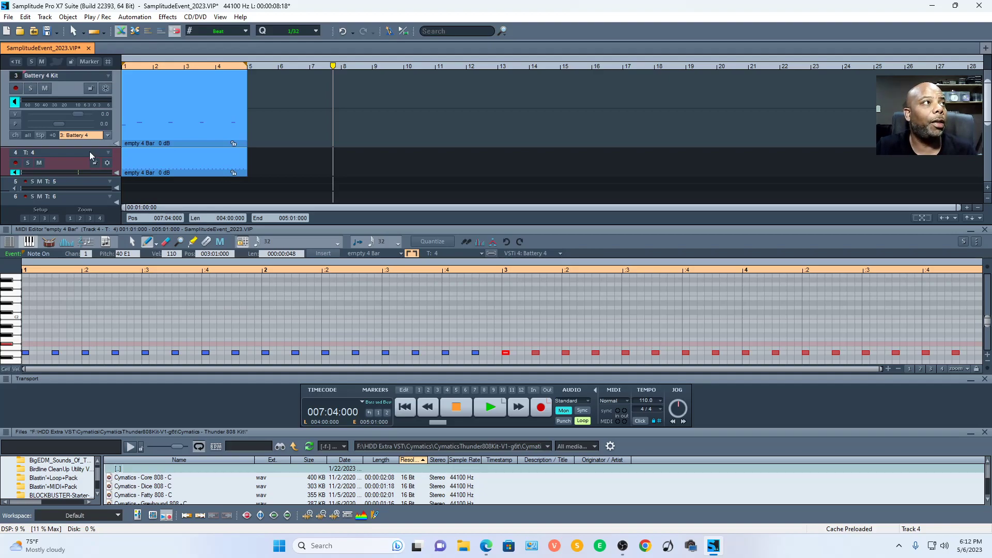
Step: Make track 4 taller and rename it as Battery 4 Hats
{"action": "left_click_drag", "start_coordinate": [96, 177], "coordinate": [98, 199]}
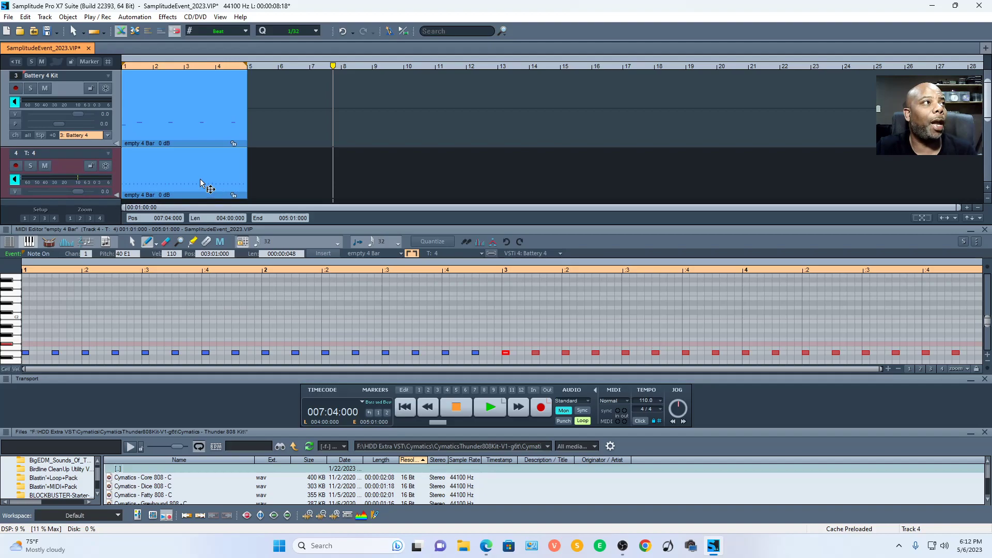
{"action": "left_click", "coordinate": [73, 154]}
{"action": "double_click", "coordinate": [57, 150]}
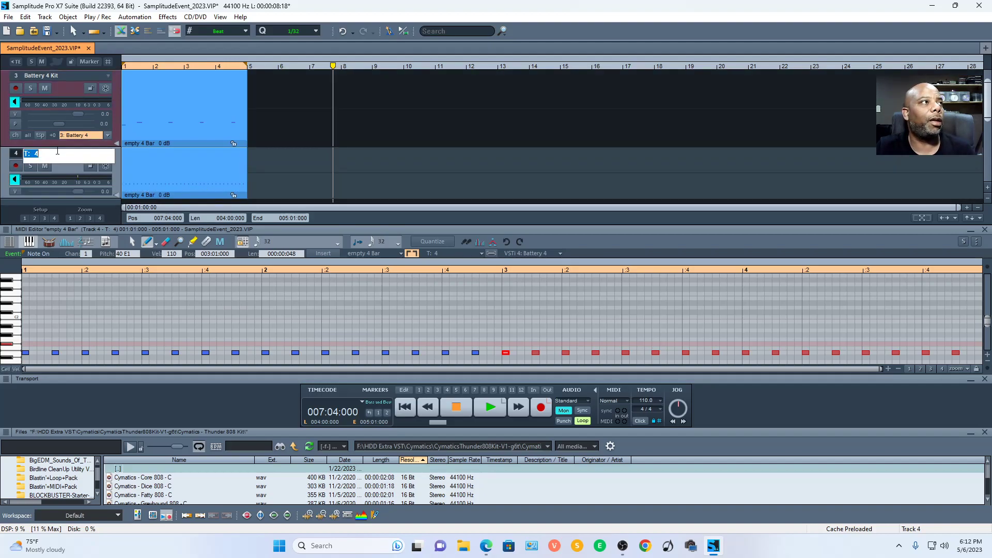
{"action": "type", "text": "Battery"}
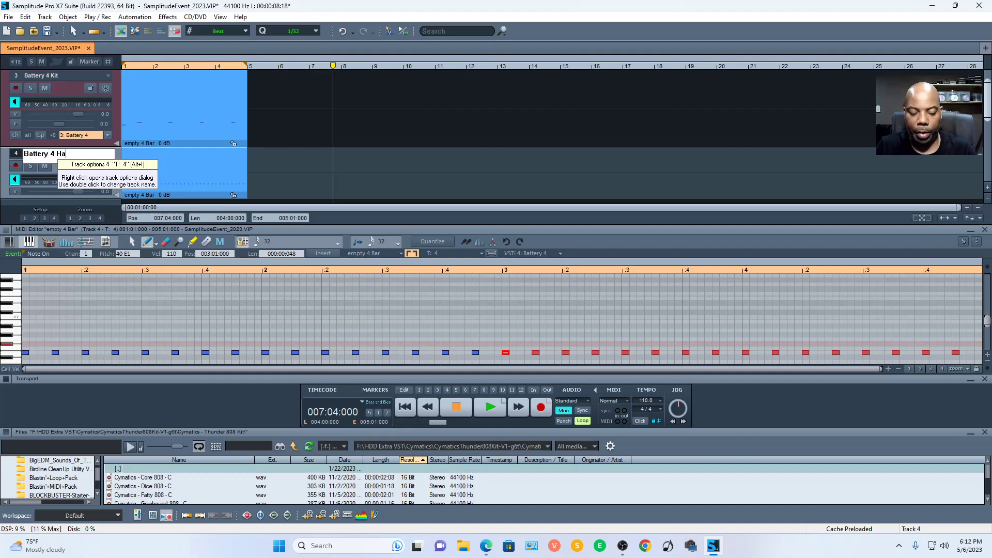
{"action": "key", "text": "Return"}
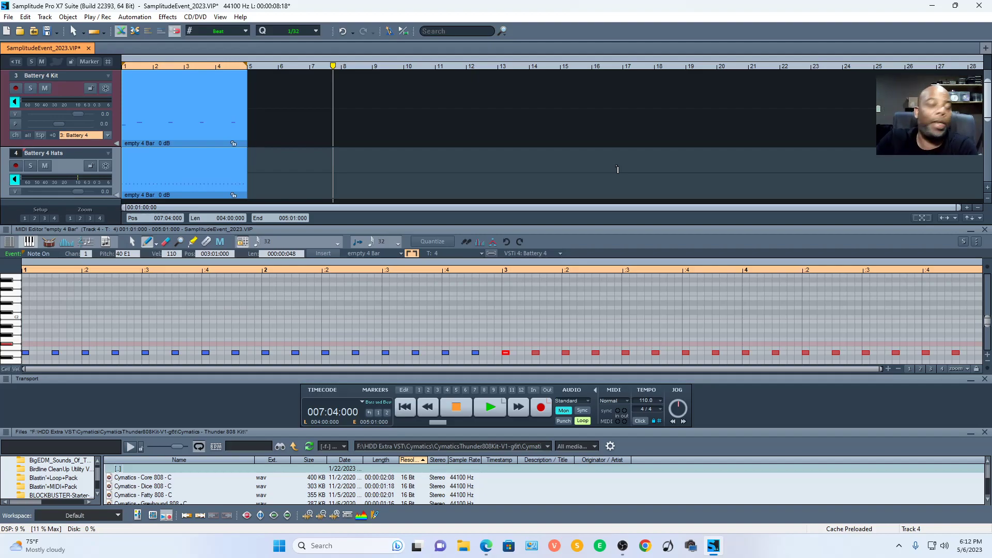
Step: Return to the start of the project, play the arrangement and stop playback
{"action": "left_click", "coordinate": [405, 408]}
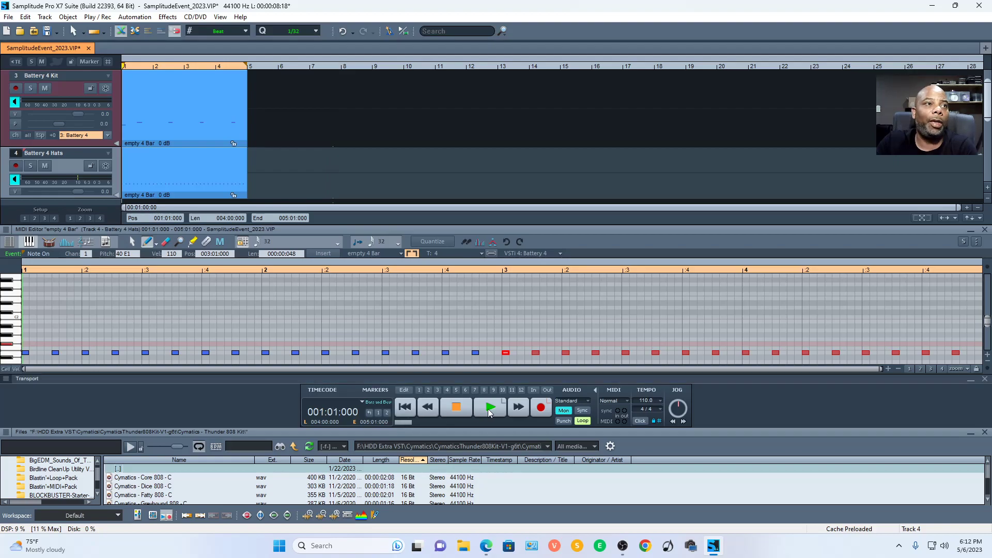
{"action": "left_click", "coordinate": [493, 410]}
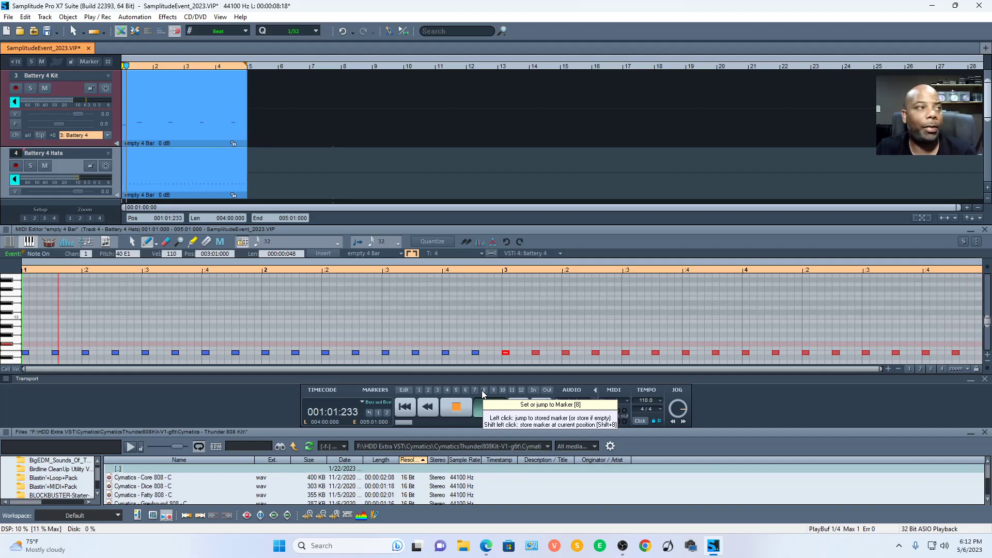
{"action": "key", "text": "space"}
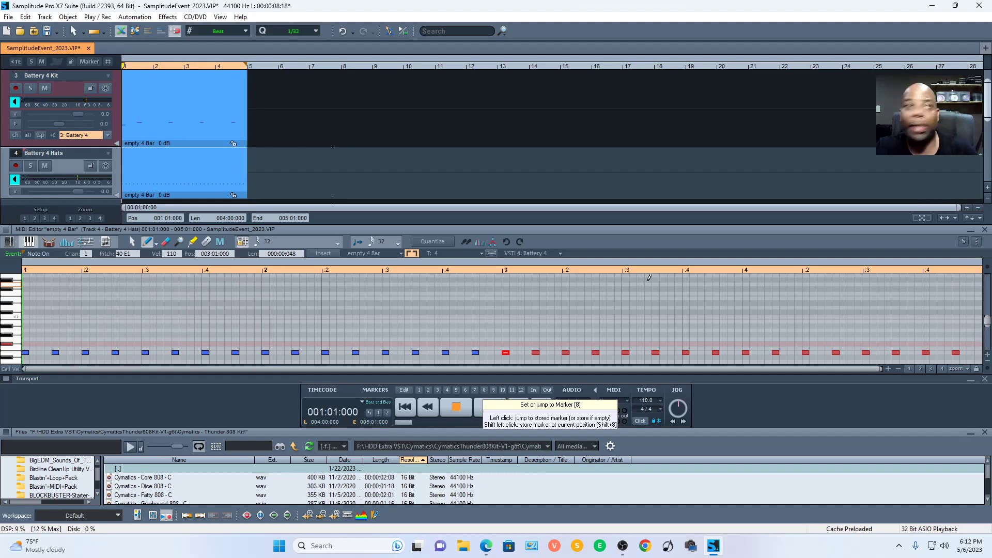
Step: Enlarge track 5 and add the Kontakt 7 instrument to it with Simple routing, audio and MIDI on the same track
{"action": "scroll", "coordinate": [453, 171], "scroll_direction": "down", "scroll_amount": 2}
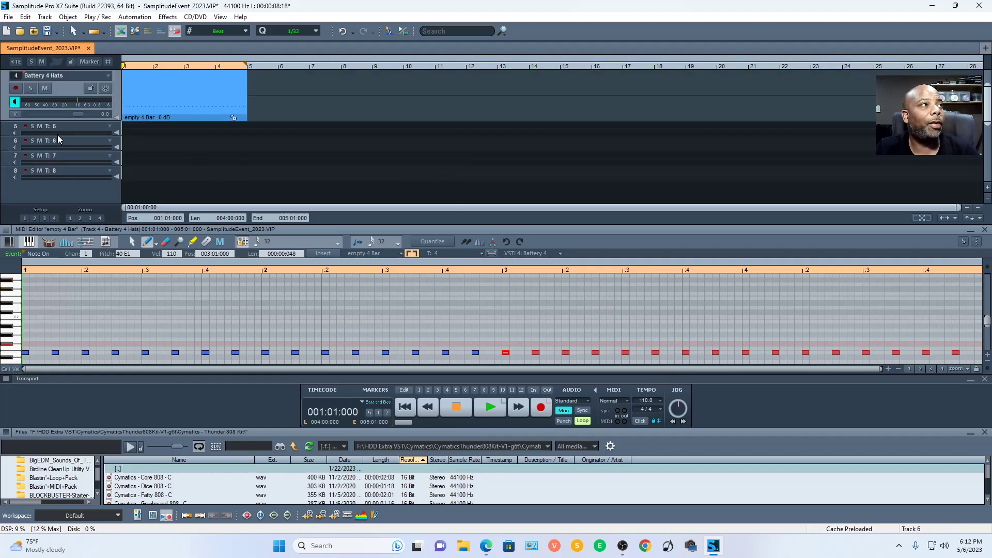
{"action": "left_click_drag", "start_coordinate": [59, 136], "coordinate": [95, 191]}
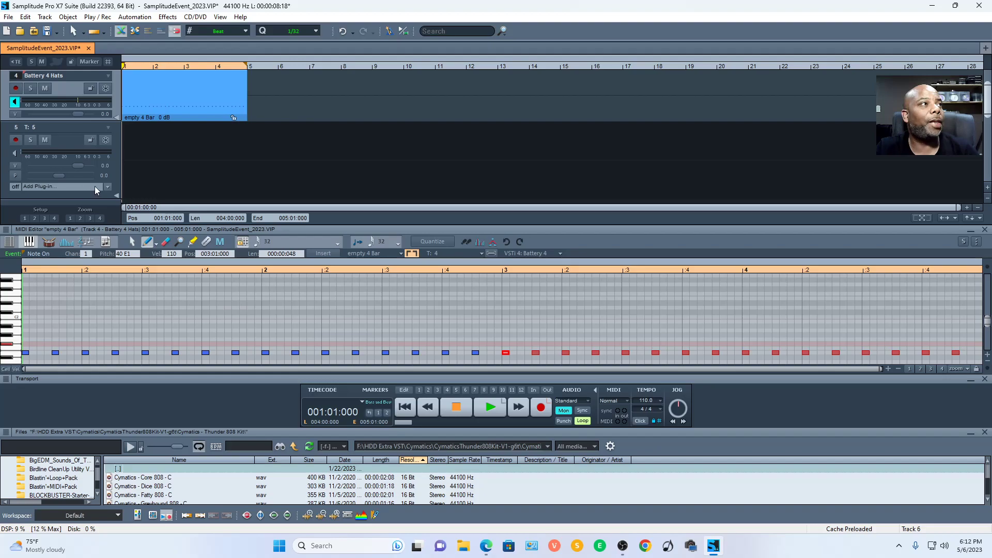
{"action": "left_click", "coordinate": [106, 187]}
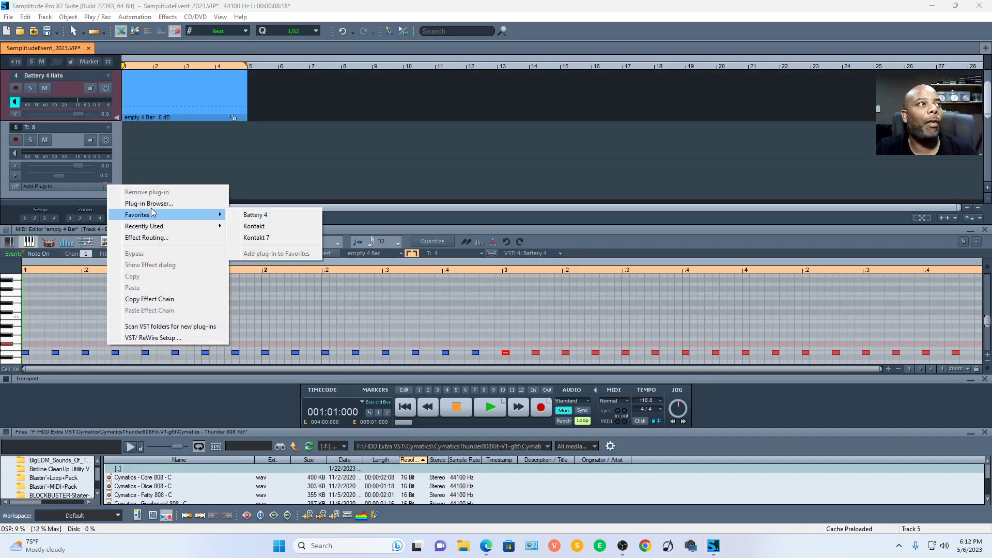
{"action": "left_click", "coordinate": [149, 203]}
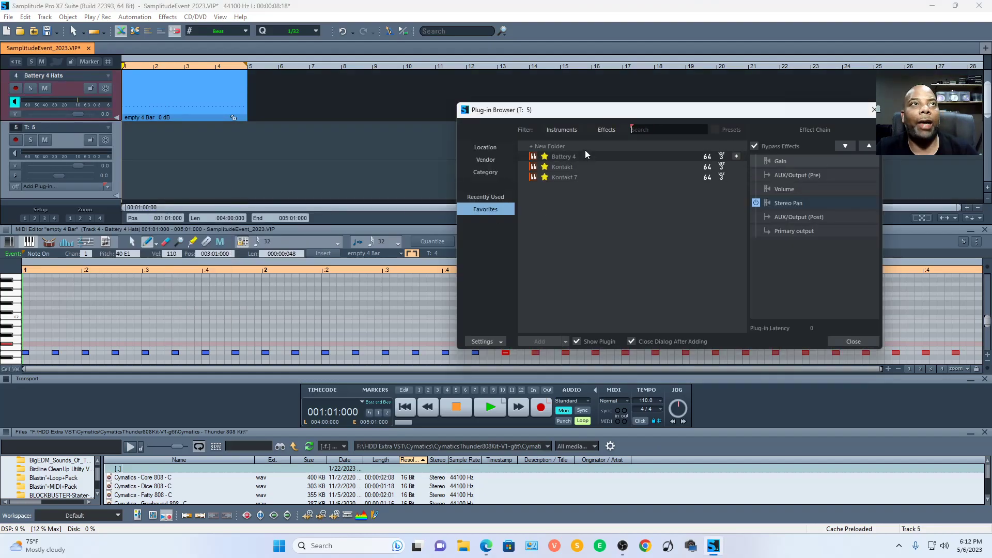
{"action": "left_click", "coordinate": [572, 131]}
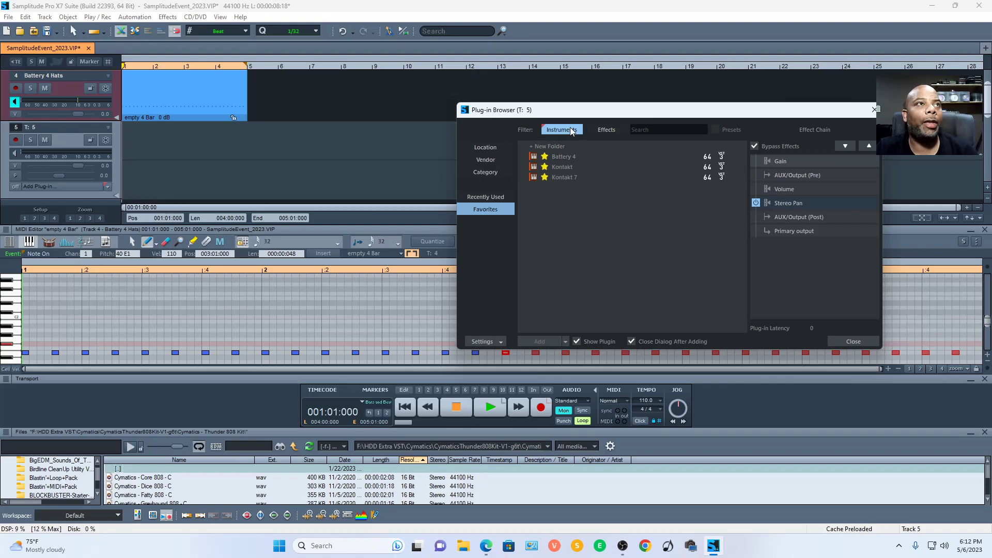
{"action": "double_click", "coordinate": [562, 177]}
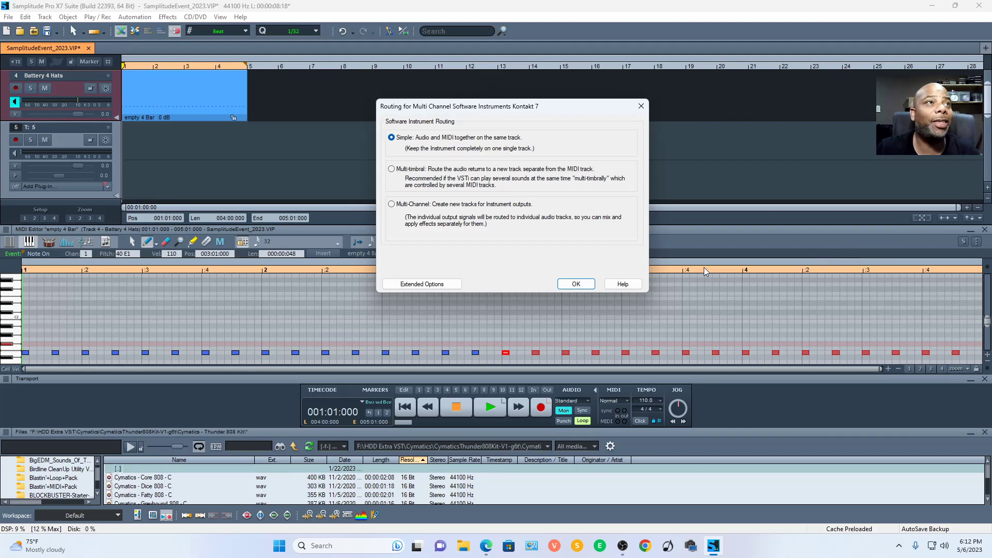
{"action": "left_click", "coordinate": [577, 284]}
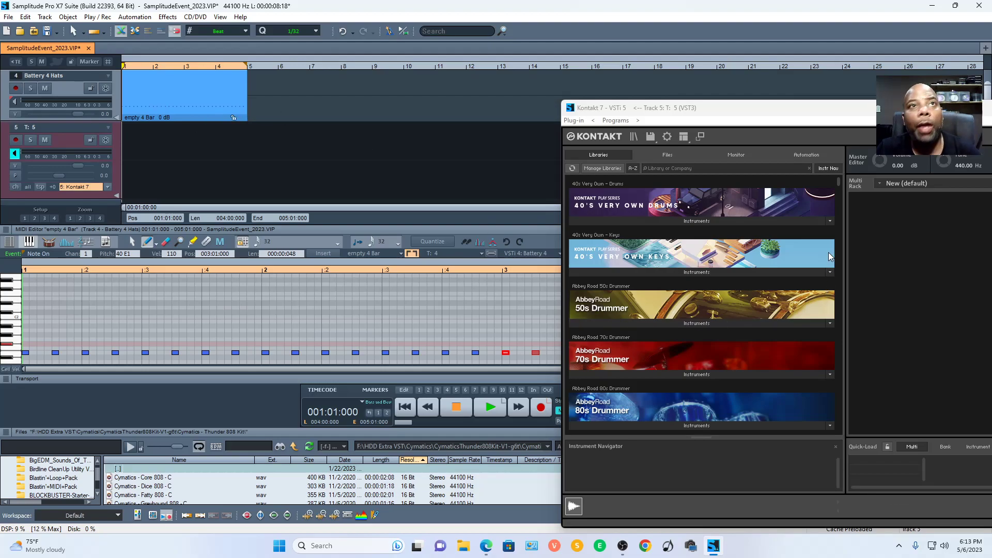
Step: Try out Thrill.nki from the Thrill library in Kontakt 7 and remove it from the rack
{"action": "left_click_drag", "start_coordinate": [835, 113], "coordinate": [515, 75]}
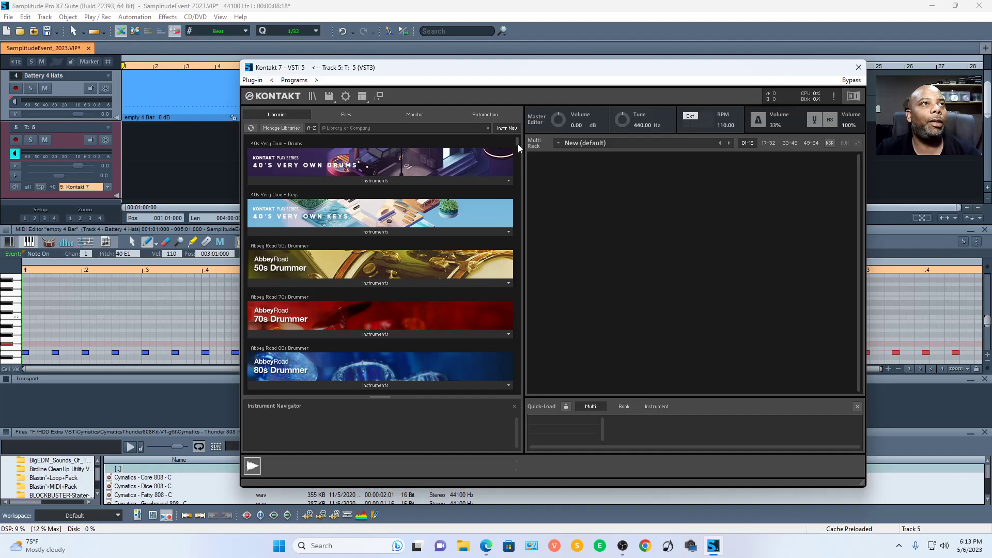
{"action": "left_click_drag", "start_coordinate": [518, 143], "coordinate": [521, 396]}
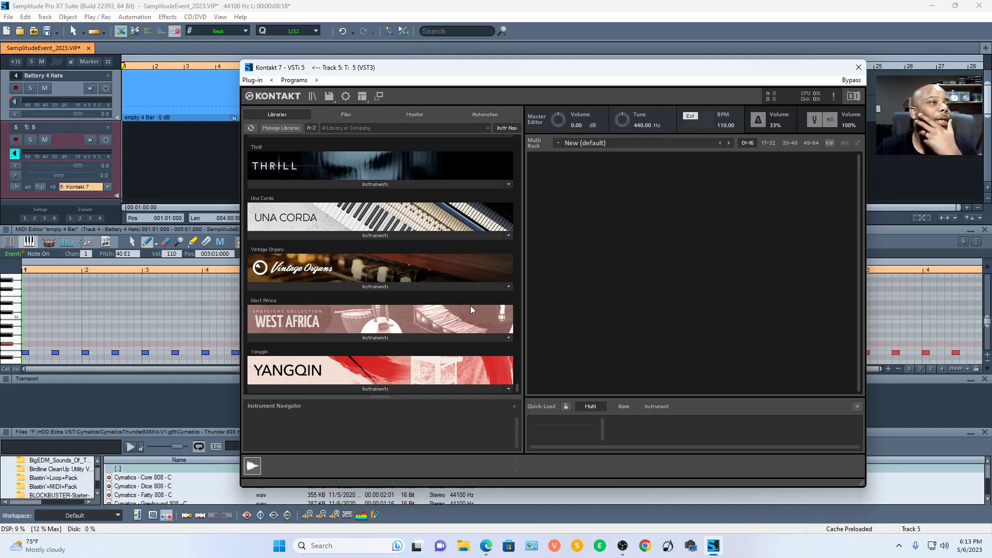
{"action": "left_click", "coordinate": [370, 184]}
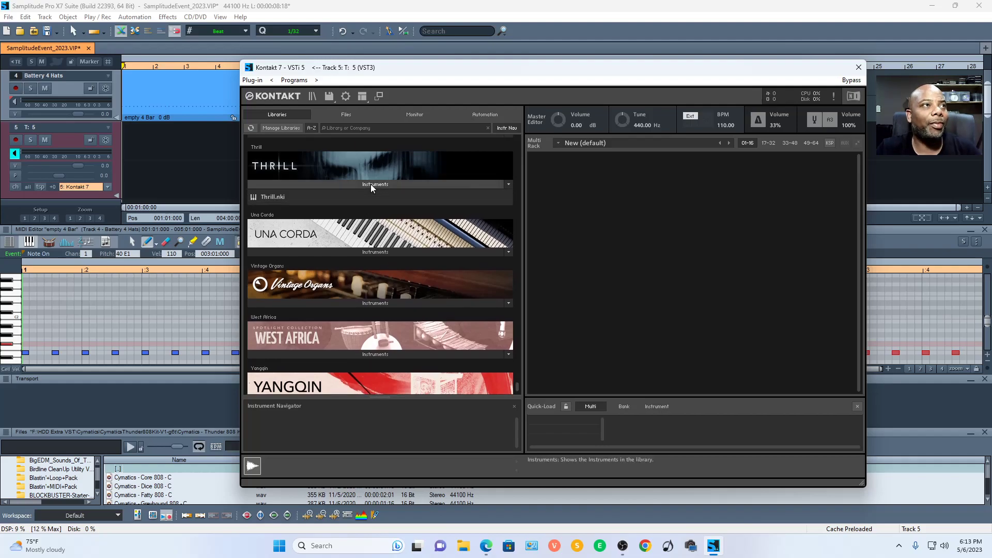
{"action": "left_click", "coordinate": [271, 196]}
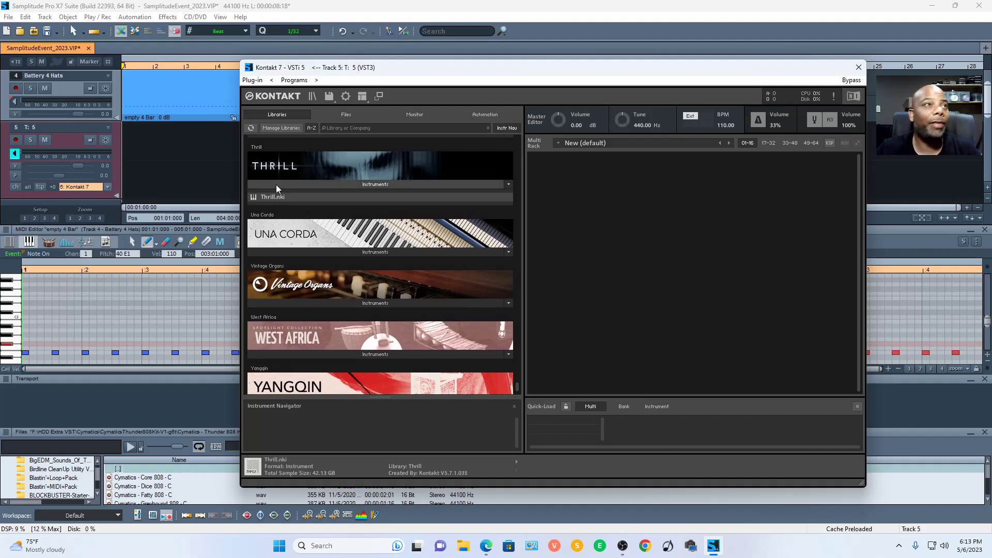
{"action": "left_click_drag", "start_coordinate": [703, 71], "coordinate": [577, 79]}
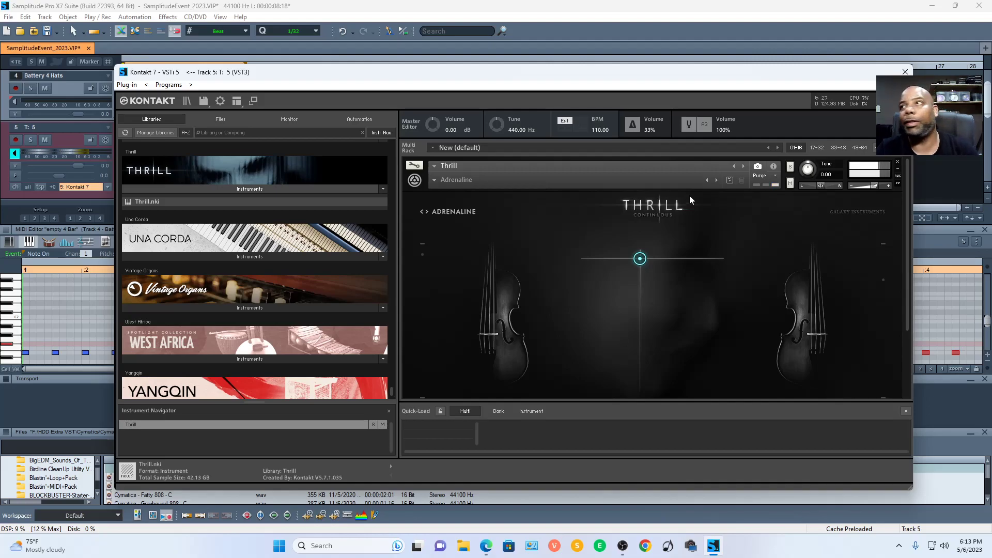
{"action": "left_click", "coordinate": [897, 159]}
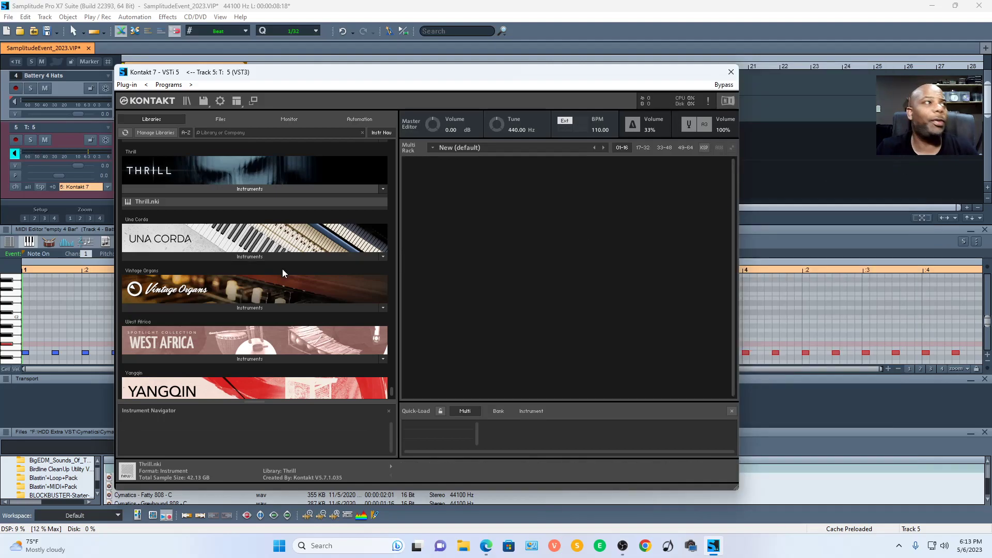
Step: Load The Grandeur.nki piano from The Grandeur library on track 5 and close the Kontakt 7 window
{"action": "scroll", "coordinate": [286, 271], "scroll_direction": "up", "scroll_amount": 4}
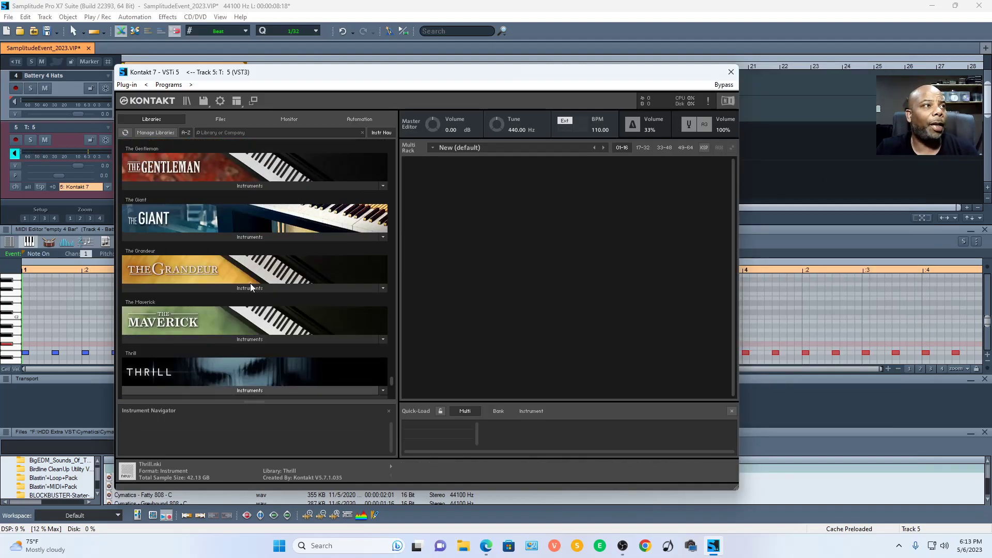
{"action": "left_click", "coordinate": [250, 288]}
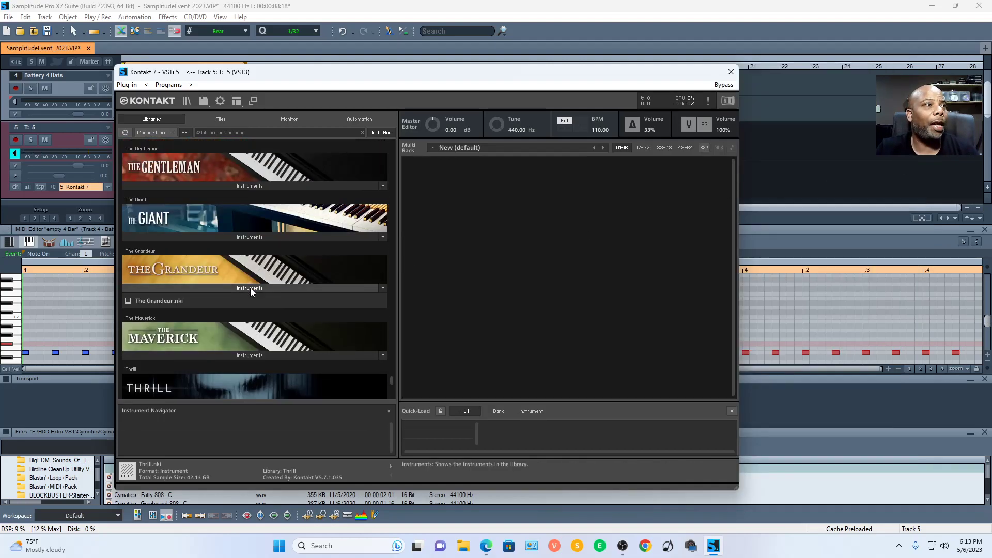
{"action": "double_click", "coordinate": [163, 298]}
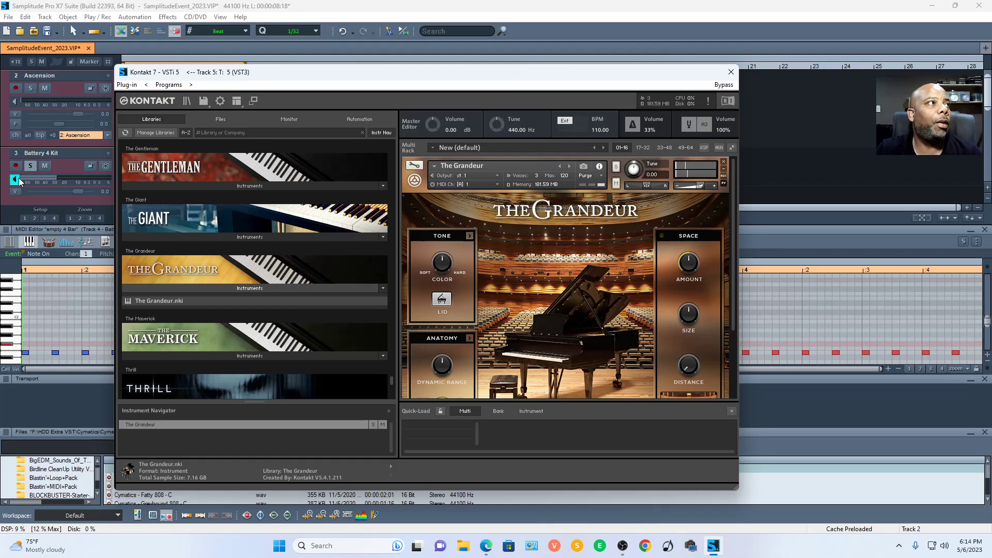
{"action": "left_click", "coordinate": [810, 168]}
{"action": "left_click", "coordinate": [821, 150]}
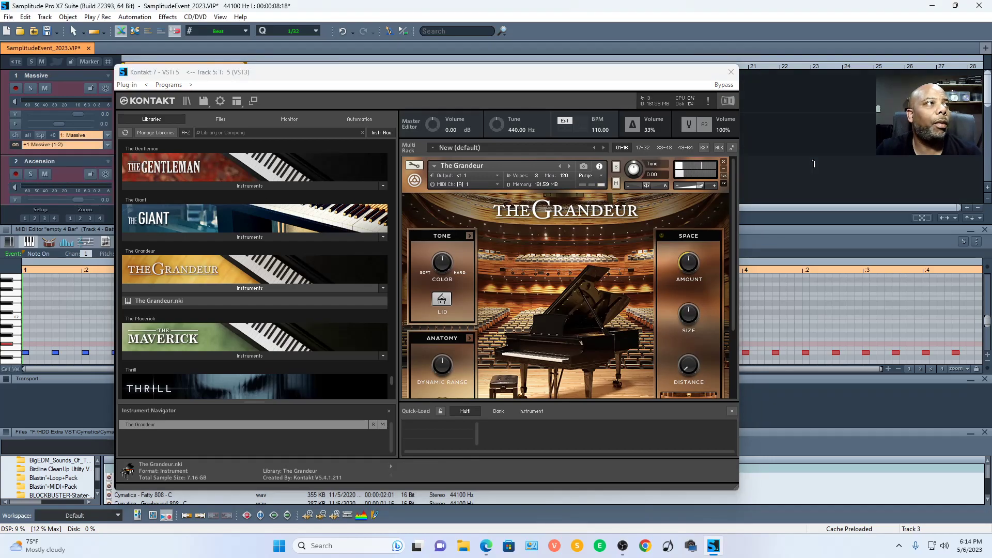
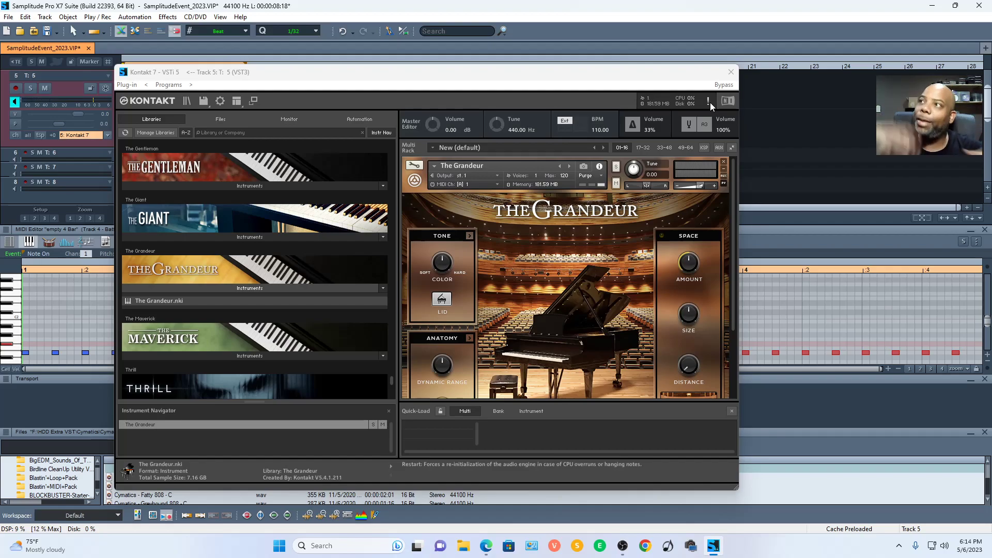
{"action": "key", "text": "space"}
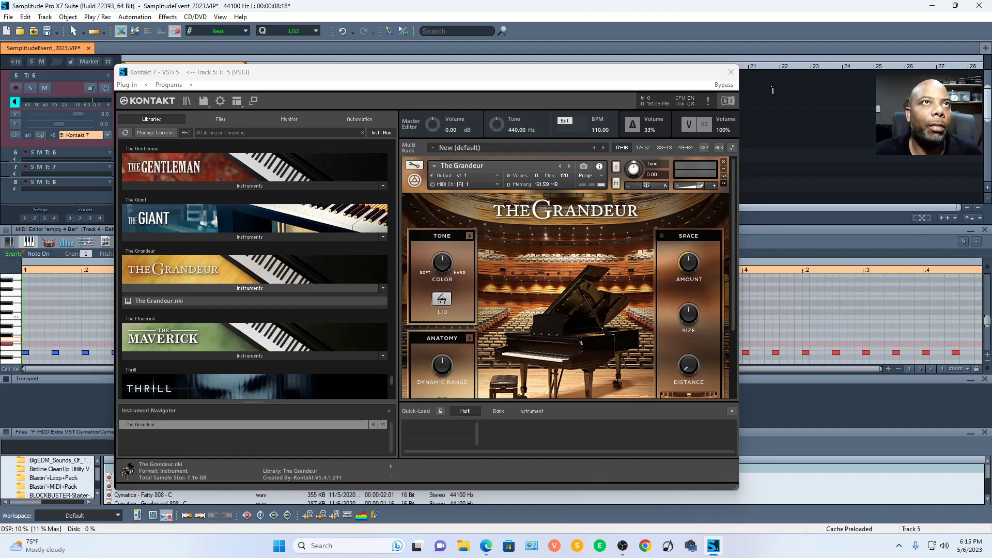
{"action": "left_click", "coordinate": [730, 71]}
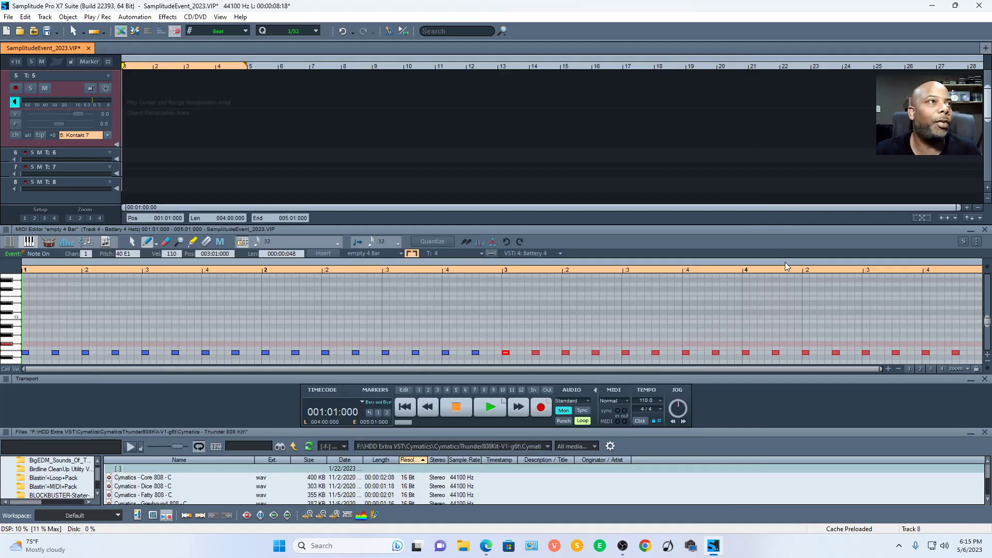
Step: Select the MIDI clip on the Massive track and play the arrangement from bar 3, beat 2
{"action": "scroll", "coordinate": [619, 161], "scroll_direction": "up", "scroll_amount": 5}
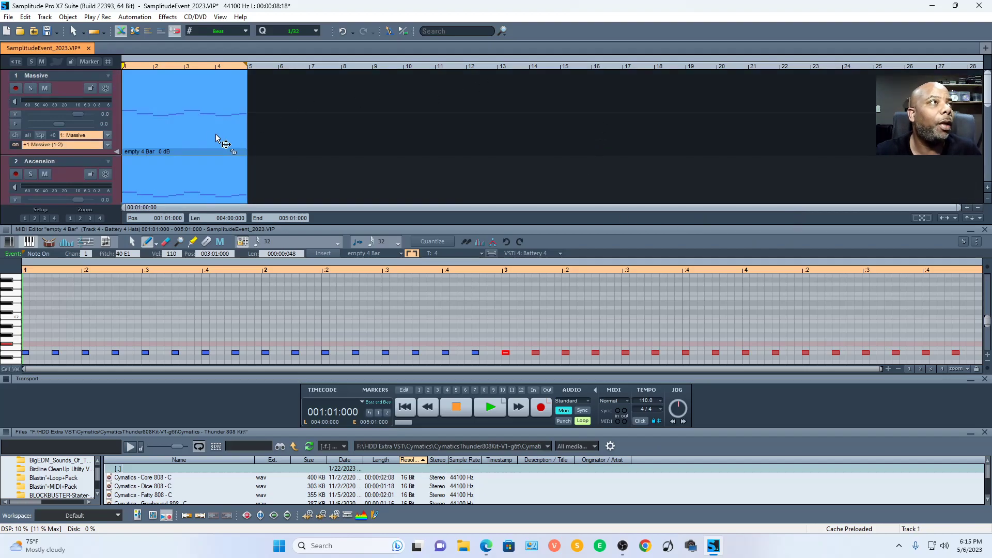
{"action": "left_click", "coordinate": [206, 139]}
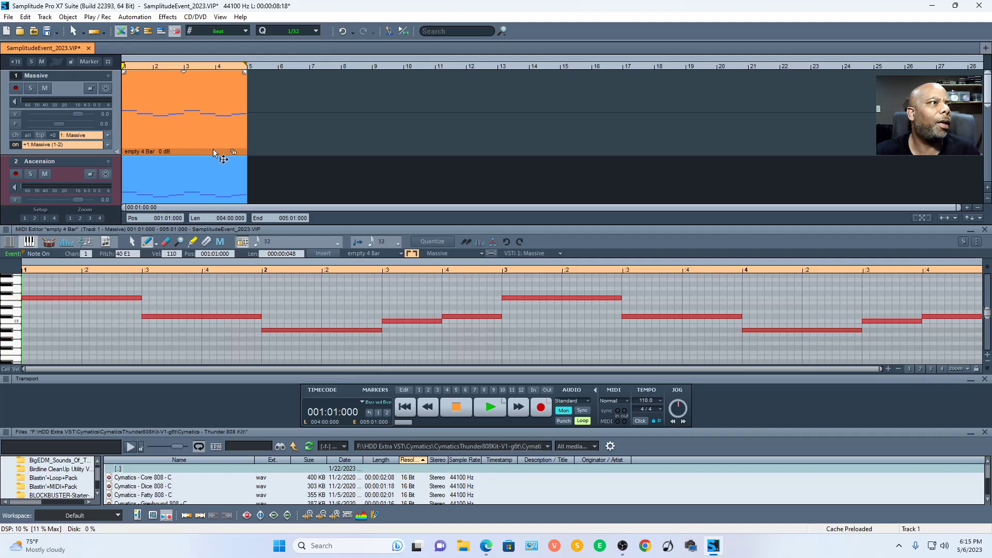
{"action": "left_click", "coordinate": [191, 192]}
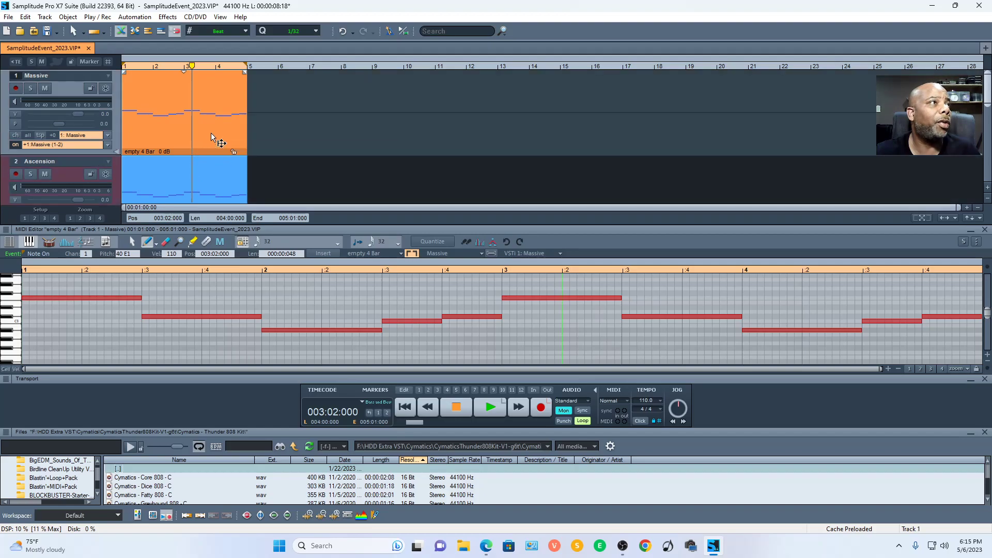
{"action": "key", "text": "space"}
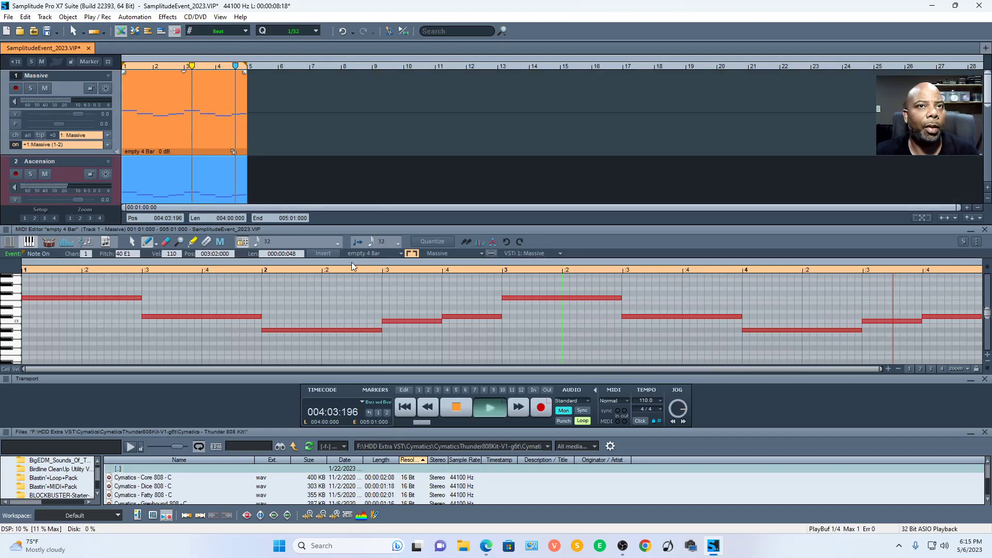
Step: Stop playback and raise the Massive clip's notes at the start of bars 2 and 4 to B2
{"action": "key", "text": "space"}
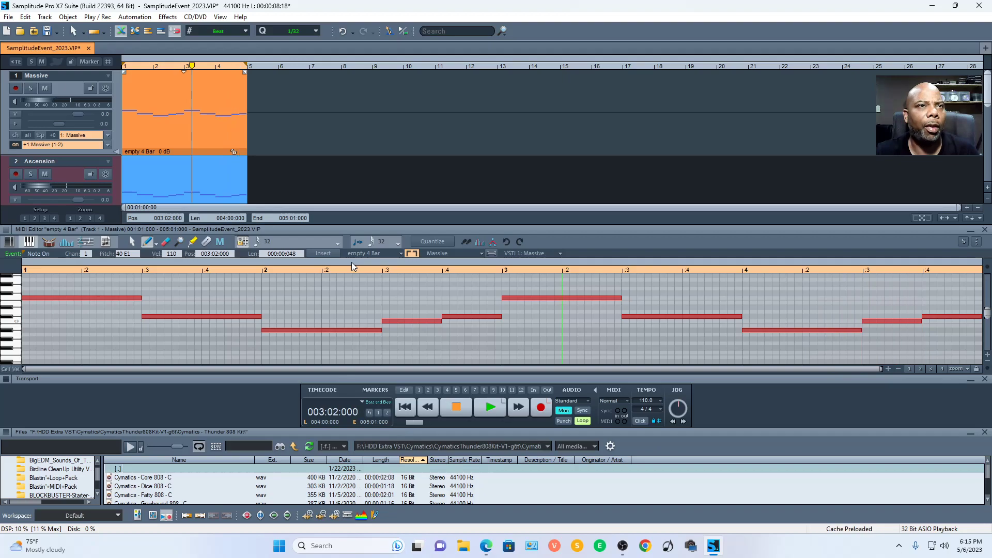
{"action": "left_click", "coordinate": [316, 350]}
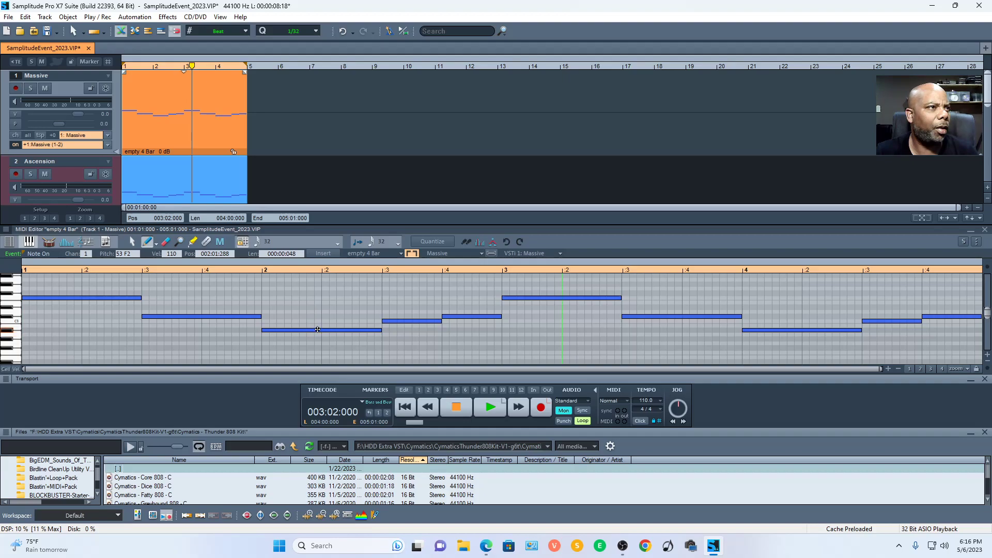
{"action": "left_click", "coordinate": [318, 329]}
{"action": "left_click_drag", "start_coordinate": [318, 328], "coordinate": [317, 325]}
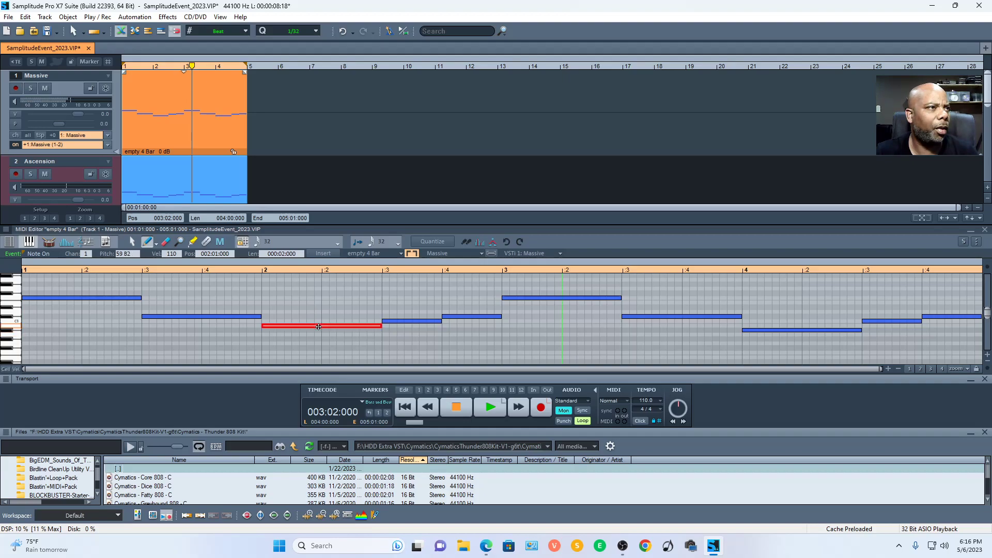
{"action": "mouse_move", "coordinate": [778, 330]}
{"action": "left_mouse_down"}
{"action": "mouse_move", "coordinate": [767, 325]}
{"action": "mouse_move", "coordinate": [781, 325]}
{"action": "left_mouse_up"}
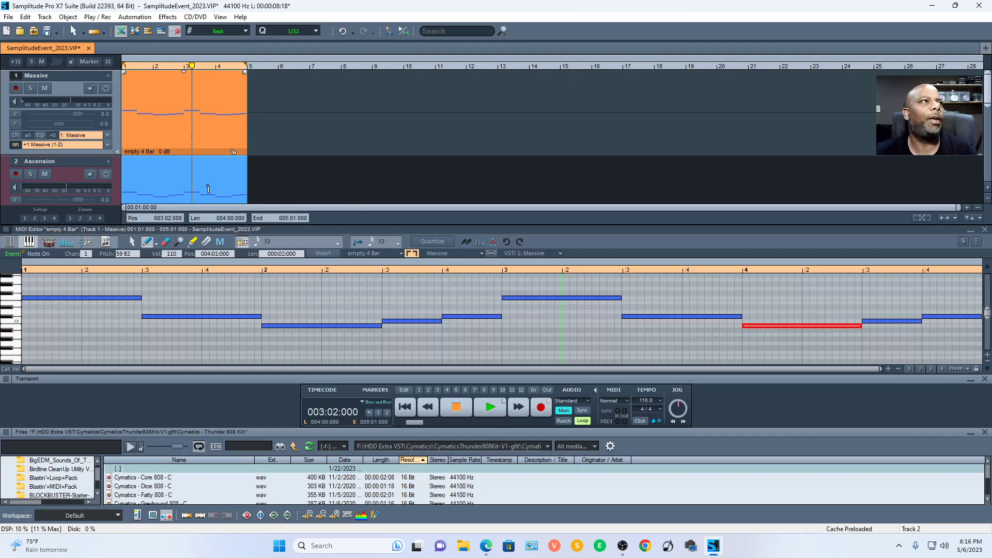
Step: Raise the Ascension clip's notes at the start of bars 2 and 4 to B2 and listen to the change
{"action": "left_click", "coordinate": [198, 201]}
{"action": "left_click", "coordinate": [289, 313]}
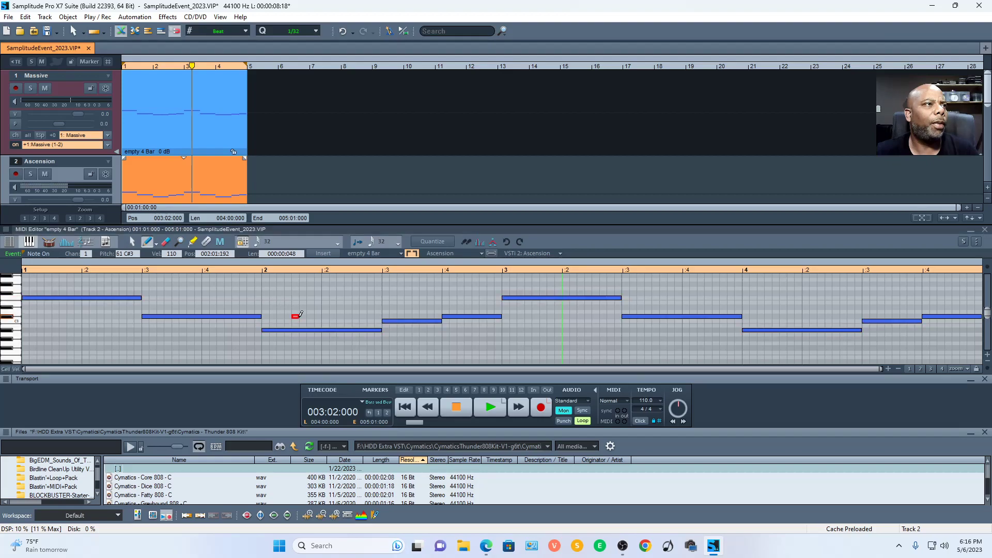
{"action": "mouse_move", "coordinate": [302, 316]}
{"action": "left_mouse_down"}
{"action": "mouse_move", "coordinate": [316, 325]}
{"action": "mouse_move", "coordinate": [307, 325]}
{"action": "left_mouse_up"}
{"action": "left_click", "coordinate": [823, 330]}
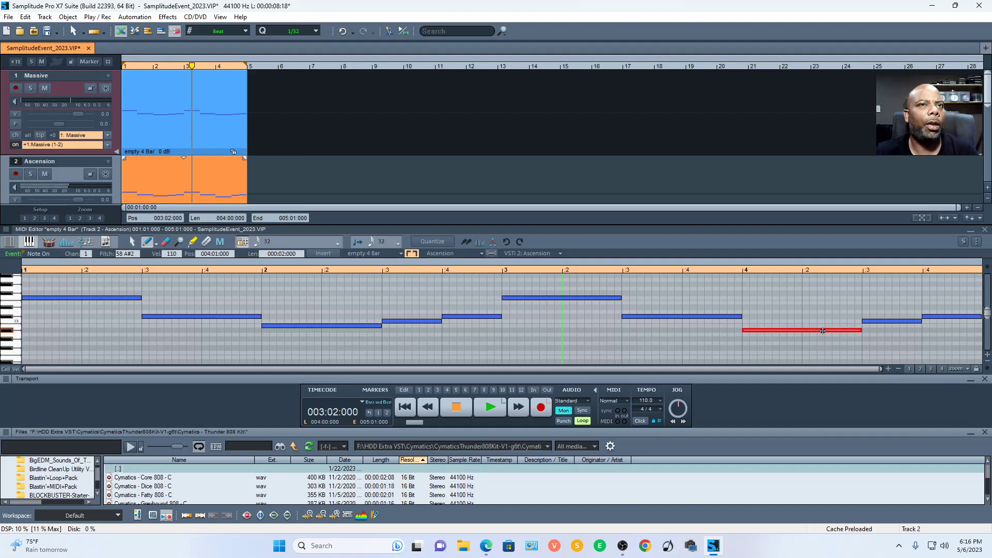
{"action": "left_click_drag", "start_coordinate": [824, 330], "coordinate": [825, 326]}
{"action": "key", "text": "space"}
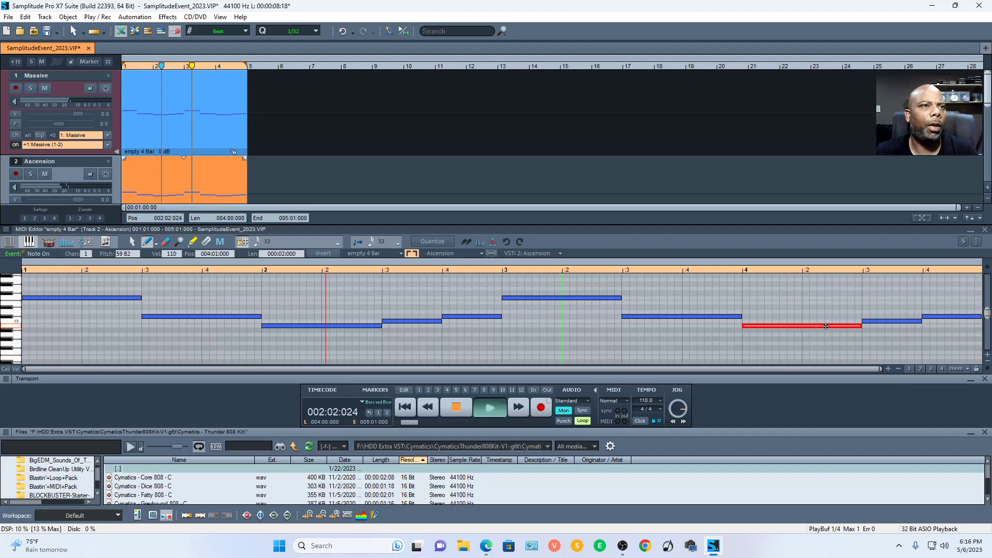
{"action": "key", "text": "space"}
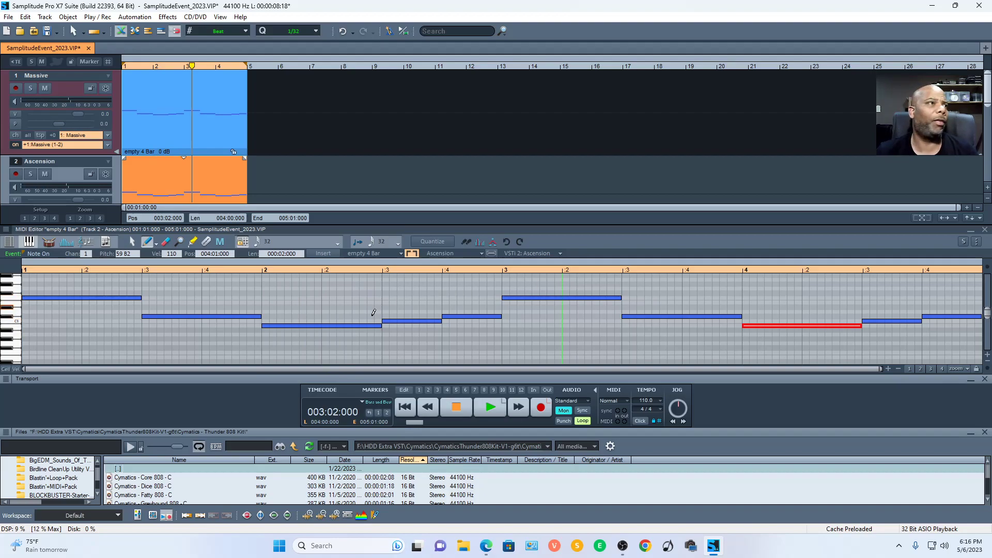
Step: Lower the Ascension clip's notes at the start of bars 2 and 4 back to A#2 and play the arrangement
{"action": "left_click_drag", "start_coordinate": [359, 325], "coordinate": [364, 330]}
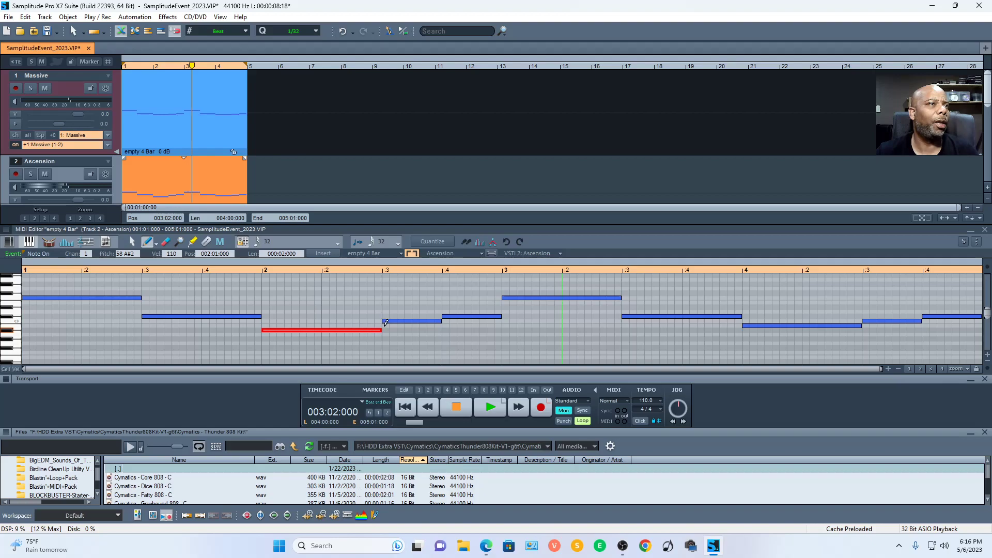
{"action": "left_click_drag", "start_coordinate": [813, 321], "coordinate": [809, 329]}
{"action": "key", "text": "space"}
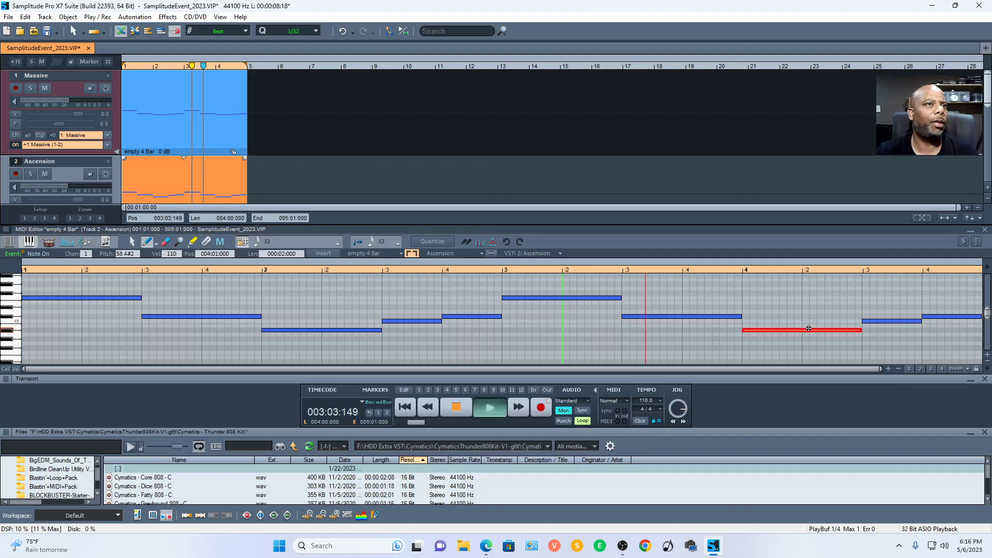
{"action": "key", "text": "space"}
{"action": "key", "text": "space"}
{"action": "key", "text": "space"}
Step: Lower the Massive clip's notes at the start of bars 4 and 2 back to A#2
{"action": "left_click", "coordinate": [224, 136]}
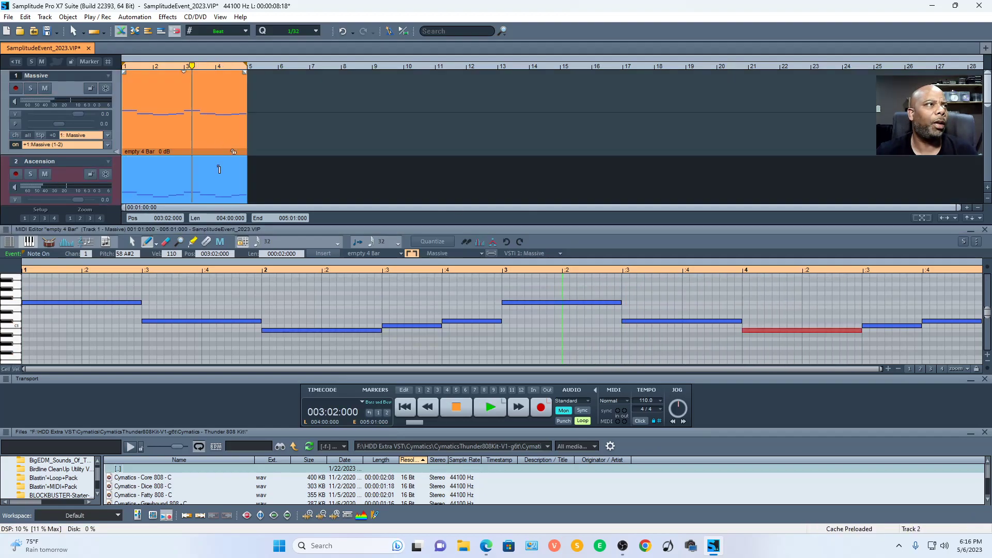
{"action": "left_click", "coordinate": [769, 328]}
{"action": "left_click_drag", "start_coordinate": [768, 332], "coordinate": [769, 337]}
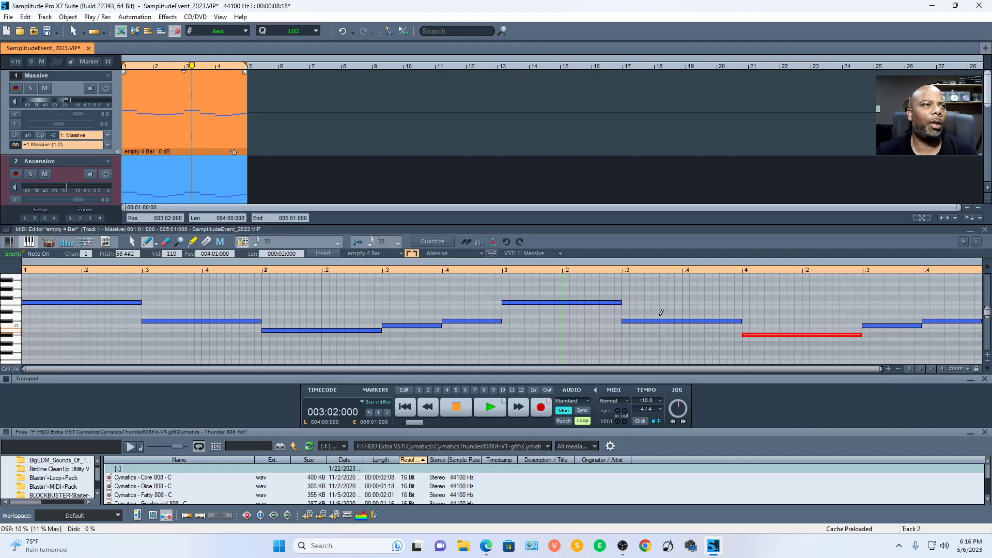
{"action": "left_click", "coordinate": [322, 330]}
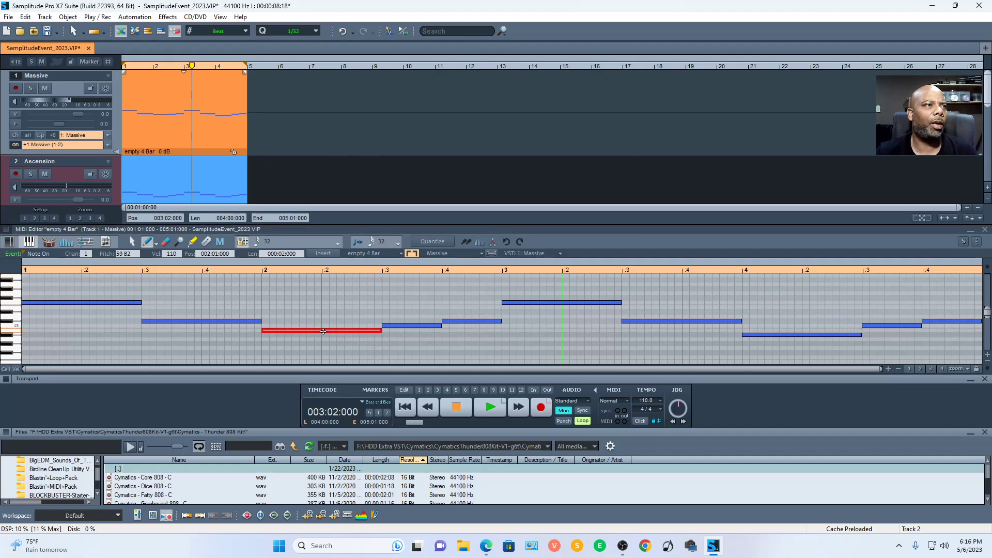
{"action": "left_click_drag", "start_coordinate": [324, 332], "coordinate": [324, 337]}
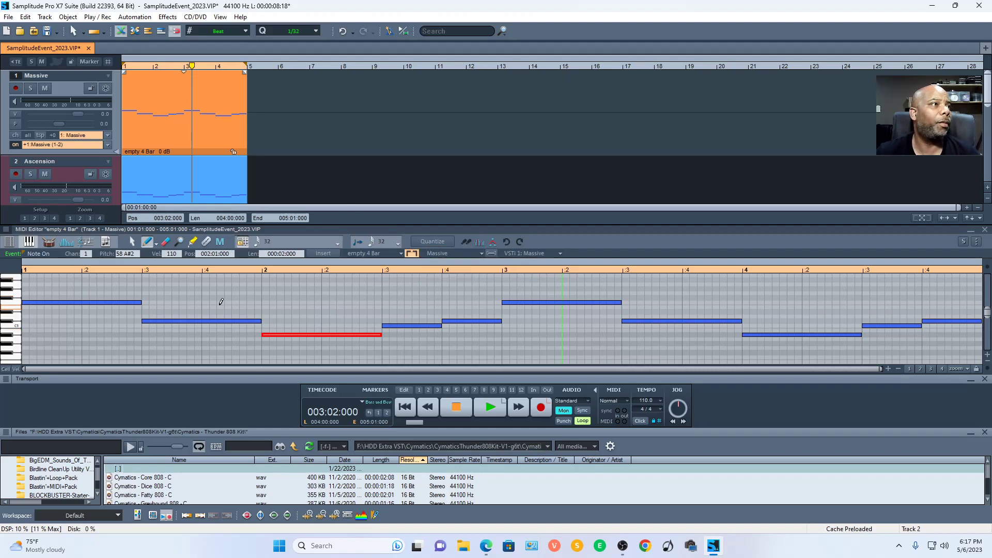
Step: Play the arrangement and highlight the F3, C#3 and A#2 rows of the Massive clip one after another
{"action": "left_click", "coordinate": [202, 320]}
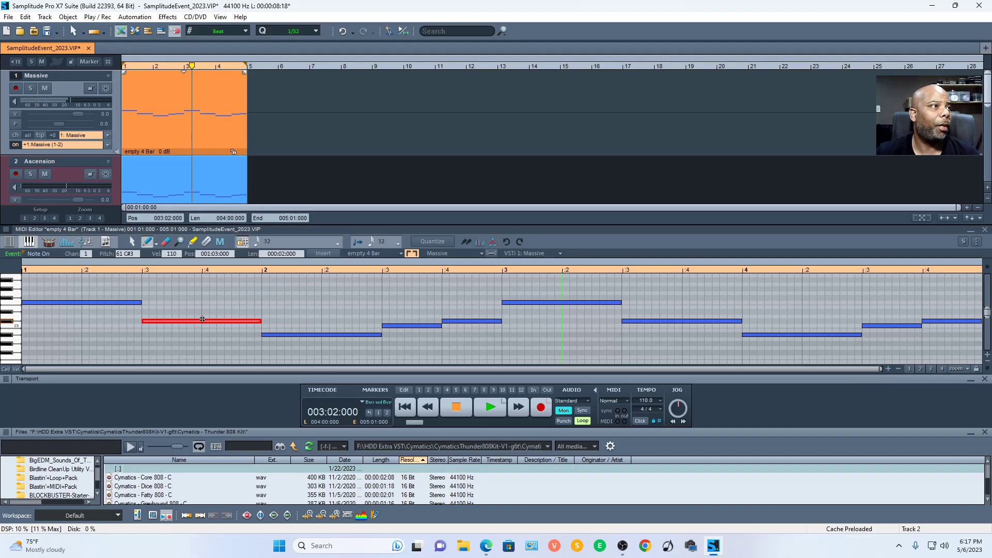
{"action": "key", "text": "space"}
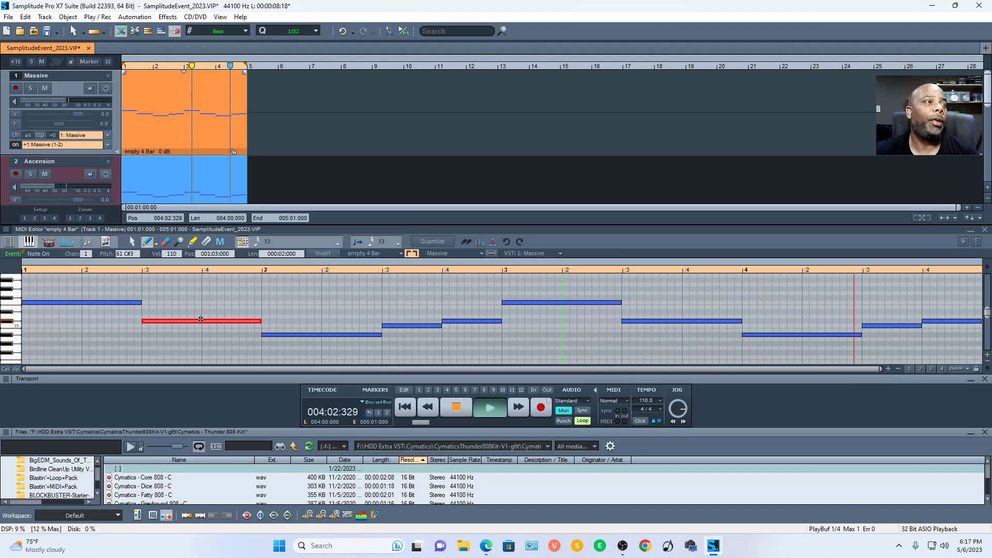
{"action": "key", "text": "space"}
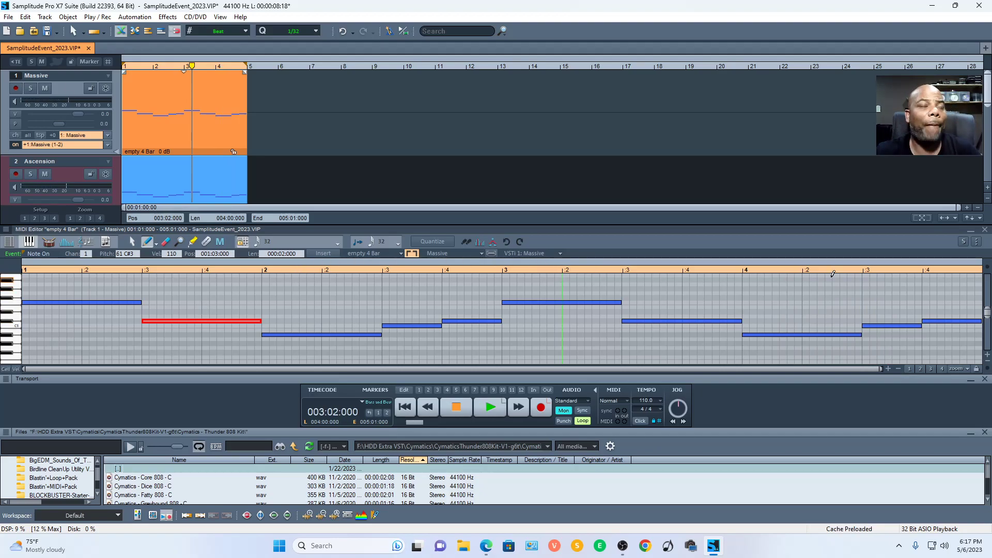
{"action": "scroll", "coordinate": [373, 165], "scroll_direction": "down", "scroll_amount": 3}
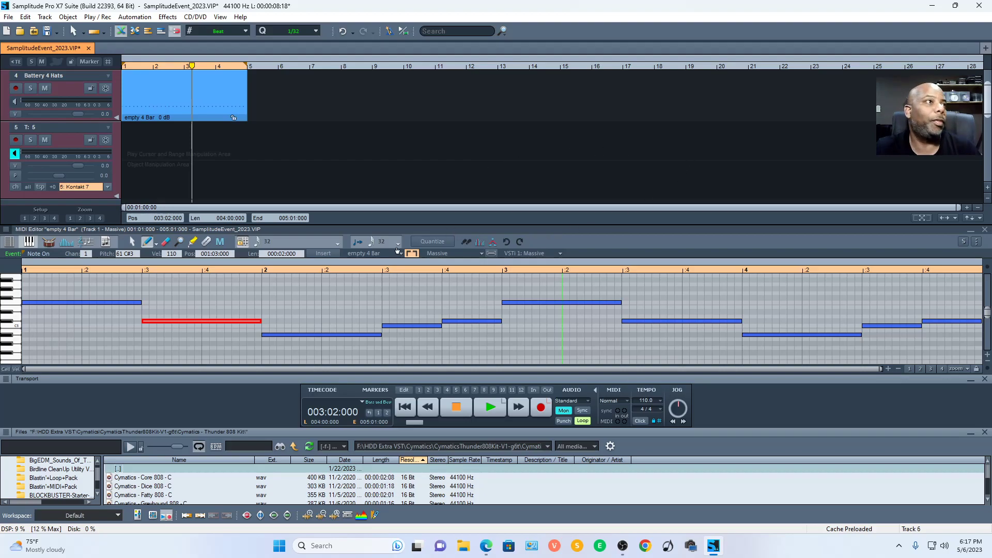
{"action": "left_click", "coordinate": [10, 303]}
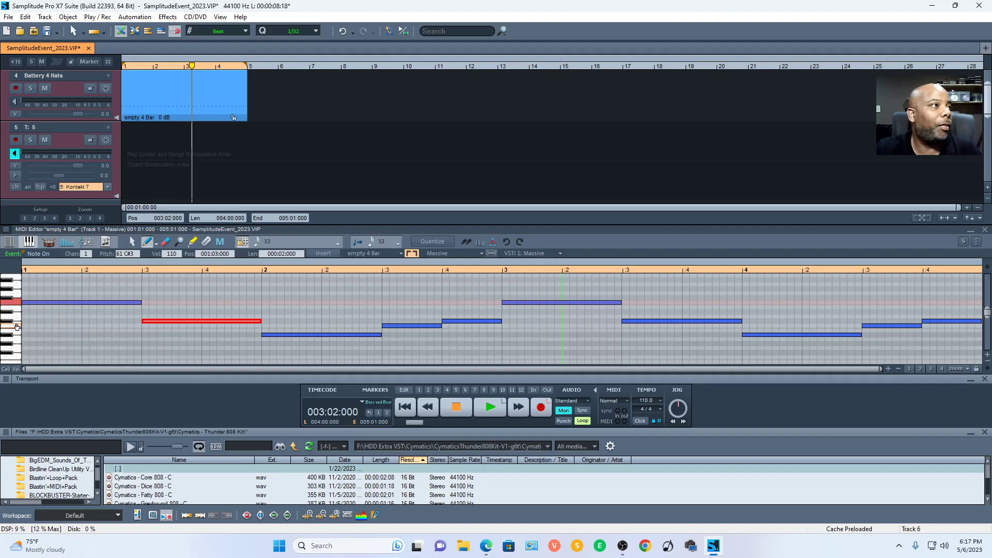
{"action": "left_click", "coordinate": [13, 321]}
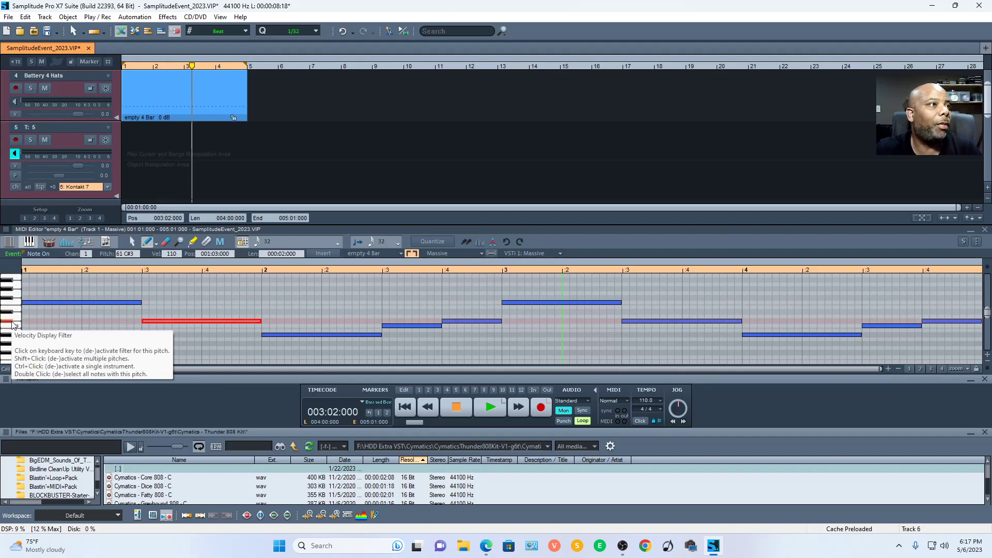
{"action": "left_click", "coordinate": [7, 335]}
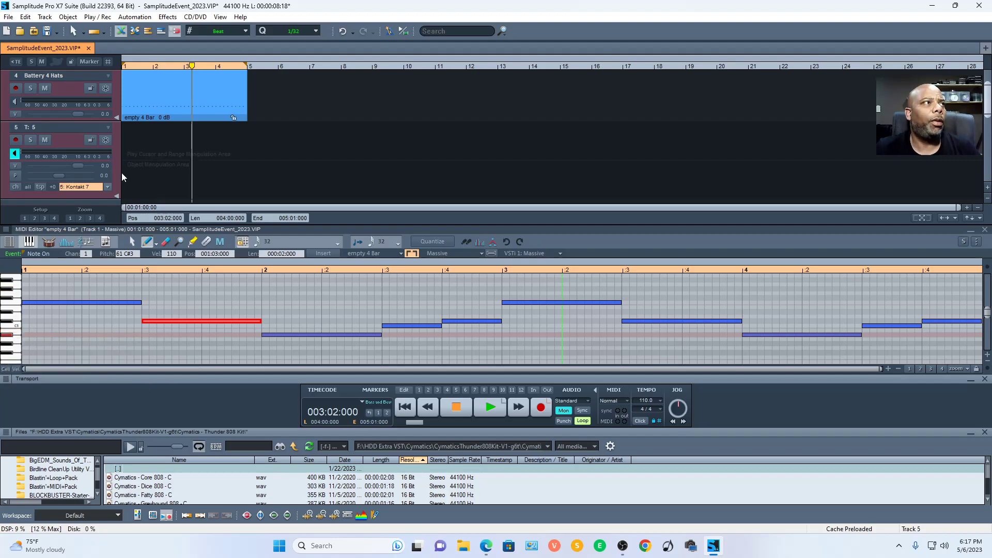
Step: Insert an empty 4 Bar MIDI template clip on track 5 and select it
{"action": "left_click", "coordinate": [76, 20]}
{"action": "left_click", "coordinate": [101, 76]}
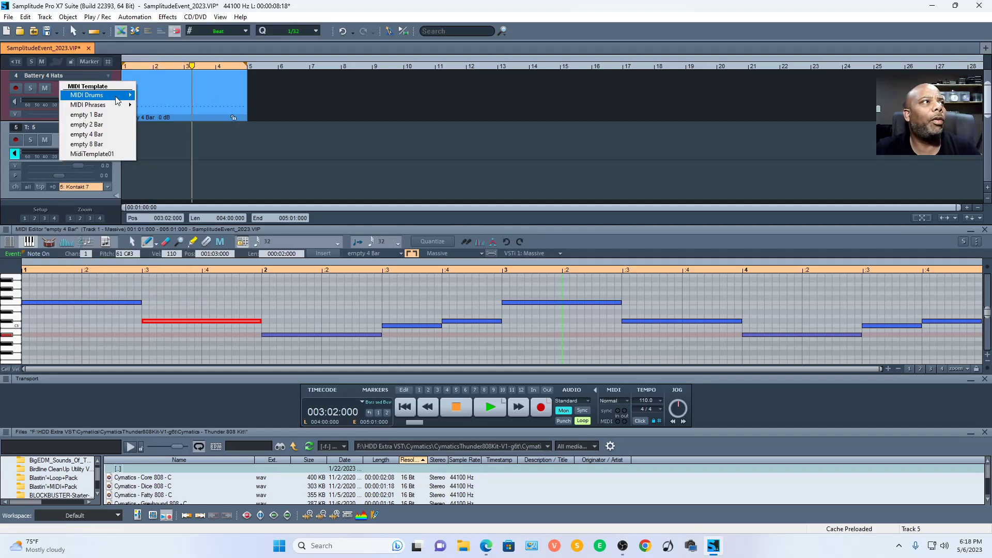
{"action": "left_click", "coordinate": [115, 137]}
{"action": "left_click", "coordinate": [237, 173]}
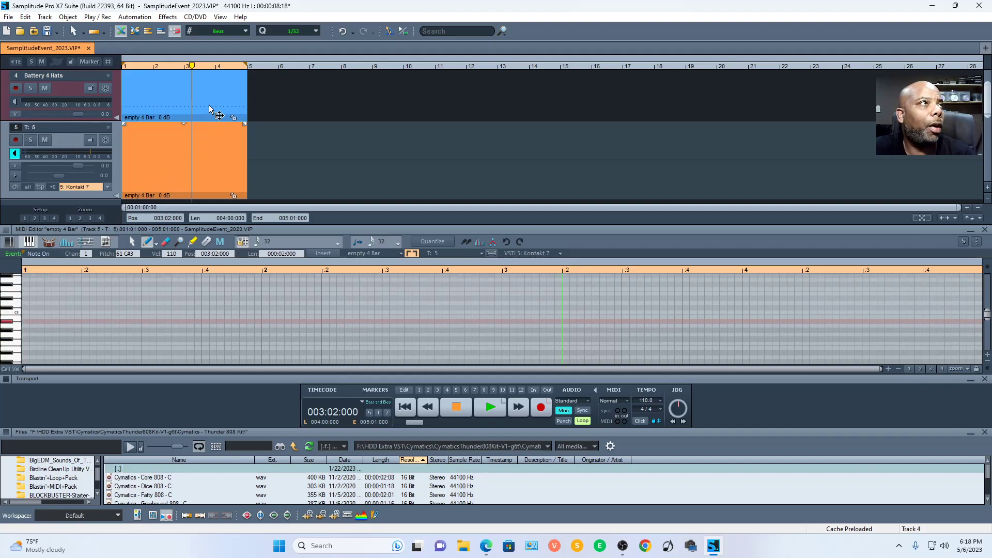
Step: Copy the Ascension MIDI clip to track 5 at bar 1 in place of the empty clip
{"action": "scroll", "coordinate": [208, 109], "scroll_direction": "up", "scroll_amount": 2}
{"action": "left_click", "coordinate": [202, 125]}
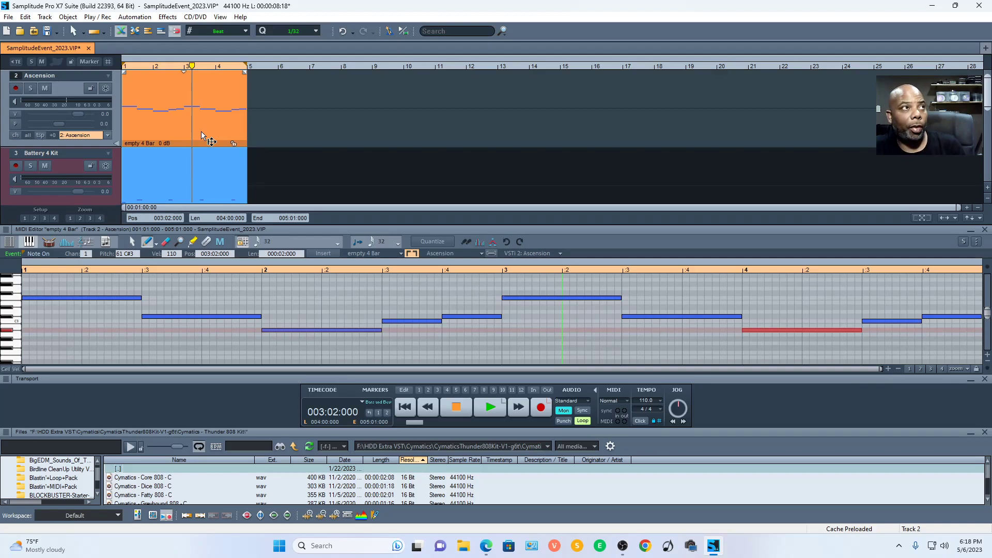
{"action": "mouse_move", "coordinate": [201, 131]}
{"action": "left_mouse_down"}
{"action": "mouse_move", "coordinate": [262, 138]}
{"action": "mouse_move", "coordinate": [273, 201]}
{"action": "mouse_move", "coordinate": [200, 172]}
{"action": "mouse_move", "coordinate": [202, 148]}
{"action": "left_mouse_up"}
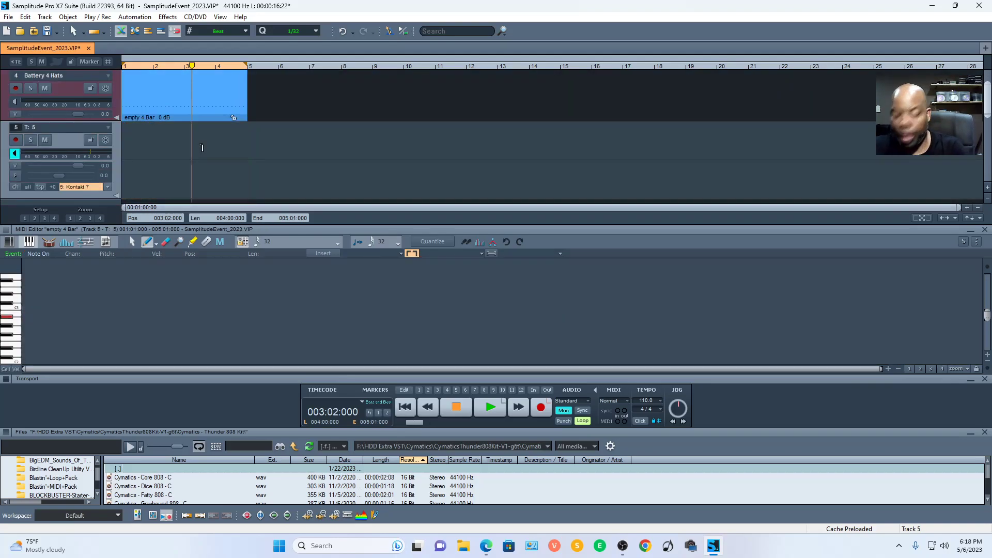
{"action": "left_click_drag", "start_coordinate": [272, 131], "coordinate": [177, 170]}
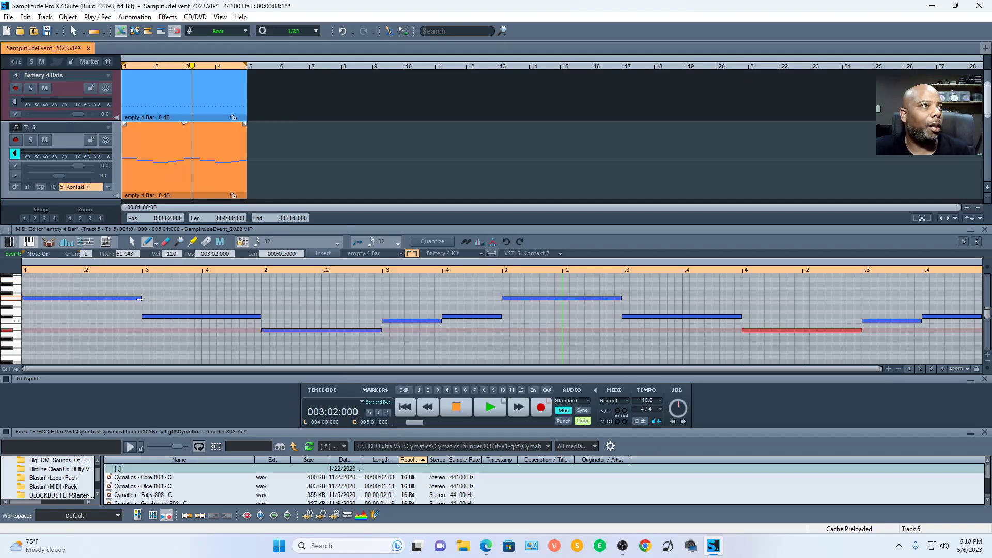
Step: Shorten all notes of the track 5 clip together, bringing the C#3 note at bar 1, beat 3 to a length of 000:00:096
{"action": "left_click", "coordinate": [211, 293]}
{"action": "key", "text": "Delete"}
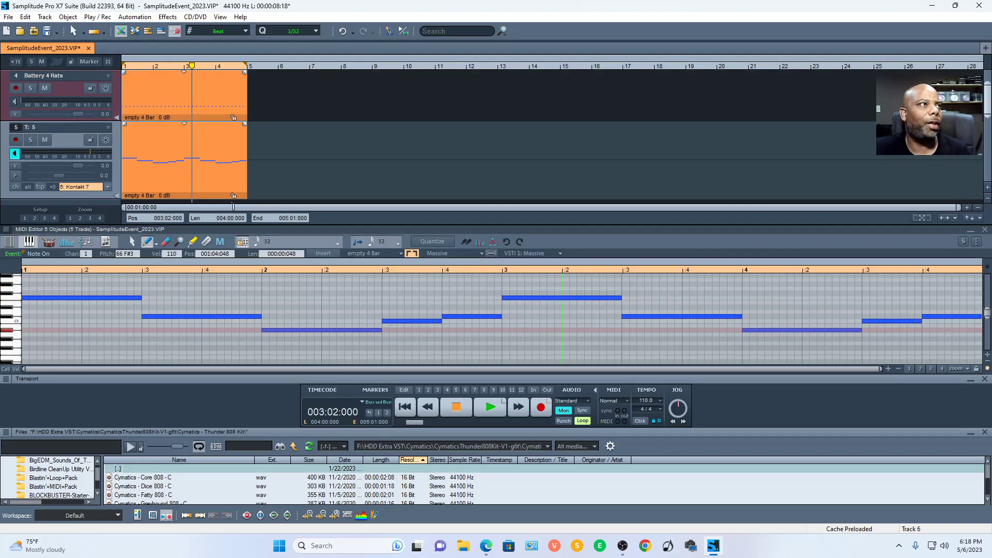
{"action": "left_click", "coordinate": [288, 171]}
{"action": "left_click", "coordinate": [240, 194]}
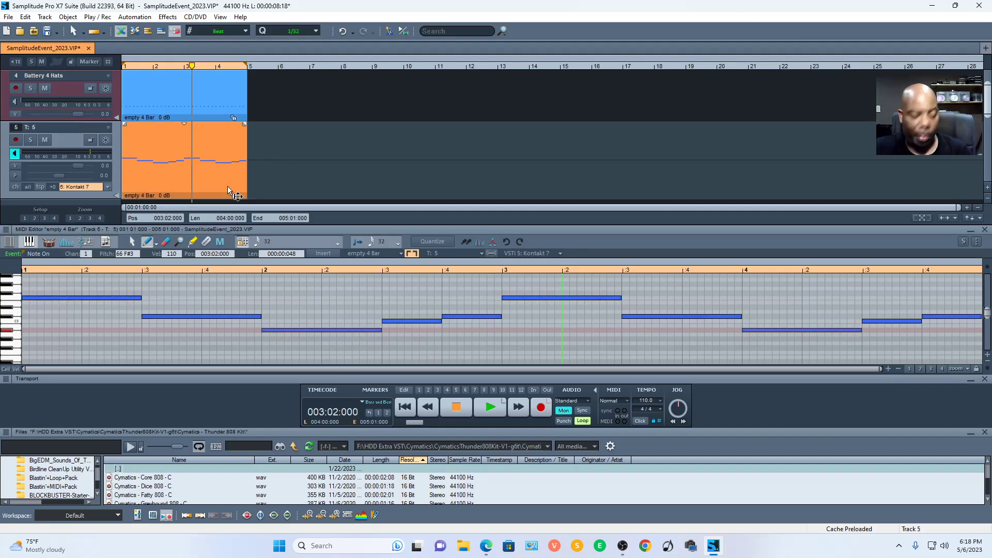
{"action": "key", "text": "ctrl+a"}
{"action": "left_click_drag", "start_coordinate": [261, 316], "coordinate": [155, 316]}
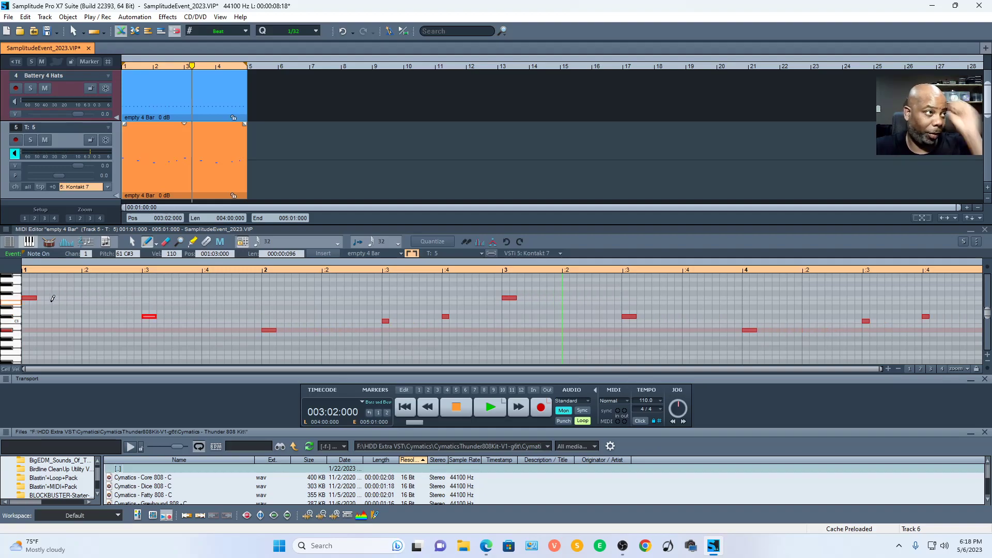
Step: Listen to the shortened piano notes, returning the playhead to the start of bar 1 for a second playback
{"action": "key", "text": "space"}
{"action": "key", "text": "space"}
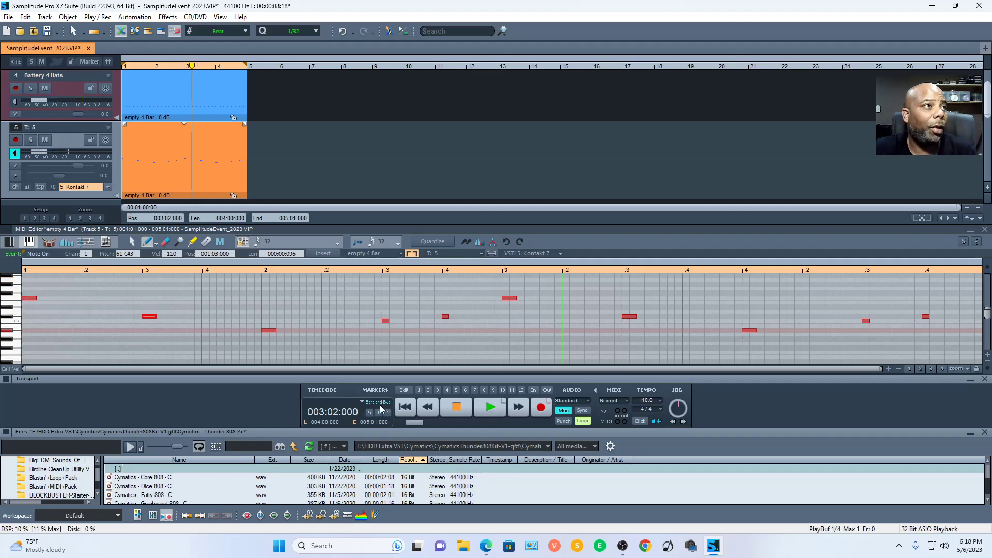
{"action": "left_click", "coordinate": [404, 407]}
{"action": "key", "text": "space"}
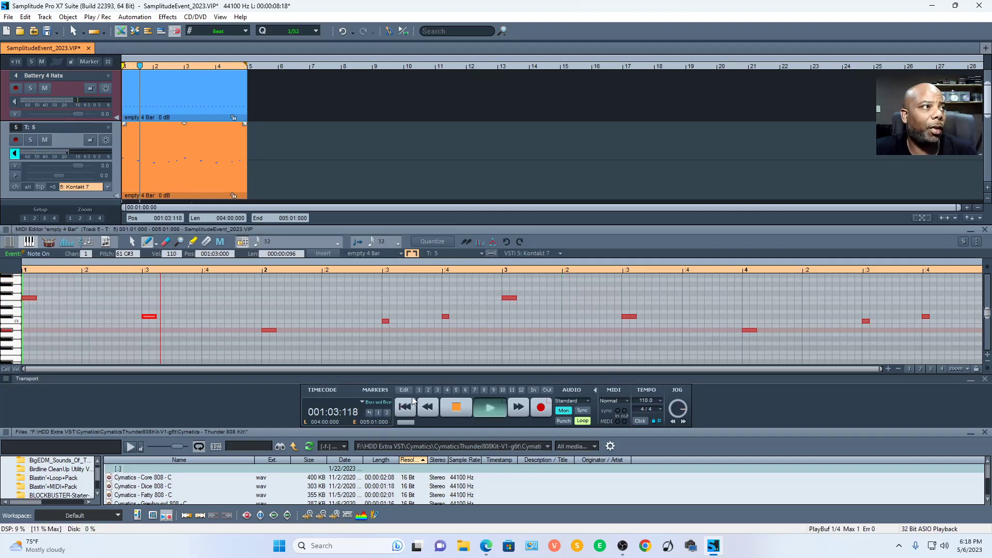
{"action": "key", "text": "space"}
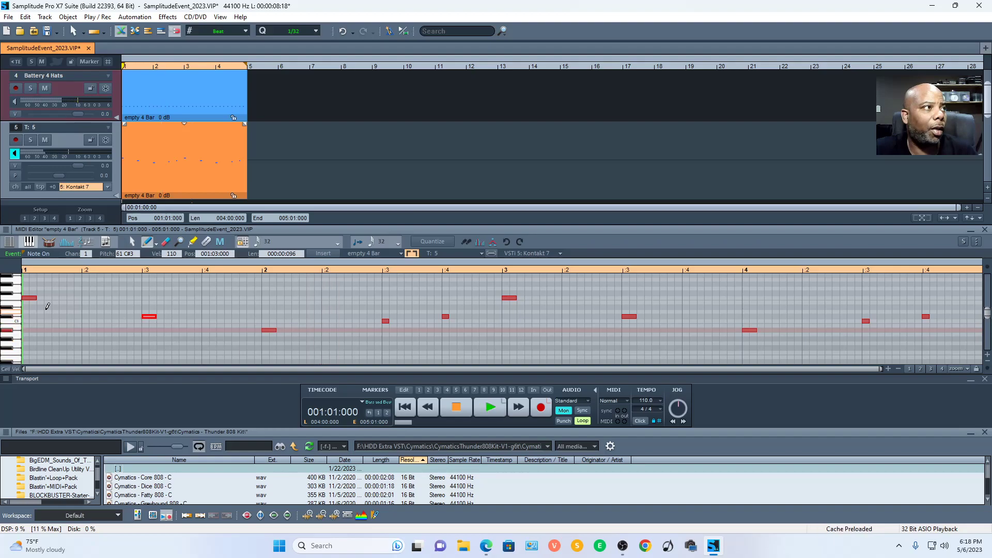
Step: Transpose all track 5 notes up until the first one is F6, play the result and deselect the notes
{"action": "mouse_move", "coordinate": [31, 298]}
{"action": "left_mouse_down"}
{"action": "mouse_move", "coordinate": [31, 269]}
{"action": "mouse_move", "coordinate": [27, 298]}
{"action": "left_mouse_up"}
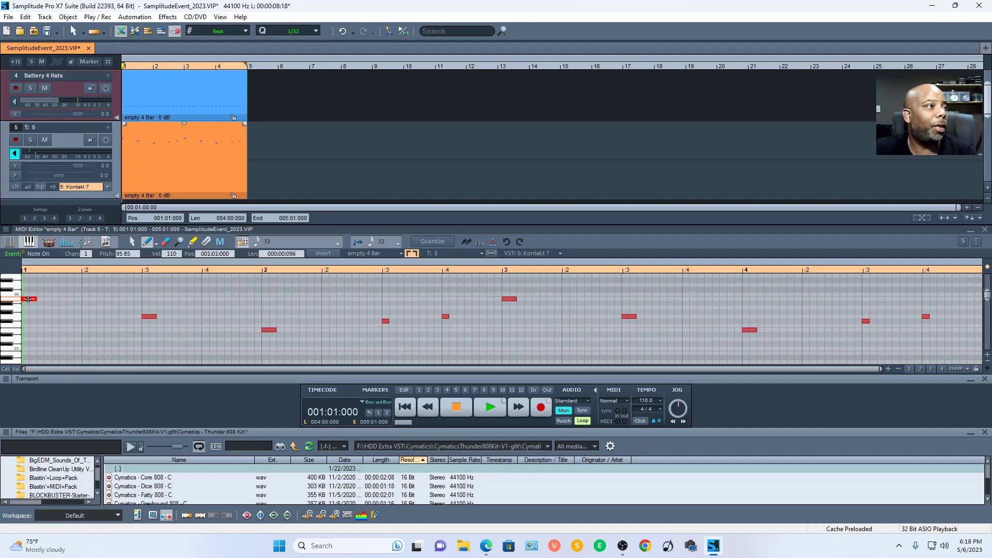
{"action": "mouse_move", "coordinate": [28, 298]}
{"action": "left_mouse_down"}
{"action": "mouse_move", "coordinate": [24, 275]}
{"action": "mouse_move", "coordinate": [18, 296]}
{"action": "left_mouse_up"}
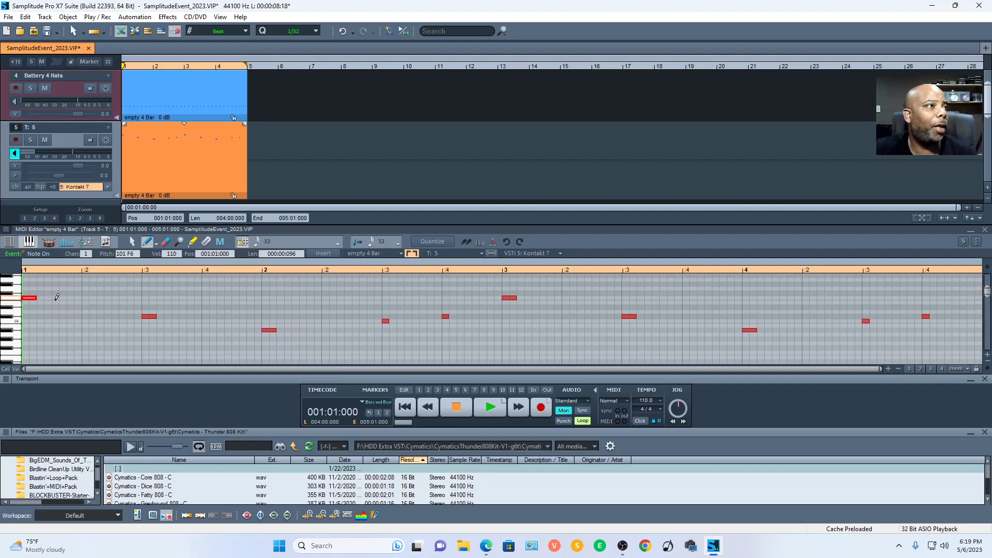
{"action": "key", "text": "space"}
{"action": "key", "text": "space"}
{"action": "key", "text": "Escape"}
{"action": "key", "text": "space"}
{"action": "key", "text": "space"}
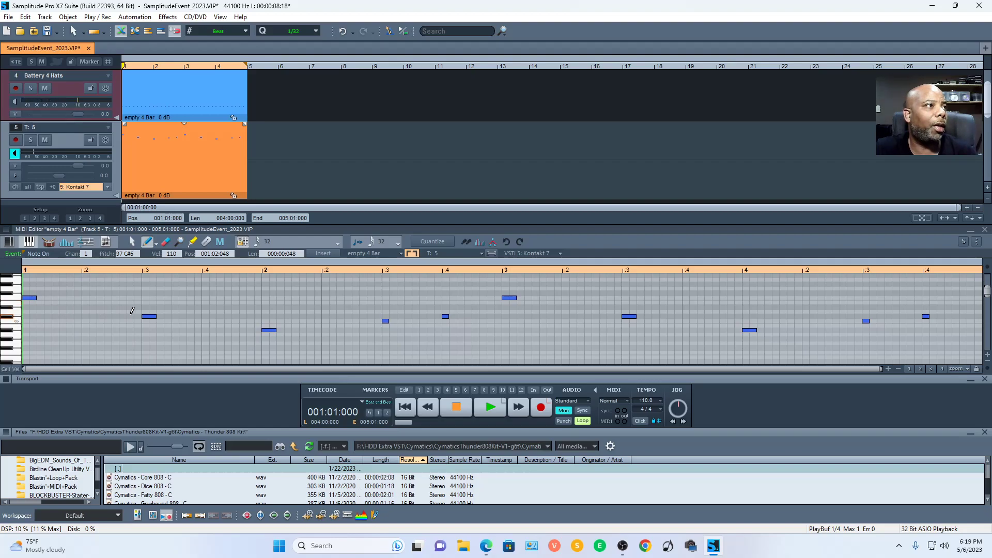
Step: Move the next three track 5 notes, C#6, A#5 and C6, to 001:01:096, 001:01:192 and 001:01:288 behind the first note
{"action": "left_click_drag", "start_coordinate": [149, 315], "coordinate": [46, 317]}
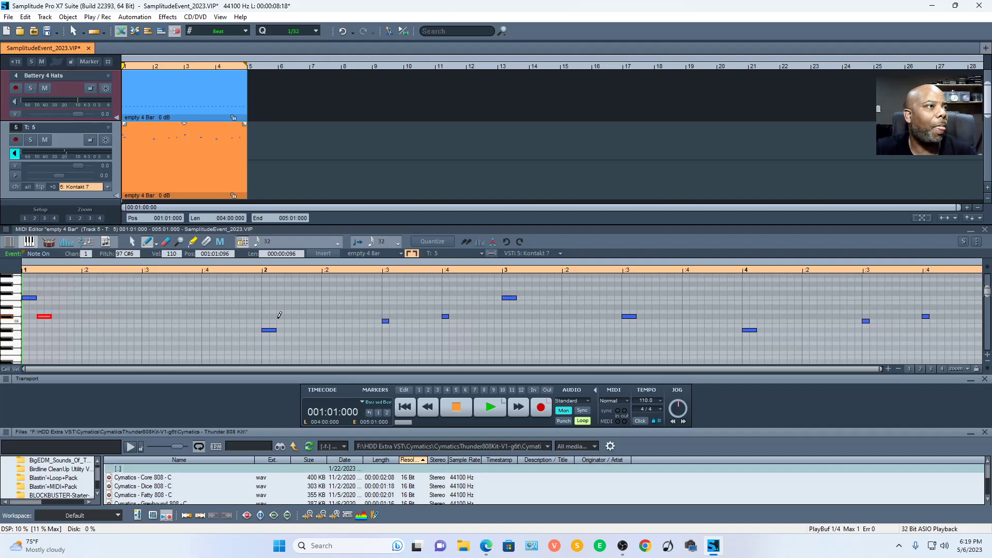
{"action": "left_click_drag", "start_coordinate": [271, 331], "coordinate": [60, 329]}
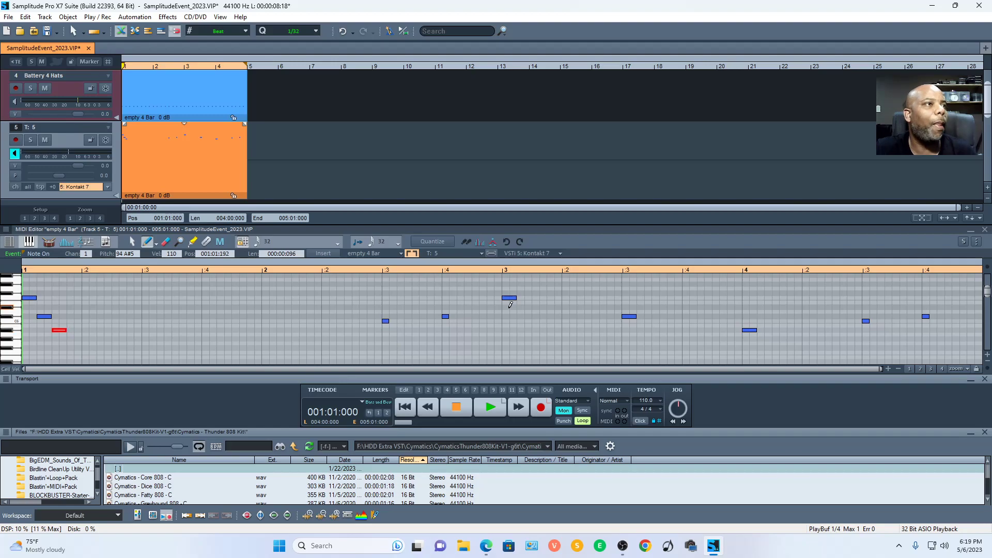
{"action": "left_click_drag", "start_coordinate": [385, 322], "coordinate": [82, 322]}
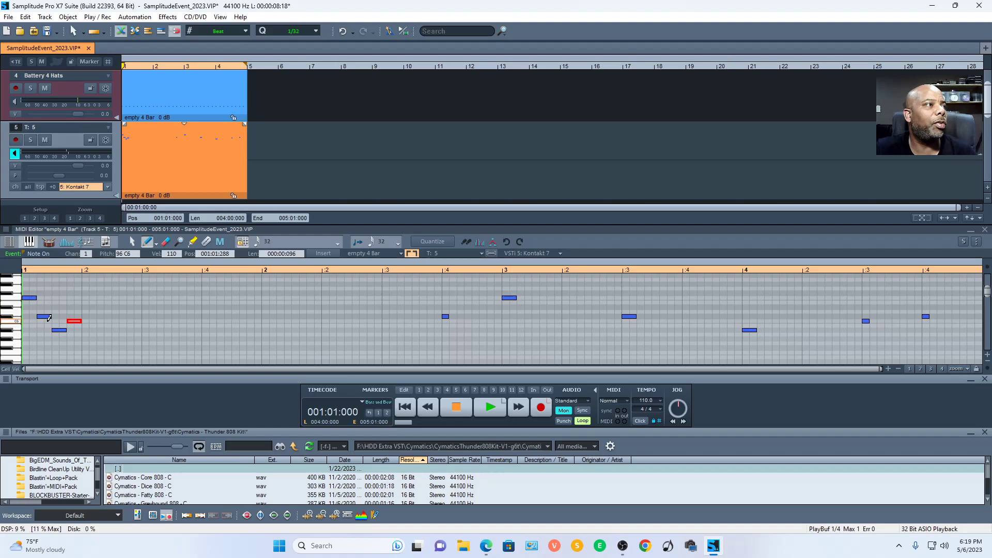
Step: Delete all track 5 notes except the four consecutive ones at the start of bar 1, and play the result
{"action": "left_click", "coordinate": [474, 343]}
{"action": "key", "text": "ctrl+a"}
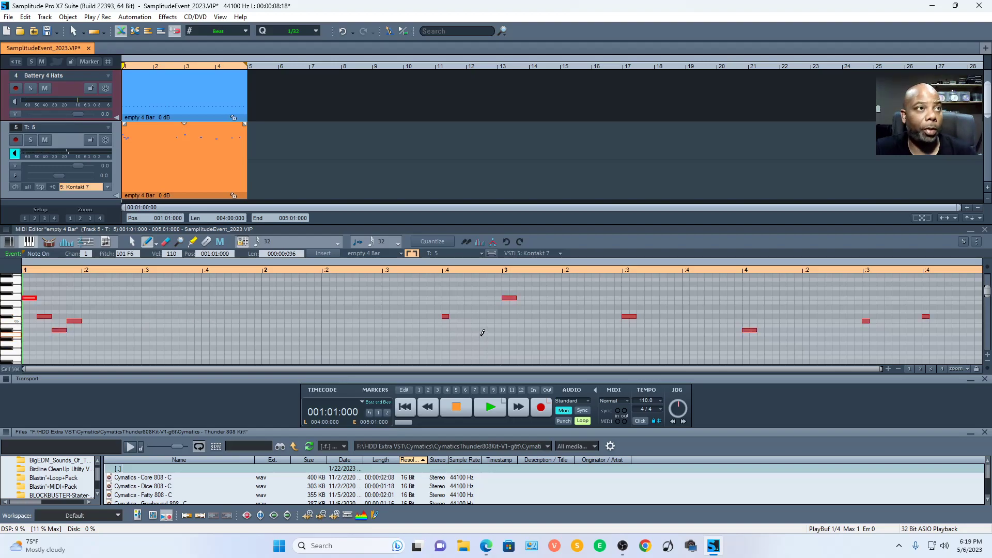
{"action": "left_click", "coordinate": [59, 329], "text": "ctrl"}
{"action": "left_click", "coordinate": [74, 320], "text": "ctrl"}
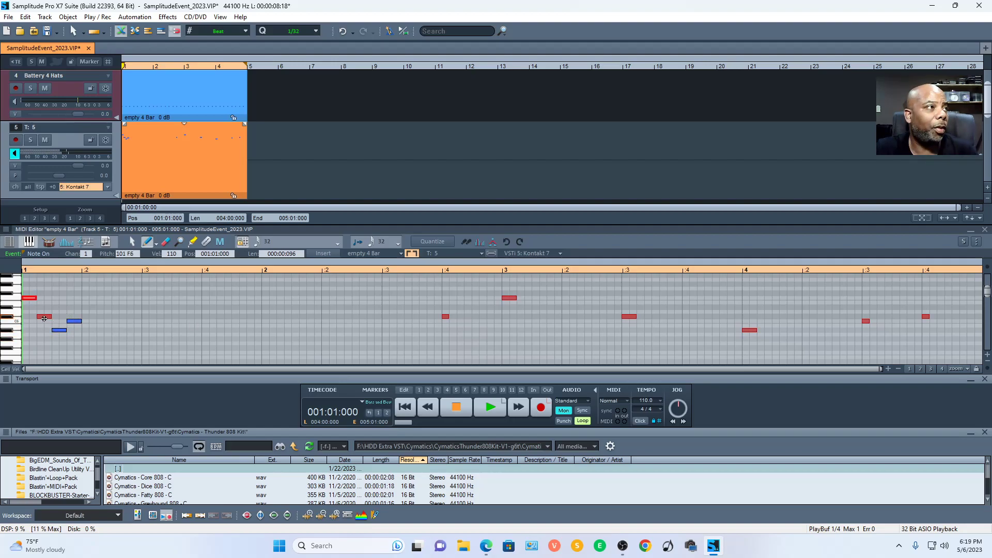
{"action": "left_click", "coordinate": [41, 315], "text": "ctrl"}
{"action": "left_click", "coordinate": [29, 297], "text": "ctrl"}
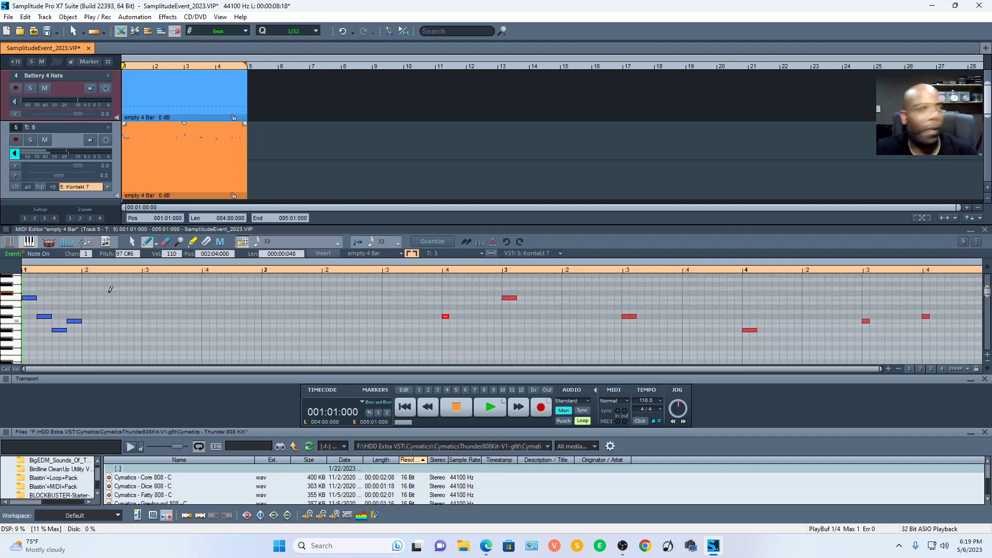
{"action": "key", "text": "Delete"}
{"action": "key", "text": "space"}
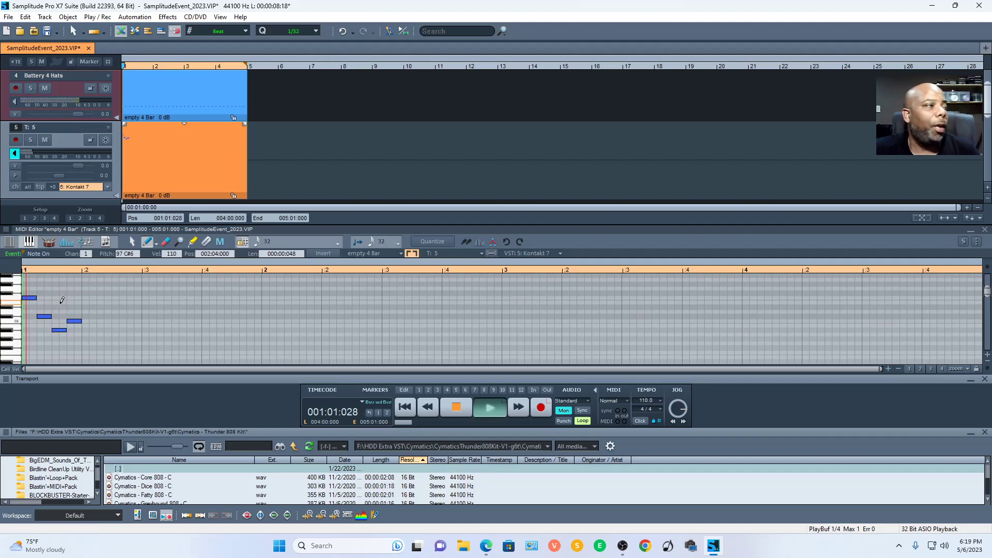
{"action": "key", "text": "space"}
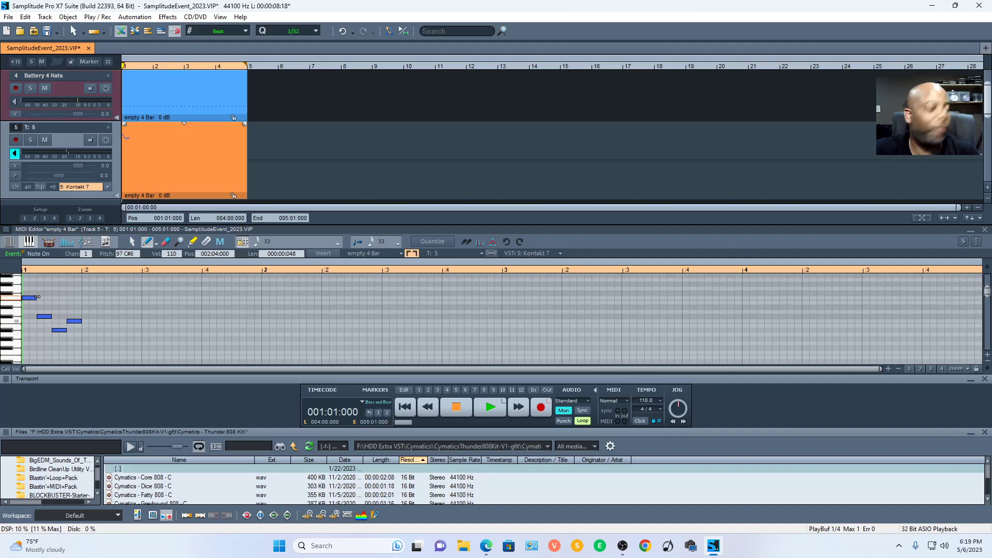
Step: Lengthen the four notes to 000:00:192 each, line them up end to end until beat 3, play them and remove any stray note
{"action": "key", "text": "ctrl+a"}
{"action": "left_click_drag", "start_coordinate": [37, 296], "coordinate": [132, 320]}
{"action": "left_click", "coordinate": [113, 339]}
{"action": "left_click_drag", "start_coordinate": [69, 329], "coordinate": [105, 330]}
{"action": "key", "text": "space"}
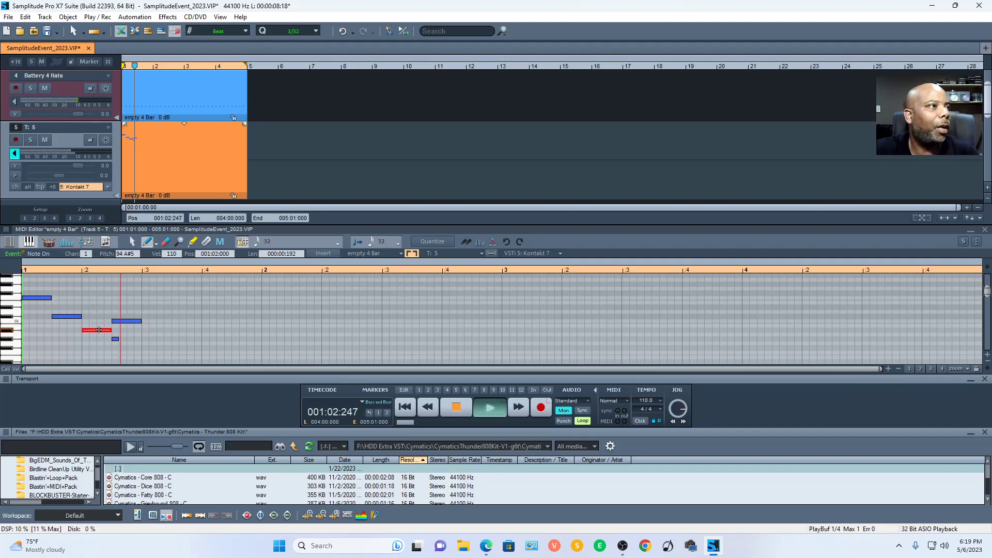
{"action": "key", "text": "space"}
{"action": "right_click", "coordinate": [115, 339]}
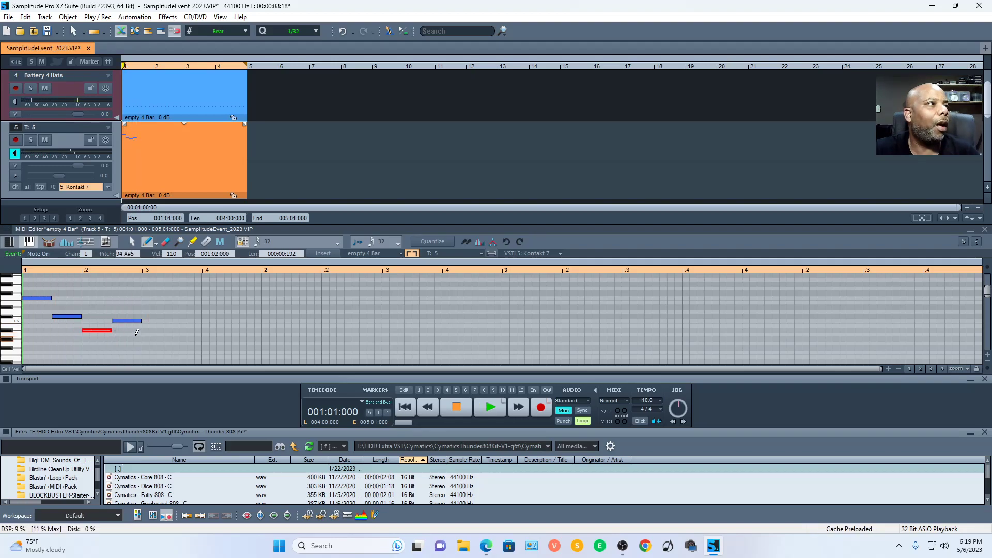
Step: Add a G#5 note with a length of 000:00:144 at 001:03:000 and play the phrase
{"action": "left_click_drag", "start_coordinate": [144, 338], "coordinate": [163, 338]}
{"action": "key", "text": "space"}
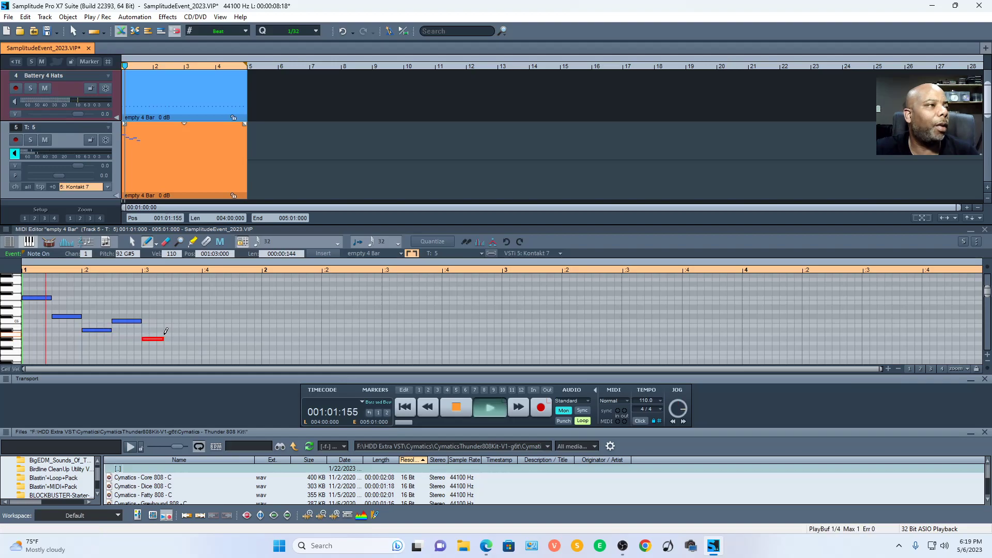
{"action": "key", "text": "space"}
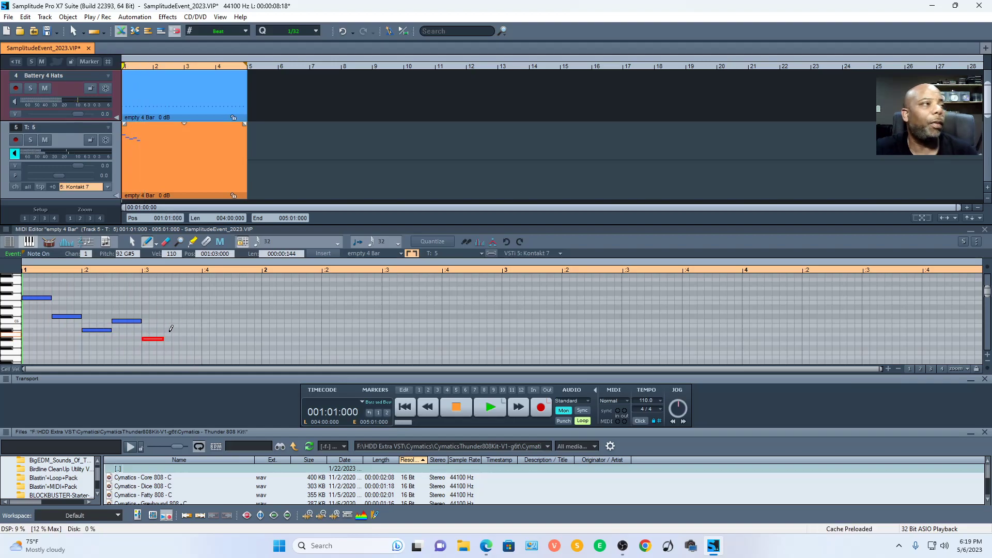
Step: Try repeating the five-note phrase after itself with the copy starting at 001:04:000, and delete the copy
{"action": "key", "text": "ctrl+a"}
{"action": "key", "text": "ctrl+d"}
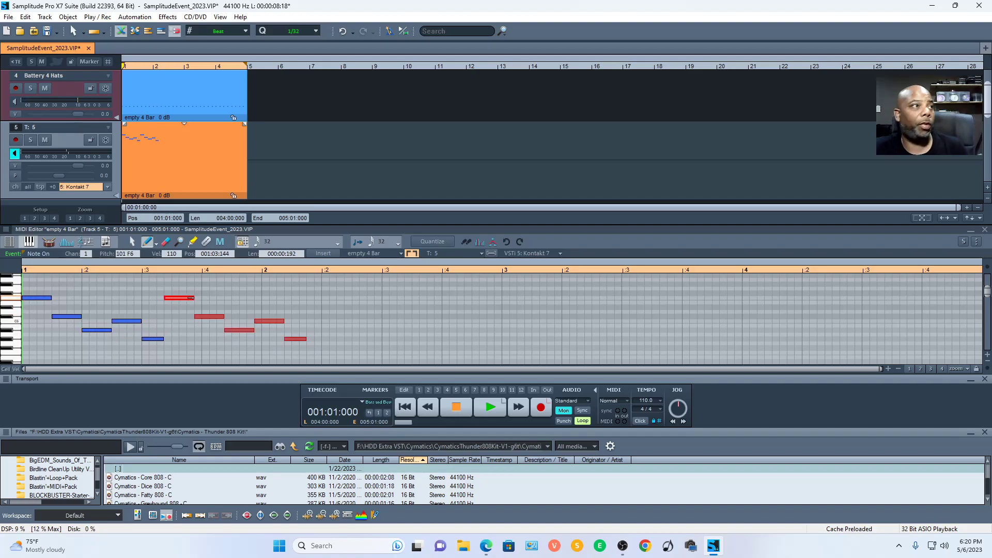
{"action": "key", "text": "space"}
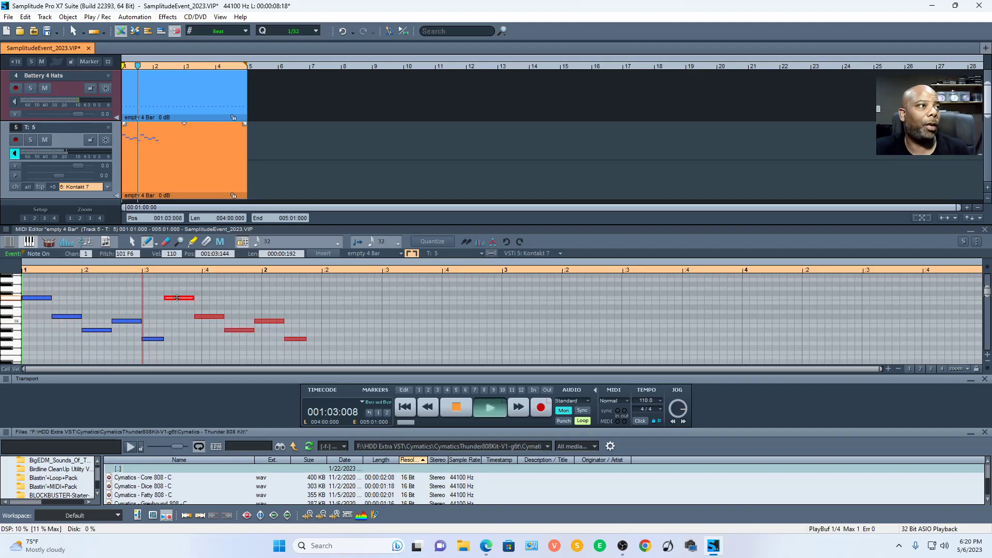
{"action": "key", "text": "space"}
{"action": "left_click_drag", "start_coordinate": [177, 298], "coordinate": [222, 297]}
{"action": "key", "text": "Delete"}
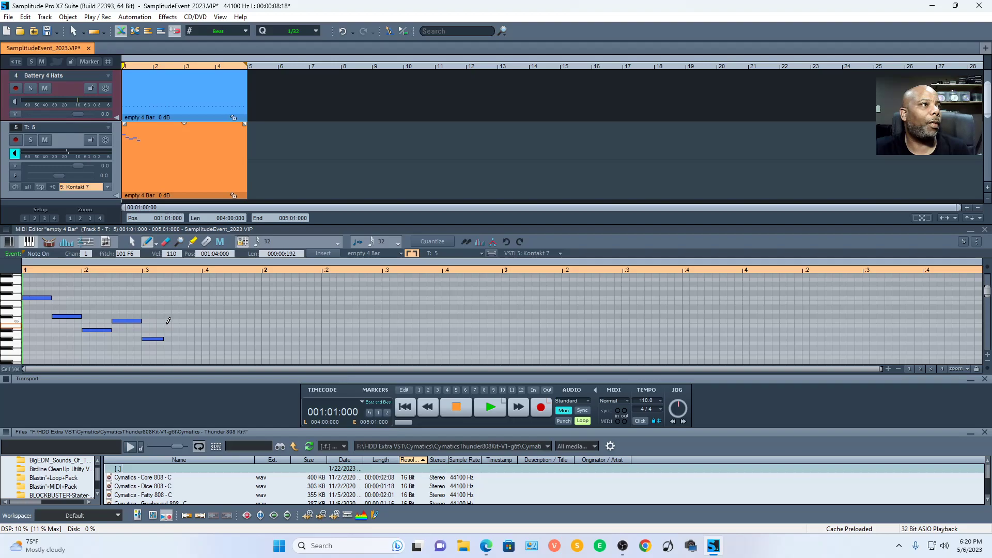
Step: Extend the G#5 note and add C6, F6 and C6 notes at 001:03:192, 001:04:000 and 001:04:192, each 000:00:192 long
{"action": "mouse_move", "coordinate": [169, 320]}
{"action": "left_mouse_down"}
{"action": "mouse_move", "coordinate": [187, 317]}
{"action": "mouse_move", "coordinate": [171, 338]}
{"action": "mouse_move", "coordinate": [175, 321]}
{"action": "mouse_move", "coordinate": [231, 294]}
{"action": "left_mouse_up"}
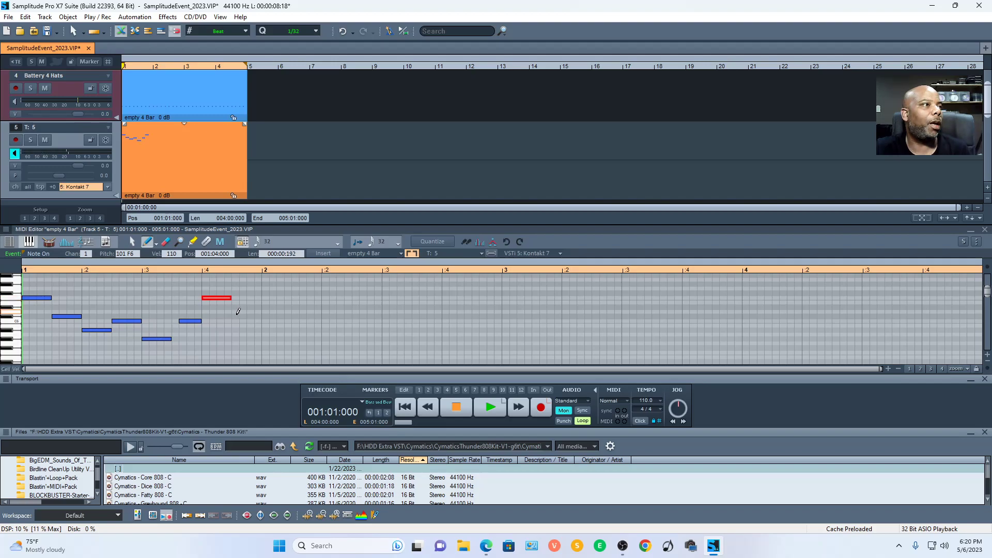
{"action": "left_click_drag", "start_coordinate": [241, 321], "coordinate": [260, 318]}
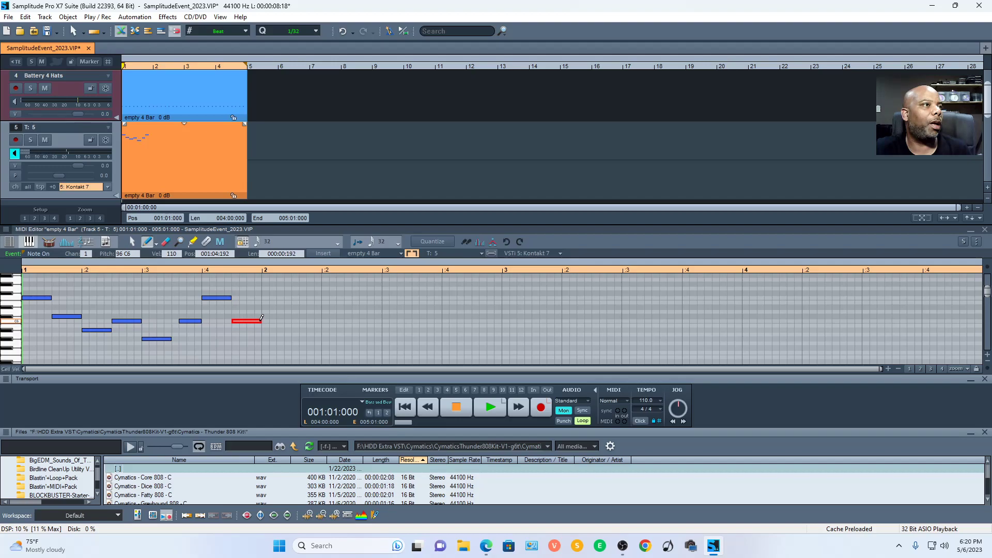
{"action": "key", "text": "ctrl+a"}
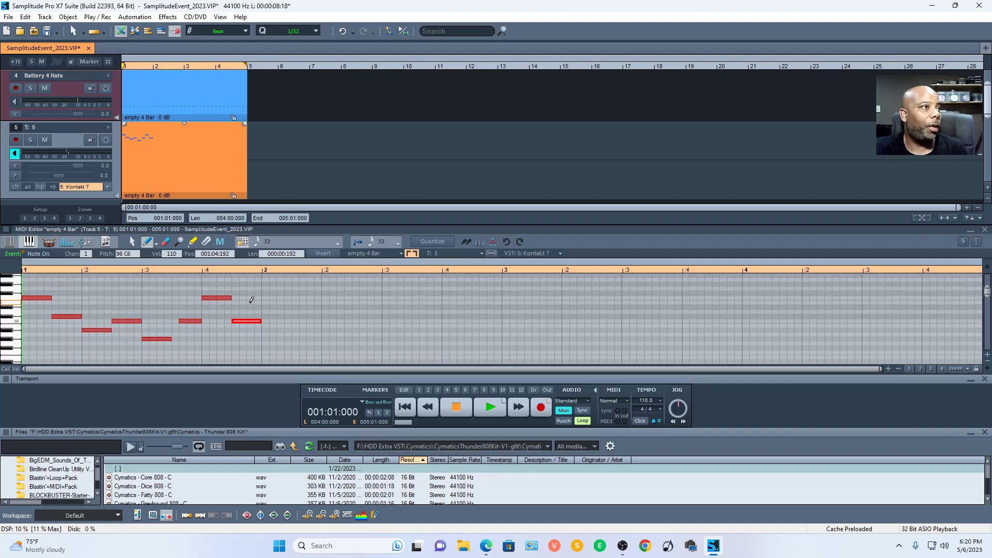
{"action": "left_click", "coordinate": [190, 335]}
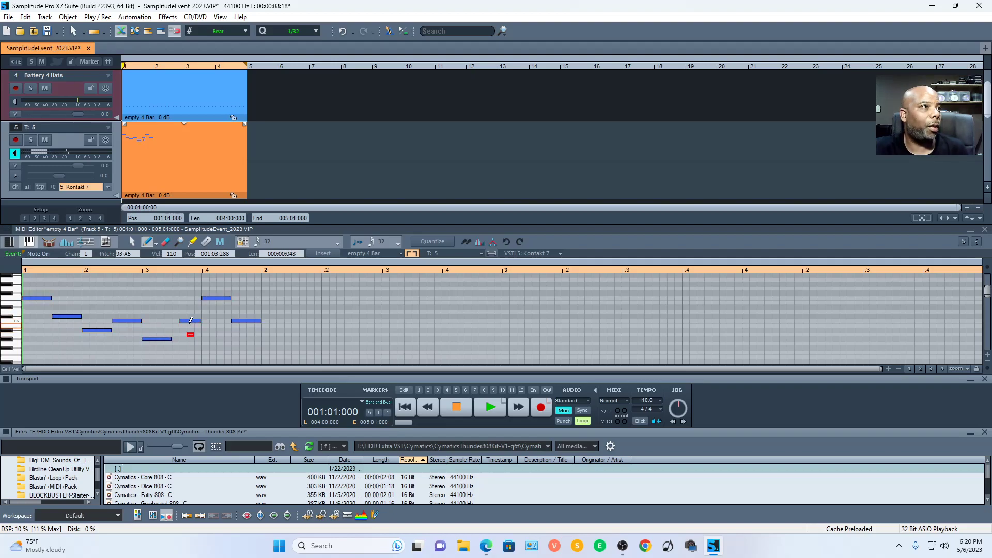
{"action": "left_click_drag", "start_coordinate": [191, 321], "coordinate": [202, 321]}
{"action": "right_click", "coordinate": [191, 334]}
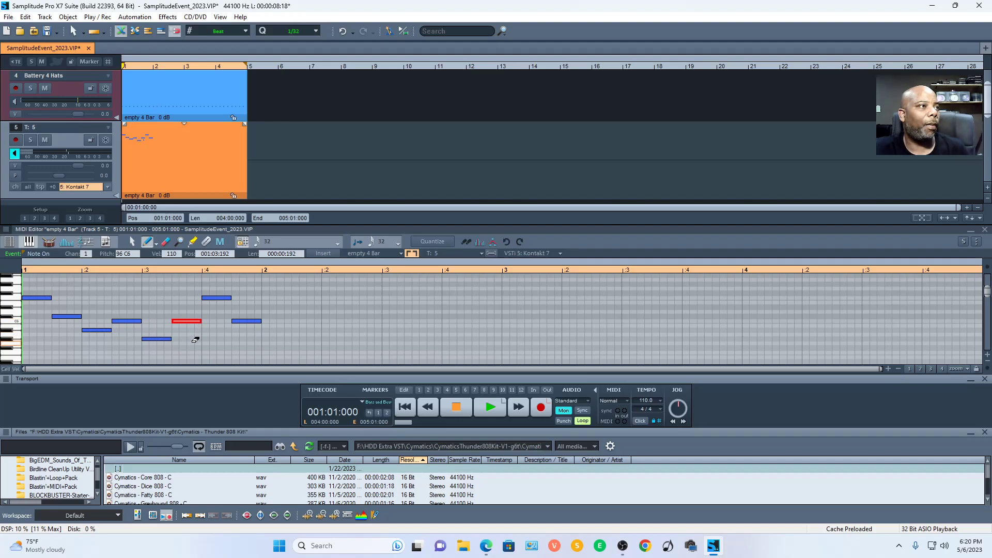
Step: Duplicate the complete bar 1 phrase three times to fill all four bars, and play the result
{"action": "key", "text": "ctrl+a"}
{"action": "key", "text": "ctrl+d"}
{"action": "key", "text": "ctrl+d"}
{"action": "key", "text": "ctrl+d"}
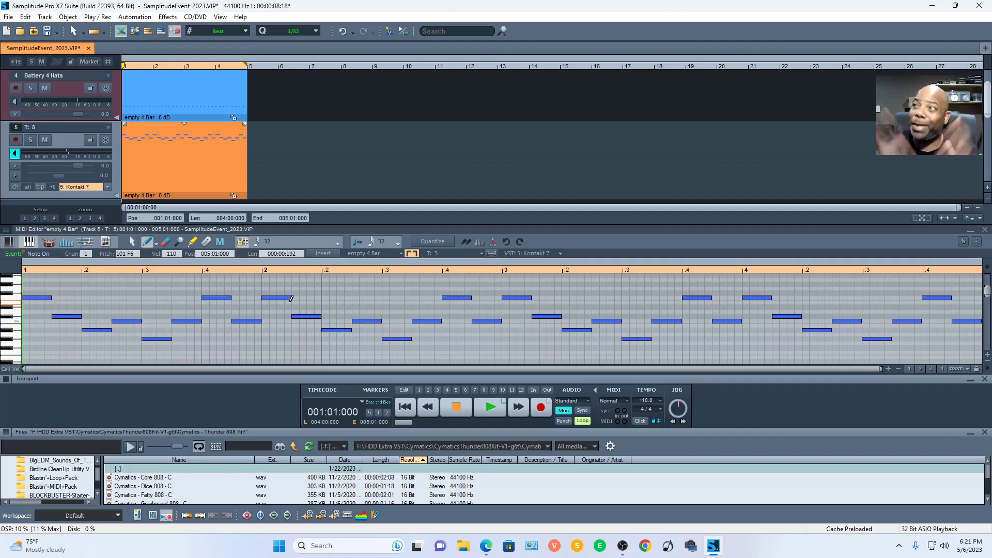
{"action": "key", "text": "space"}
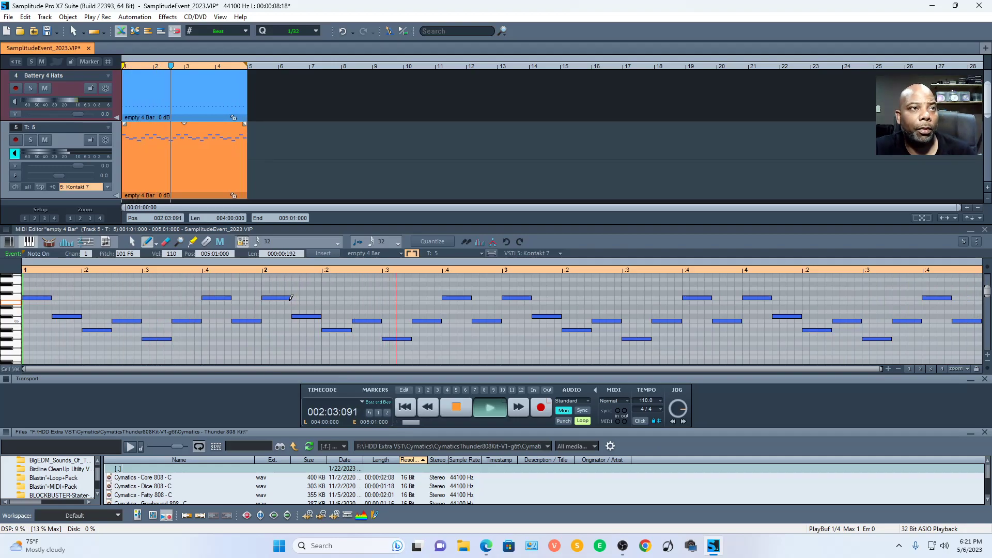
{"action": "key", "text": "space"}
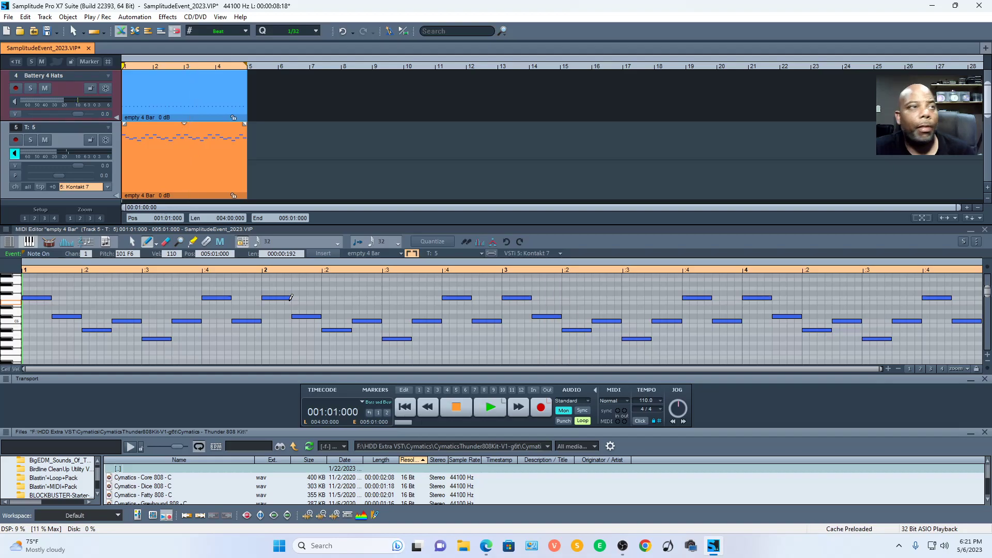
Step: Transpose all track 5 notes down one octave so the first one is F5, and listen to them with the other tracks
{"action": "left_click", "coordinate": [216, 350]}
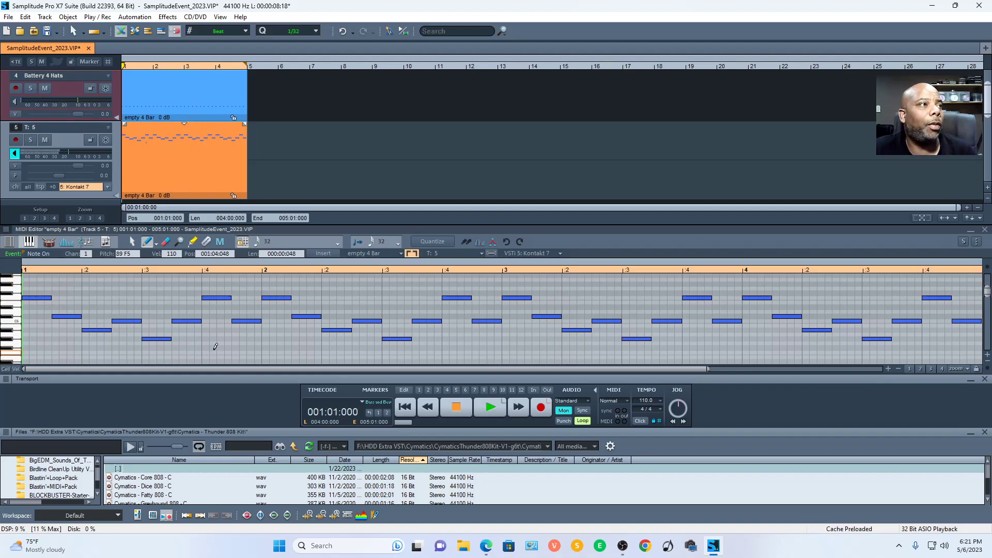
{"action": "key", "text": "ctrl+a"}
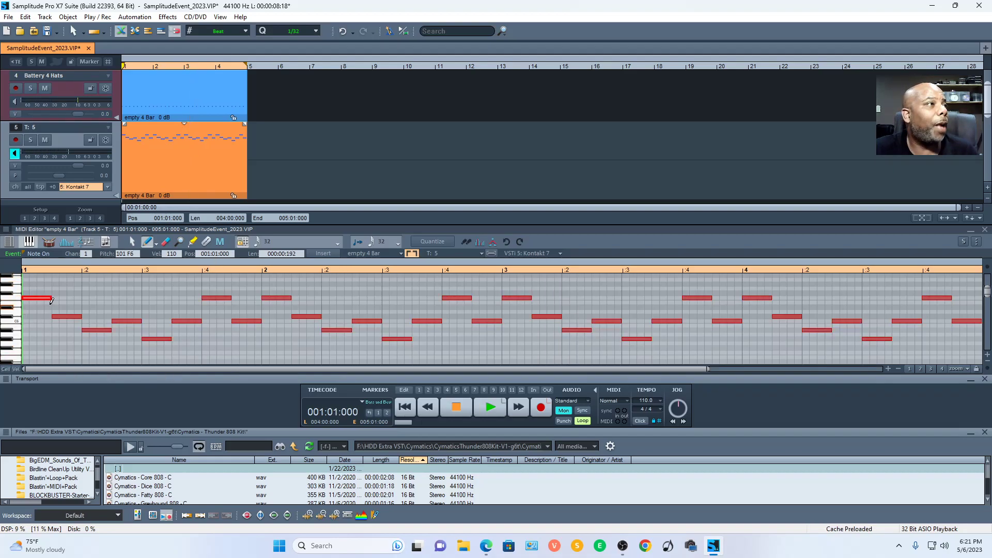
{"action": "left_click_drag", "start_coordinate": [32, 301], "coordinate": [22, 351]}
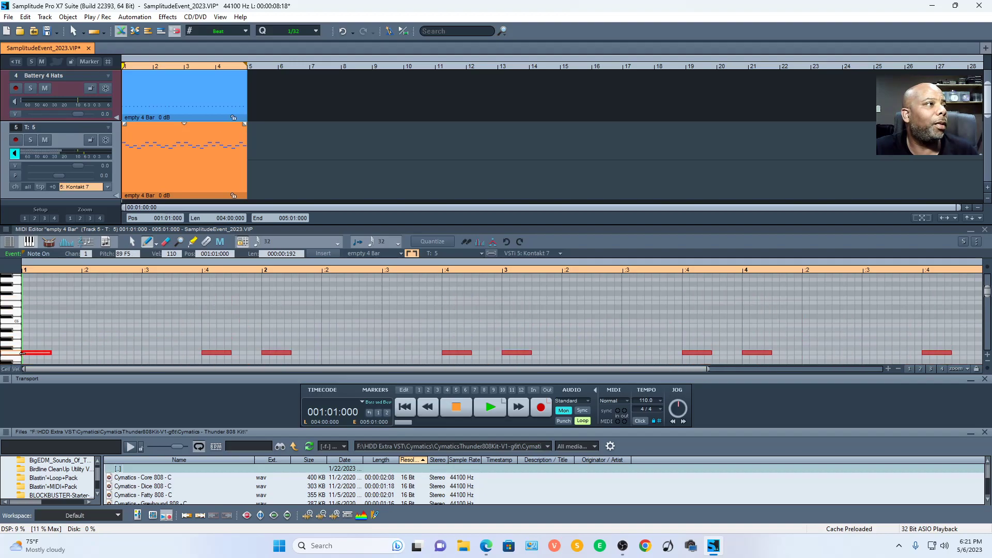
{"action": "key", "text": "space"}
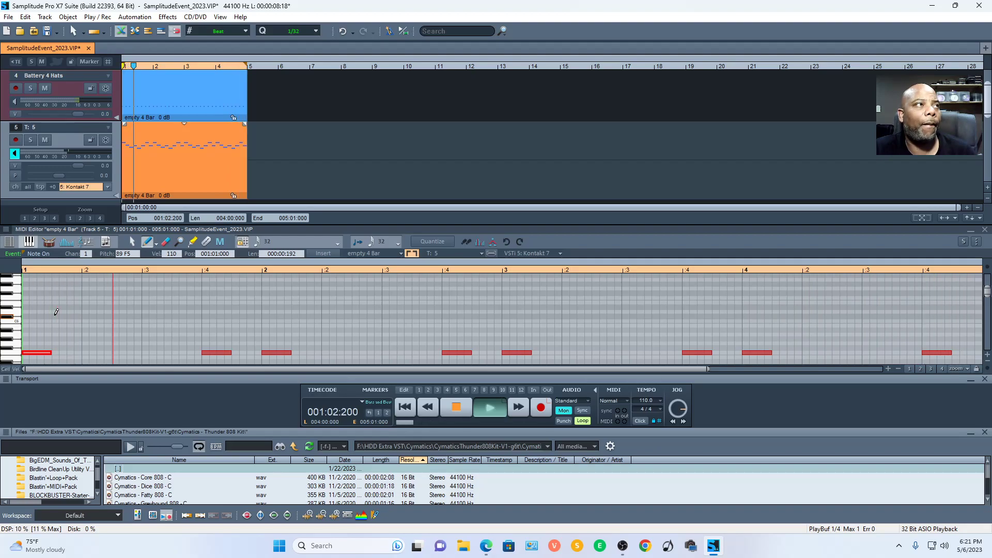
{"action": "scroll", "coordinate": [290, 155], "scroll_direction": "up", "scroll_amount": 2}
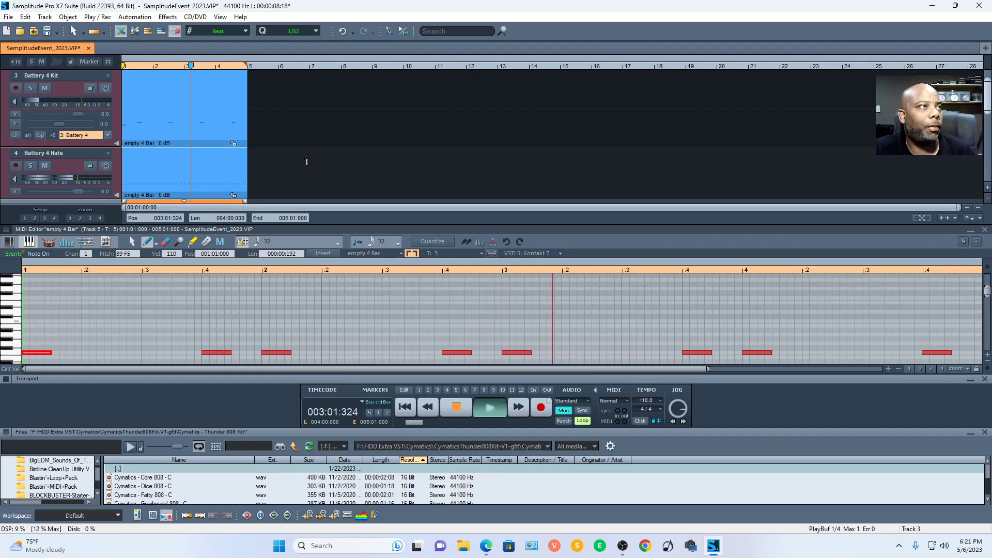
{"action": "scroll", "coordinate": [306, 162], "scroll_direction": "down", "scroll_amount": 2}
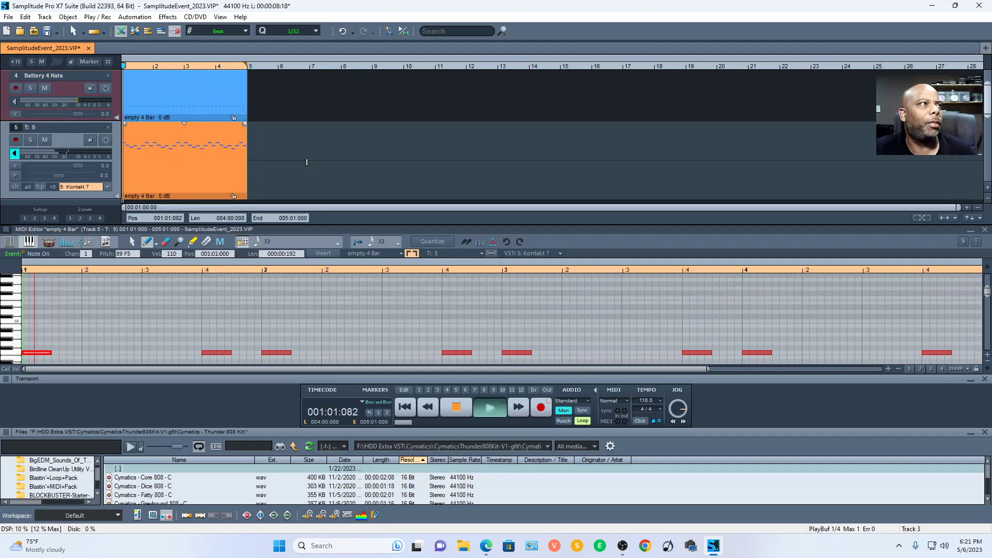
{"action": "scroll", "coordinate": [306, 162], "scroll_direction": "up", "scroll_amount": 2}
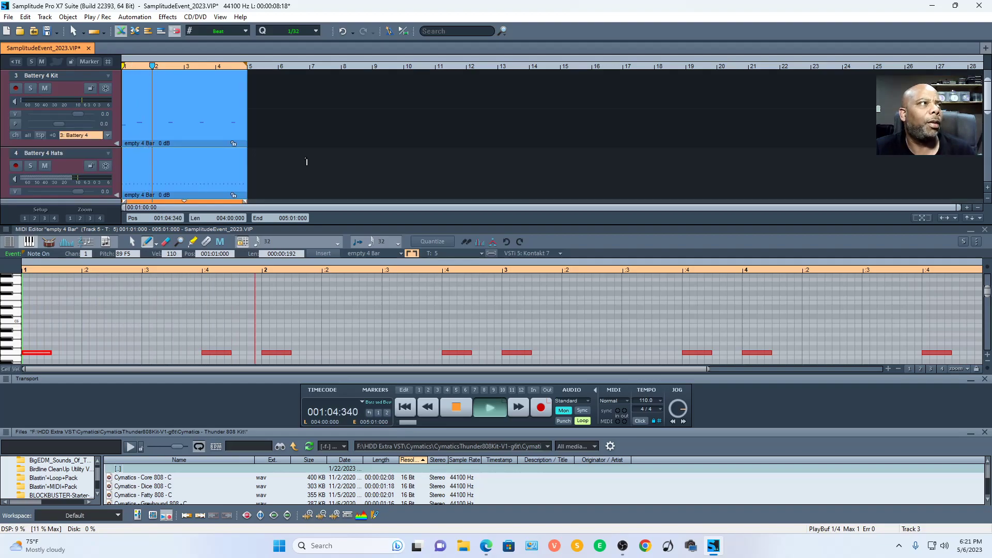
Step: Shorten the C1 note at the start of the Battery 4 Kit clip to 000:00:144 and play the result
{"action": "left_click", "coordinate": [194, 132]}
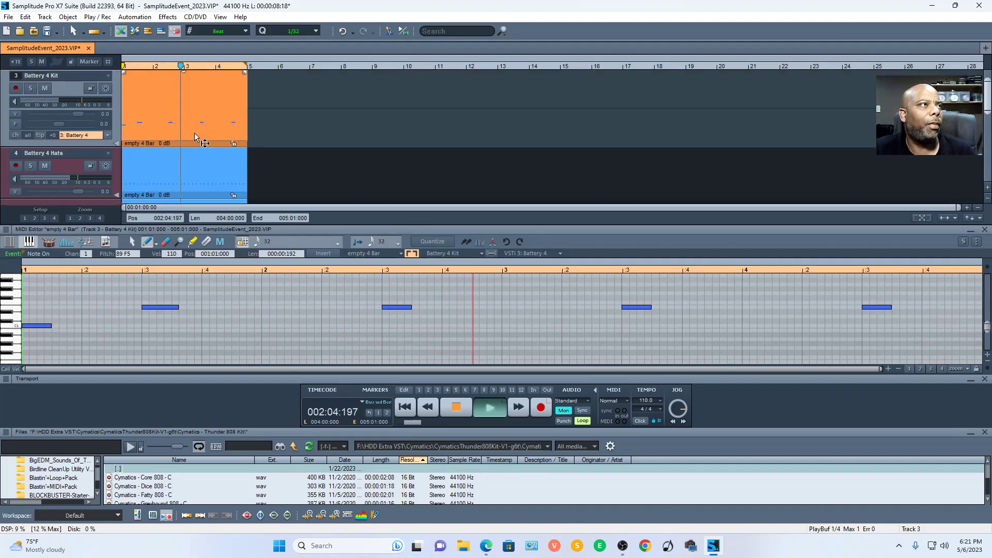
{"action": "key", "text": "space"}
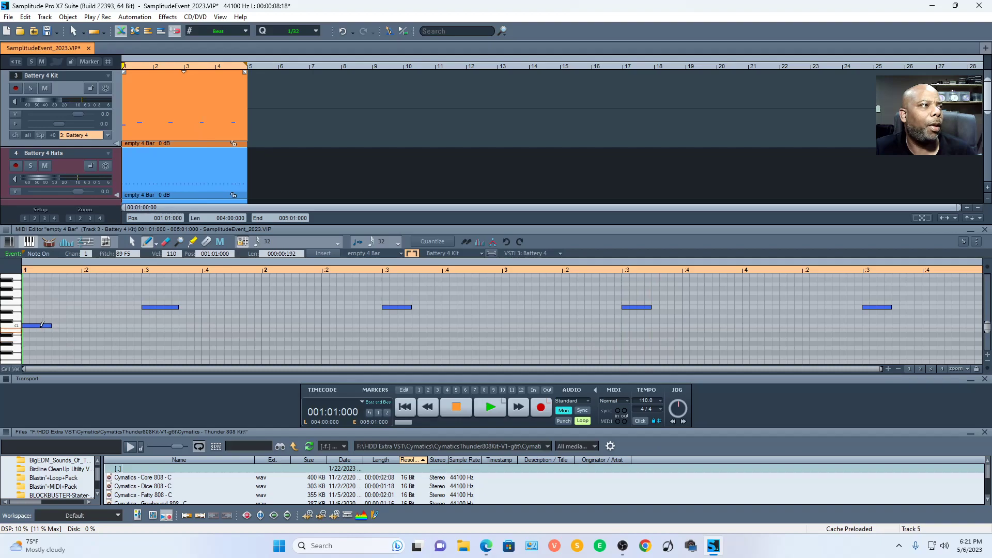
{"action": "double_click", "coordinate": [18, 329]}
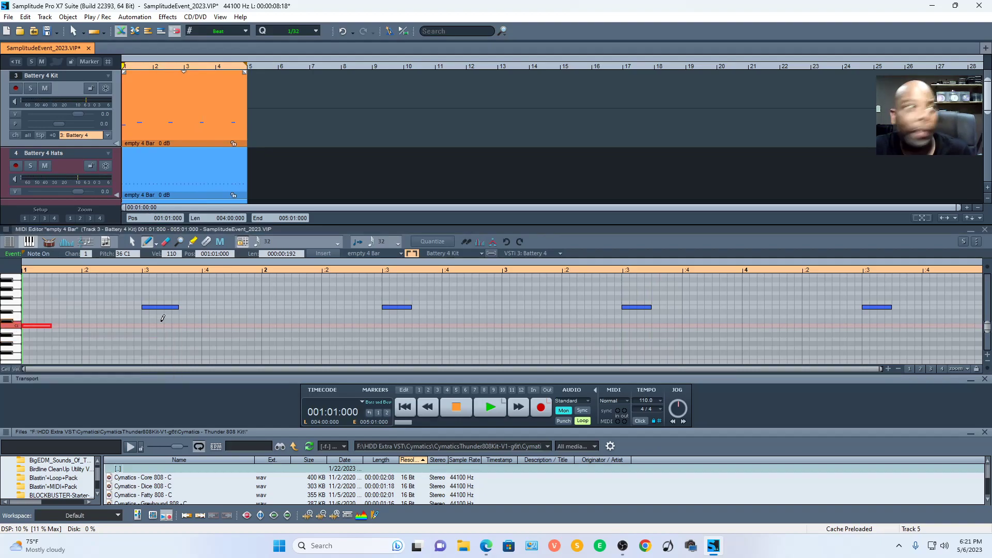
{"action": "key", "text": "space"}
{"action": "key", "text": "space"}
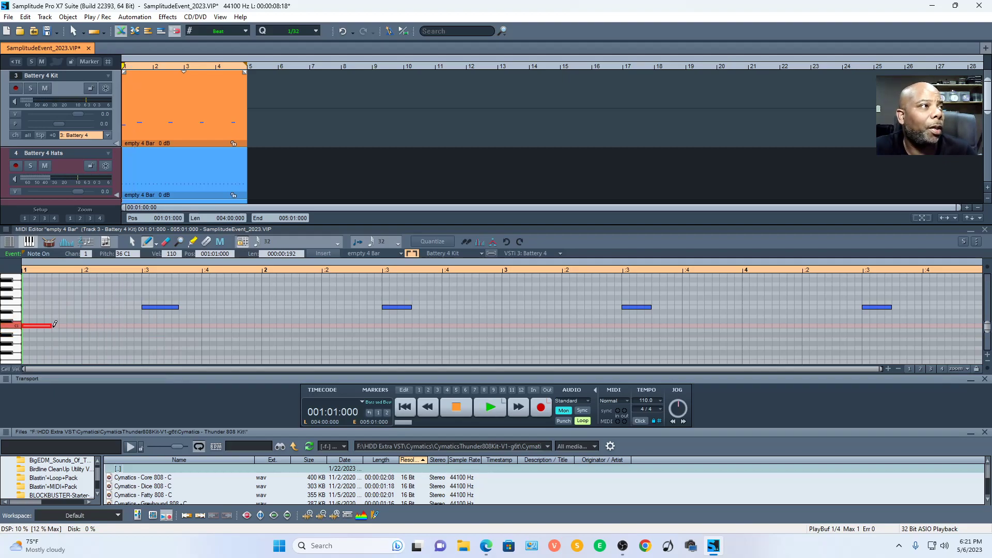
{"action": "key", "text": "space"}
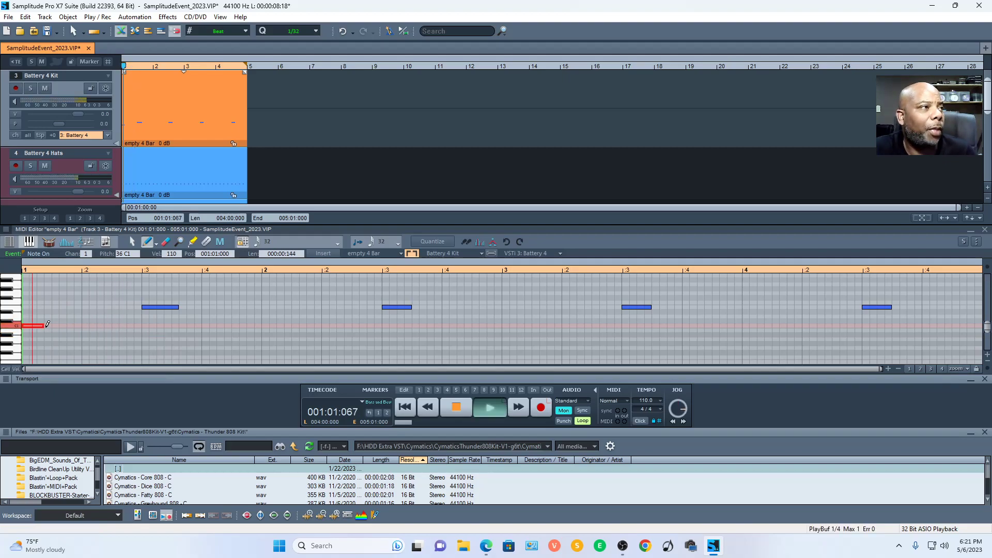
Step: Add a second C1 note in bar 1 of the Battery 4 Kit clip, move it to 001:01:288 and play the result
{"action": "key", "text": "space"}
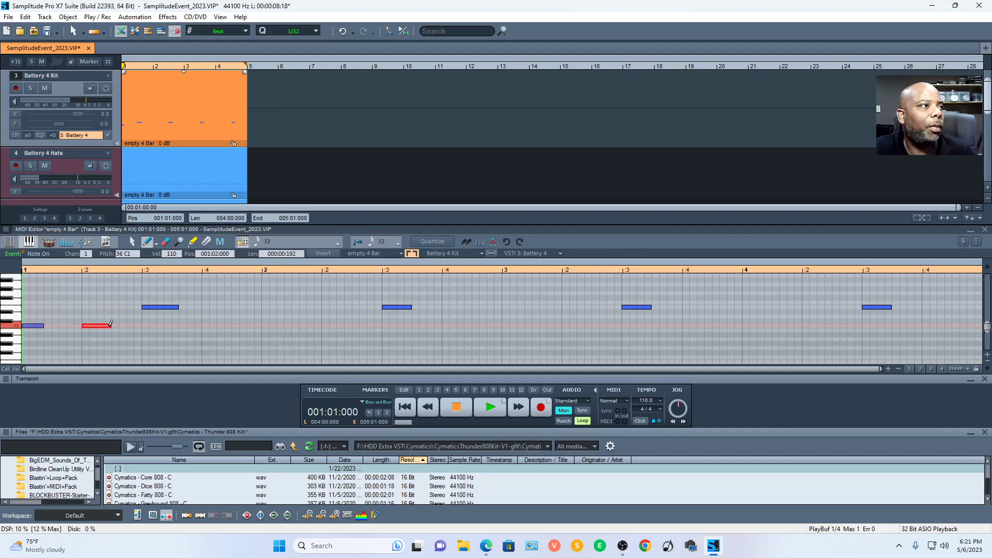
{"action": "key", "text": "space"}
{"action": "key", "text": "space"}
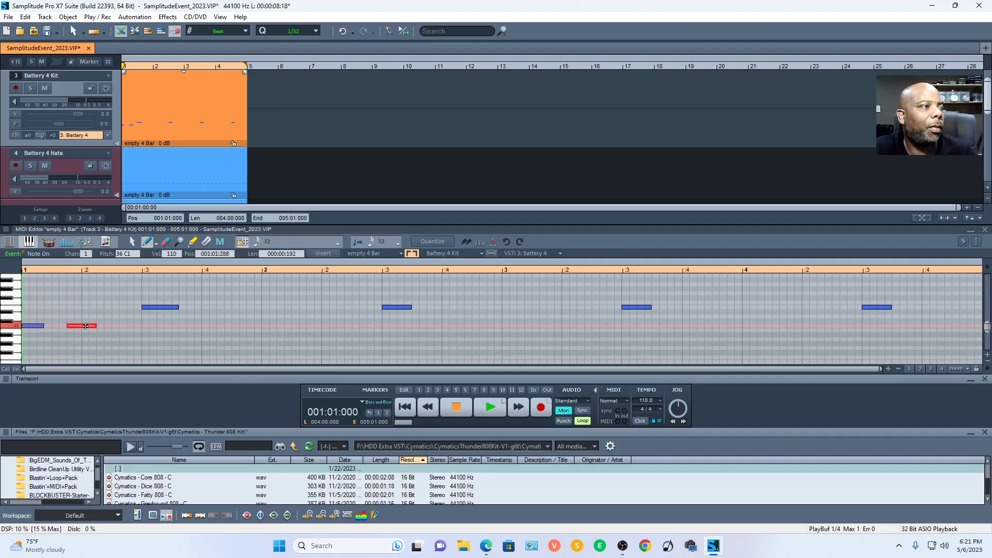
{"action": "key", "text": "space"}
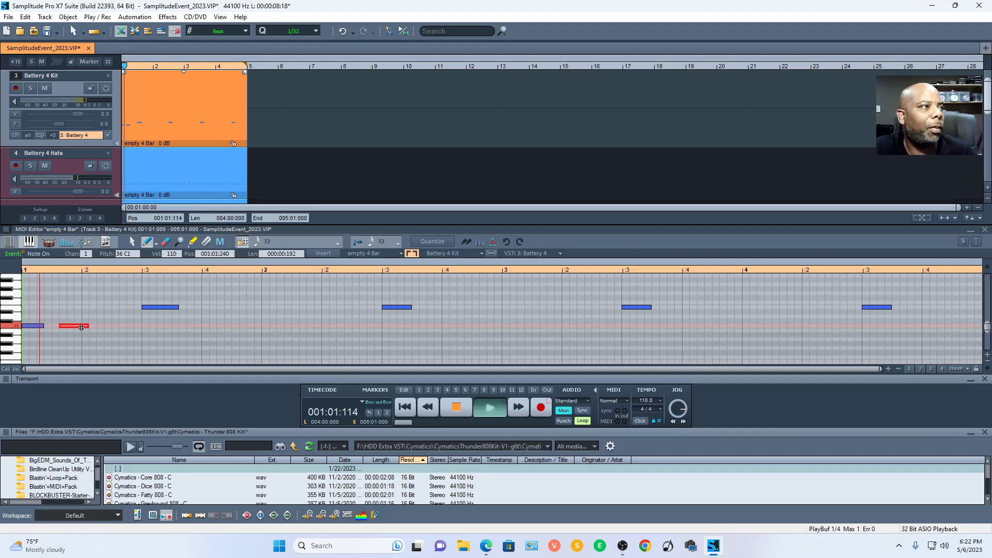
{"action": "key", "text": "space"}
{"action": "left_click_drag", "start_coordinate": [81, 327], "coordinate": [91, 326]}
{"action": "key", "text": "space"}
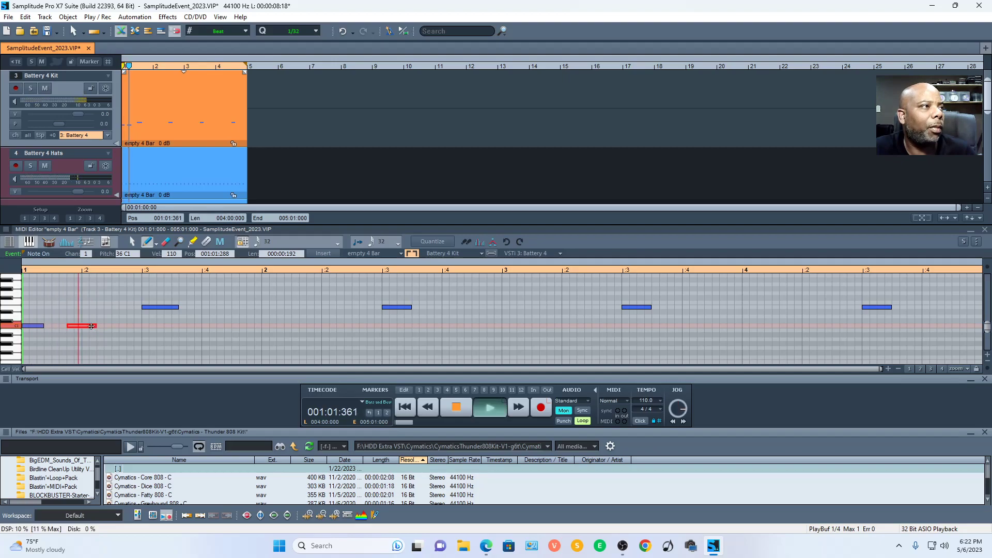
Step: Shorten the C1 note at 001:01:288 to 000:00:096 and listen to the rhythm again
{"action": "key", "text": "space"}
{"action": "key", "text": "space"}
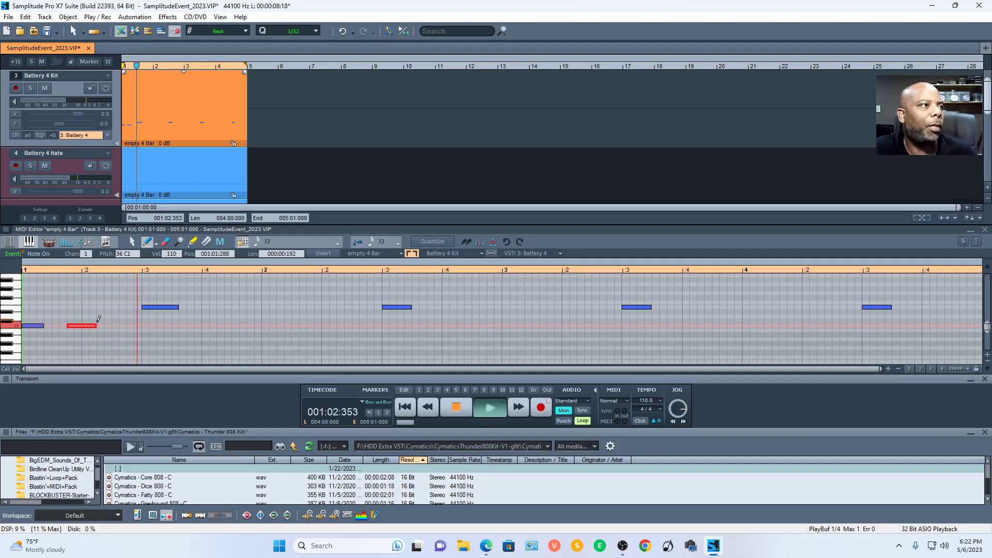
{"action": "key", "text": "space"}
{"action": "key", "text": "space"}
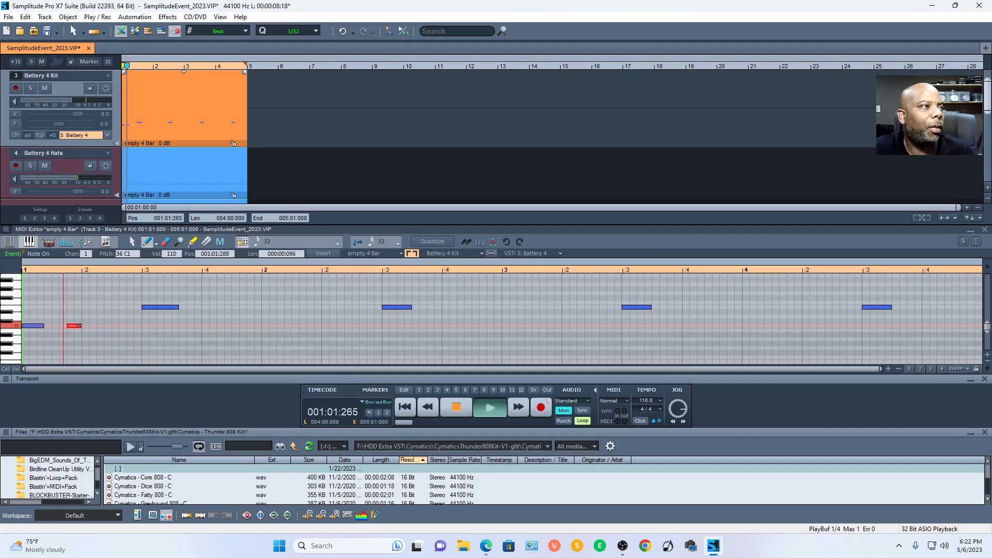
Step: Add a C1 note 000:00:144 long, position it at 001:02:192 and play the result
{"action": "key", "text": "space"}
{"action": "key", "text": "space"}
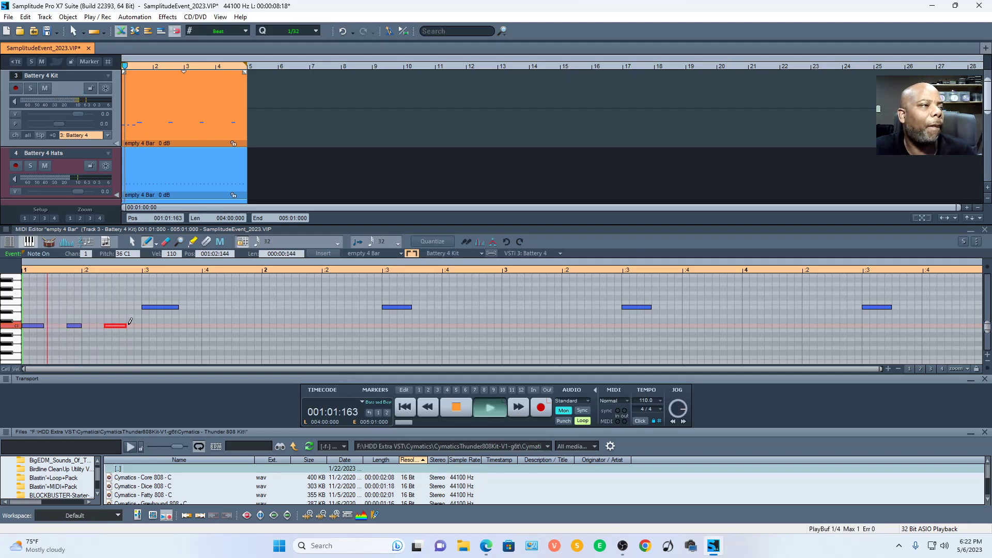
{"action": "key", "text": "space"}
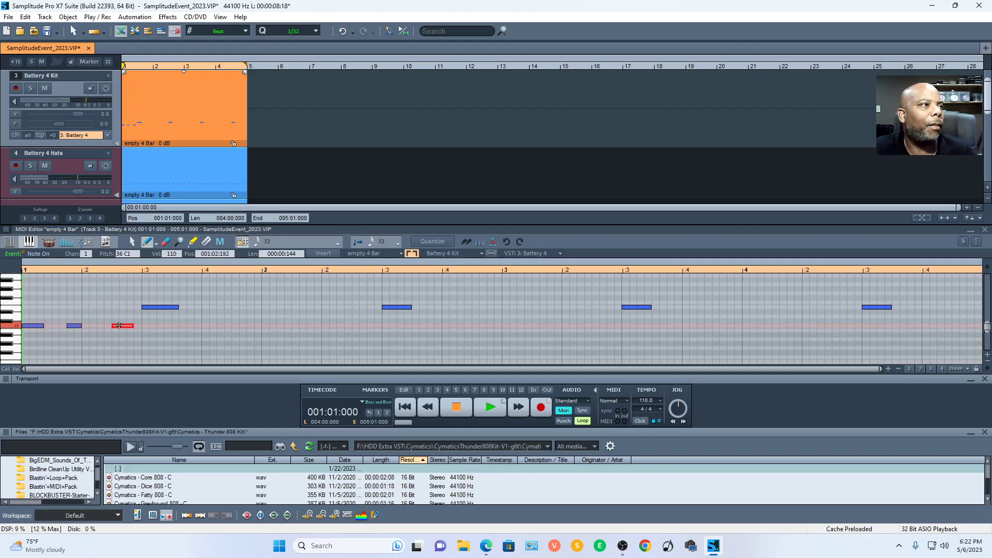
{"action": "key", "text": "space"}
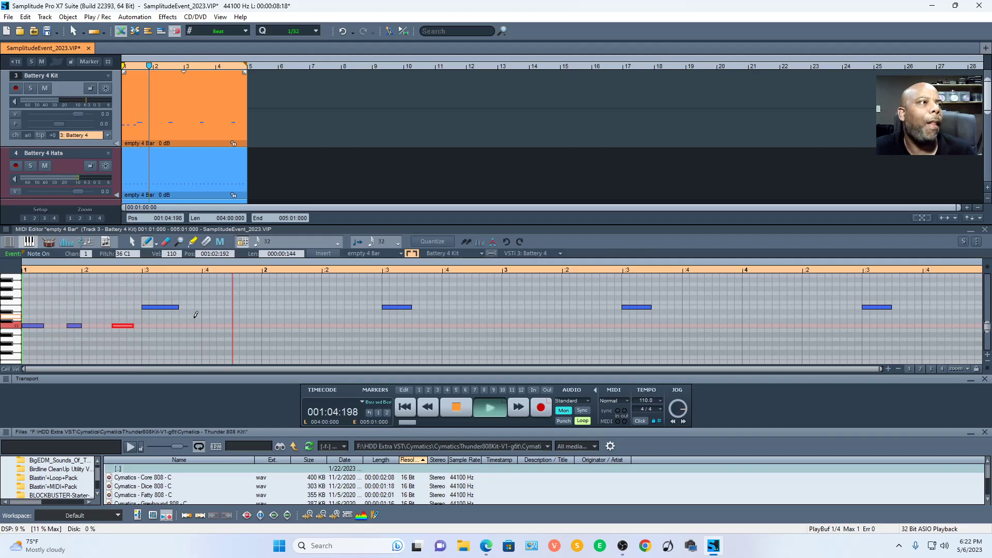
Step: Add a C1 note 000:00:096 long near the end of bar 1, settle it at 001:04:192 and play the result
{"action": "key", "text": "space"}
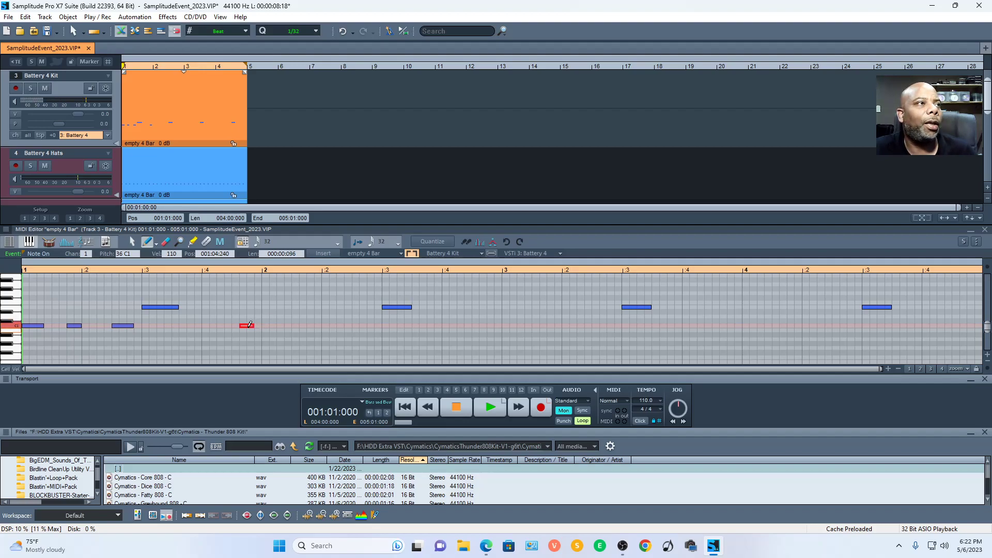
{"action": "key", "text": "space"}
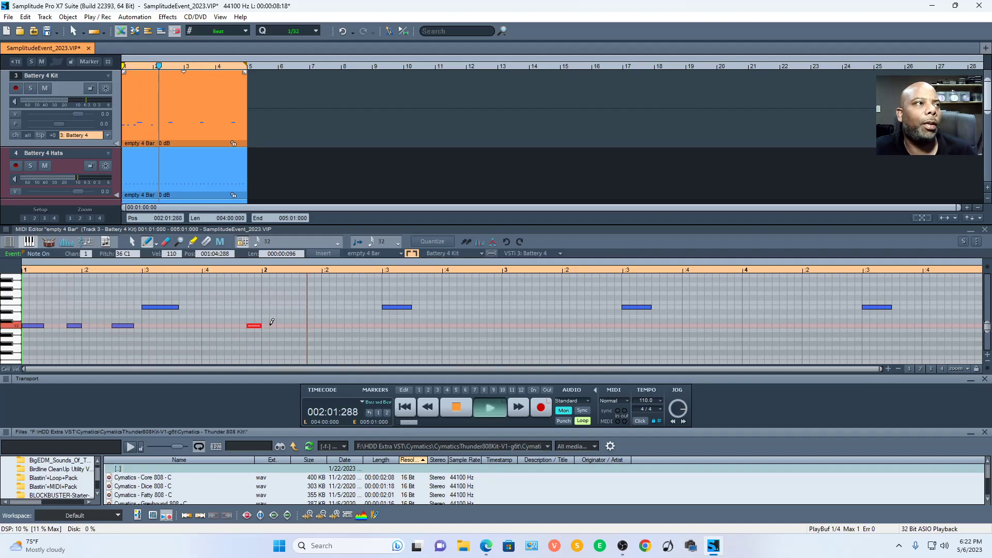
{"action": "key", "text": "space"}
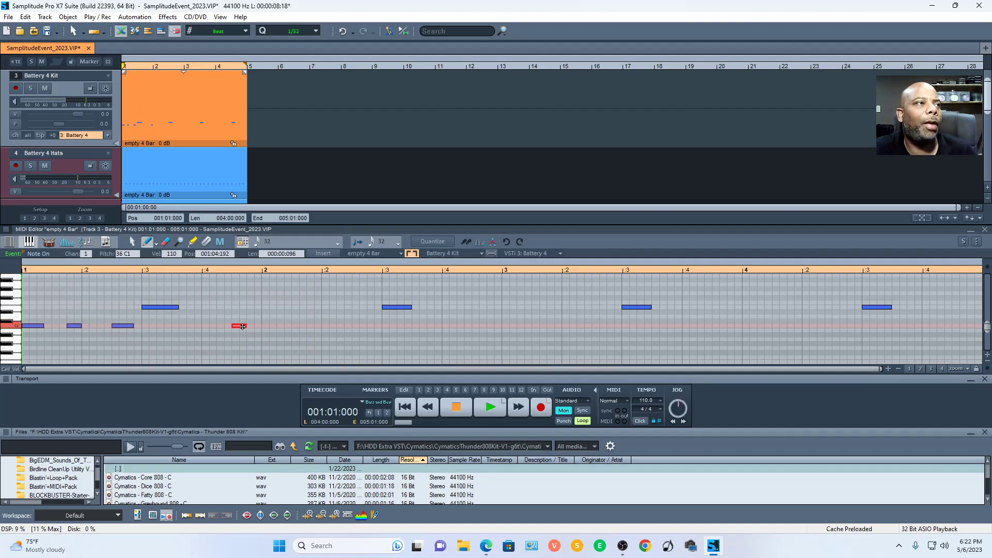
{"action": "key", "text": "space"}
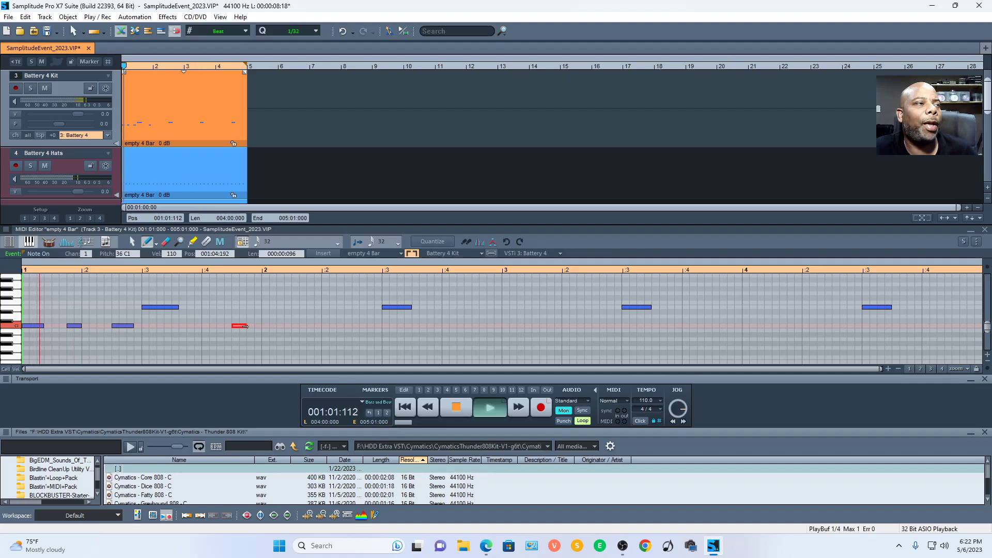
Step: Add C1 notes at 002:02:000 and 002:03:192, each 000:00:096 long, playing the pattern after each one
{"action": "key", "text": "space"}
{"action": "left_click", "coordinate": [326, 325]}
{"action": "key", "text": "space"}
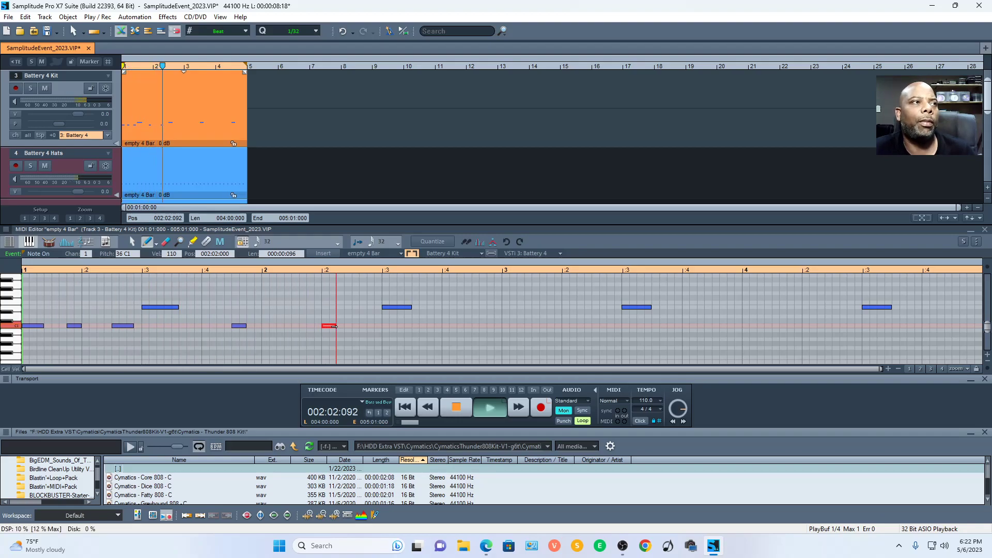
{"action": "key", "text": "space"}
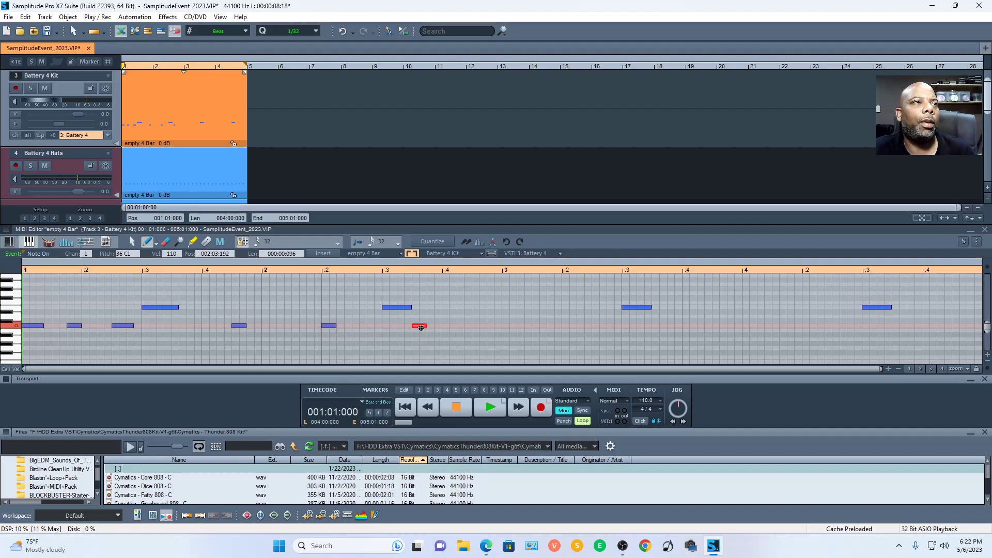
{"action": "key", "text": "space"}
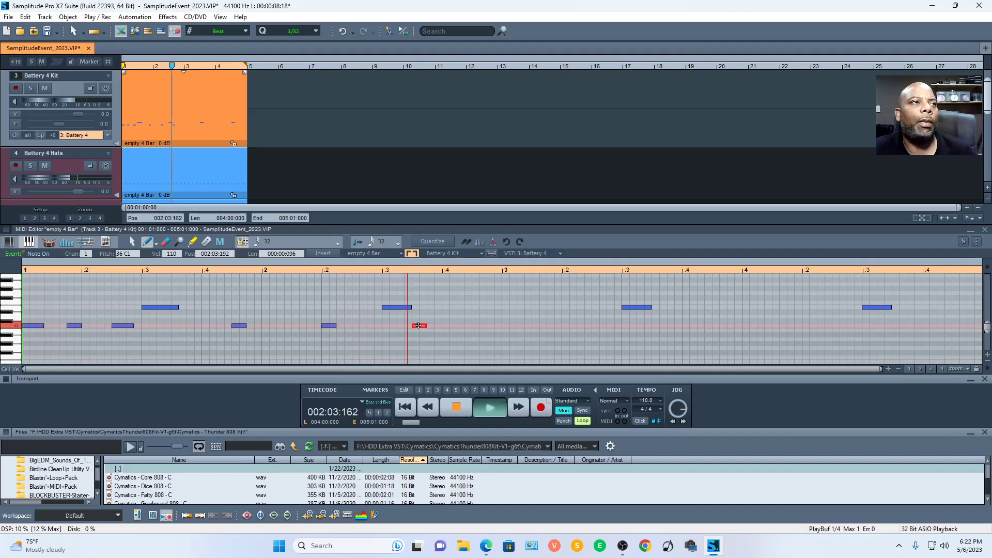
Step: Add 000:00:096 C1 notes at 003:01:000, 003:01:288, 004:03:000 and 004:03:096, plus four back-to-back from 004:04:000, and play the result
{"action": "key", "text": "space"}
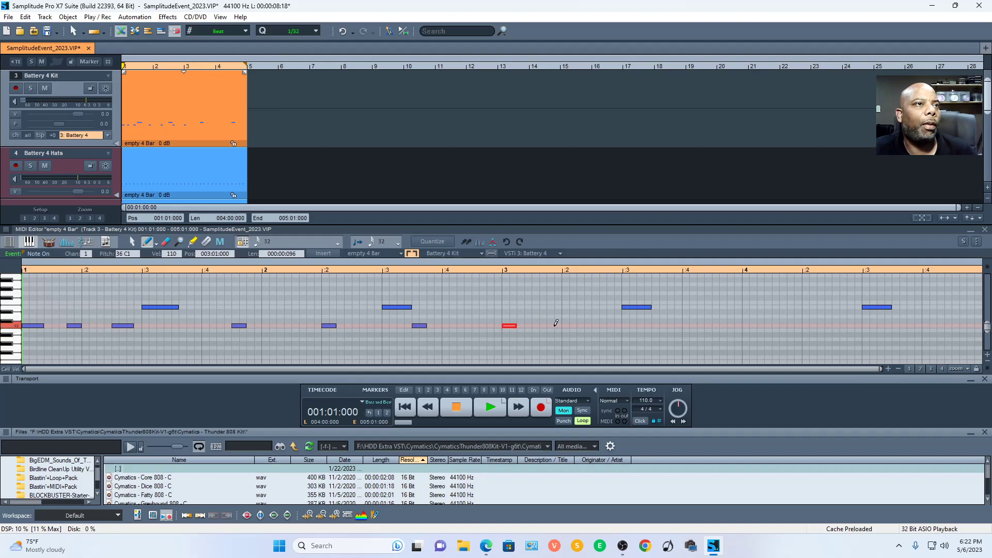
{"action": "key", "text": "space"}
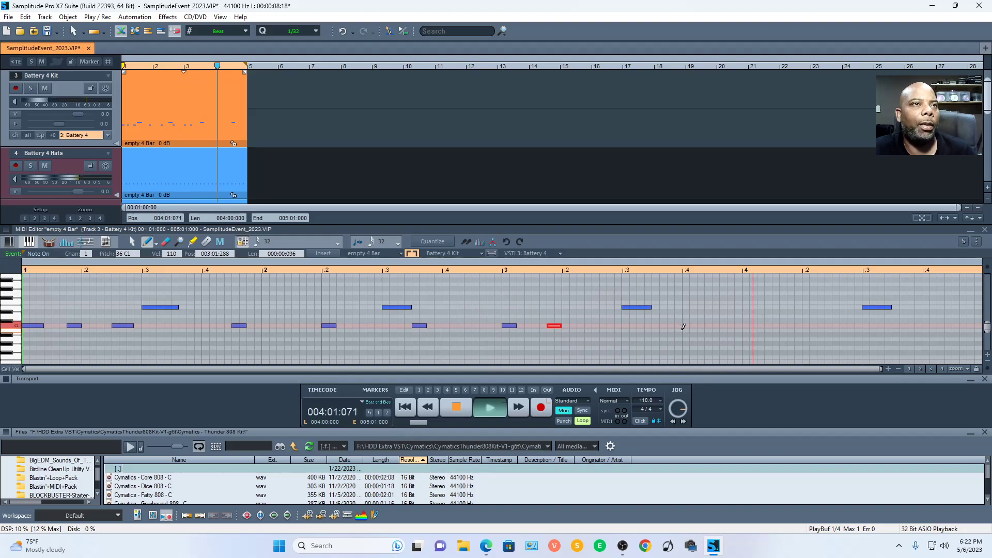
{"action": "key", "text": "space"}
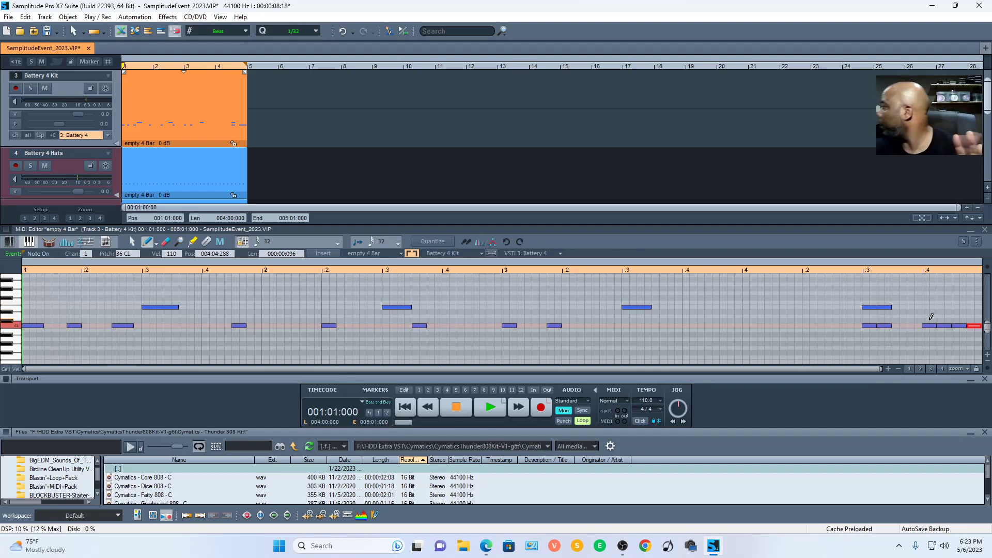
{"action": "key", "text": "space"}
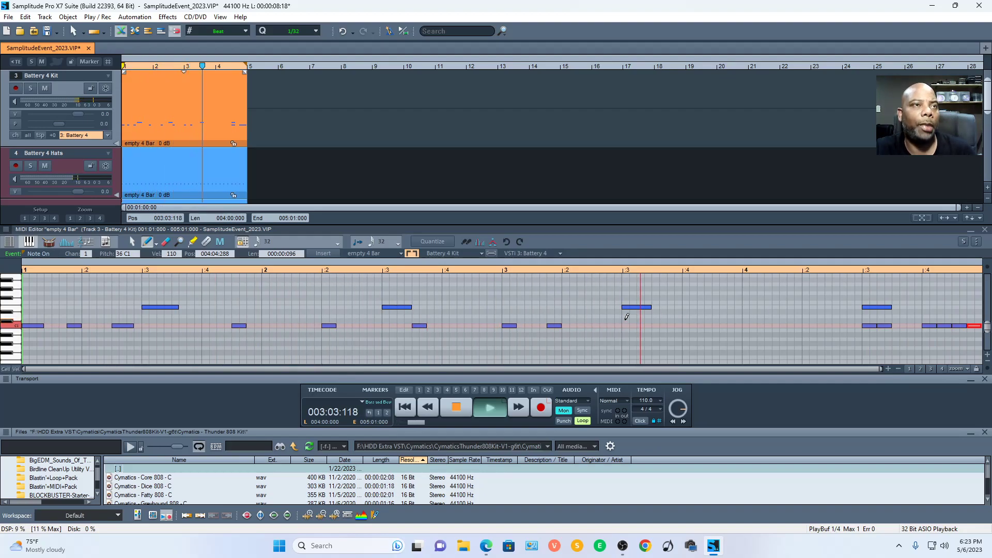
Step: Add C1 notes at 003:04:000, 003:04:288, 004:02:000 and 004:02:288, each 000:00:096 long, and listen to the full loop
{"action": "key", "text": "space"}
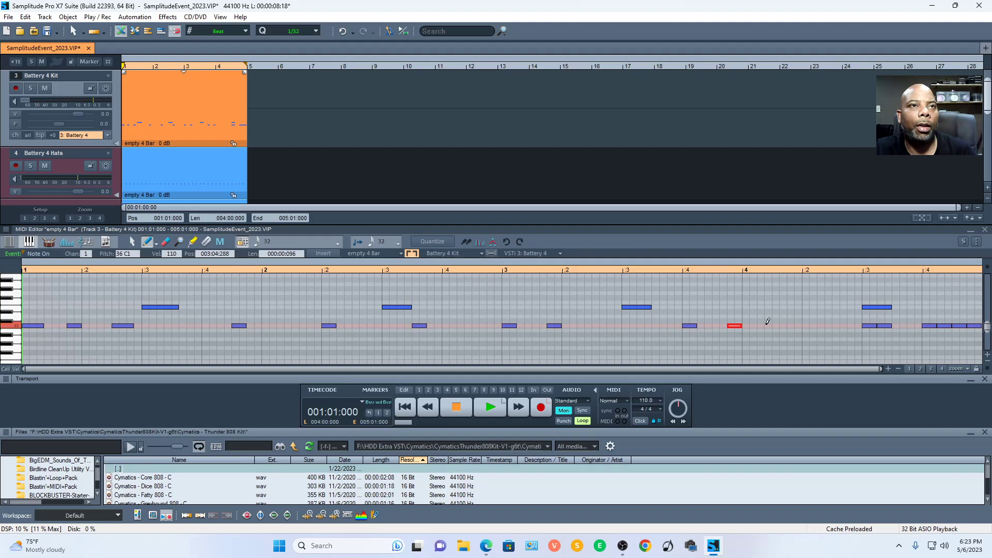
{"action": "key", "text": "space"}
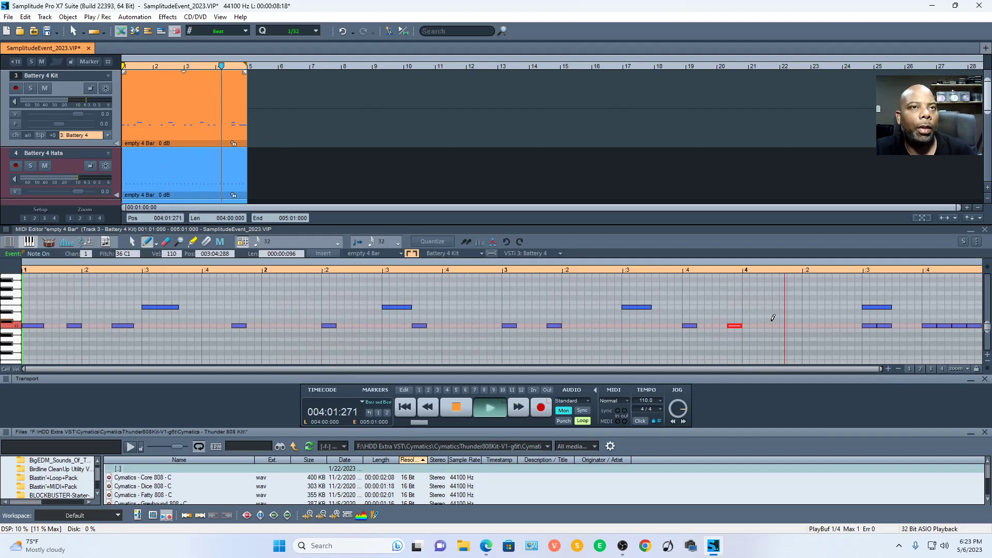
{"action": "left_click", "coordinate": [809, 326]}
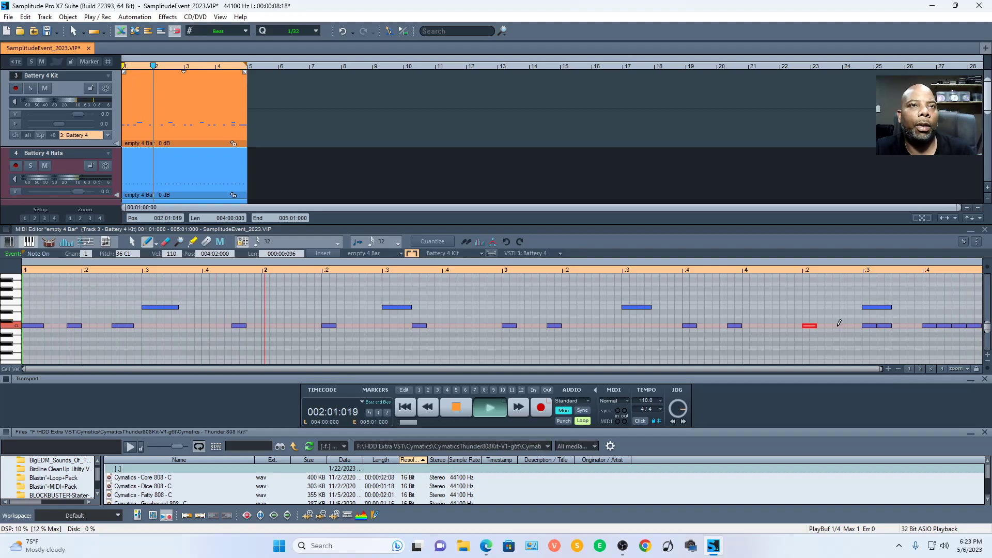
{"action": "left_click", "coordinate": [853, 325]}
{"action": "left_click_drag", "start_coordinate": [853, 325], "coordinate": [860, 326]}
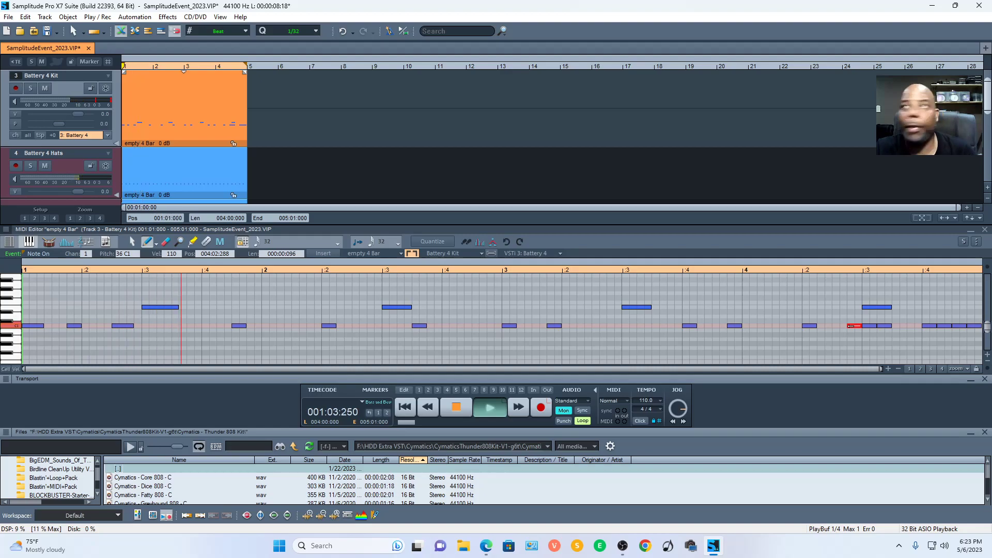
{"action": "key", "text": "space"}
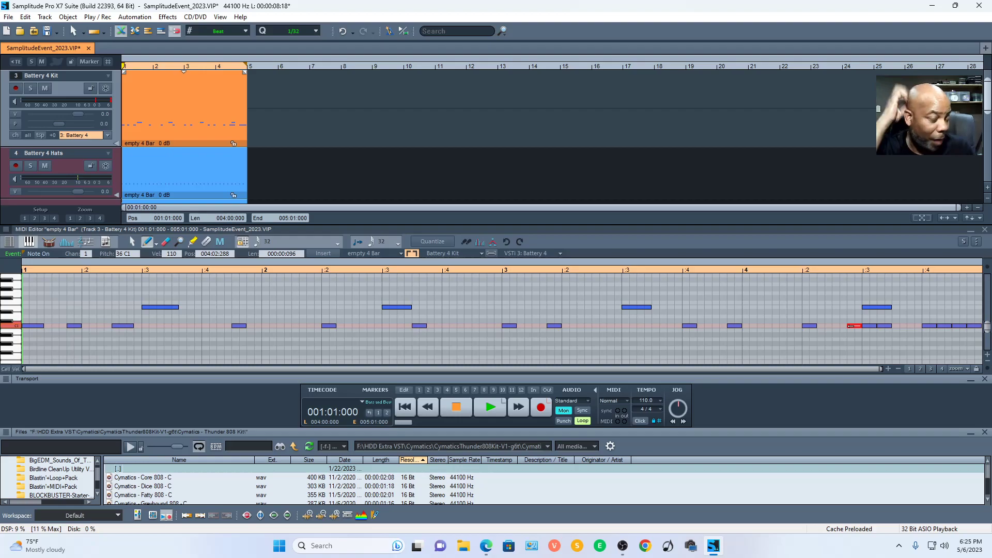
{"action": "key", "text": "space"}
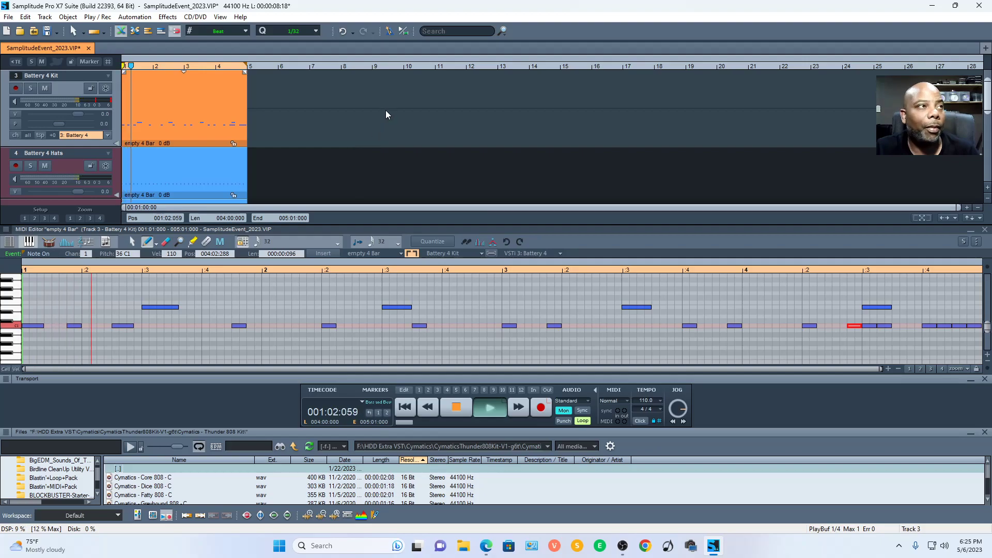
{"action": "key", "text": "space"}
Step: Open the Battery 4 Hats clip for note editing, solo its track and listen to the hats alone
{"action": "left_click", "coordinate": [224, 182]}
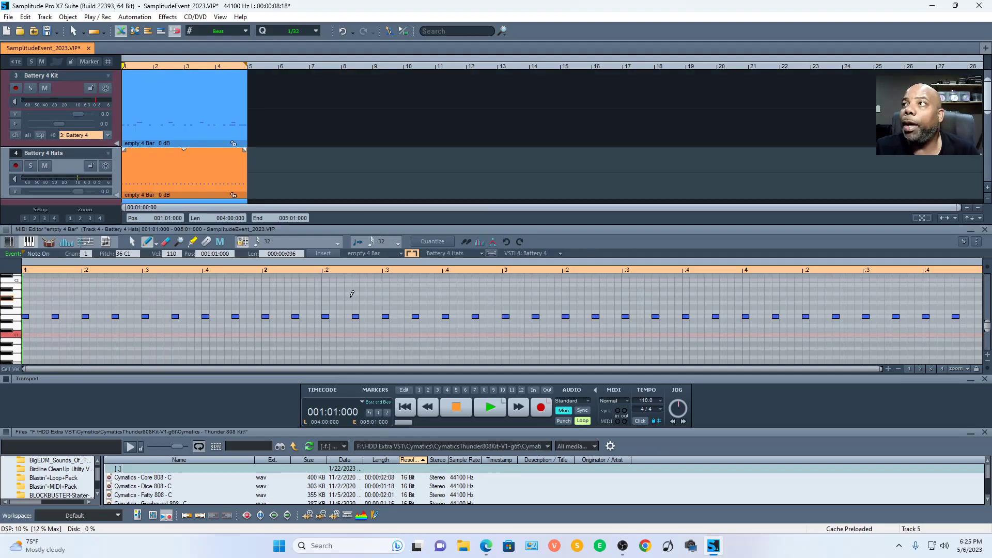
{"action": "key", "text": "space"}
{"action": "key", "text": "space"}
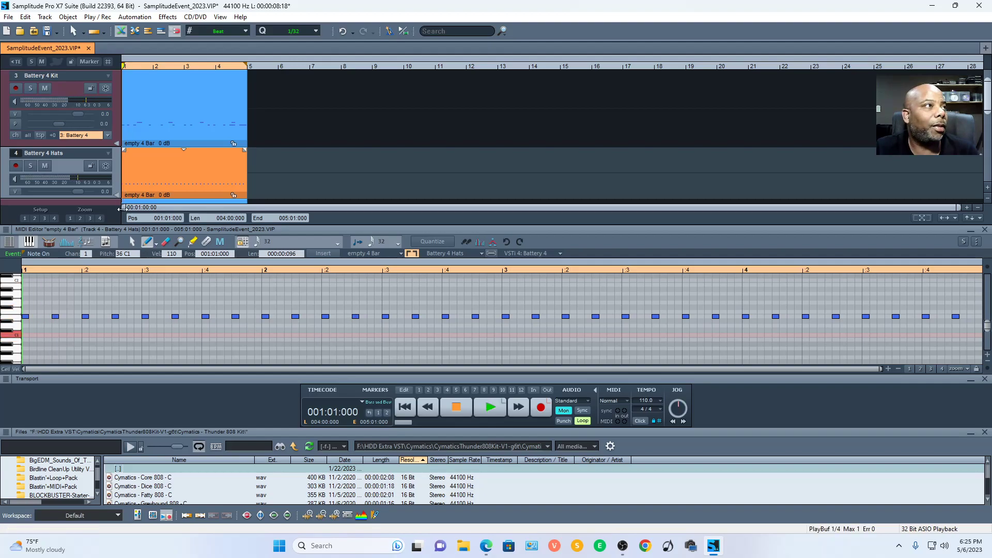
{"action": "left_click", "coordinate": [31, 165]}
{"action": "key", "text": "space"}
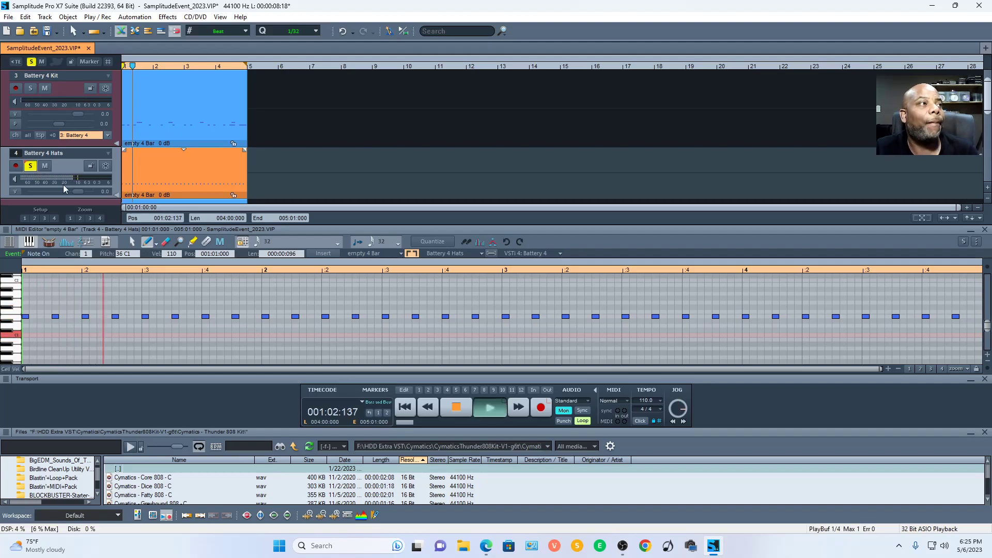
{"action": "key", "text": "space"}
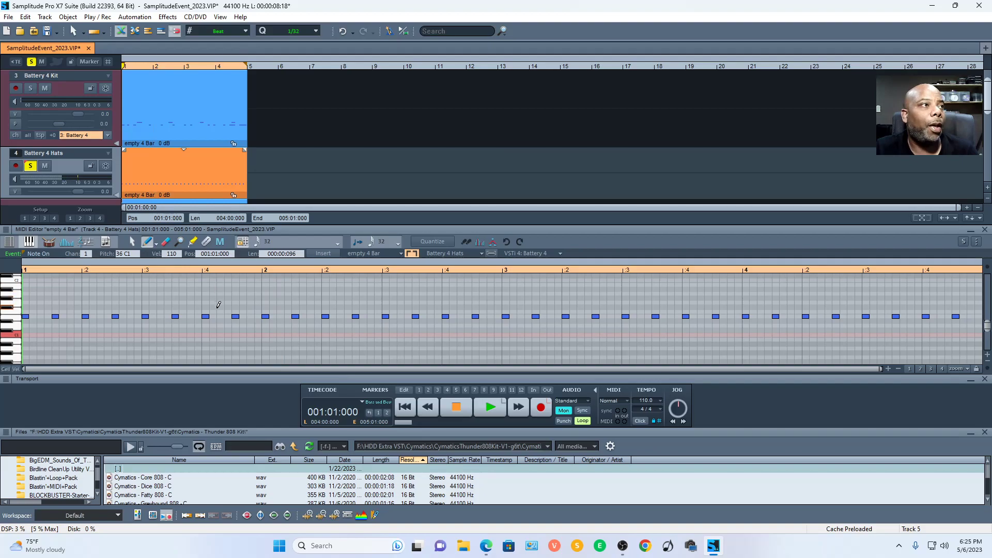
Step: Add E1 hat notes at 001:04:096, 001:04:288, 002:03:096 and 003:01:096, each 000:00:048 long, and play the result
{"action": "left_click", "coordinate": [220, 315]}
{"action": "left_click", "coordinate": [251, 315]}
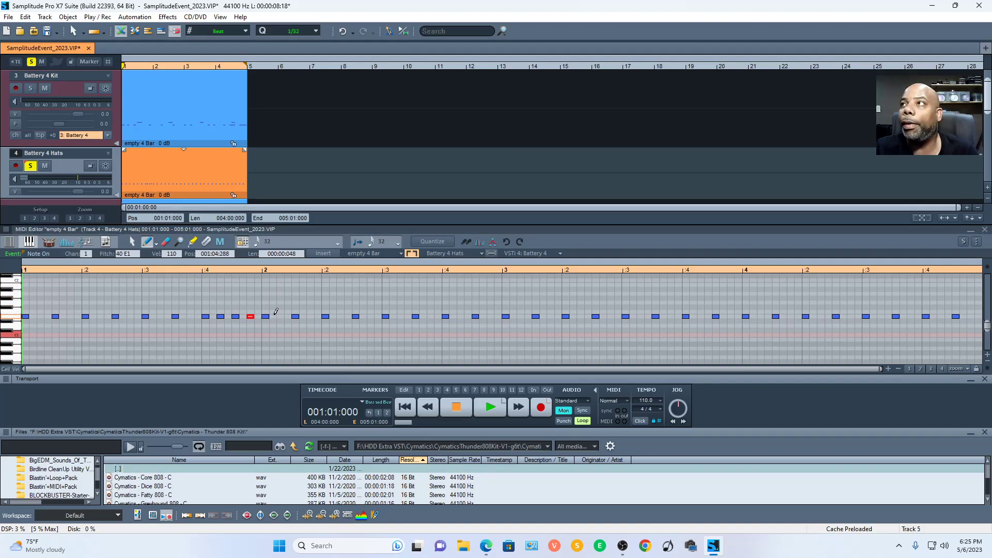
{"action": "key", "text": "space"}
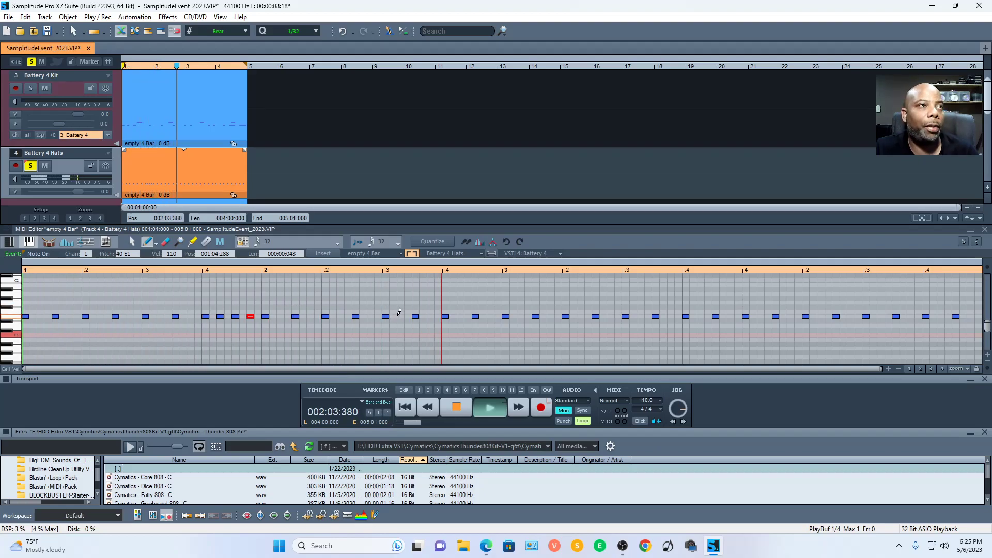
{"action": "key", "text": "space"}
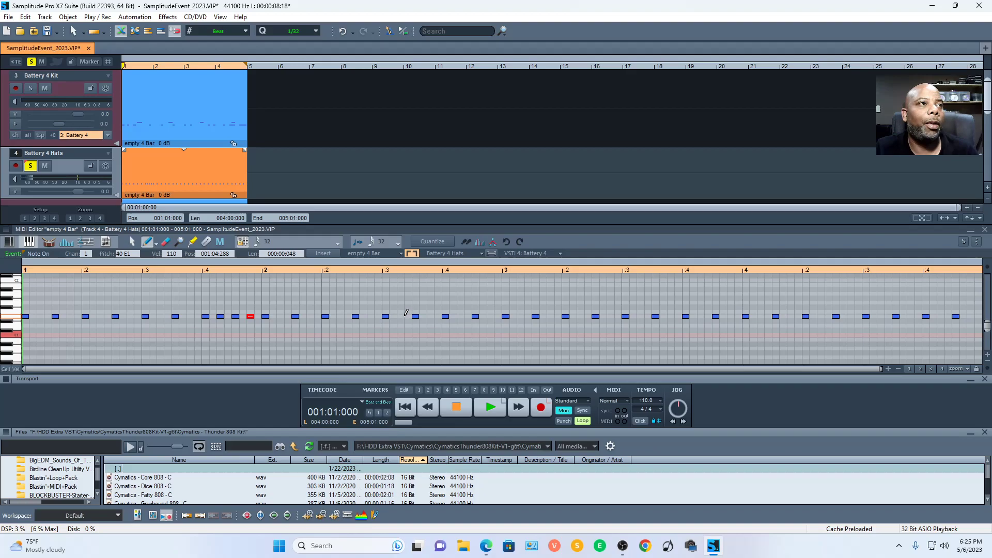
{"action": "left_click", "coordinate": [400, 316]}
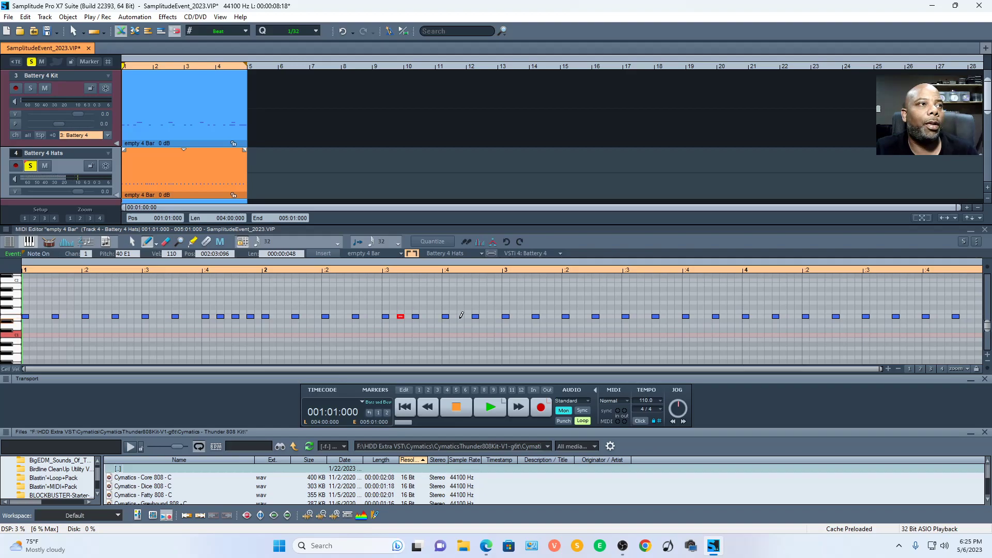
{"action": "left_click", "coordinate": [520, 316]}
{"action": "key", "text": "space"}
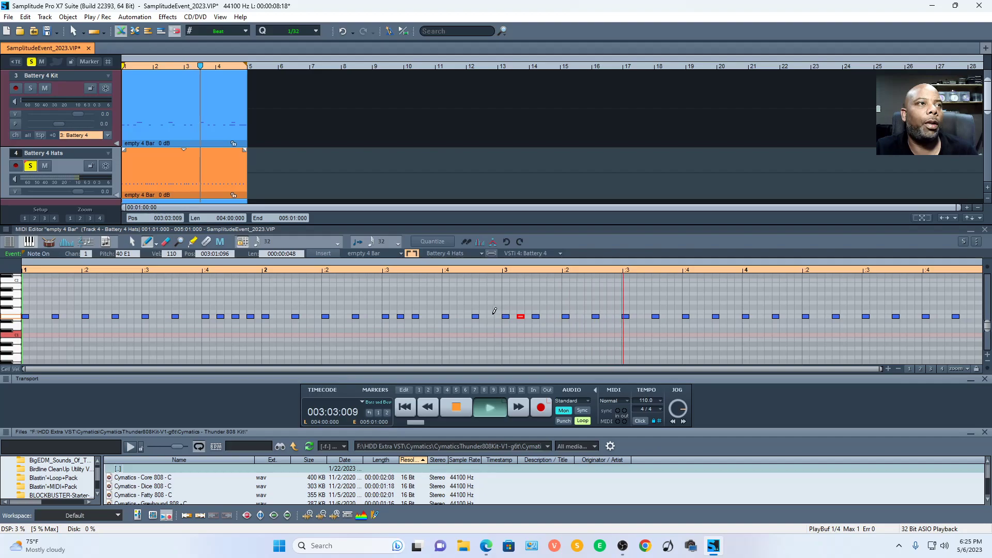
Step: Replace the hat note at 003:01:096 with an E1 note at 002:04:096, 000:00:048 long, and play the result
{"action": "key", "text": "space"}
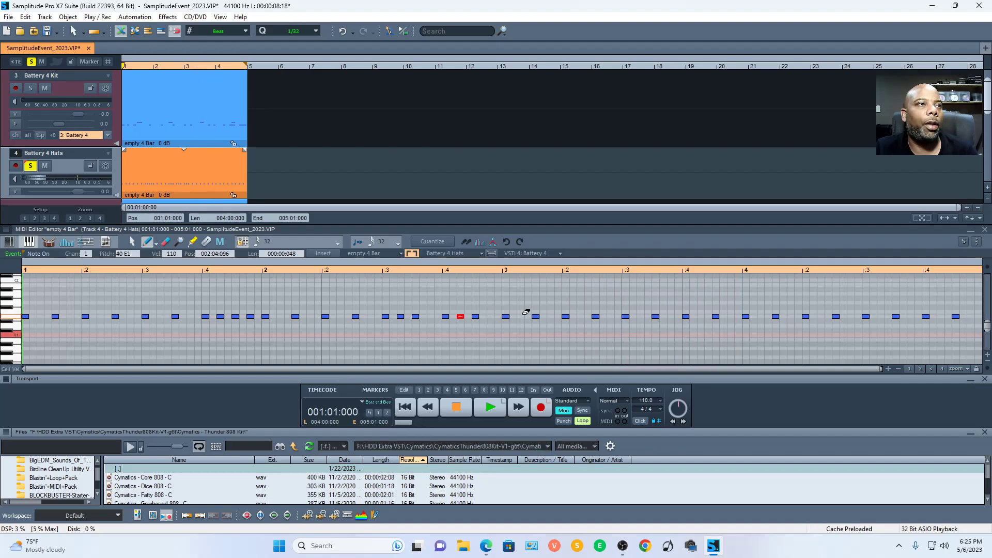
{"action": "key", "text": "space"}
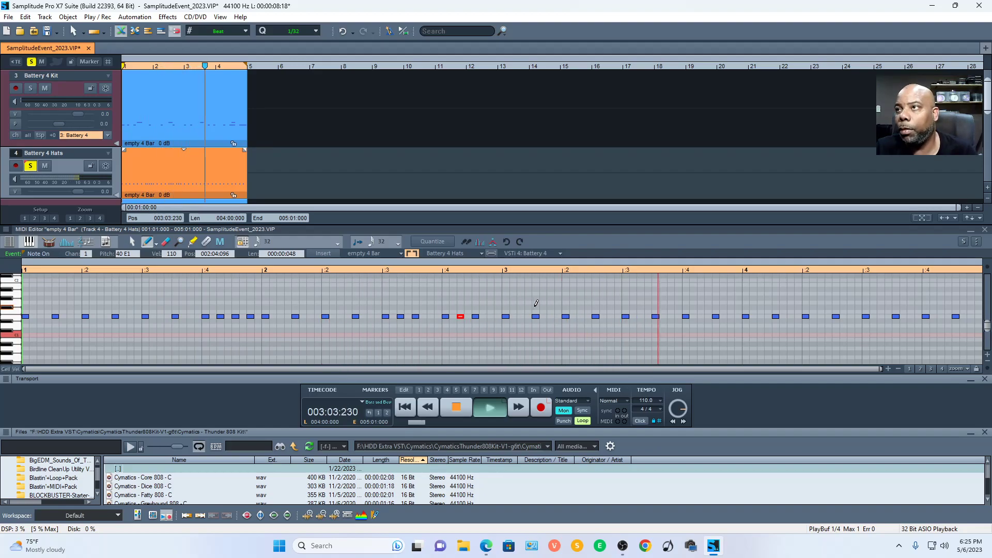
{"action": "key", "text": "space"}
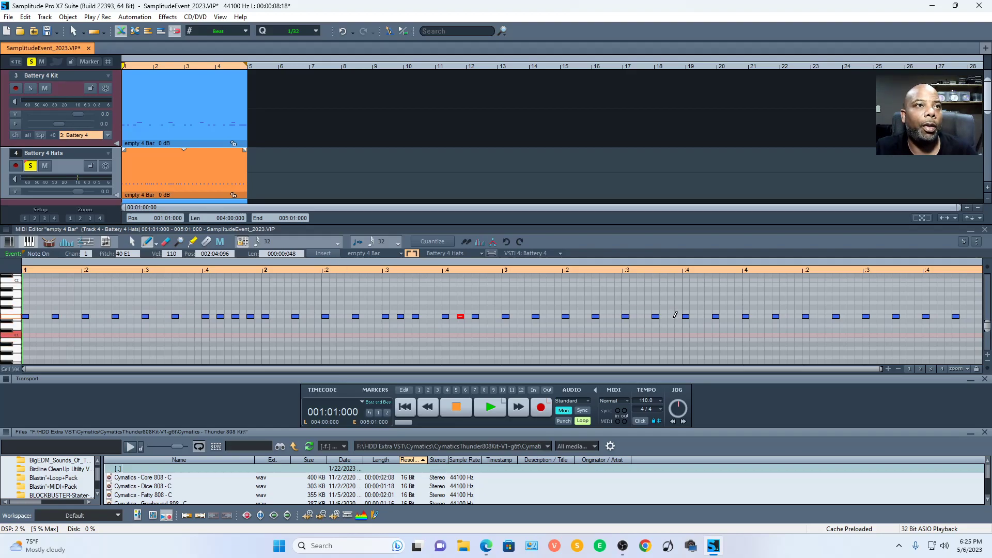
Step: Add E1 hat notes at 003:04:096, 003:04:240, 003:04:288 and 003:04:336, each 000:00:048 long, and play the result
{"action": "left_click", "coordinate": [702, 316]}
{"action": "left_click", "coordinate": [724, 316]}
{"action": "left_click", "coordinate": [731, 316]}
{"action": "left_click", "coordinate": [738, 317]}
{"action": "key", "text": "space"}
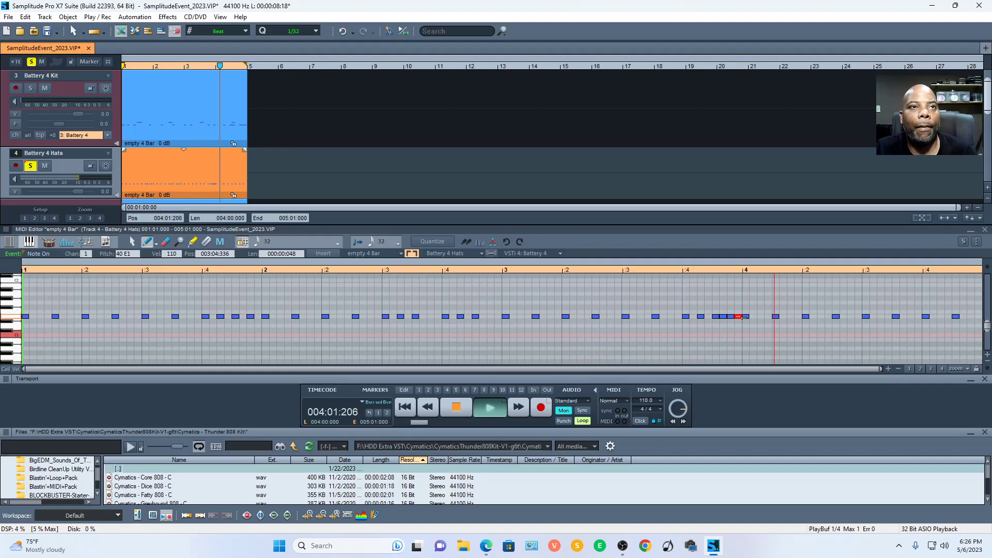
{"action": "key", "text": "space"}
Step: Add 000:00:048 E1 hat notes at 004:03:048, 004:03:096, 004:03:144, 004:04:096 and 004:04:288
{"action": "left_click", "coordinate": [871, 316]}
{"action": "left_click", "coordinate": [880, 316]}
{"action": "left_click", "coordinate": [888, 316]}
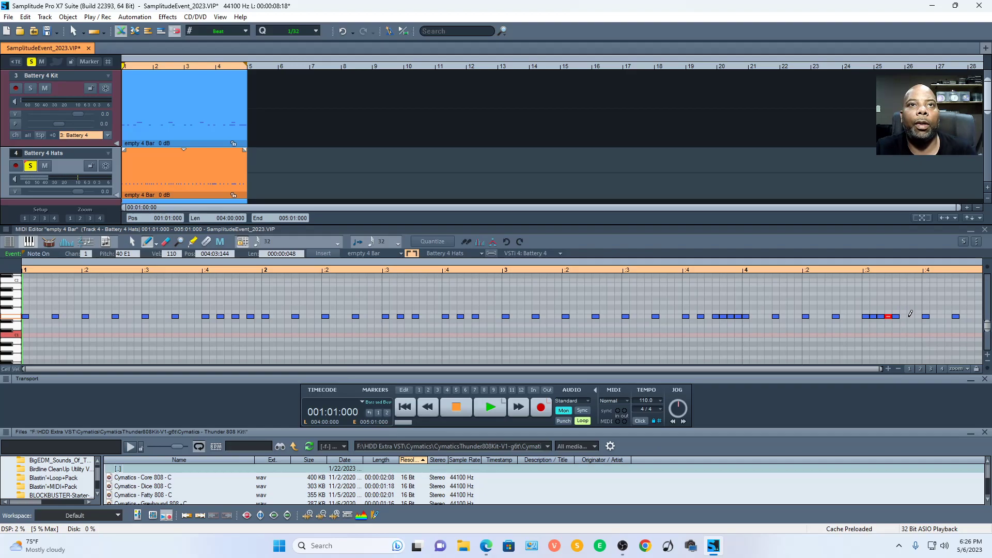
{"action": "left_click", "coordinate": [940, 316]}
{"action": "left_click", "coordinate": [970, 317]}
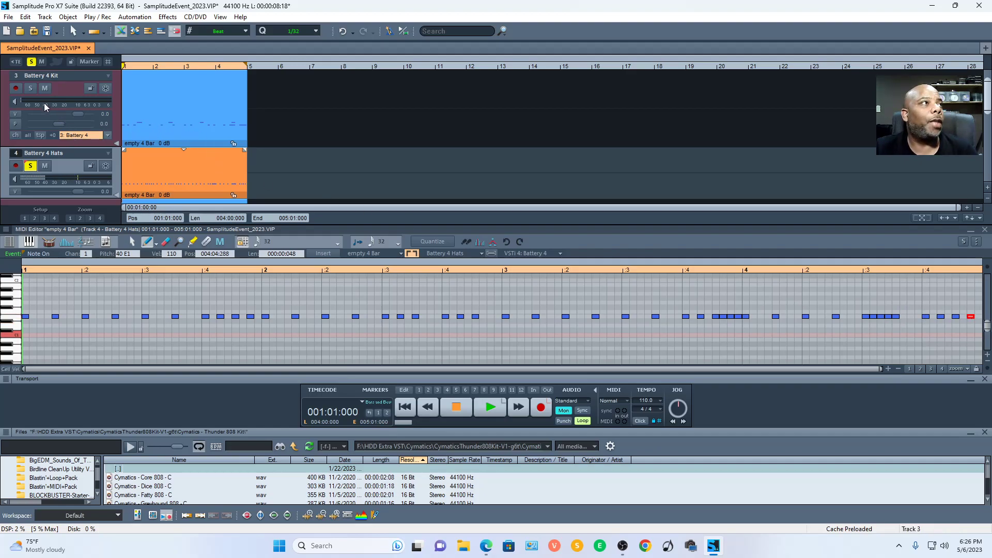
Step: Solo the Battery 4 Kit track along with the hats and listen to both drum tracks together
{"action": "left_click", "coordinate": [30, 88]}
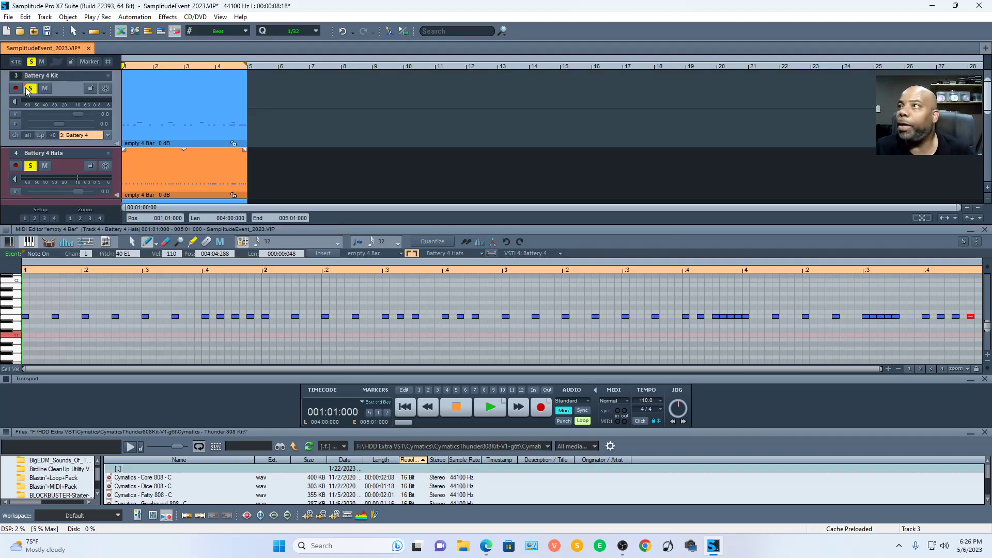
{"action": "key", "text": "space"}
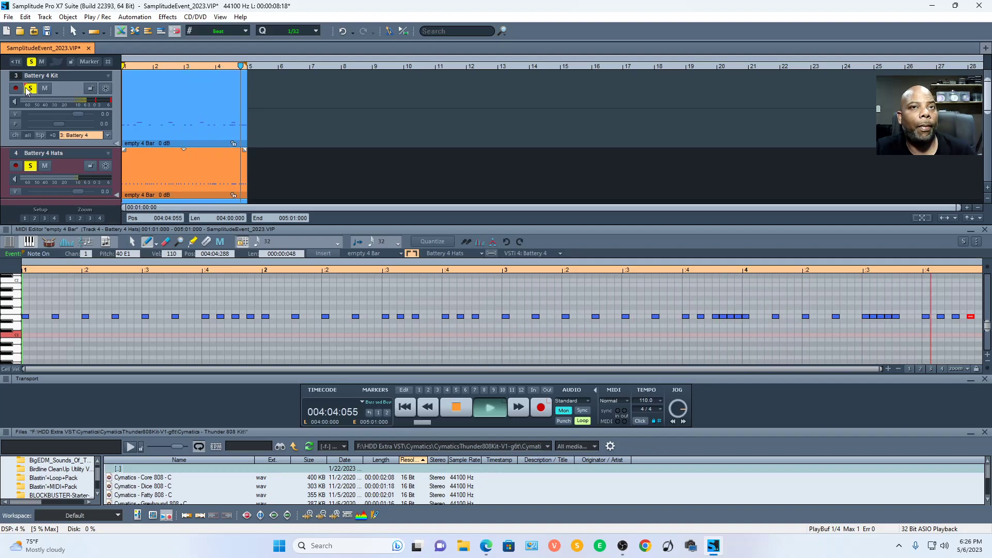
{"action": "key", "text": "space"}
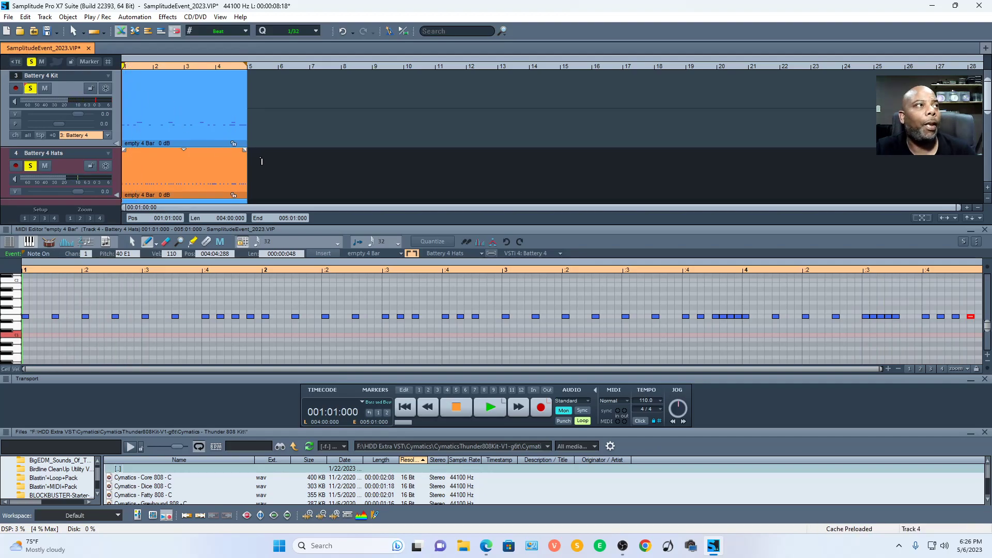
Step: Switch off all track solos and briefly play the full mix
{"action": "scroll", "coordinate": [262, 161], "scroll_direction": "up", "scroll_amount": 1}
{"action": "left_click", "coordinate": [67, 93]}
{"action": "left_click", "coordinate": [32, 61]}
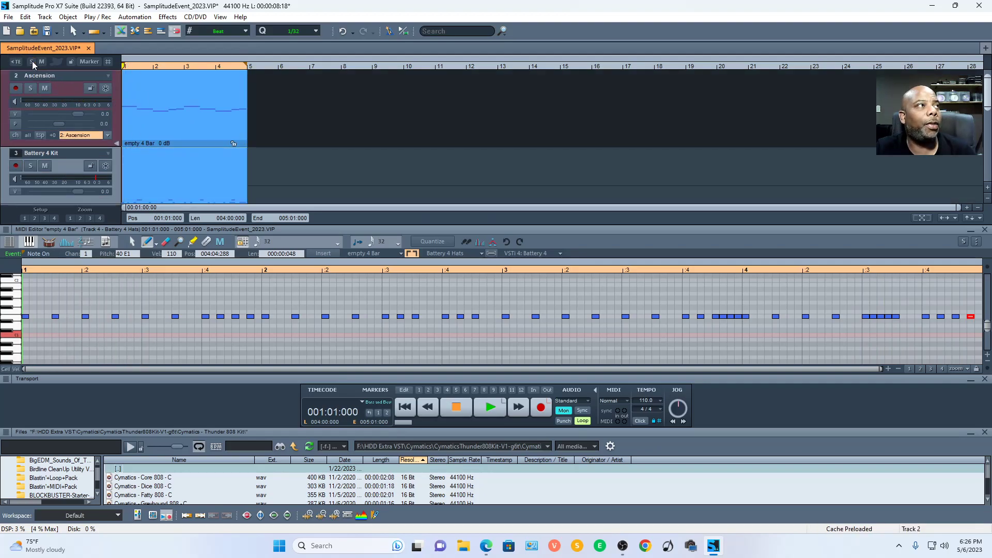
{"action": "key", "text": "space"}
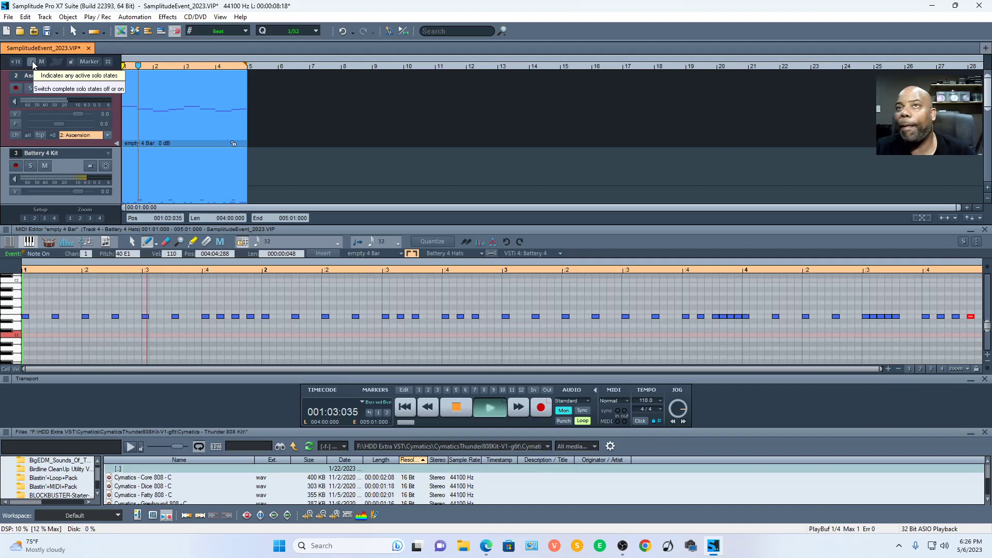
{"action": "key", "text": "space"}
Step: Duplicate the Massive and Ascension clips together three times so both parts run from bar 1 through bar 16
{"action": "scroll", "coordinate": [342, 169], "scroll_direction": "up", "scroll_amount": 1}
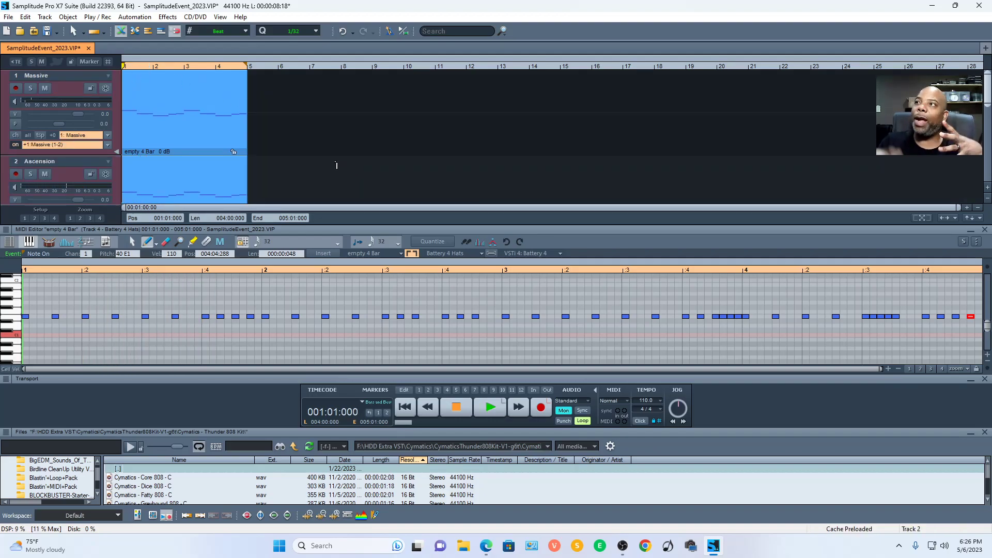
{"action": "scroll", "coordinate": [336, 165], "scroll_direction": "down", "scroll_amount": 4}
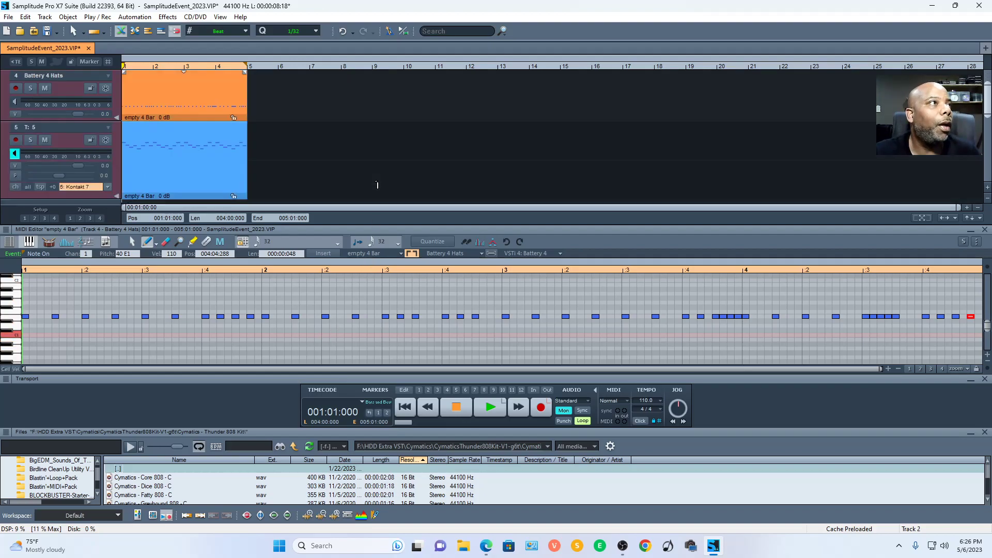
{"action": "scroll", "coordinate": [377, 185], "scroll_direction": "up", "scroll_amount": 1}
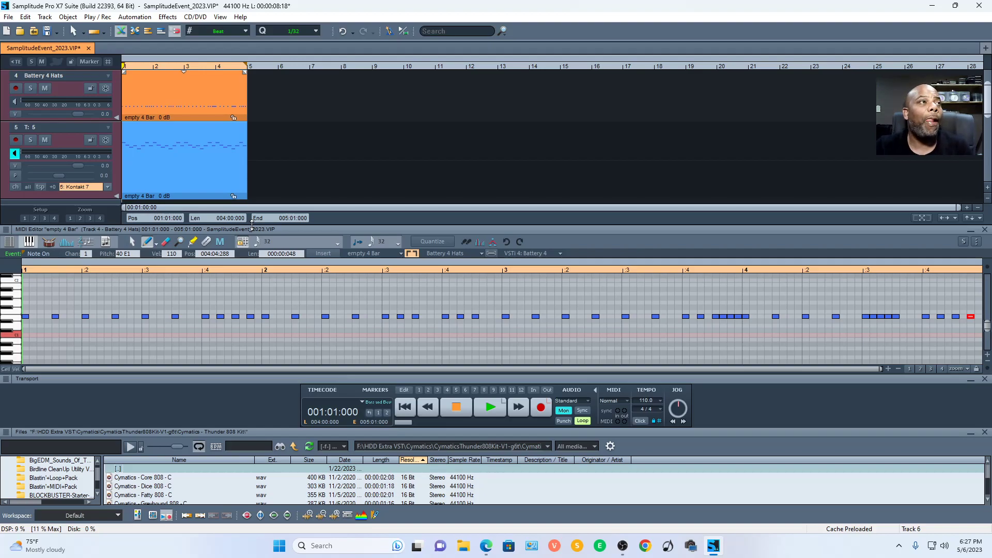
{"action": "scroll", "coordinate": [309, 155], "scroll_direction": "up", "scroll_amount": 3}
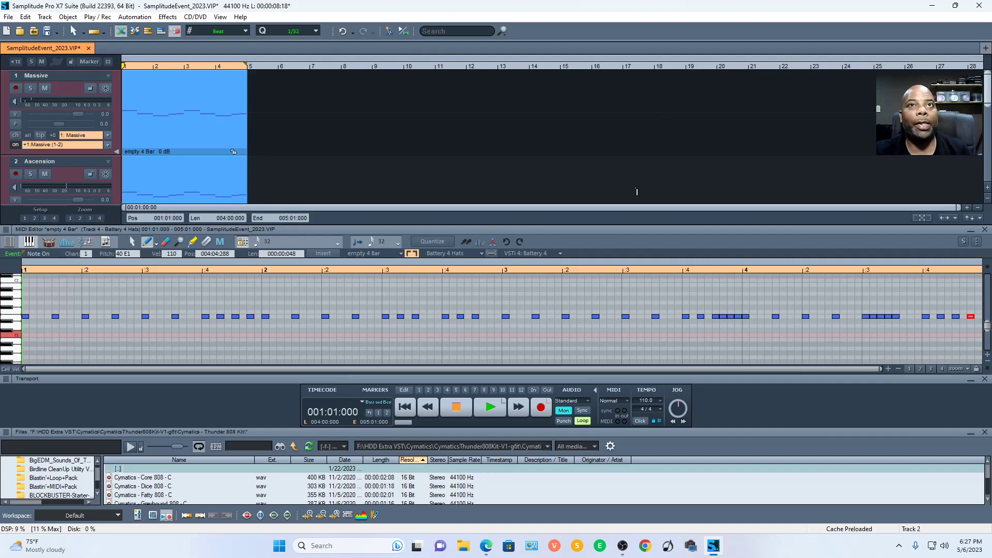
{"action": "scroll", "coordinate": [878, 109], "scroll_direction": "down", "scroll_amount": 3}
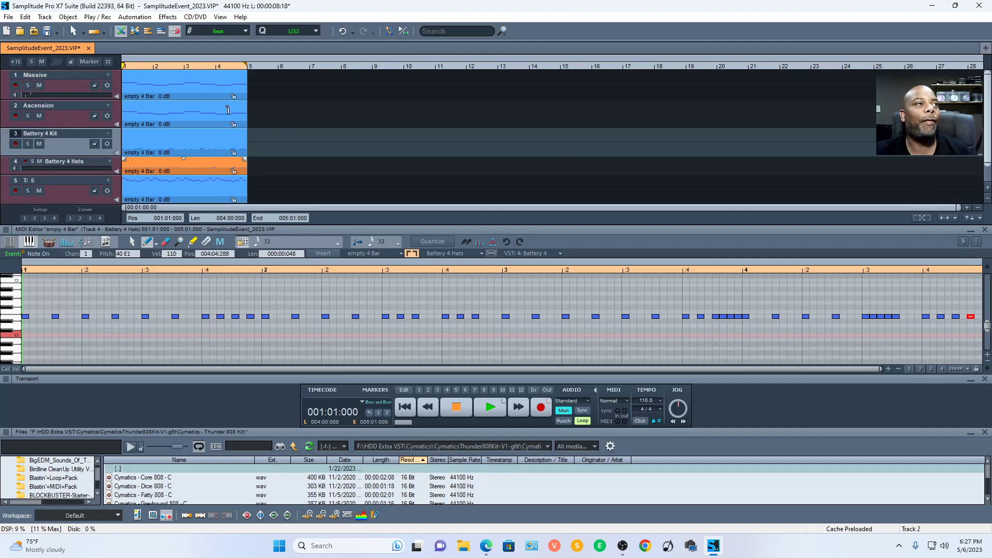
{"action": "left_click", "coordinate": [243, 123]}
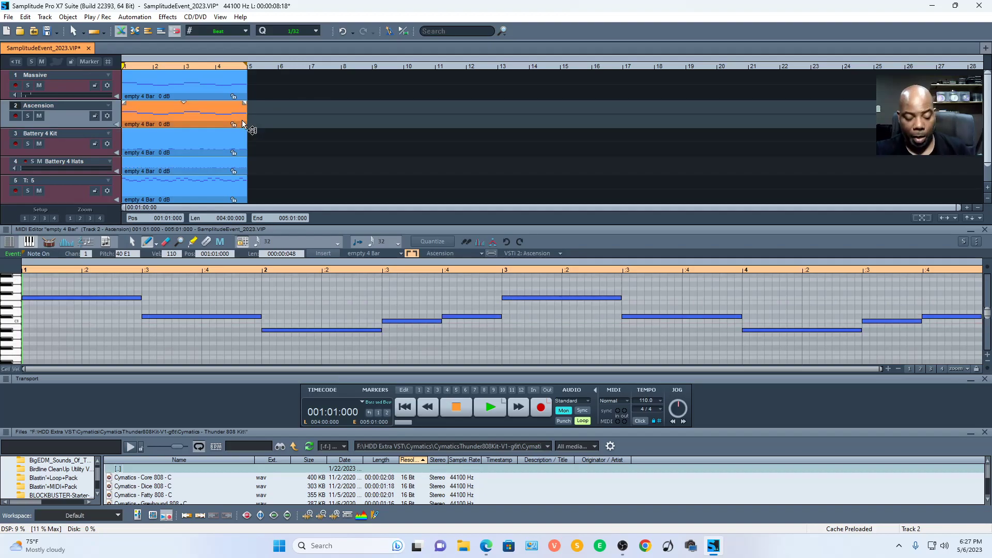
{"action": "left_click", "coordinate": [166, 97], "text": "shift"}
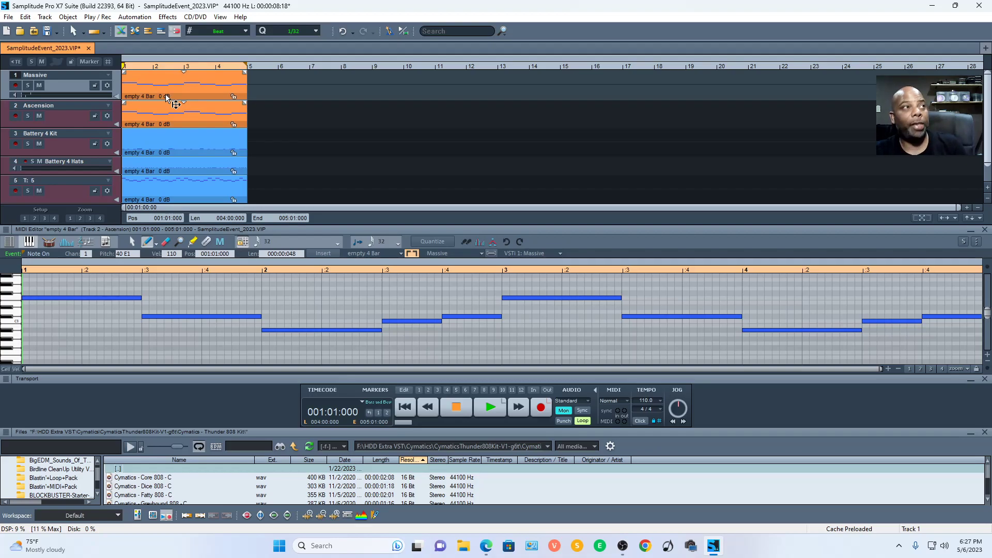
{"action": "key", "text": "ctrl+d"}
{"action": "key", "text": "ctrl+d"}
{"action": "key", "text": "ctrl+d"}
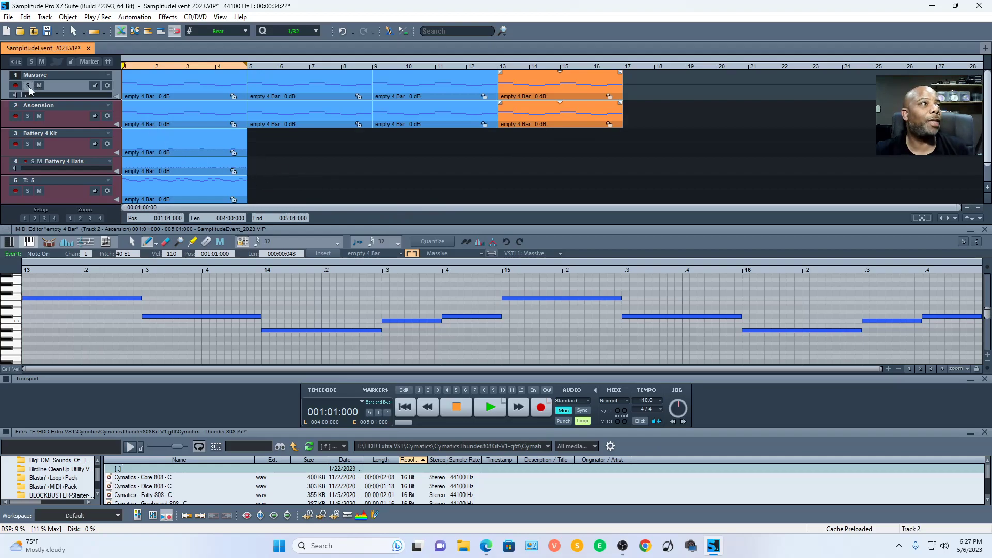
Step: Duplicate the Battery 4 Kit and Battery 4 Hats clips together three times so the drums run through bar 16
{"action": "left_click", "coordinate": [220, 151]}
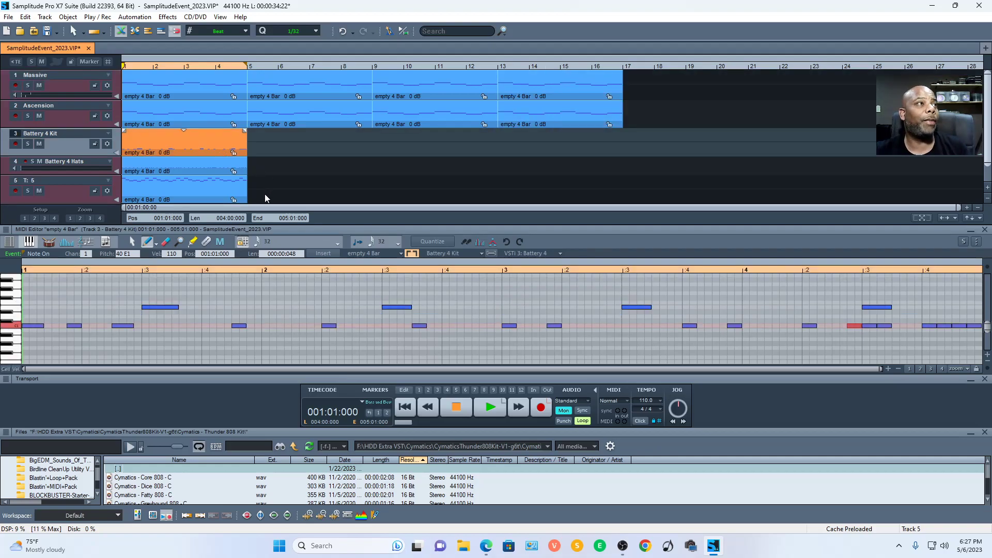
{"action": "left_click_drag", "start_coordinate": [271, 179], "coordinate": [205, 149]}
{"action": "key", "text": "ctrl+d"}
{"action": "key", "text": "ctrl+d"}
{"action": "key", "text": "ctrl+d"}
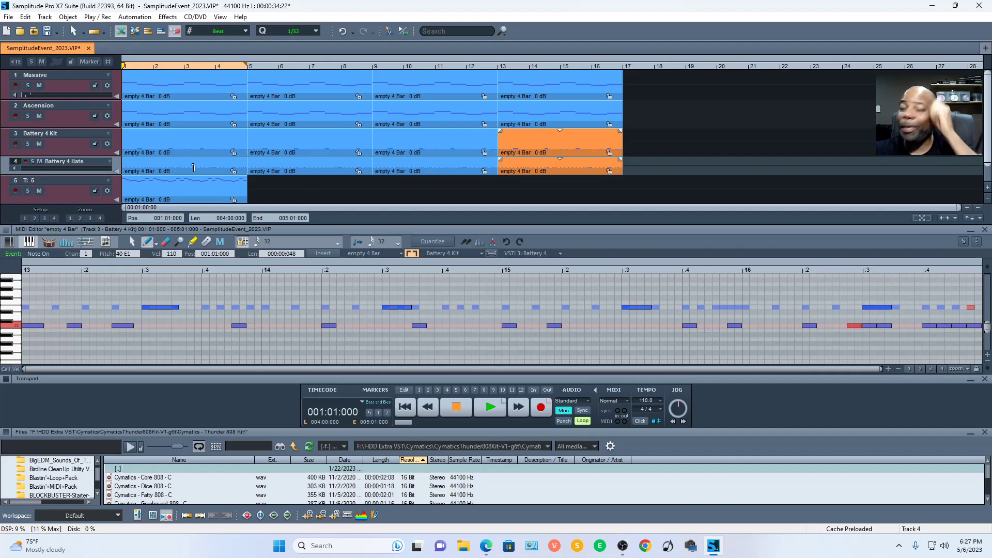
Step: Delete the Battery 4 Kit and Battery 4 Hats clips in bars 1 to 8
{"action": "left_click", "coordinate": [194, 168]}
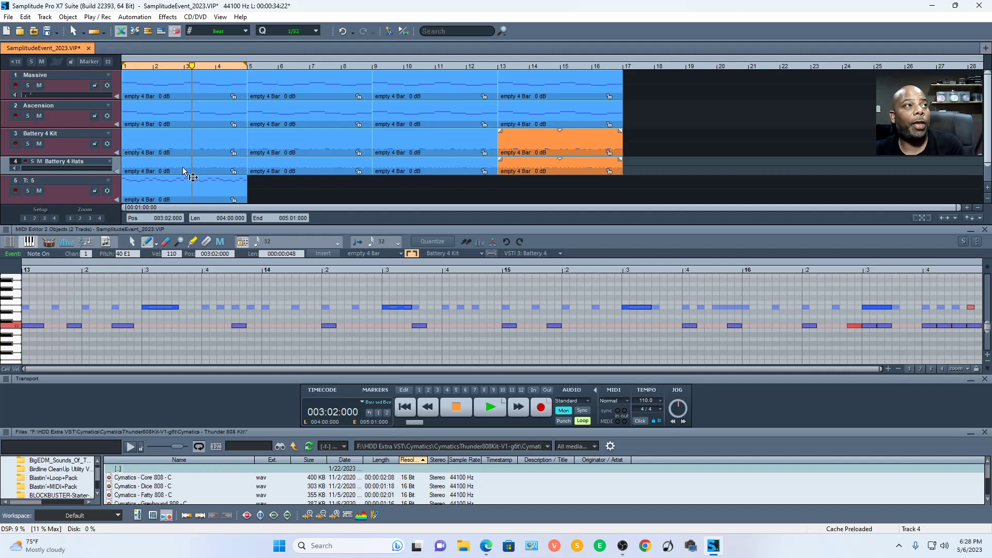
{"action": "left_click", "coordinate": [185, 169]}
{"action": "key", "text": "Delete"}
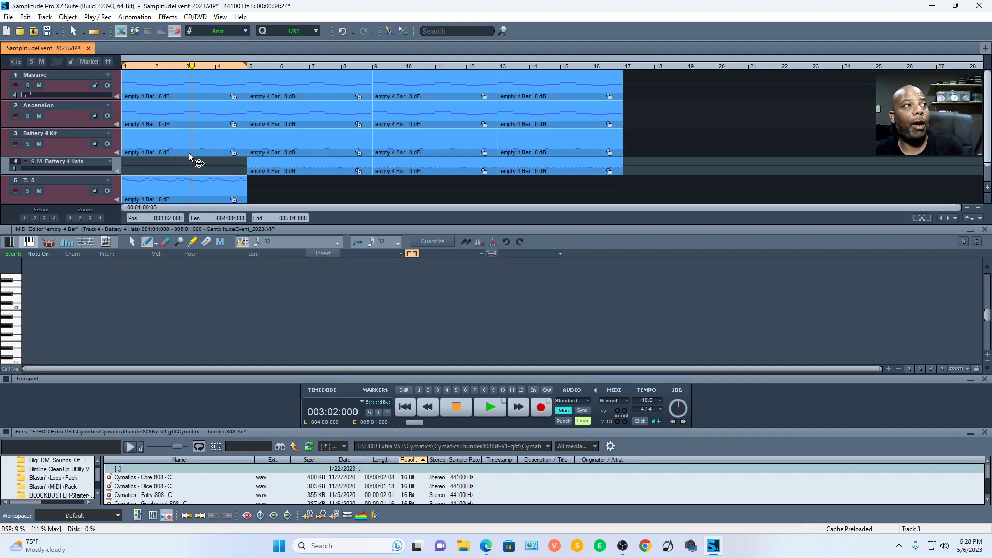
{"action": "left_click", "coordinate": [188, 153]}
{"action": "key", "text": "Delete"}
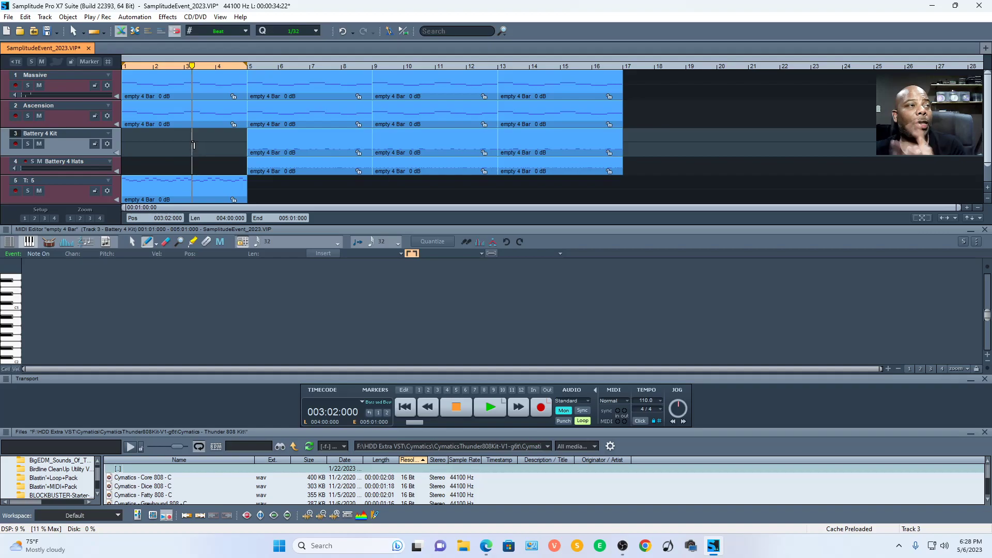
{"action": "left_click", "coordinate": [294, 169]}
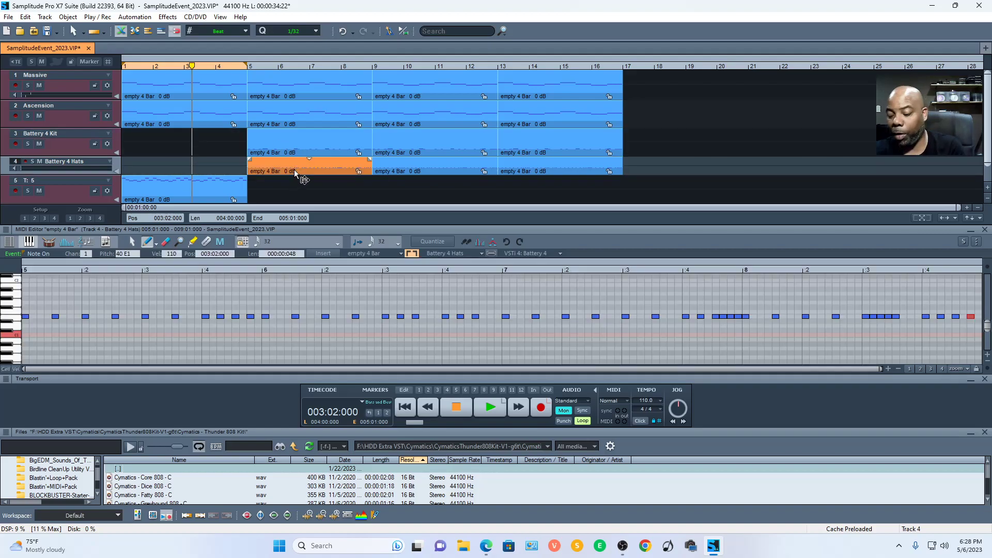
{"action": "key", "text": "Delete"}
{"action": "left_click", "coordinate": [303, 154]}
{"action": "key", "text": "Delete"}
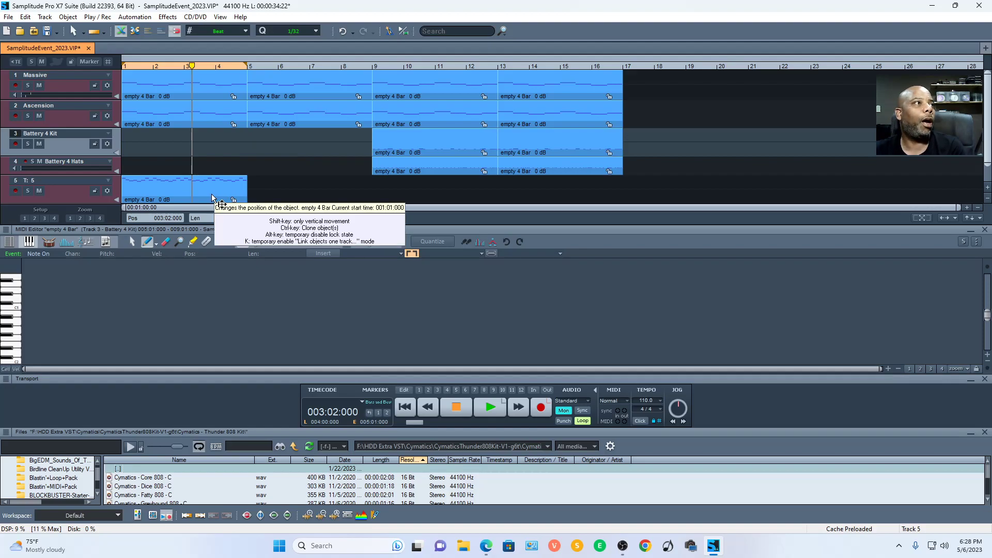
Step: Rename track 5 as Piano and briefly play the arrangement
{"action": "left_click", "coordinate": [57, 179]}
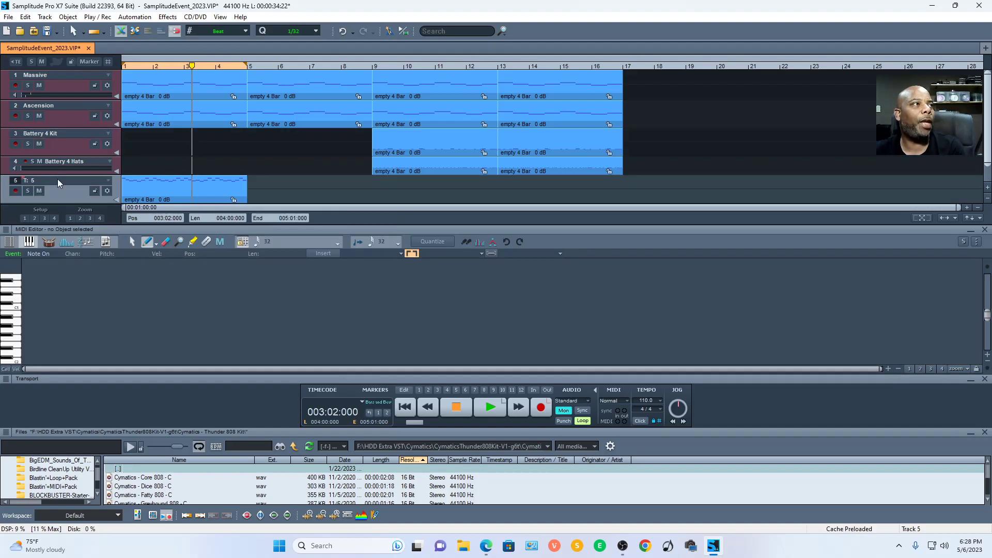
{"action": "double_click", "coordinate": [58, 179]}
{"action": "key", "text": "BackSpace"}
{"action": "key", "text": "BackSpace"}
{"action": "type", "text": "Piano"}
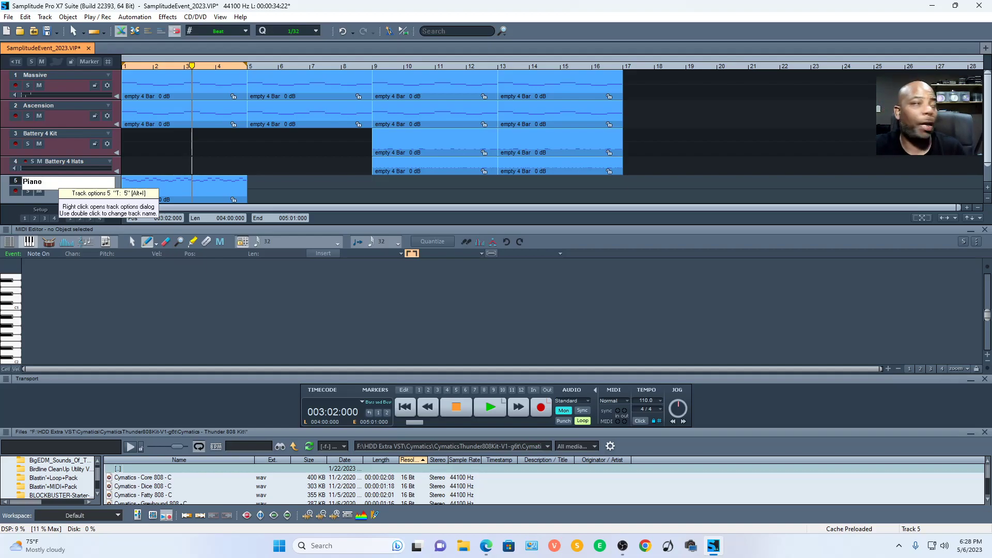
{"action": "key", "text": "Return"}
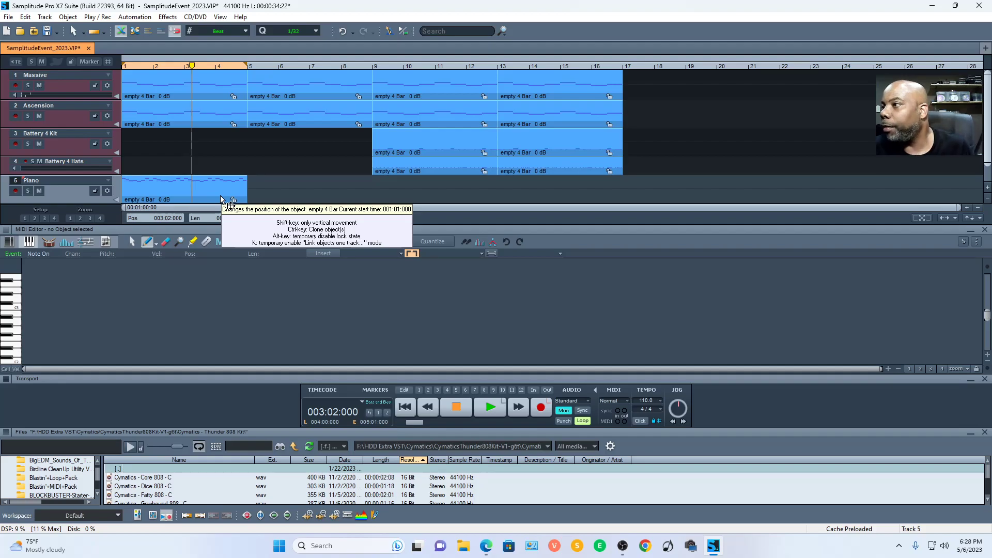
{"action": "key", "text": "space"}
{"action": "key", "text": "space"}
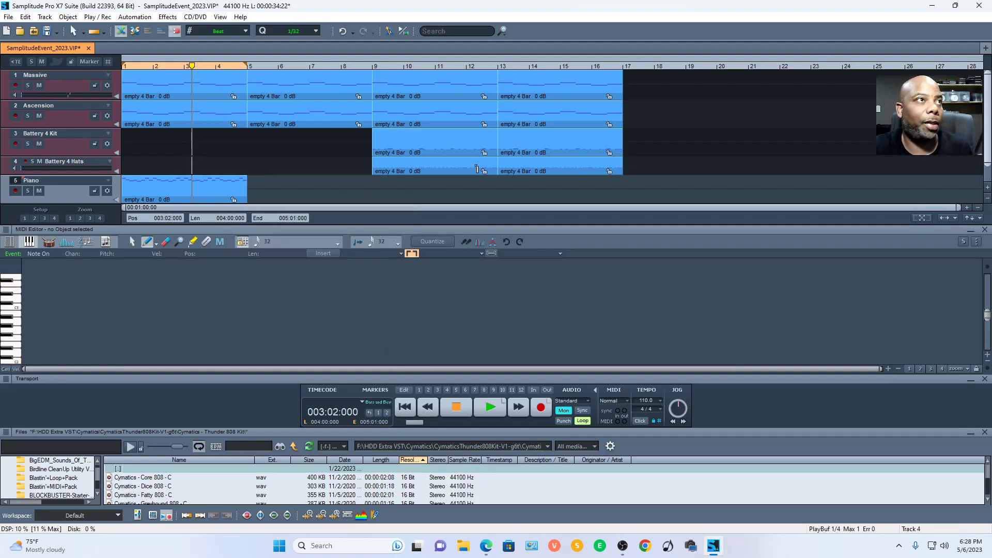
Step: Shift every clip except the Piano clip four bars to the right, and duplicate the Piano clip into bars 5 to 8
{"action": "key", "text": "ctrl+a"}
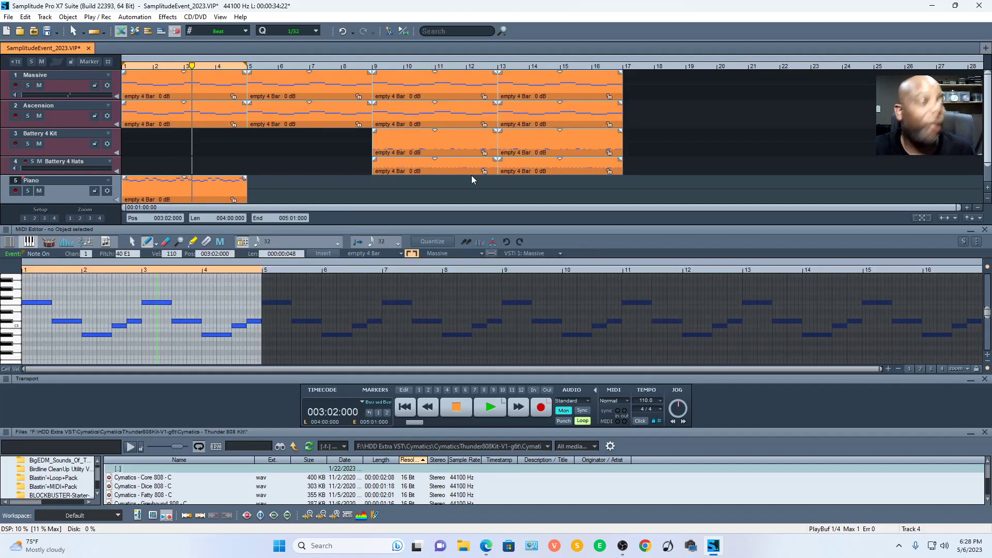
{"action": "left_click", "coordinate": [214, 197]}
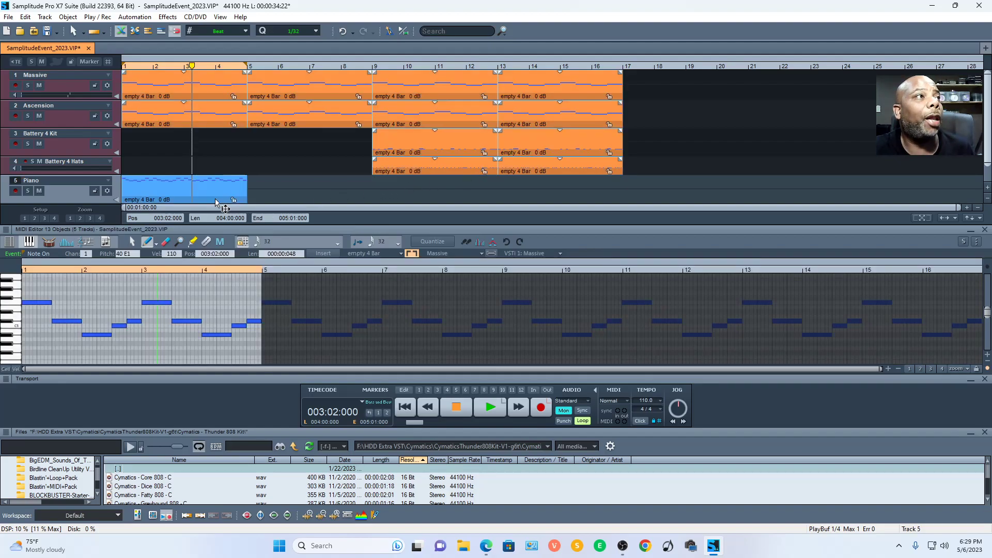
{"action": "left_click_drag", "start_coordinate": [192, 124], "coordinate": [317, 123]}
{"action": "left_click", "coordinate": [208, 195]}
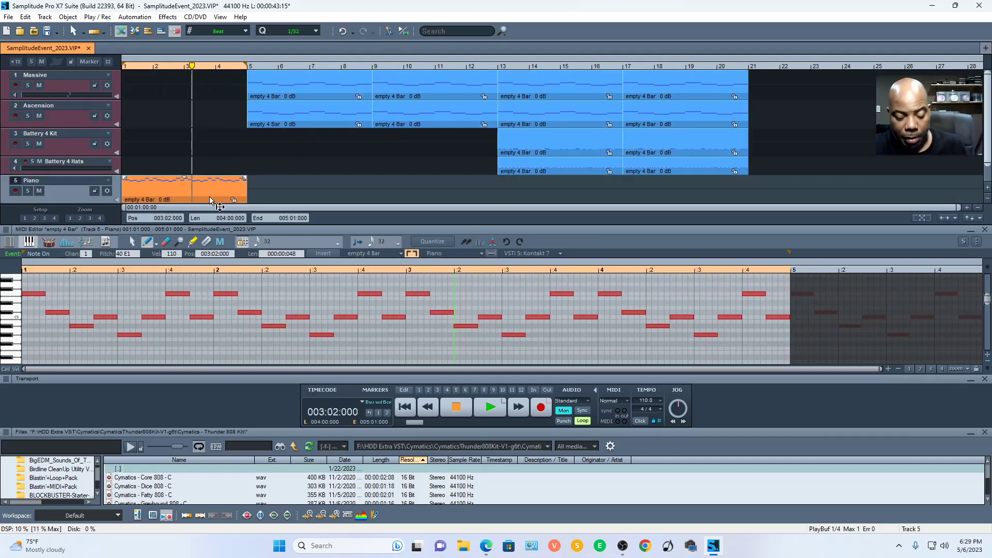
{"action": "key", "text": "ctrl+d"}
Step: Extend the loop range to span 001:01:000 to 021:01:000 and play the arrangement
{"action": "left_click_drag", "start_coordinate": [250, 72], "coordinate": [750, 72]}
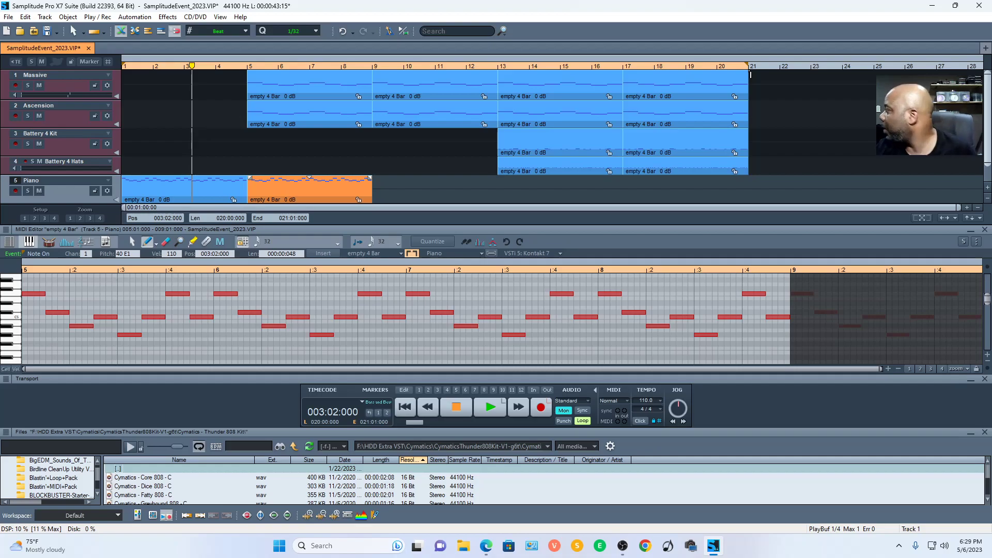
{"action": "key", "text": "space"}
{"action": "key", "text": "space"}
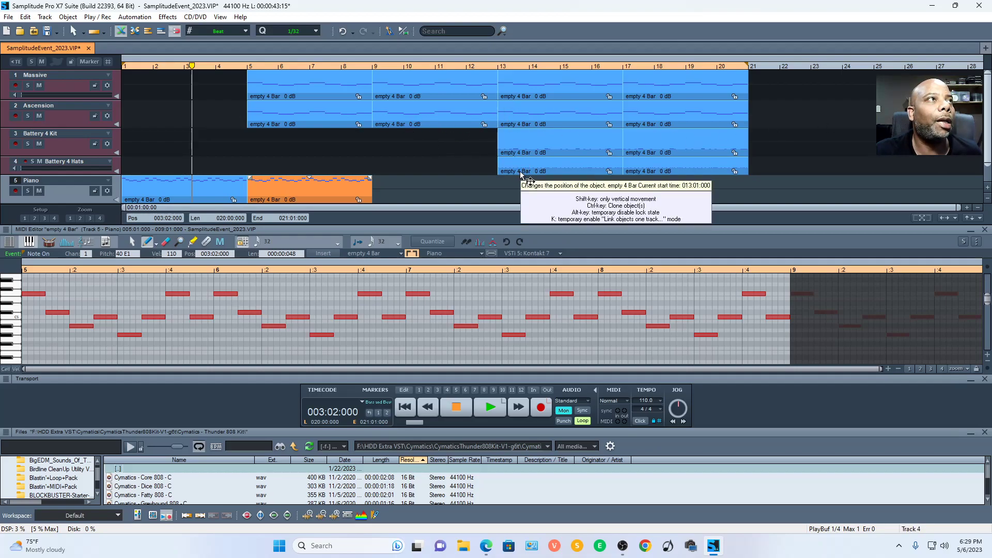
Step: Duplicate the Battery 4 Kit and Battery 4 Hats clips from bars 17 to 20 and place the copies in bars 5 to 8
{"action": "left_click_drag", "start_coordinate": [476, 150], "coordinate": [526, 171]}
{"action": "left_click", "coordinate": [779, 169]}
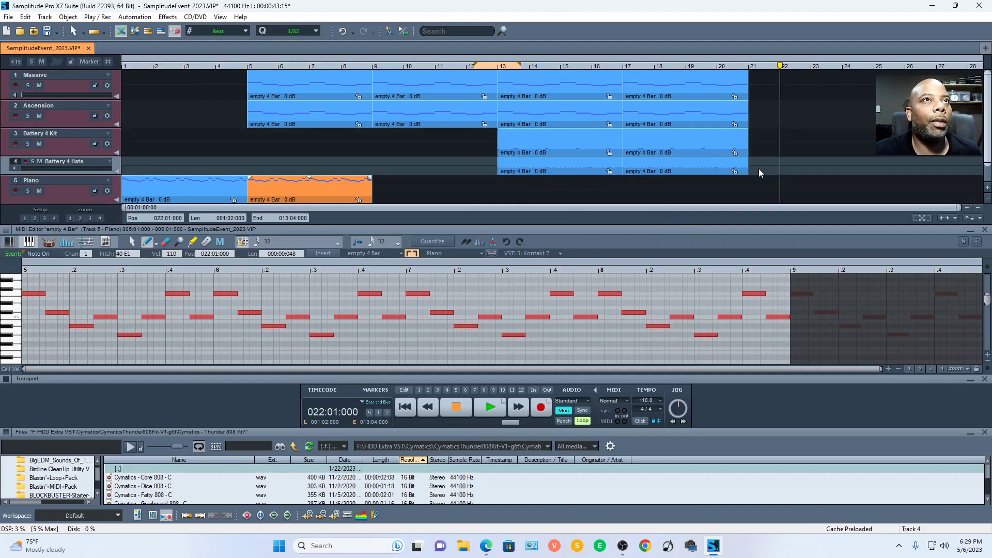
{"action": "left_click_drag", "start_coordinate": [731, 172], "coordinate": [731, 144]}
{"action": "key", "text": "ctrl+d"}
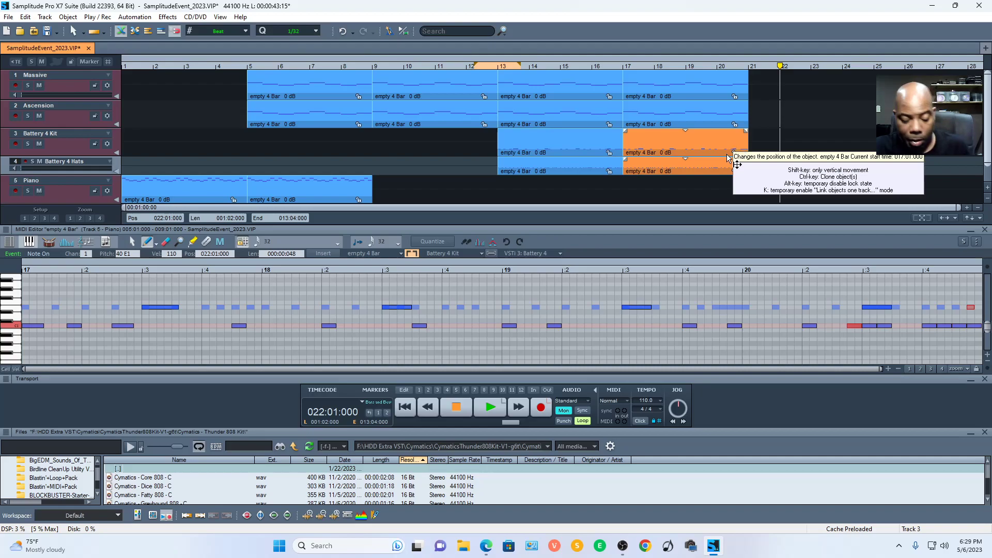
{"action": "left_click_drag", "start_coordinate": [799, 170], "coordinate": [285, 173]}
Step: Move the Massive and Ascension clips and the Battery clips in bars 13 to 20 four bars later, and loop 001:01:000 to 025:01:000
{"action": "left_click_drag", "start_coordinate": [214, 89], "coordinate": [820, 122]}
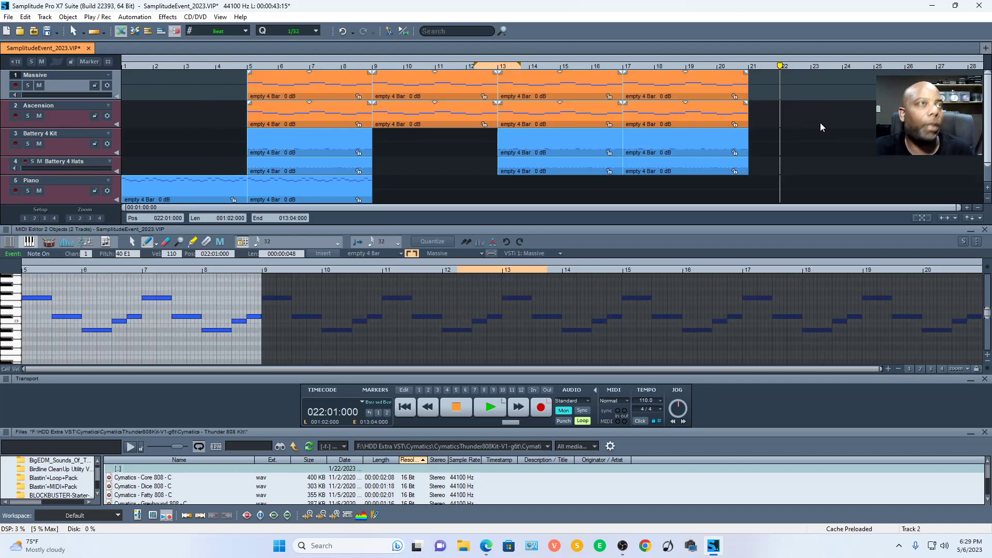
{"action": "left_click_drag", "start_coordinate": [683, 191], "coordinate": [484, 146]}
{"action": "left_click_drag", "start_coordinate": [755, 144], "coordinate": [666, 166]}
{"action": "left_click_drag", "start_coordinate": [781, 148], "coordinate": [548, 173]}
{"action": "left_click_drag", "start_coordinate": [305, 123], "coordinate": [395, 123]}
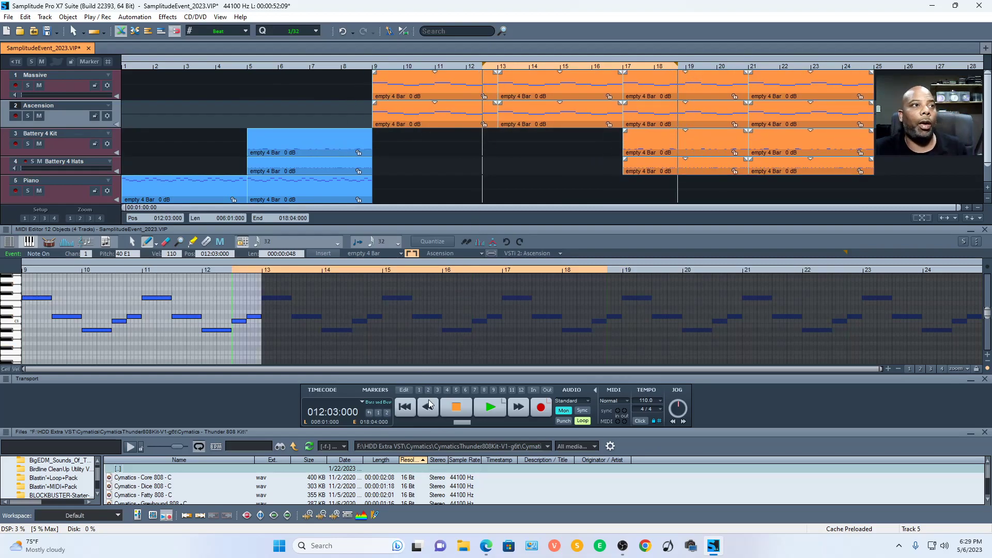
{"action": "left_click", "coordinate": [405, 407]}
{"action": "left_click_drag", "start_coordinate": [484, 65], "coordinate": [873, 80]}
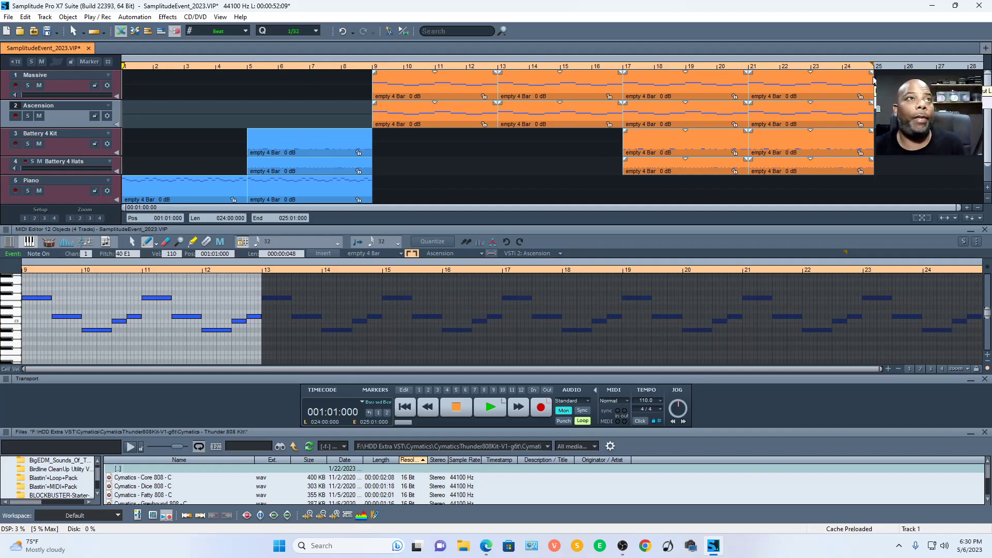
Step: Duplicate the Piano clip twice and place the copies on the Piano track in bars 13 to 16 and 17 to 20
{"action": "left_click", "coordinate": [365, 191]}
{"action": "key", "text": "ctrl+d"}
{"action": "key", "text": "ctrl+d"}
{"action": "left_click_drag", "start_coordinate": [532, 191], "coordinate": [650, 201]}
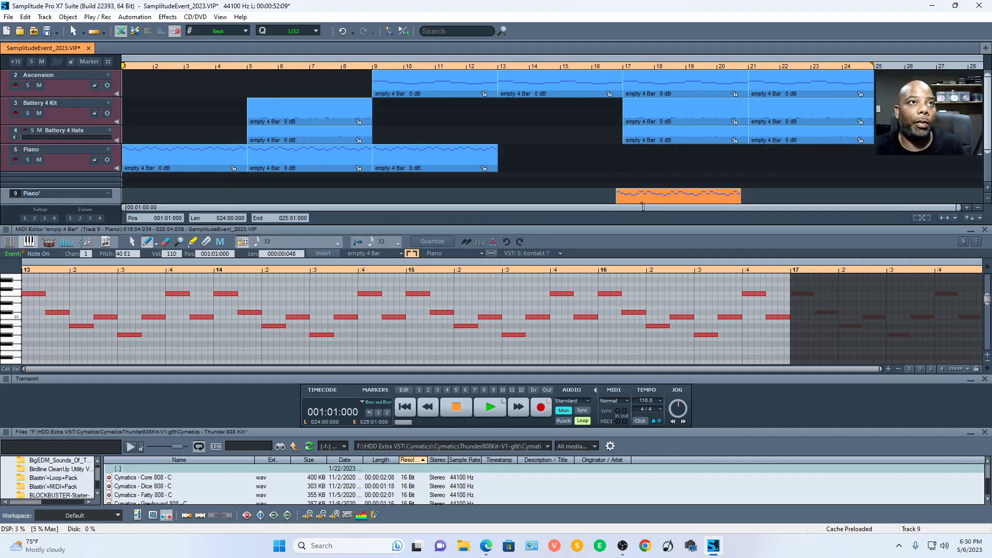
{"action": "left_click_drag", "start_coordinate": [436, 161], "coordinate": [562, 159]}
{"action": "scroll", "coordinate": [790, 185], "scroll_direction": "down", "scroll_amount": 1}
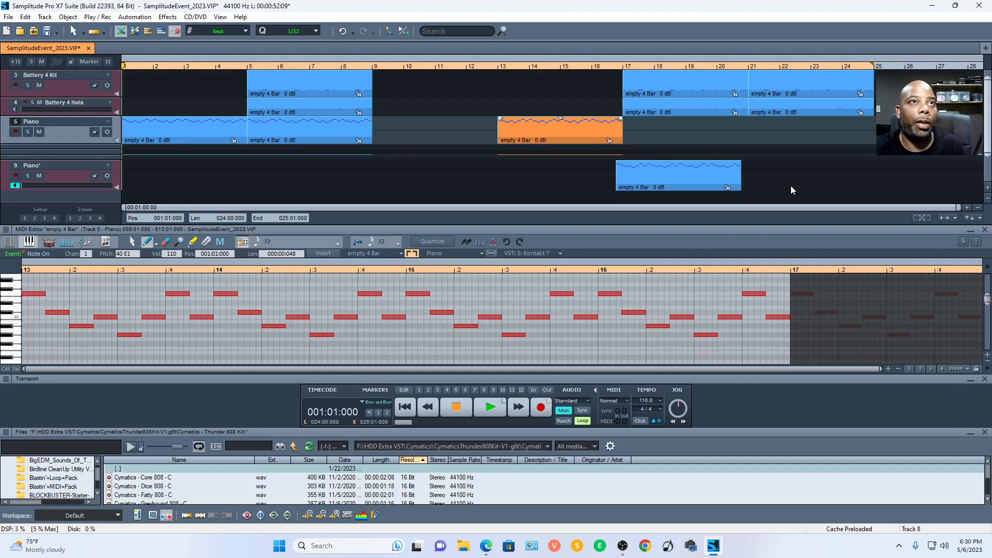
{"action": "left_click_drag", "start_coordinate": [703, 188], "coordinate": [711, 140]}
{"action": "scroll", "coordinate": [750, 160], "scroll_direction": "up", "scroll_amount": 1}
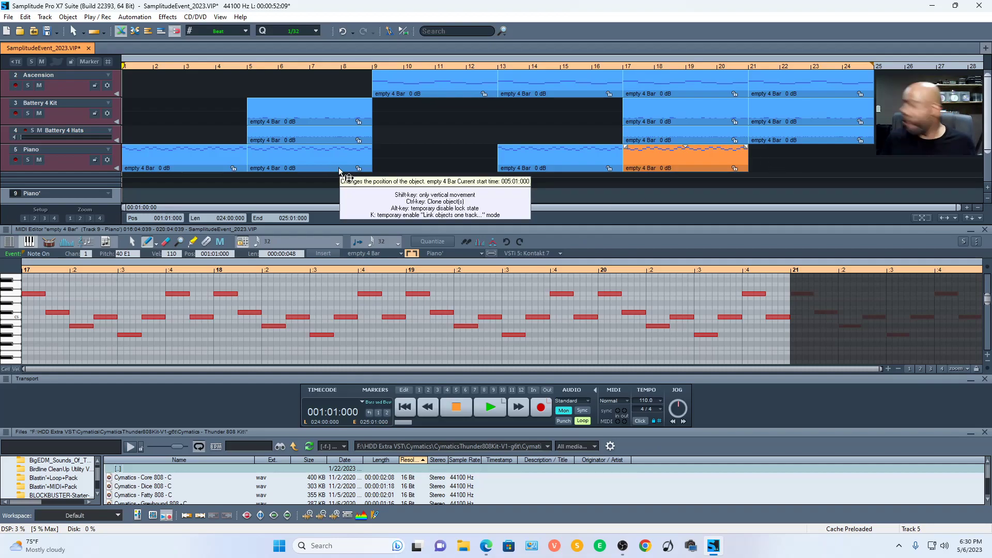
Step: Play the arrangement and duplicate the Battery 4 Kit, Battery 4 Hats and Piano clips of bars 5 to 8 into bars 9 to 12
{"action": "key", "text": "space"}
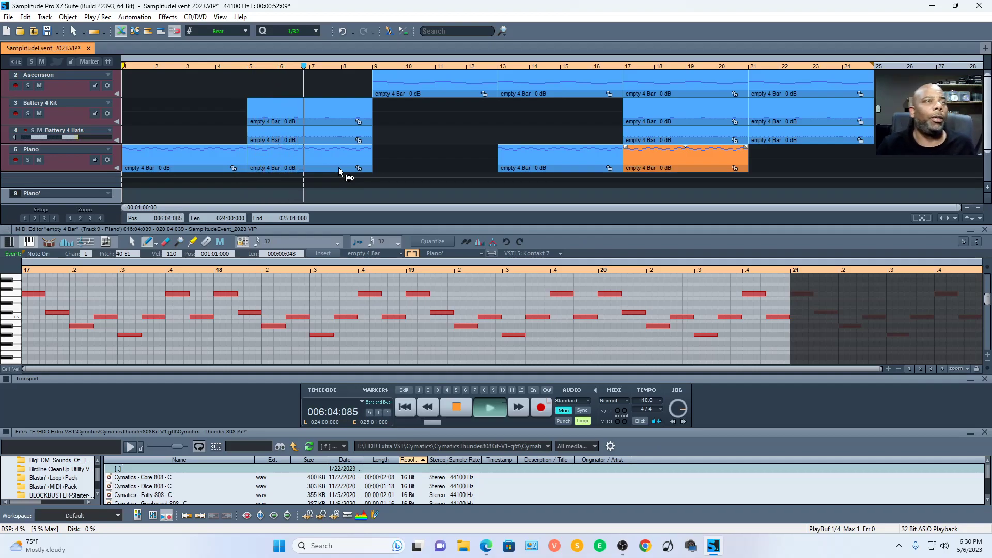
{"action": "left_click_drag", "start_coordinate": [384, 170], "coordinate": [328, 109]}
{"action": "key", "text": "ctrl+d"}
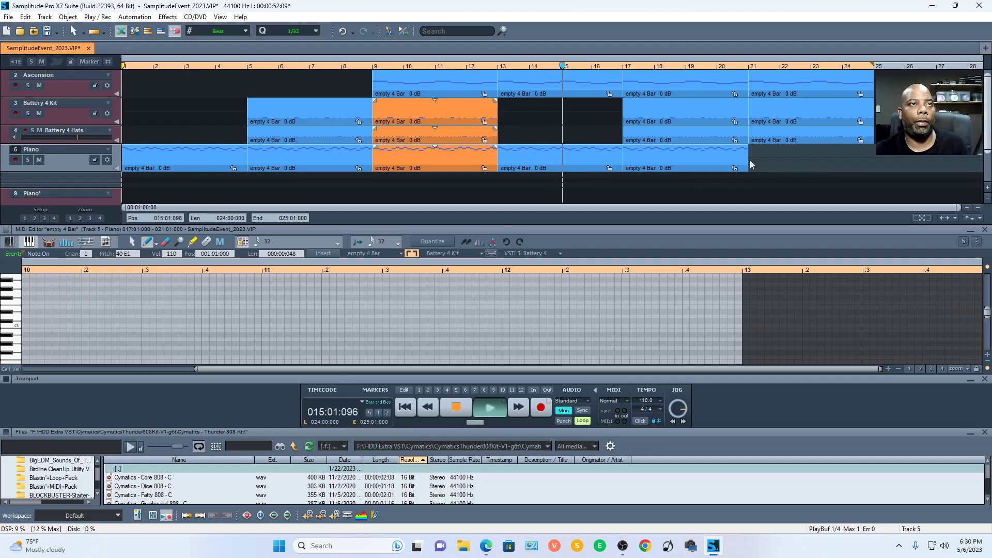
Step: Stop playback and transpose all notes of the Piano clip in bars 17 to 20 down one octave
{"action": "left_click", "coordinate": [708, 160]}
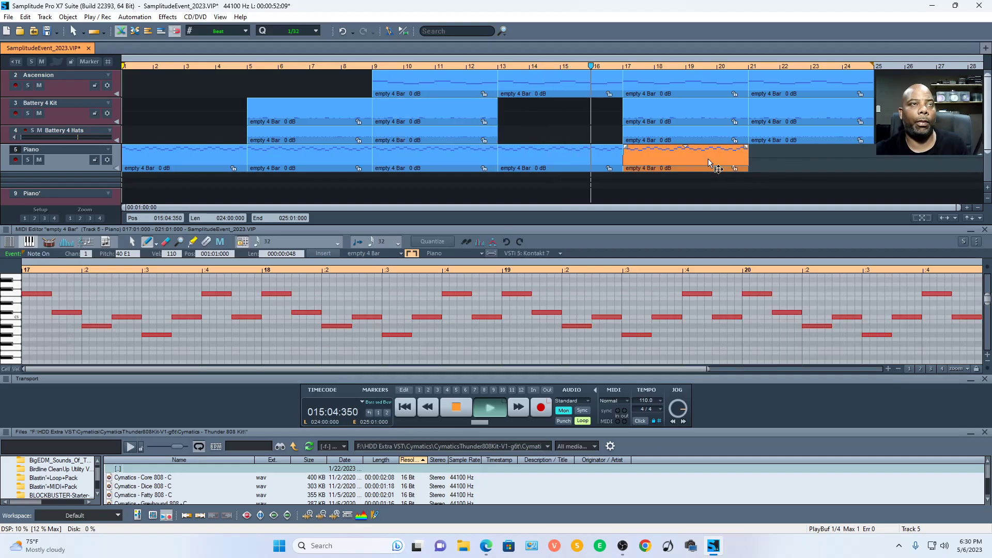
{"action": "key", "text": "space"}
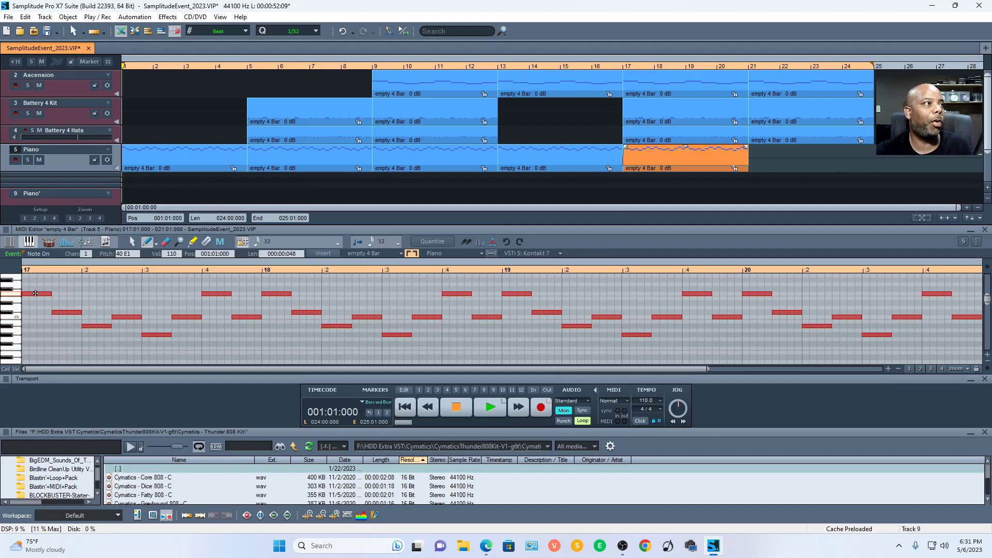
{"action": "scroll", "coordinate": [35, 310], "scroll_direction": "up", "scroll_amount": 4}
{"action": "left_click", "coordinate": [24, 347]}
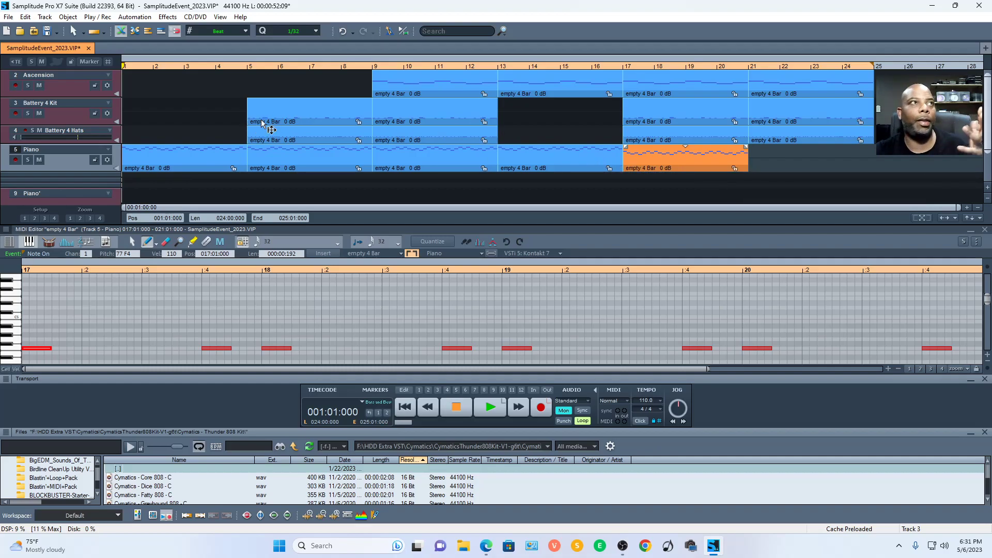
Step: Set the loop range to bars 5 to 8 and listen to that section
{"action": "left_click_drag", "start_coordinate": [127, 64], "coordinate": [370, 78]}
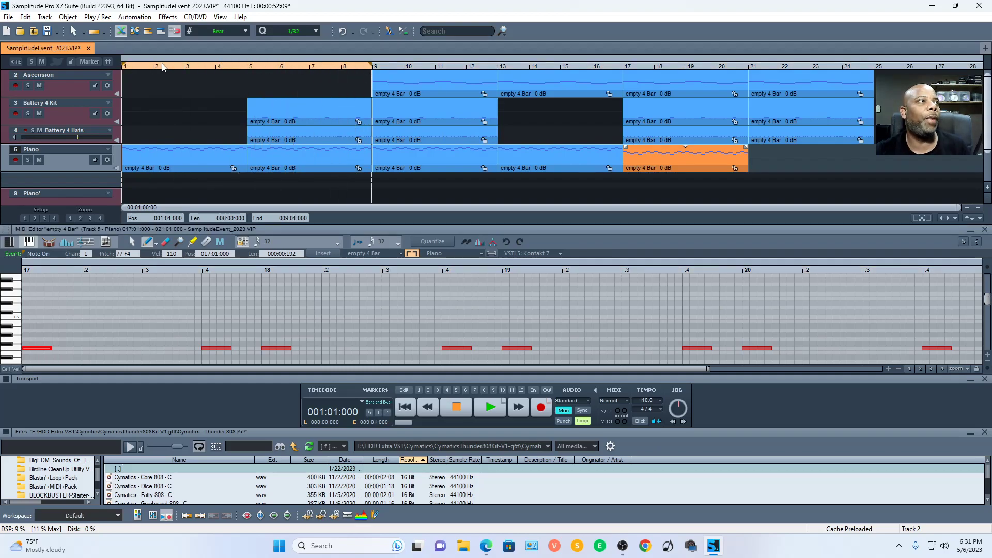
{"action": "left_click_drag", "start_coordinate": [125, 69], "coordinate": [252, 74]}
{"action": "key", "text": "space"}
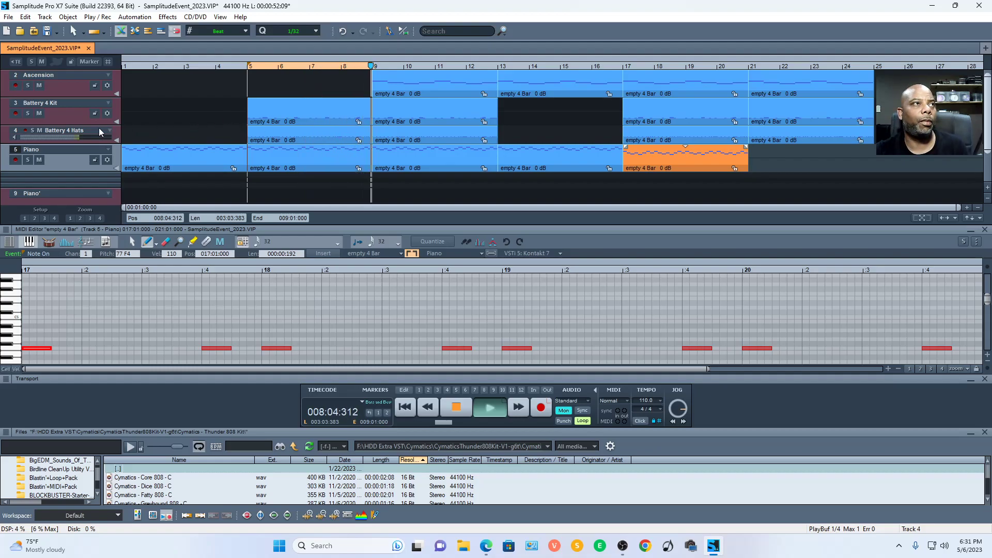
{"action": "key", "text": "space"}
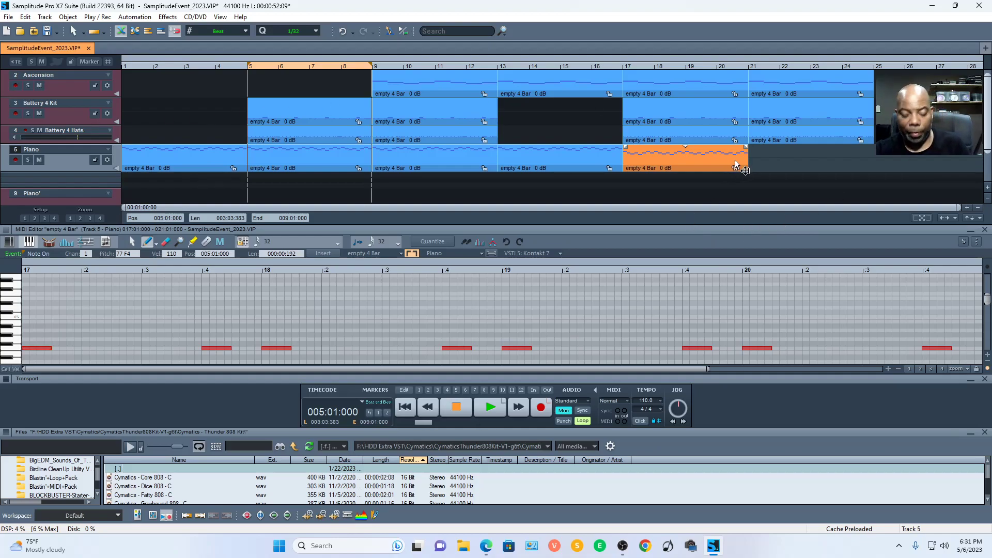
Step: Duplicate the Piano clip of bars 17 to 20 into bars 21 to 24, and play with the loop end extended to 013:01:000
{"action": "key", "text": "ctrl+d"}
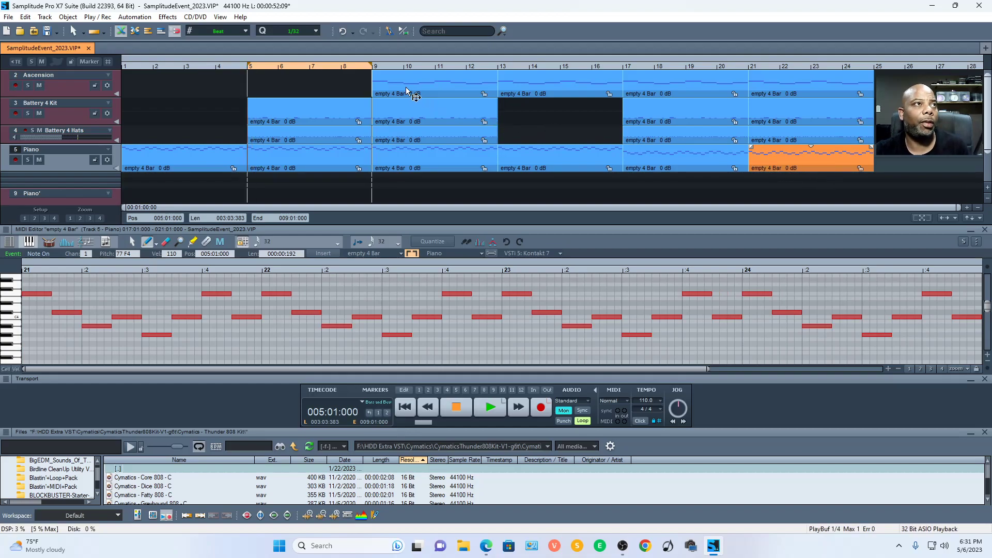
{"action": "left_click_drag", "start_coordinate": [372, 67], "coordinate": [495, 77]}
{"action": "key", "text": "space"}
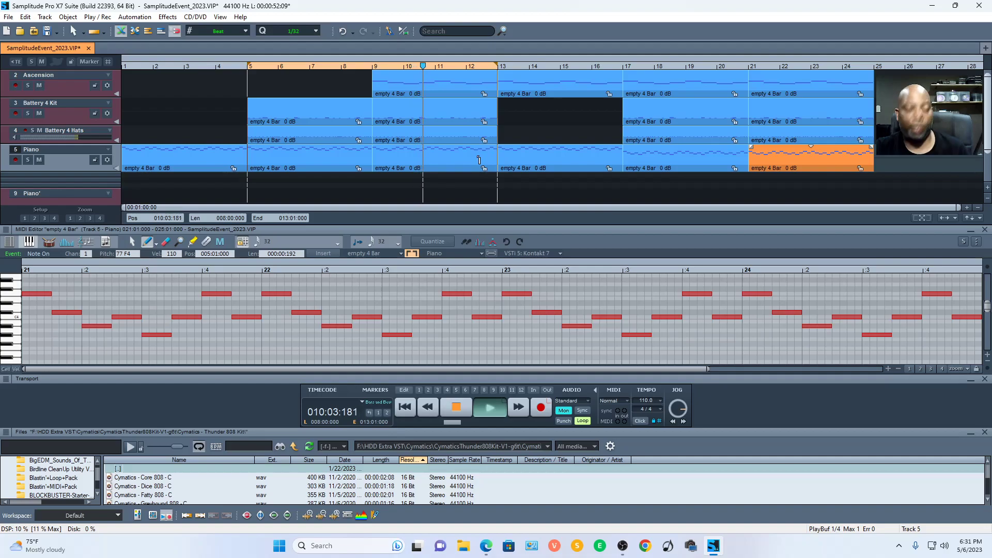
{"action": "key", "text": "space"}
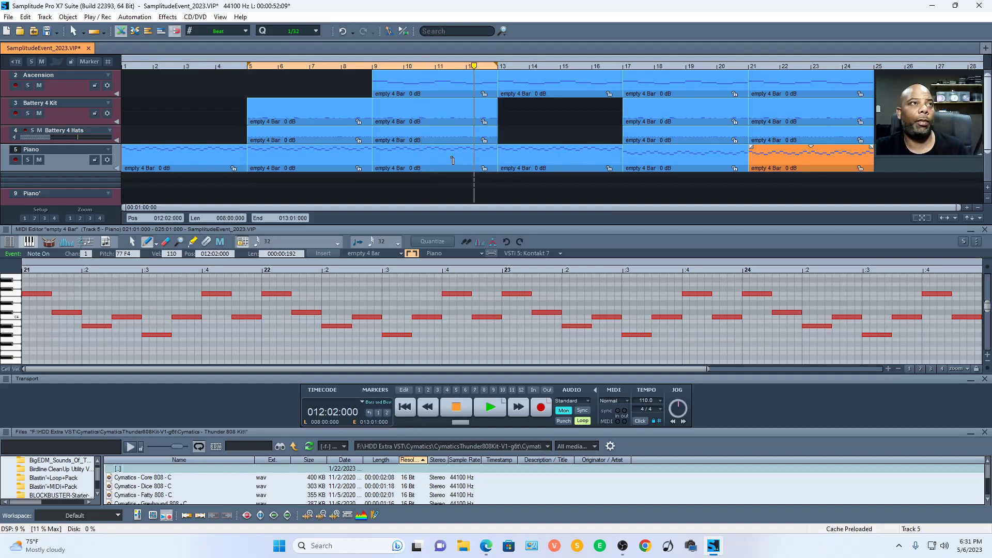
Step: Transpose all notes of the Piano clip in bars 9 to 12 down one octave and briefly play the result
{"action": "left_click", "coordinate": [441, 165]}
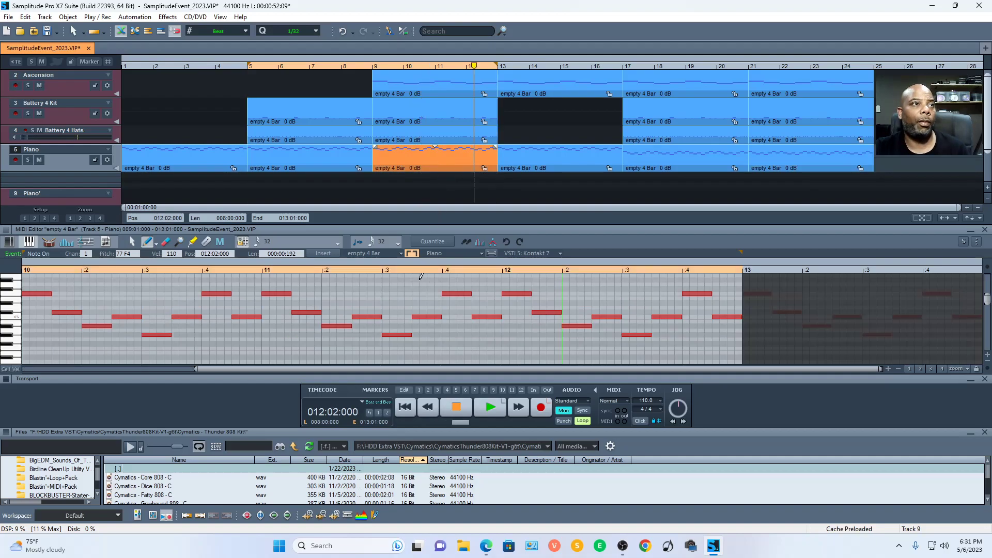
{"action": "left_click", "coordinate": [39, 293]}
{"action": "scroll", "coordinate": [31, 320], "scroll_direction": "up", "scroll_amount": 3}
{"action": "left_click_drag", "start_coordinate": [23, 348], "coordinate": [22, 348]}
{"action": "key", "text": "space"}
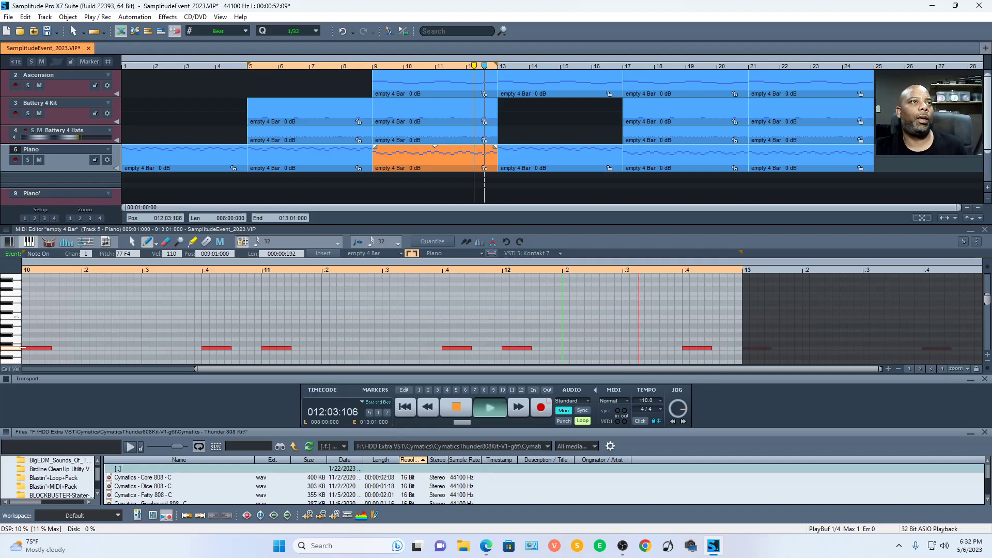
{"action": "key", "text": "space"}
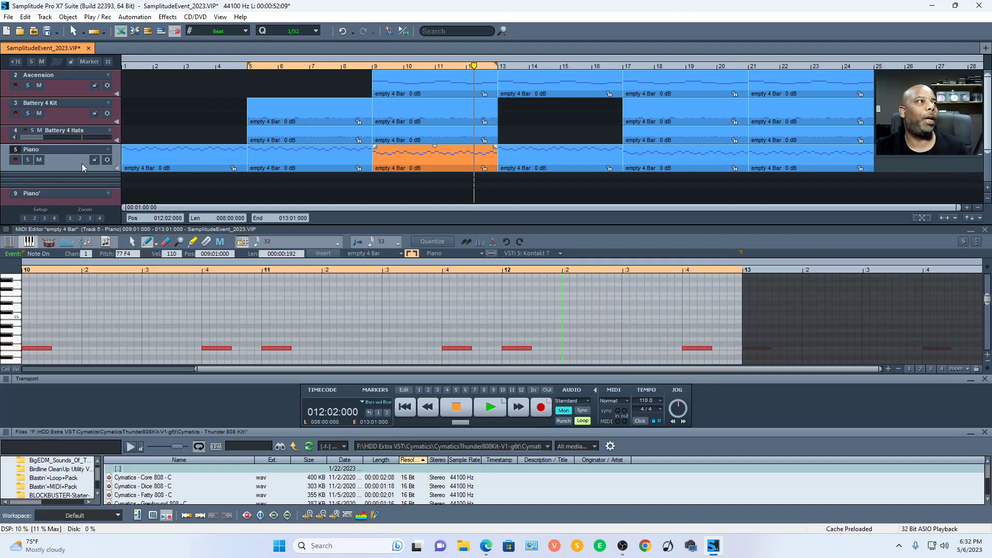
Step: Enlarge the Piano track, slightly lower The Grandeur's volume in its Kontakt 7 instrument, and play to check the level
{"action": "left_click_drag", "start_coordinate": [80, 176], "coordinate": [82, 200]}
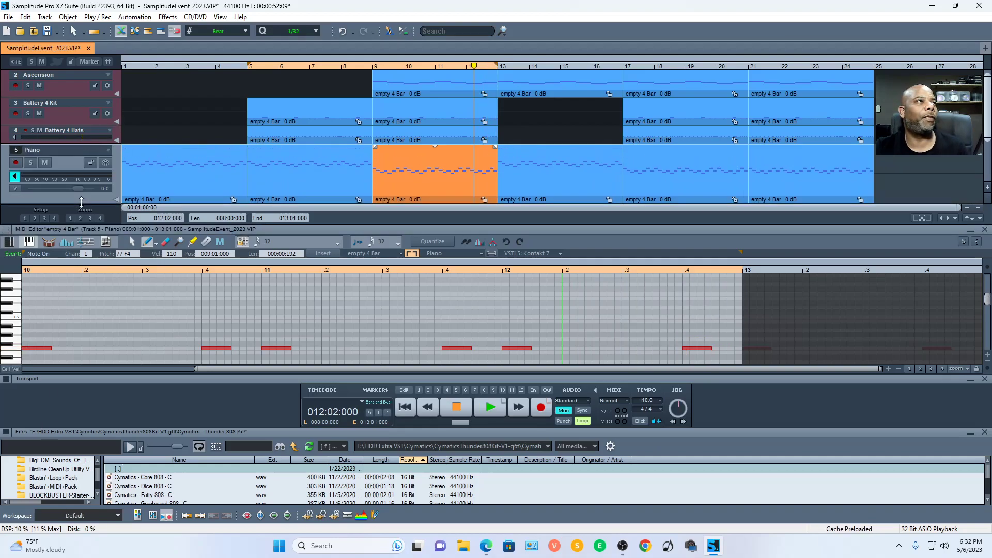
{"action": "scroll", "coordinate": [106, 186], "scroll_direction": "down", "scroll_amount": 1}
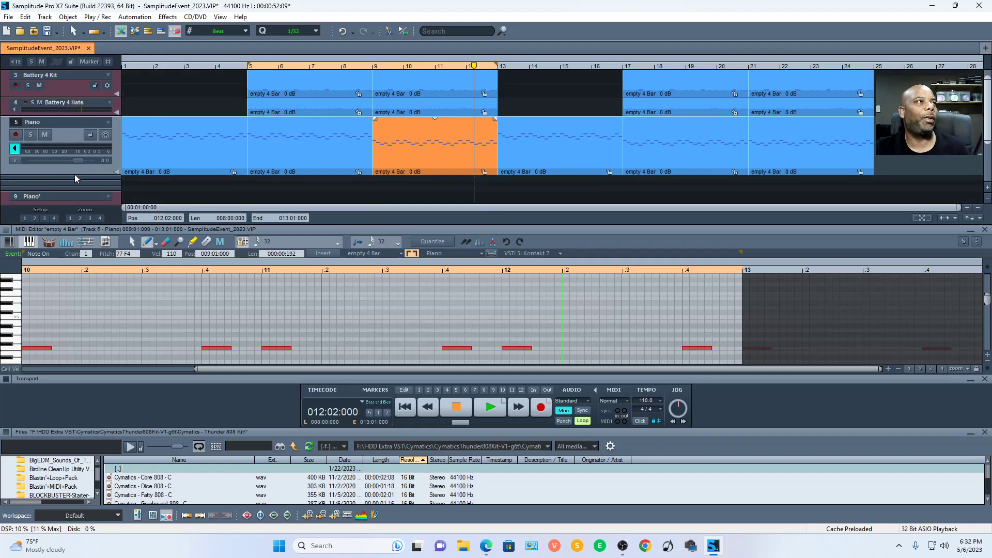
{"action": "left_click_drag", "start_coordinate": [75, 175], "coordinate": [85, 187]}
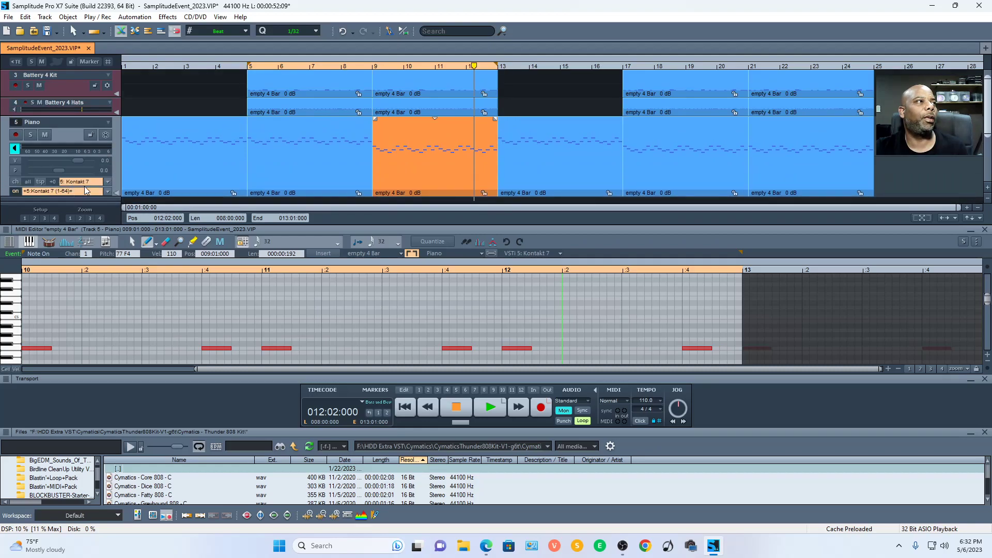
{"action": "left_click", "coordinate": [78, 185]}
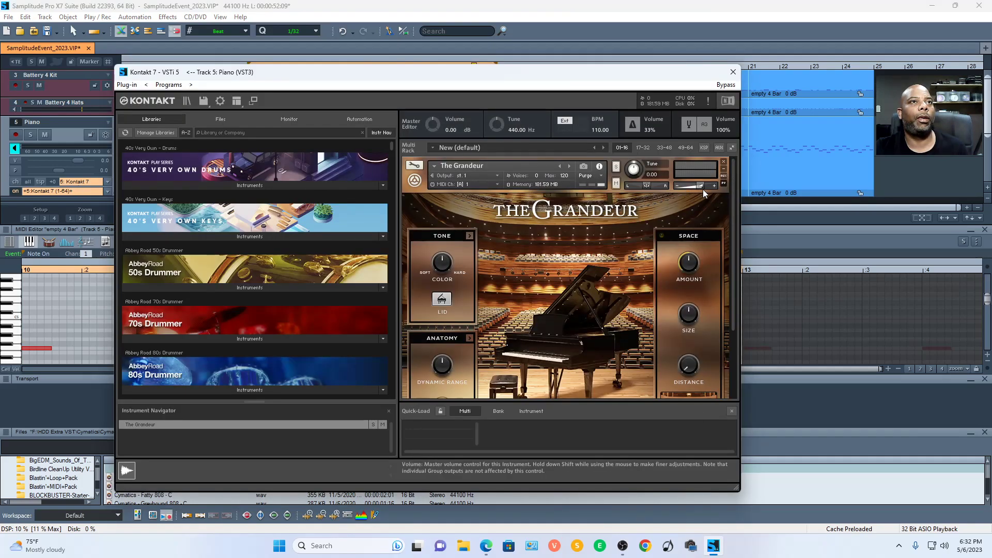
{"action": "left_click_drag", "start_coordinate": [695, 185], "coordinate": [693, 184]}
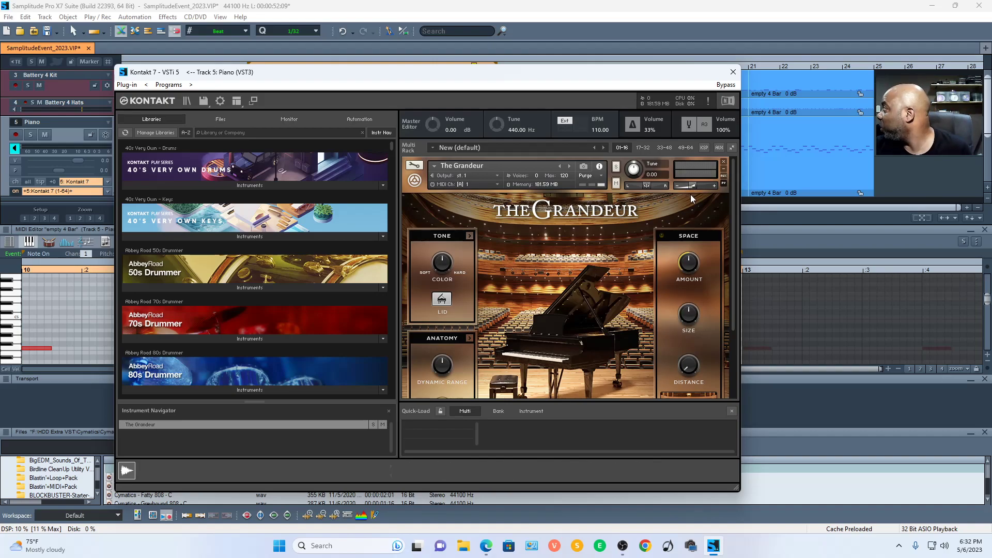
{"action": "key", "text": "space"}
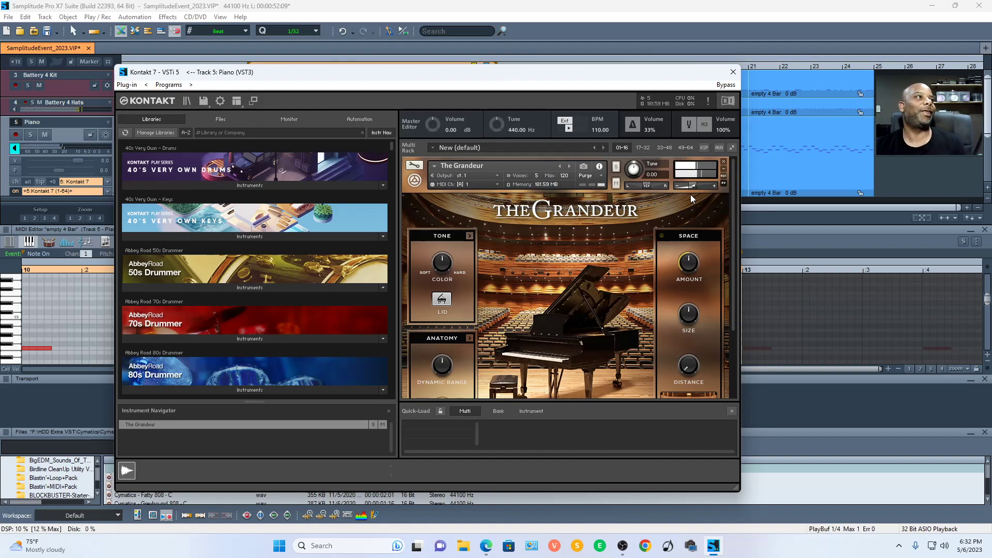
{"action": "key", "text": "space"}
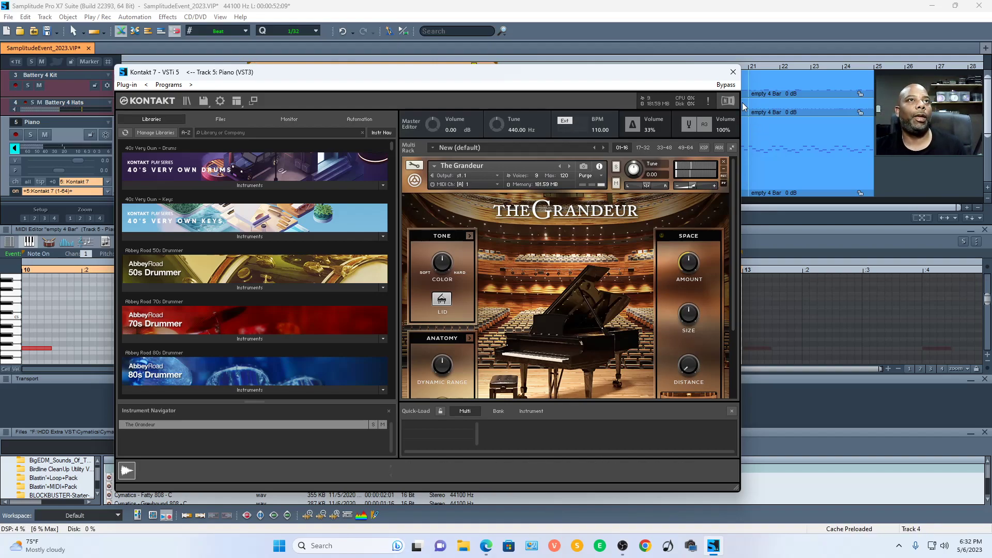
{"action": "left_click", "coordinate": [733, 72]}
{"action": "key", "text": "space"}
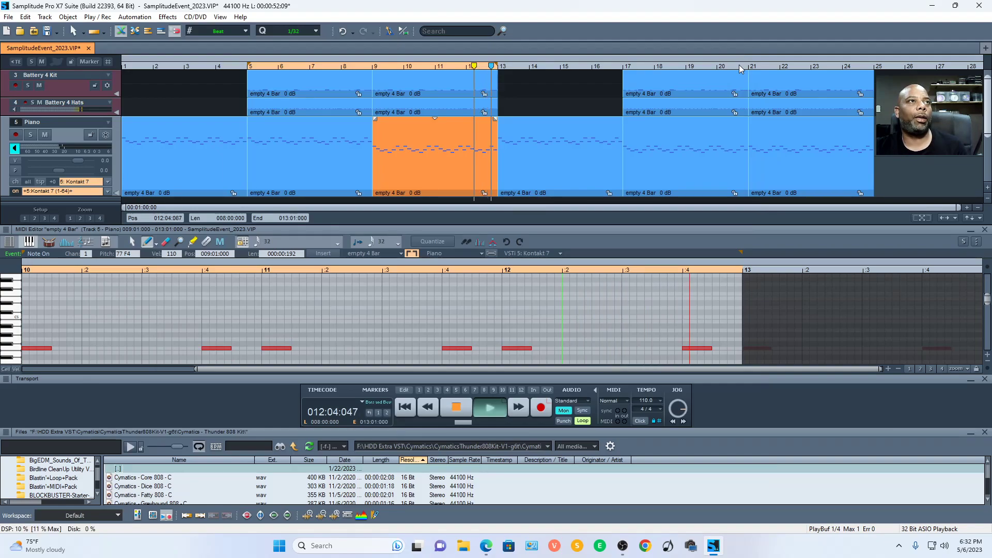
{"action": "key", "text": "space"}
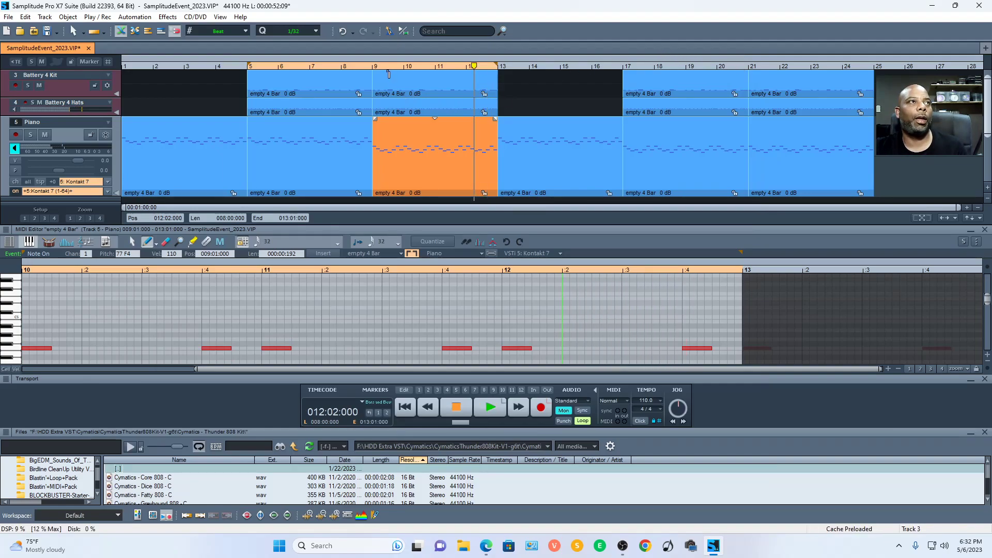
Step: Play the transition into bar 9 from 008:04:000, and set the loop range to 001:01:000 through 025:01:000
{"action": "left_click", "coordinate": [369, 72]}
{"action": "key", "text": "space"}
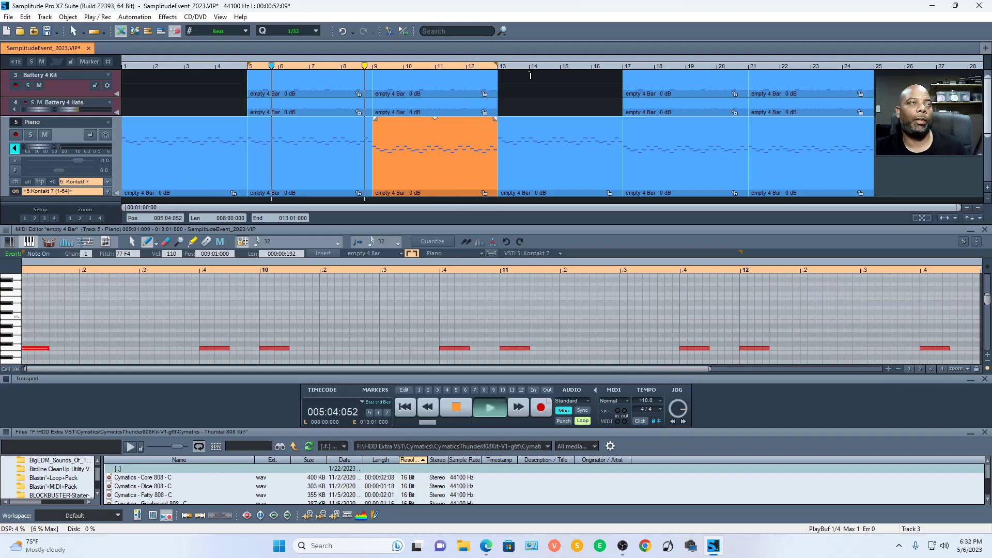
{"action": "scroll", "coordinate": [595, 80], "scroll_direction": "up", "scroll_amount": 2}
{"action": "key", "text": "space"}
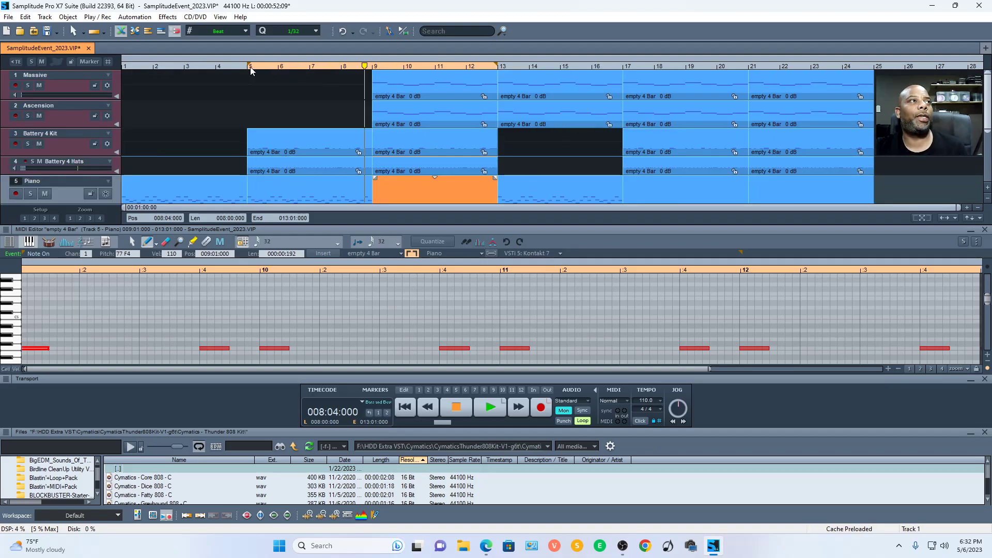
{"action": "left_click_drag", "start_coordinate": [250, 67], "coordinate": [125, 66]}
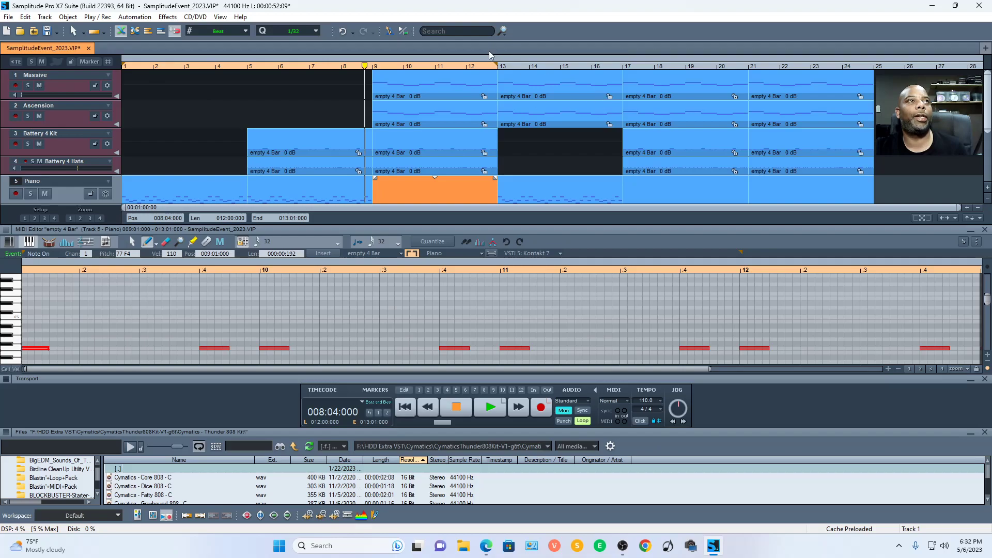
{"action": "left_click_drag", "start_coordinate": [494, 66], "coordinate": [873, 68]}
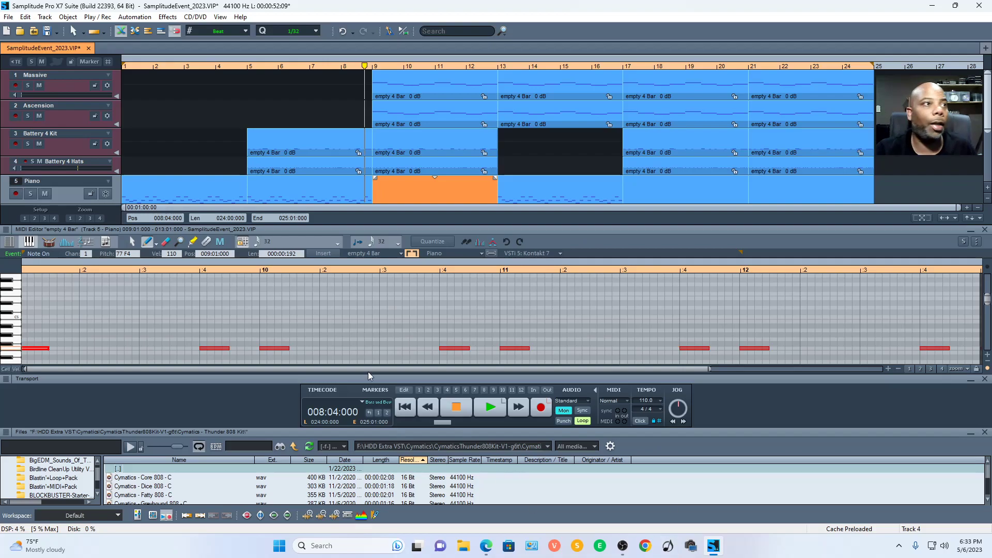
Step: Play the full arrangement from 001:01:000 to review the mix and the piano's level
{"action": "left_click", "coordinate": [404, 406]}
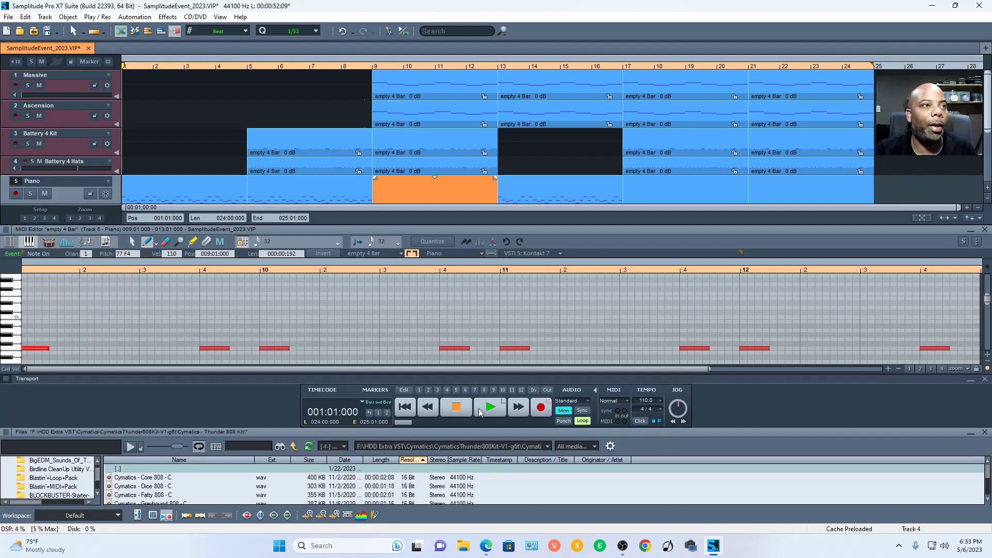
{"action": "left_click", "coordinate": [491, 409]}
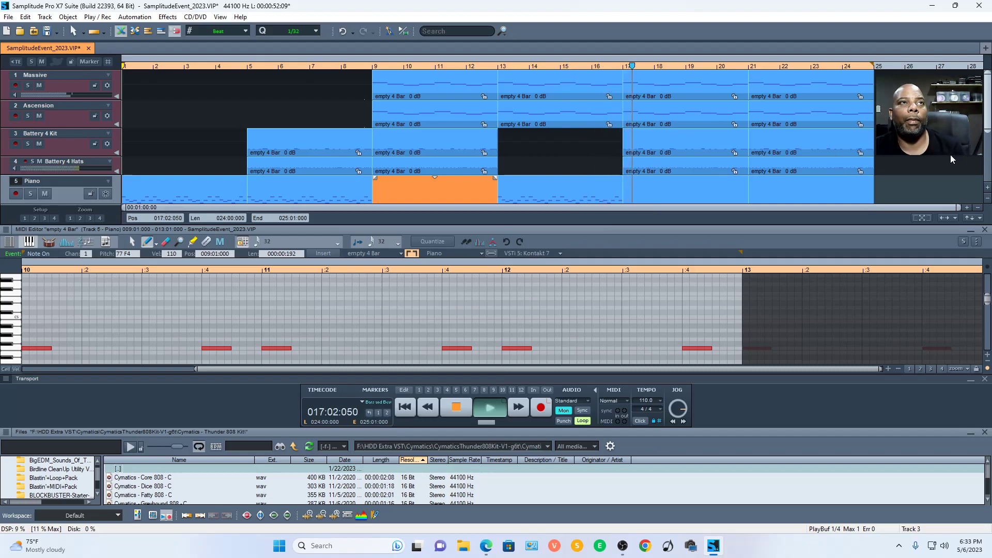
{"action": "scroll", "coordinate": [950, 154], "scroll_direction": "down", "scroll_amount": 2}
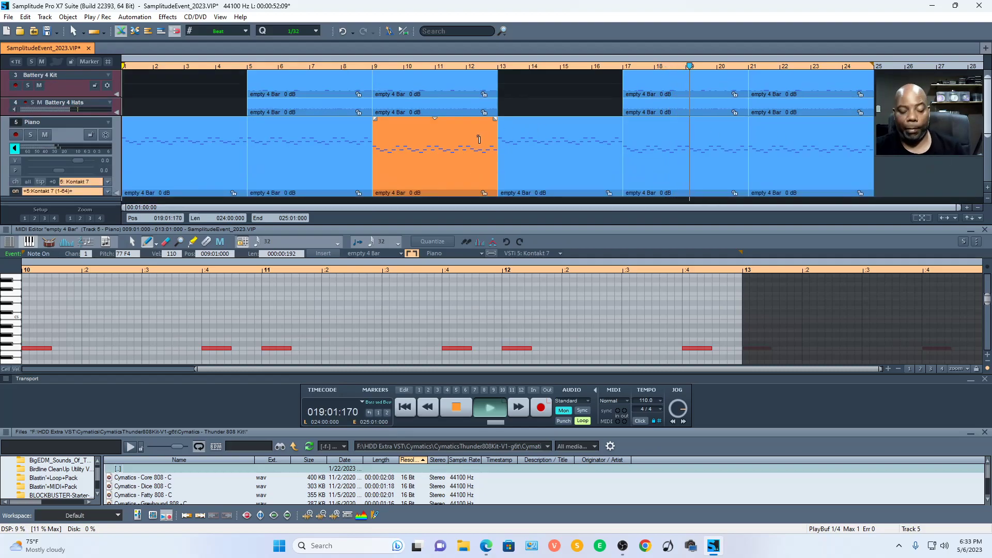
{"action": "key", "text": "space"}
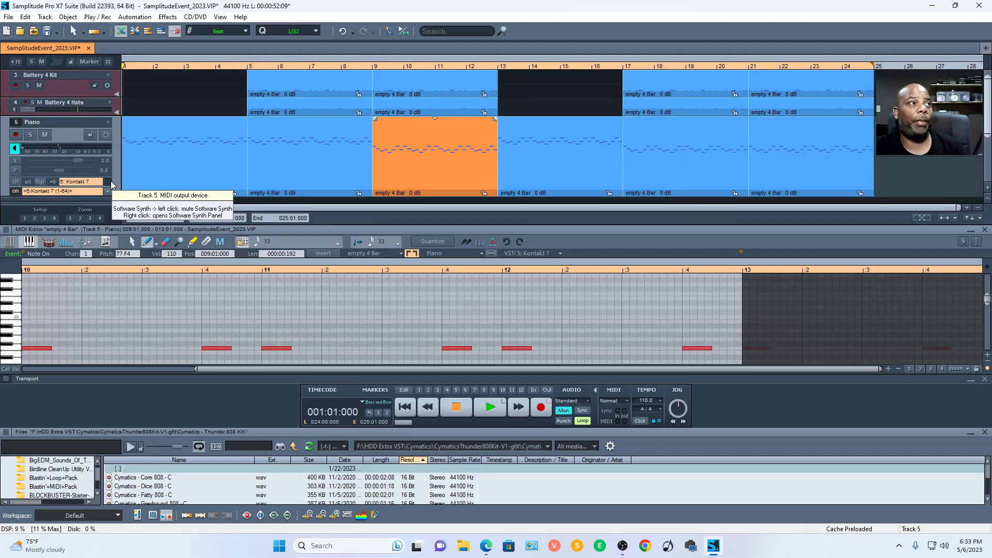
Step: Replace The Grandeur with 40s Very Own - Keys in the Piano track's Kontakt 7 without saving changes, and briefly play it
{"action": "left_click", "coordinate": [112, 185]}
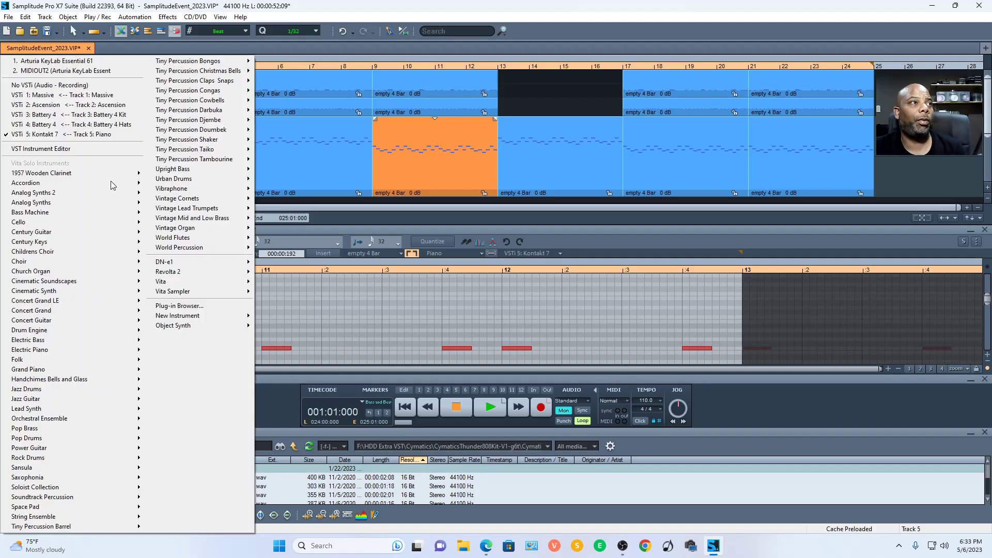
{"action": "key", "text": "Escape"}
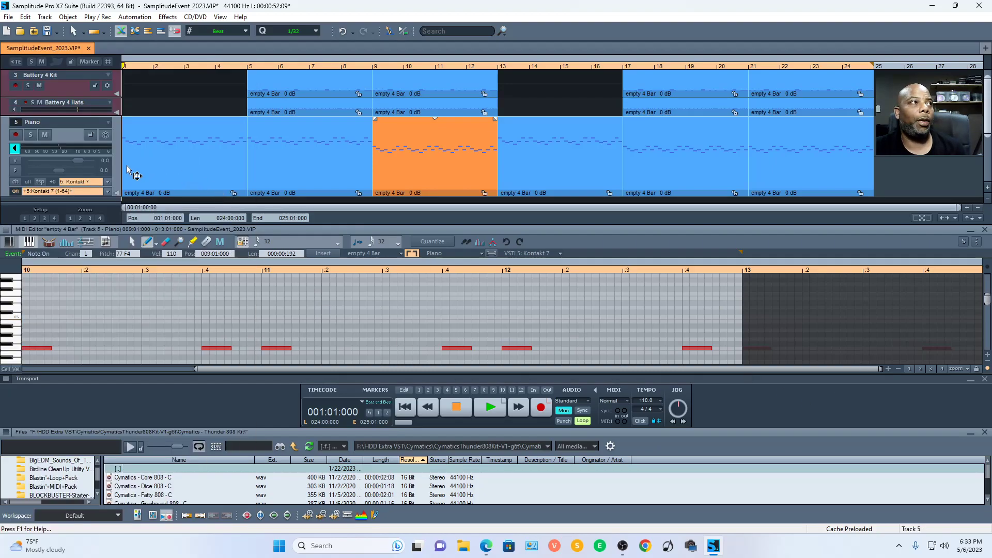
{"action": "left_click", "coordinate": [83, 182]}
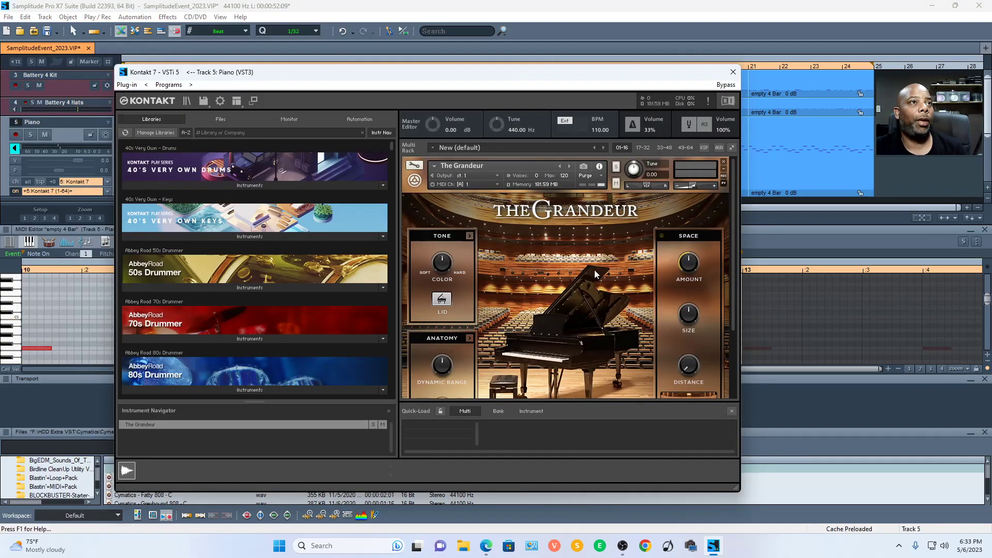
{"action": "left_click", "coordinate": [724, 161]}
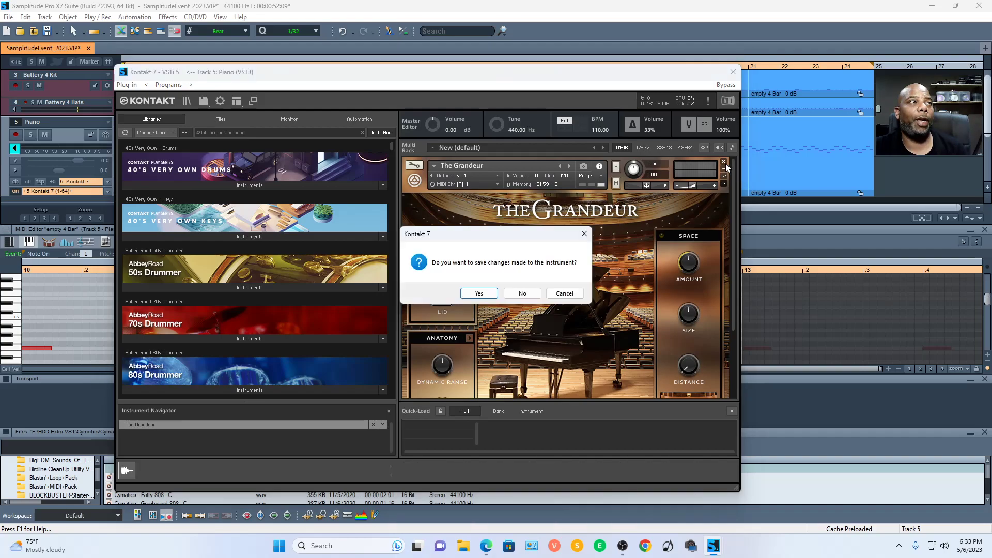
{"action": "left_click", "coordinate": [522, 293]}
{"action": "left_click", "coordinate": [247, 237]}
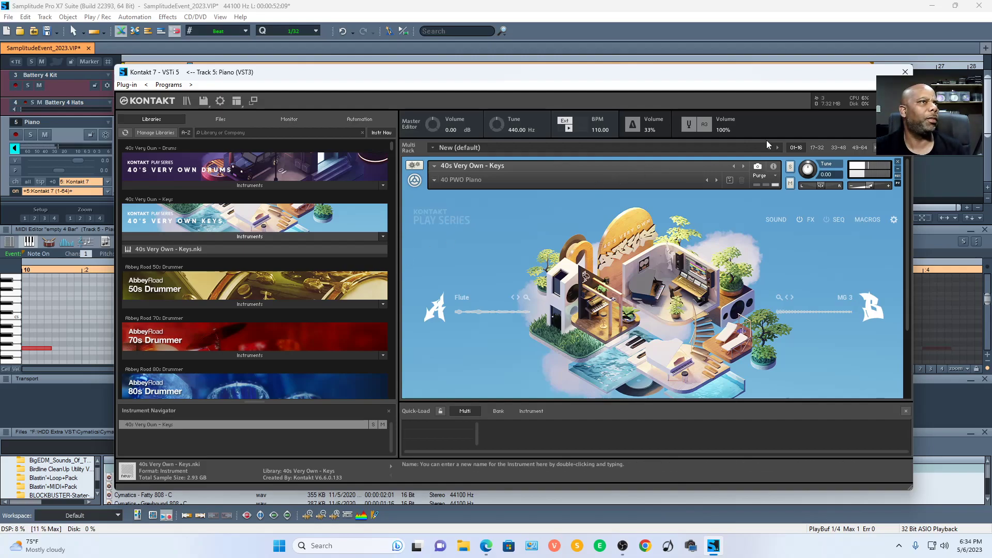
{"action": "left_click", "coordinate": [904, 71]}
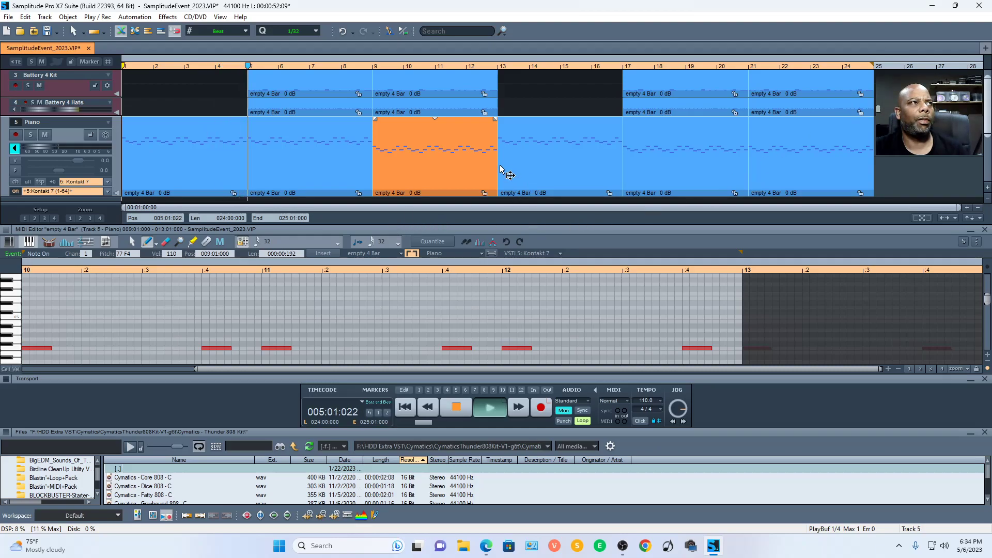
{"action": "key", "text": "space"}
Step: Solo the Piano track and audition the 40s Very Own - Keys presets during playback, settling on 40's Song Keys
{"action": "left_click", "coordinate": [85, 181]}
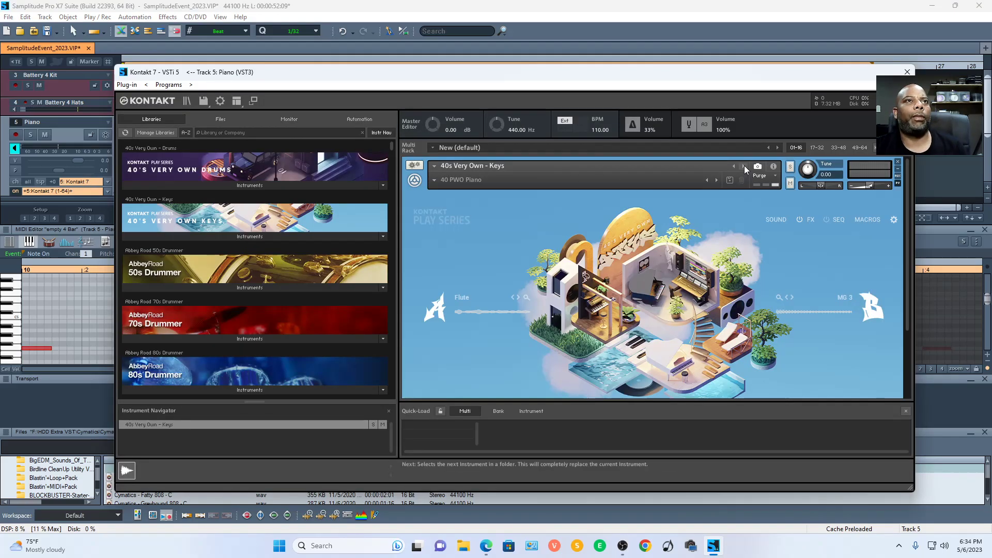
{"action": "left_click_drag", "start_coordinate": [646, 71], "coordinate": [716, 215]}
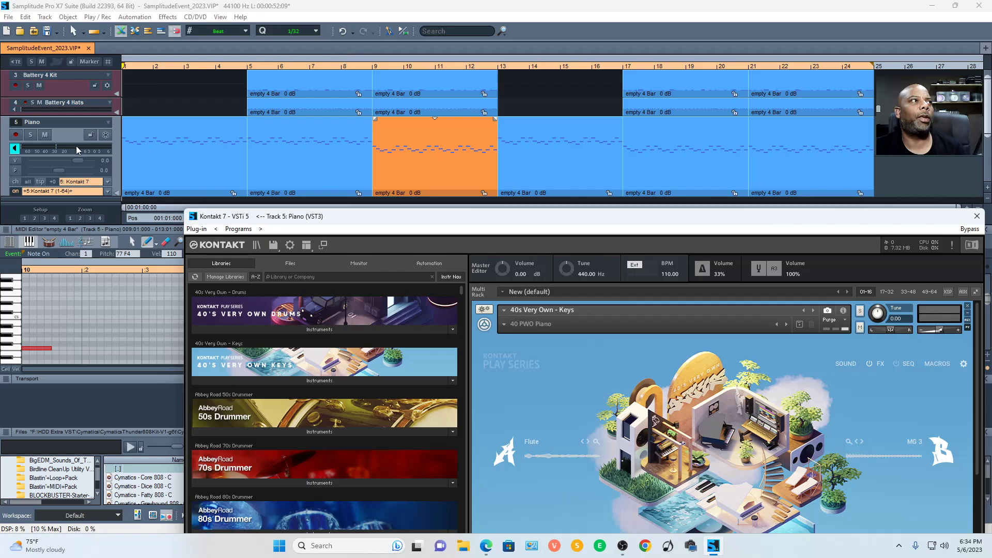
{"action": "left_click", "coordinate": [30, 136]}
{"action": "key", "text": "space"}
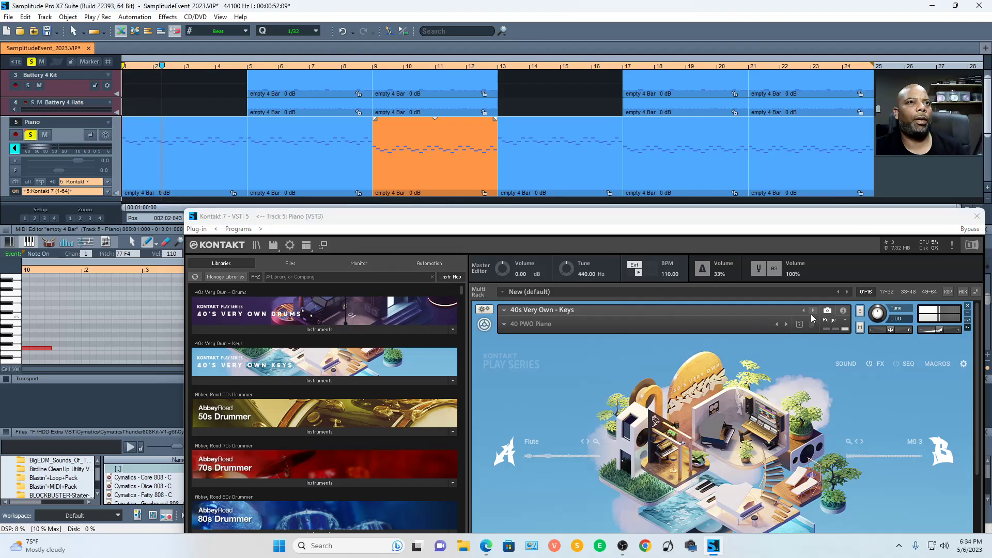
{"action": "left_click", "coordinate": [787, 325]}
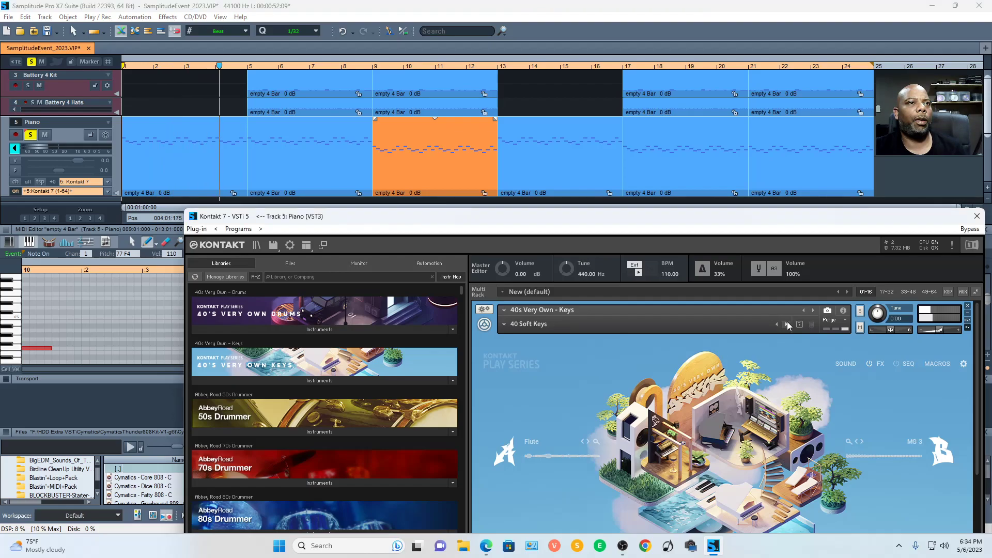
{"action": "left_click", "coordinate": [787, 325]}
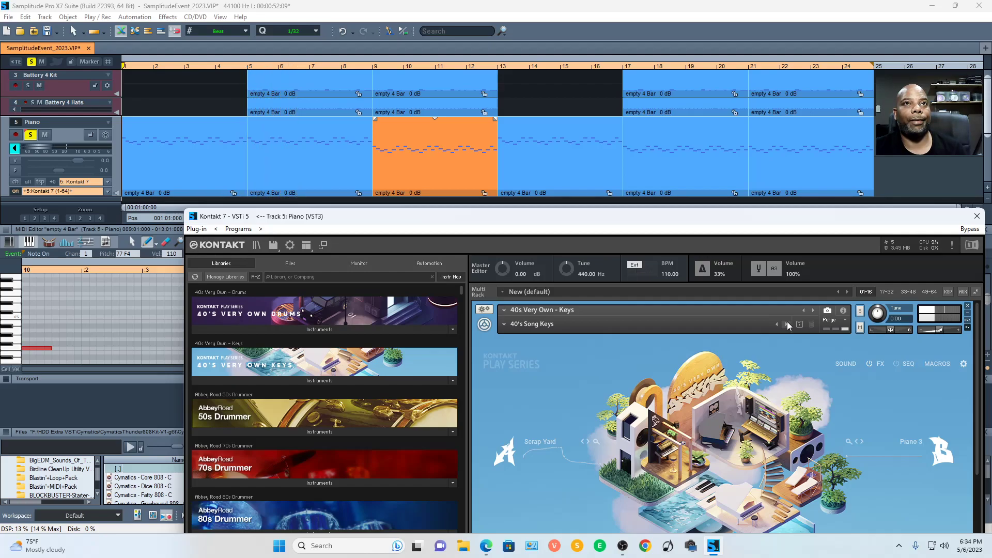
{"action": "left_click", "coordinate": [976, 217]}
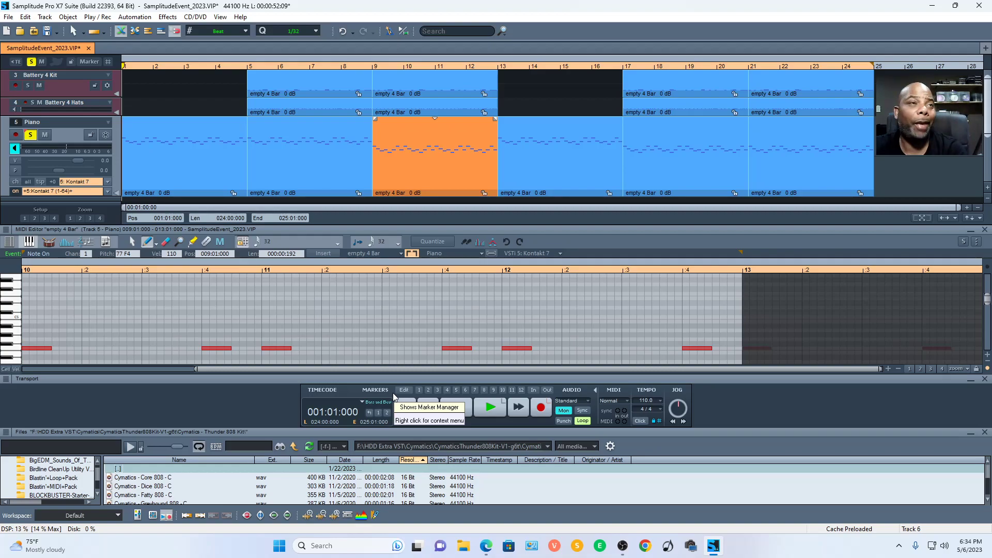
Step: Play the soloed piano from the start, clear the solo, and listen to all tracks together
{"action": "left_click", "coordinate": [497, 407]}
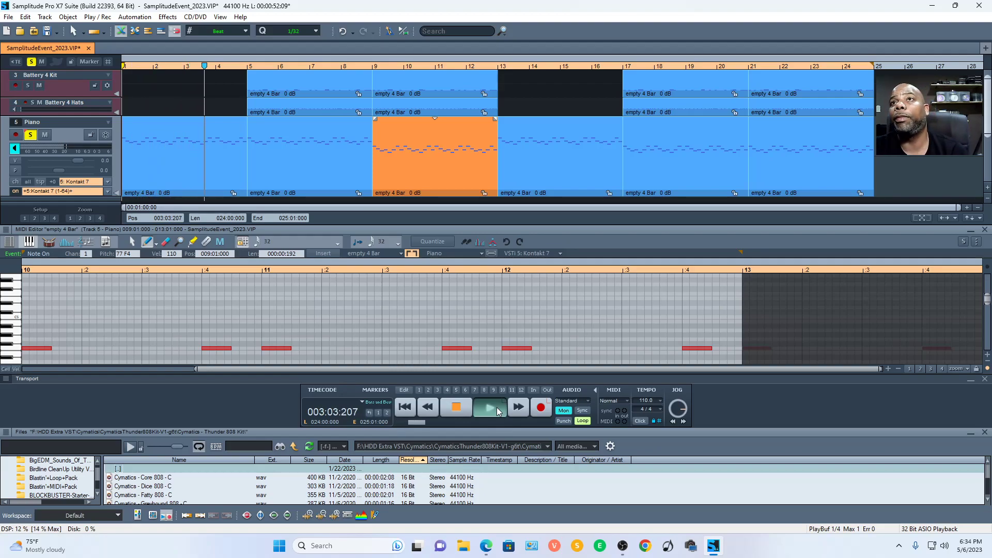
{"action": "left_click", "coordinate": [33, 62]}
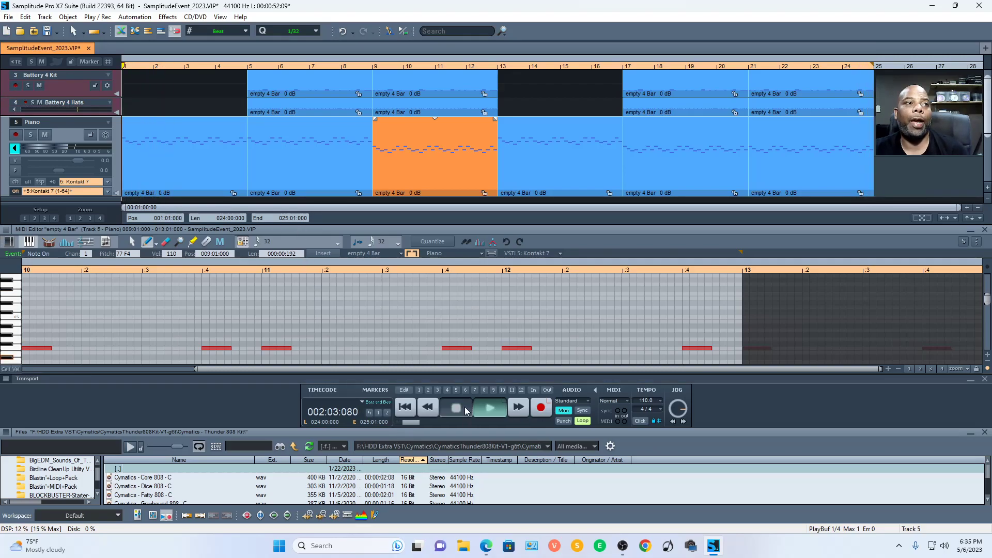
{"action": "left_click", "coordinate": [481, 405]}
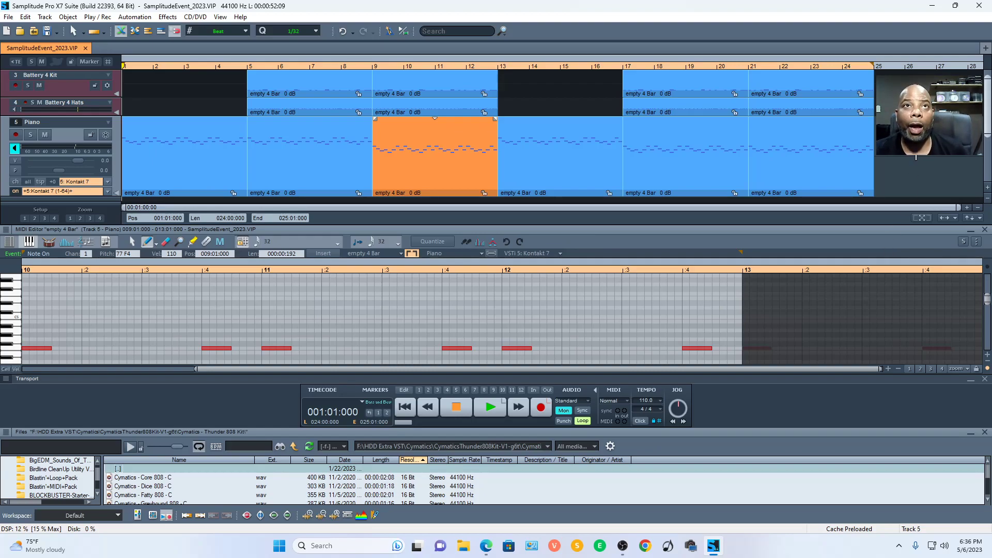
Step: Minimize the MIDI Editor to show all five tracks, and return the playhead to the song start
{"action": "left_click", "coordinate": [971, 231]}
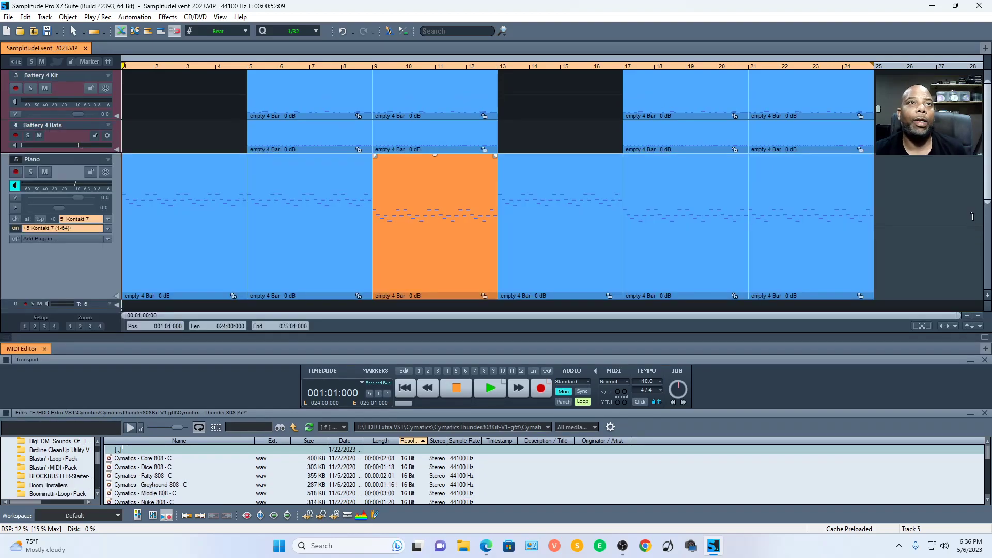
{"action": "scroll", "coordinate": [989, 183], "scroll_direction": "up", "scroll_amount": 3}
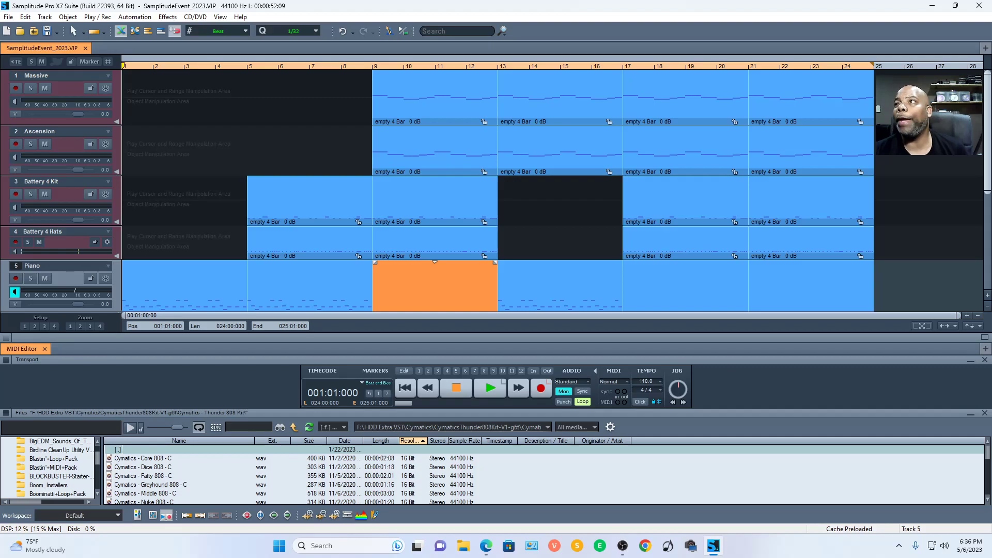
{"action": "left_click", "coordinate": [912, 271]}
{"action": "left_click", "coordinate": [404, 388]}
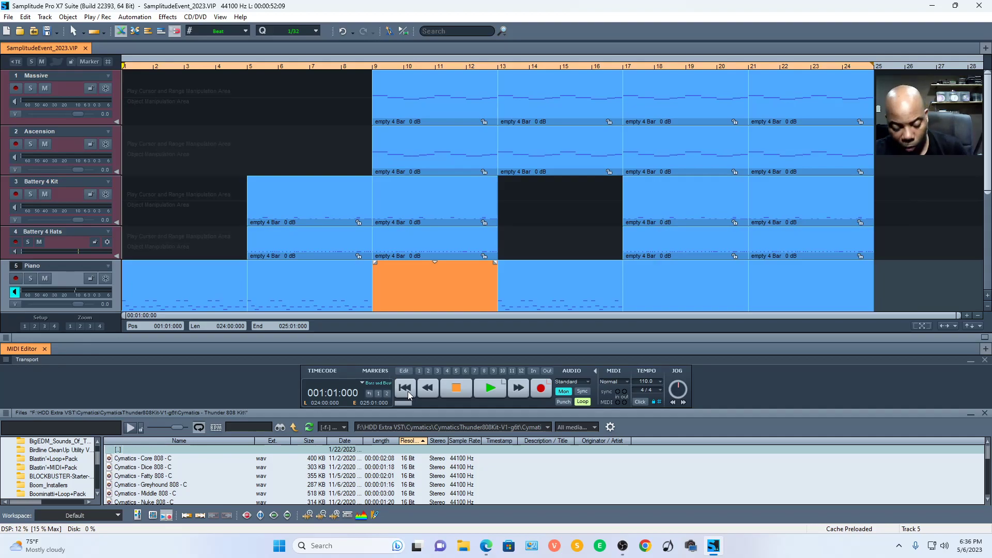
Step: Select all objects in the arrangement and freeze them with Object Freeze
{"action": "key", "text": "ctrl+a"}
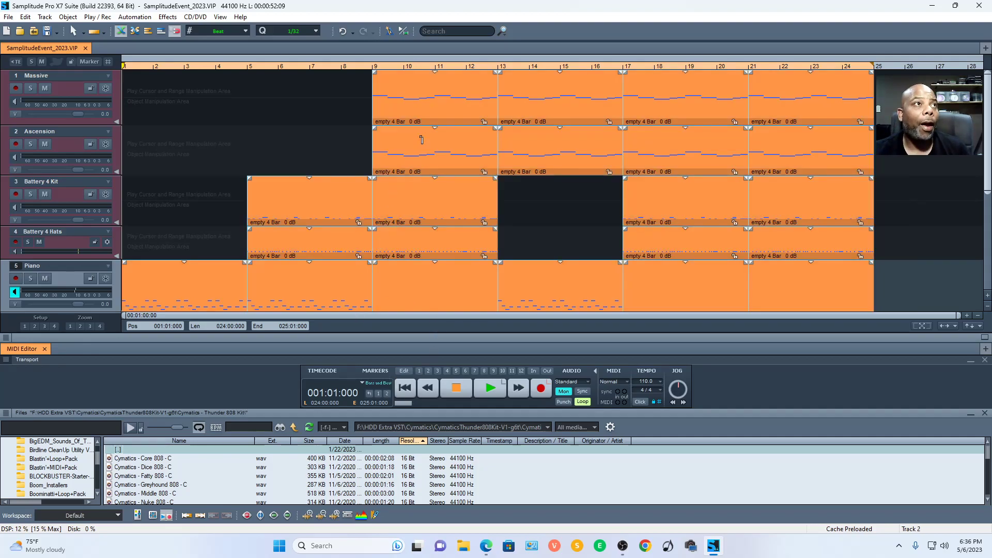
{"action": "right_click", "coordinate": [417, 157]}
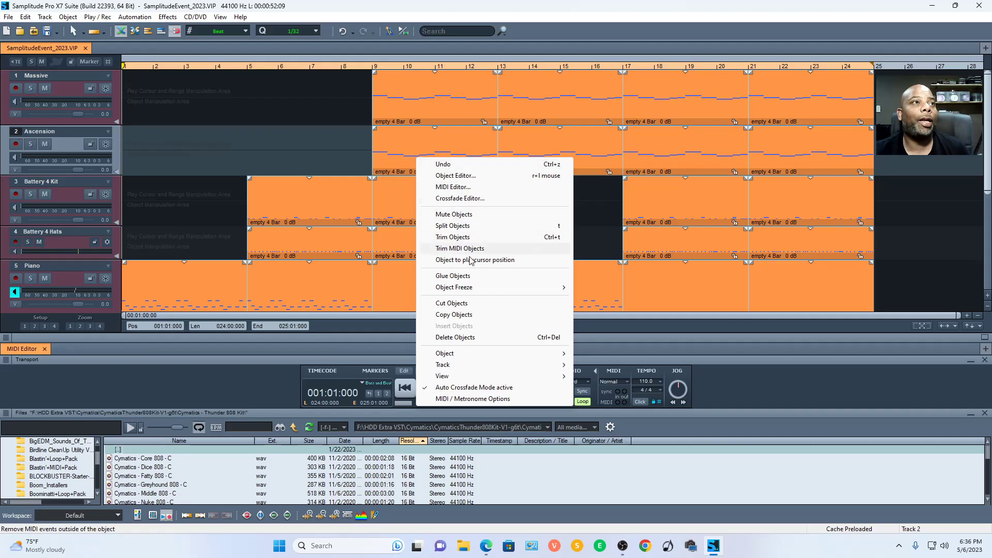
{"action": "mouse_move", "coordinate": [474, 288]}
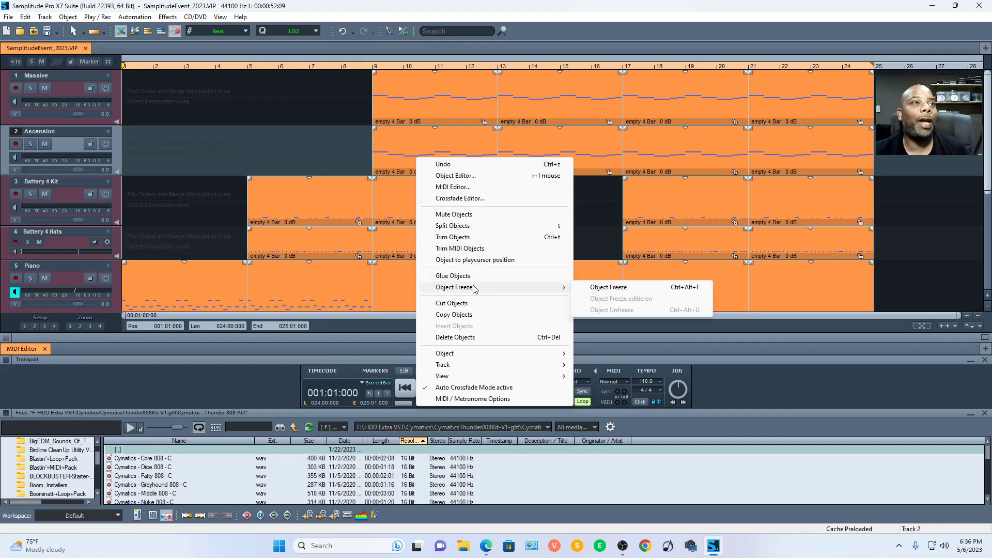
{"action": "left_click", "coordinate": [608, 287]}
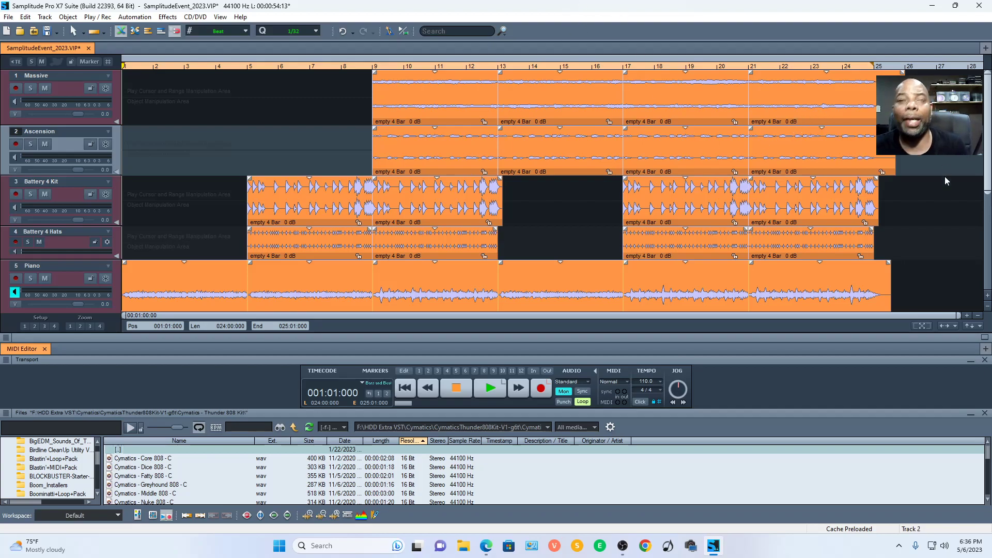
Step: Play the frozen arrangement from the start, stop it, and restart playback from 001:01:000
{"action": "left_click", "coordinate": [491, 392]}
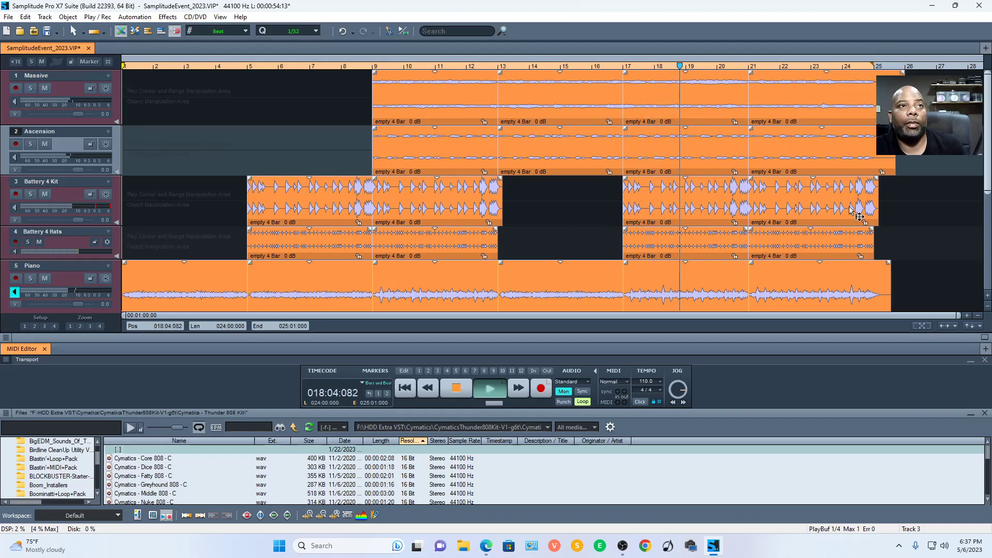
{"action": "left_click", "coordinate": [457, 395]}
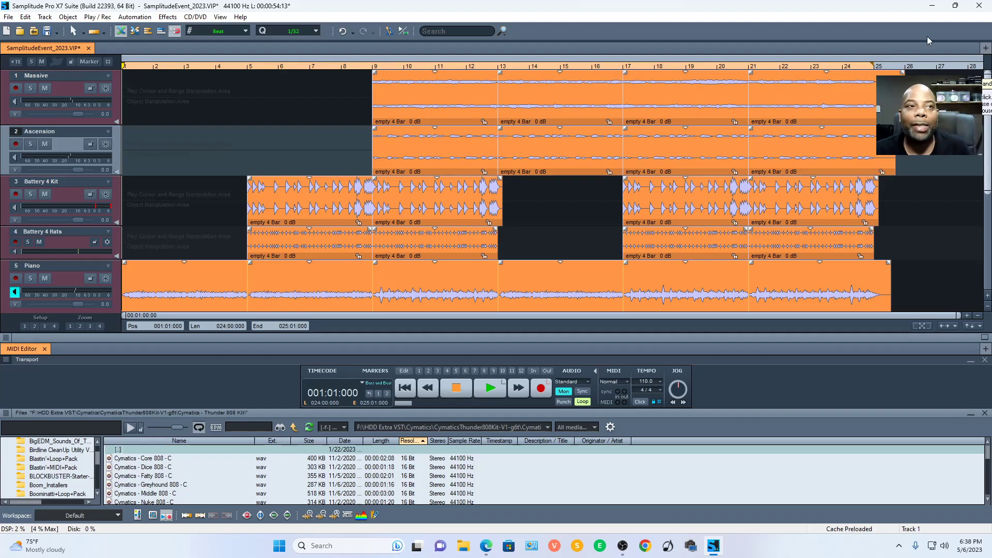
{"action": "left_click", "coordinate": [491, 390]}
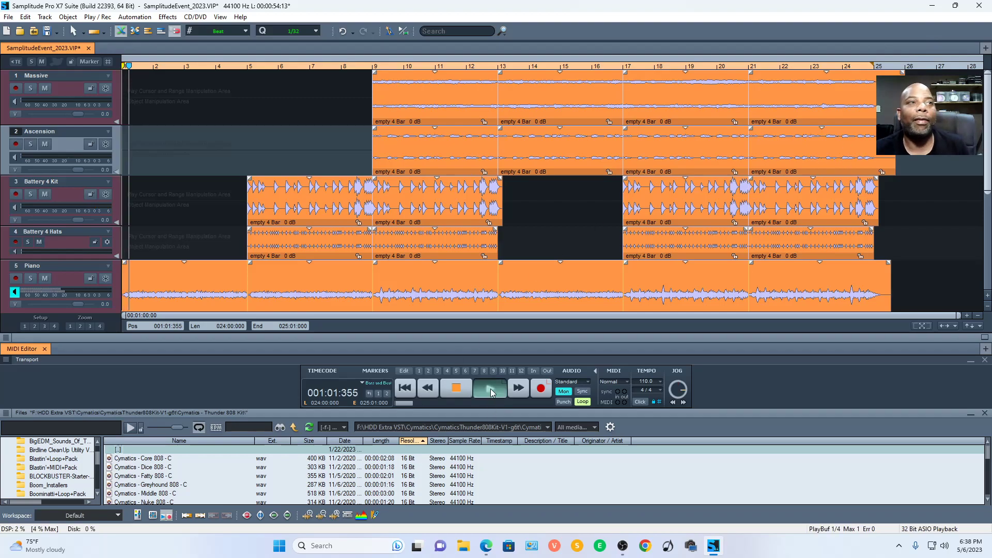